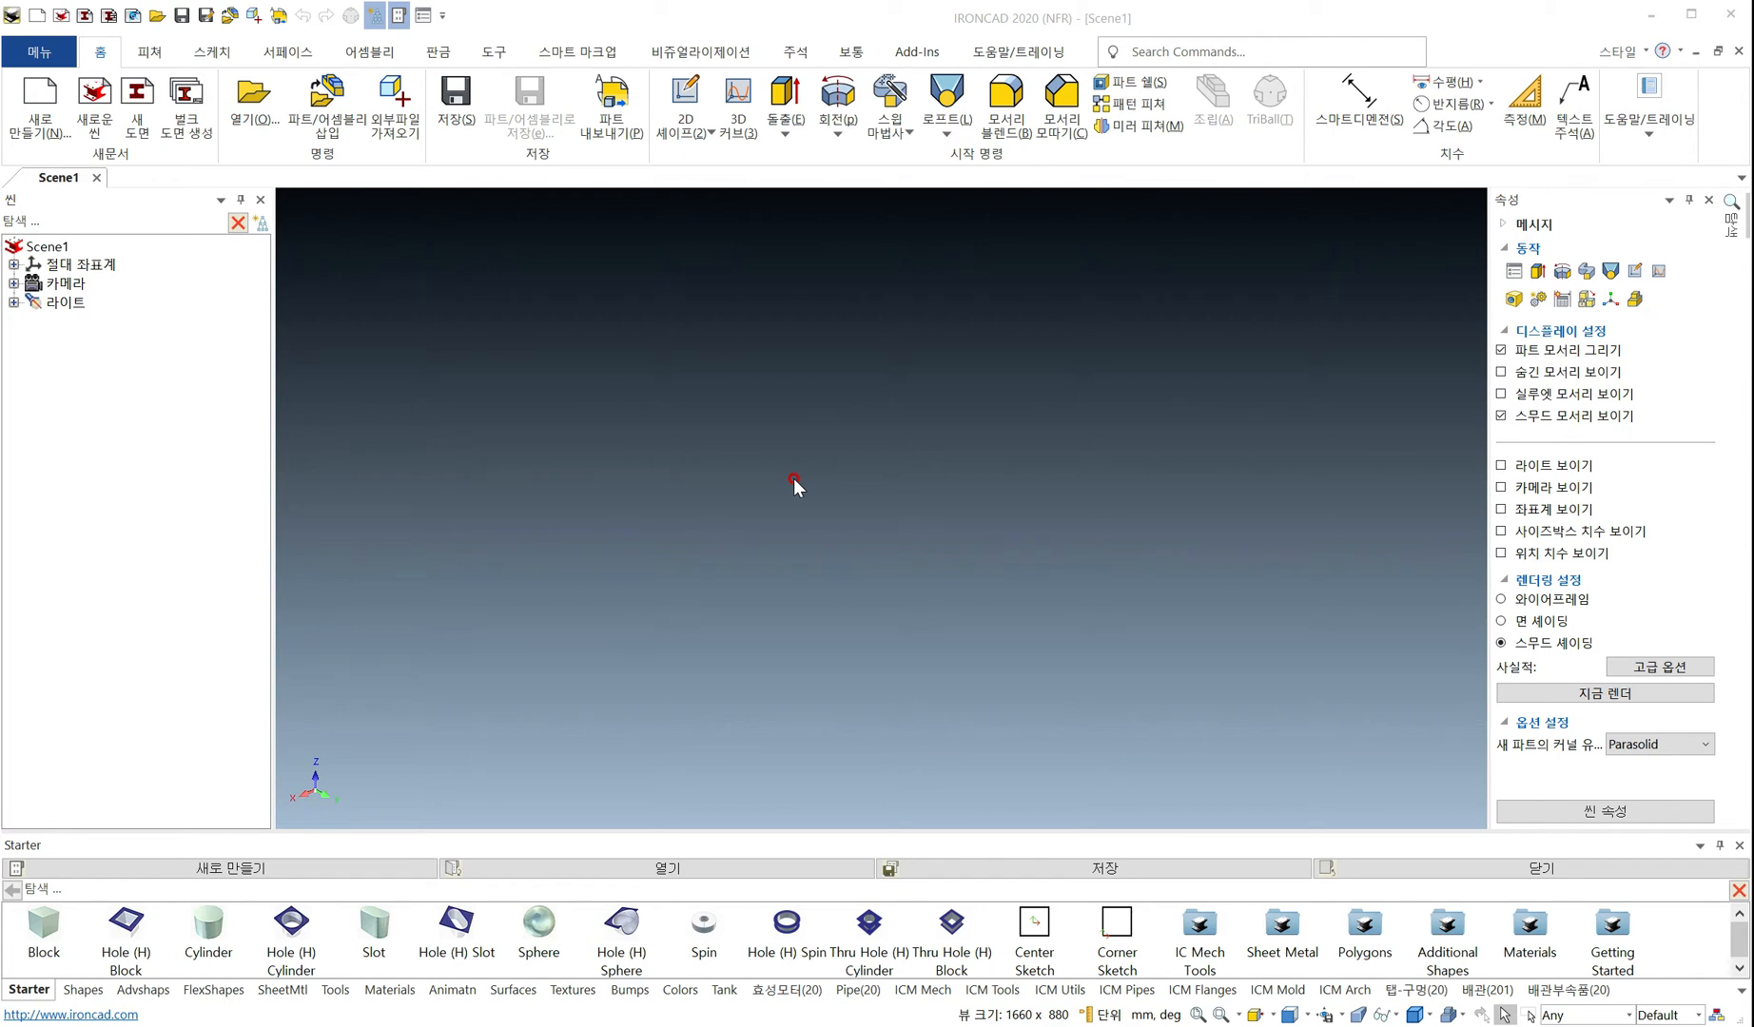
Start a 2D sketch on the X-Y plane and turn on its grid display
left_click(681, 136)
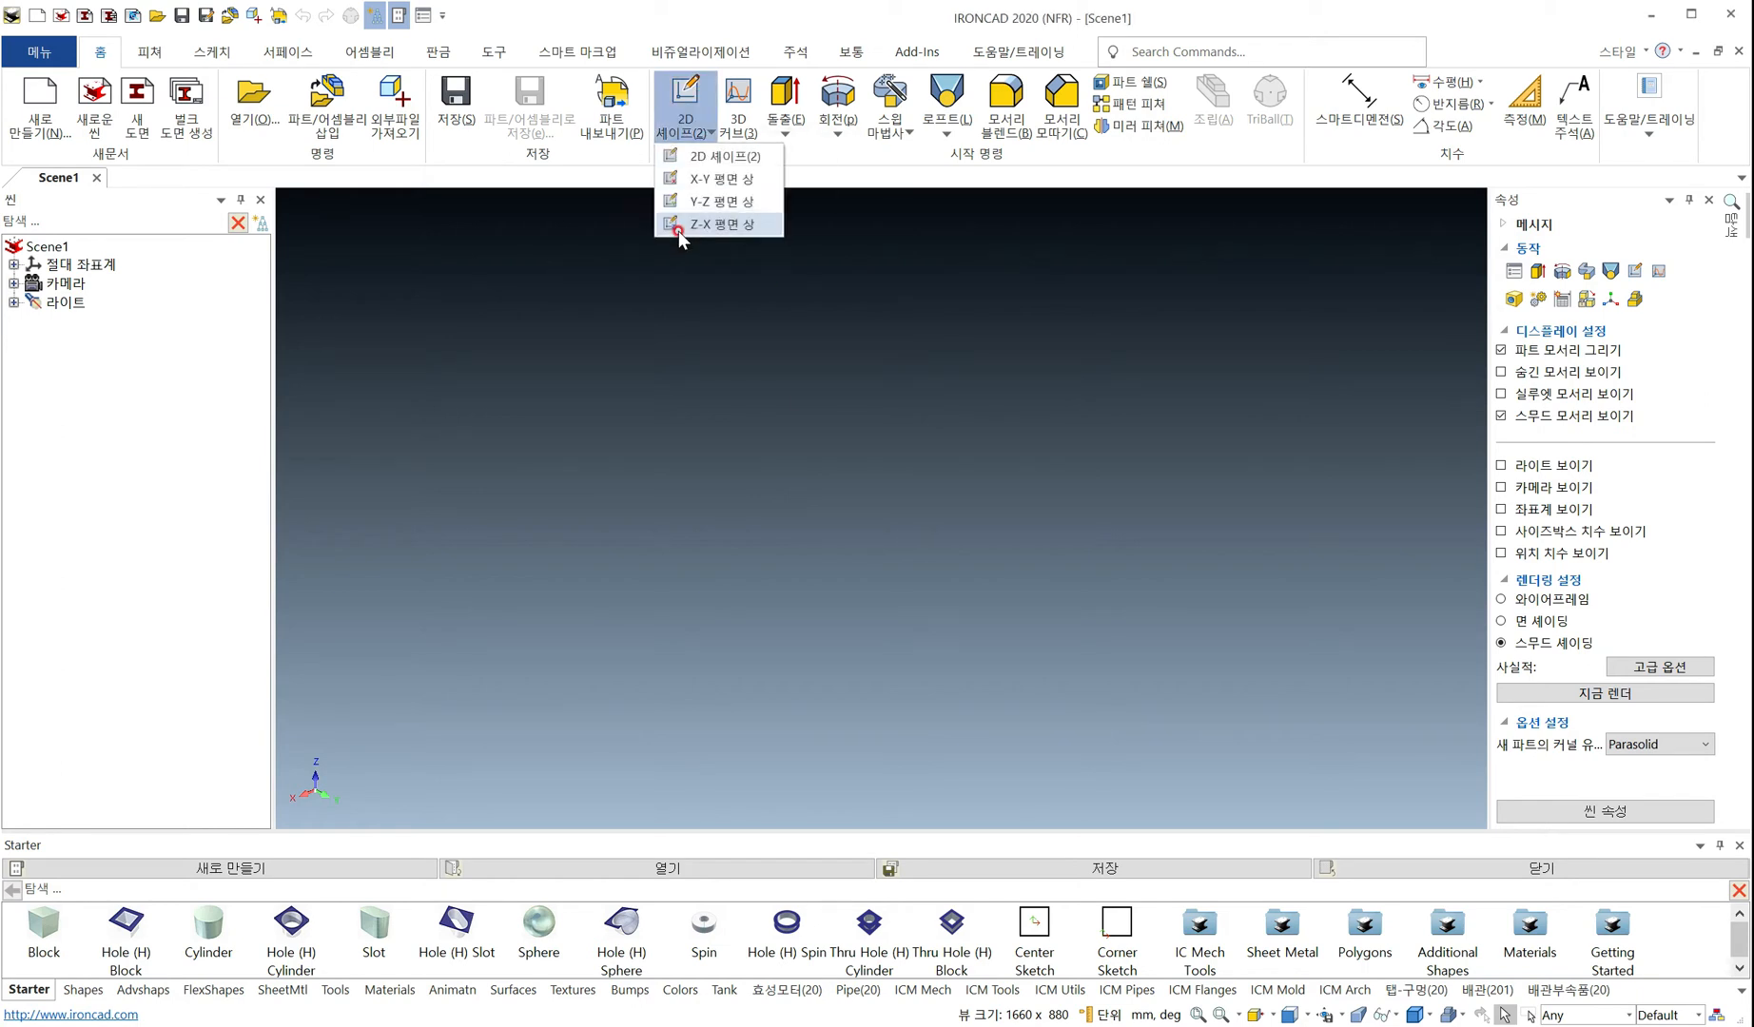
left_click(719, 178)
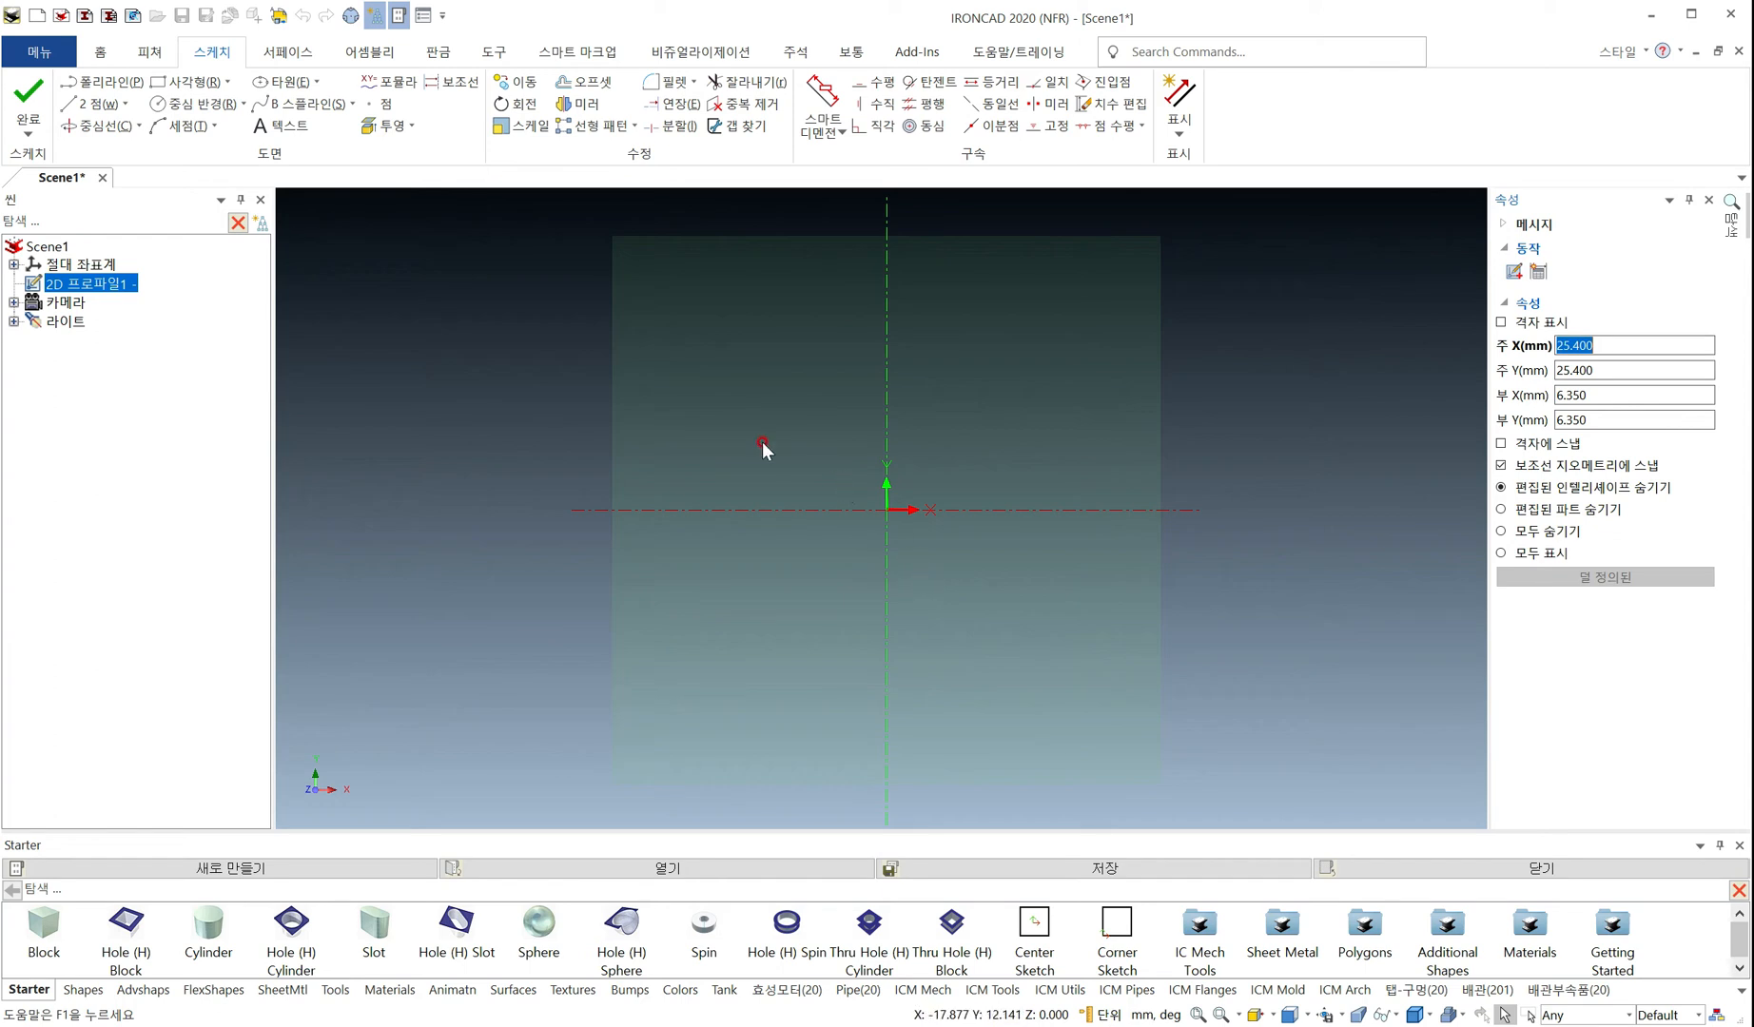
left_click(1503, 322)
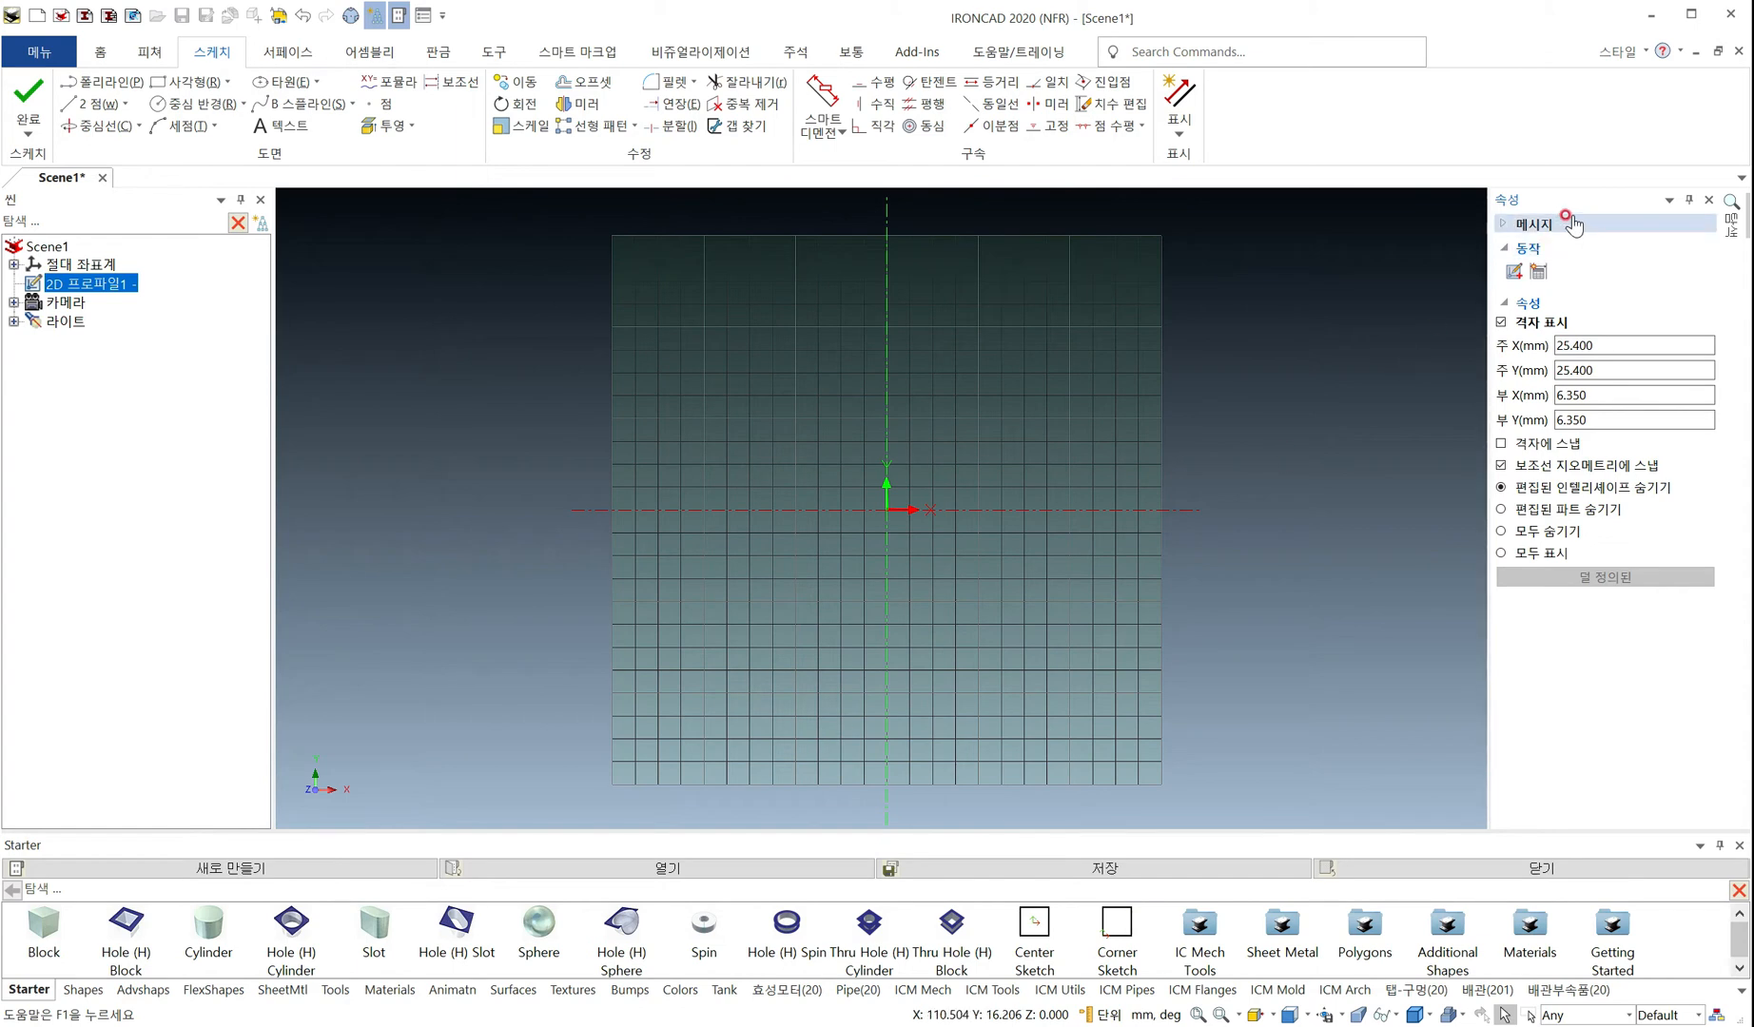
Dock the properties pane together with the scene browser
left_click_drag(1594, 201, 130, 513)
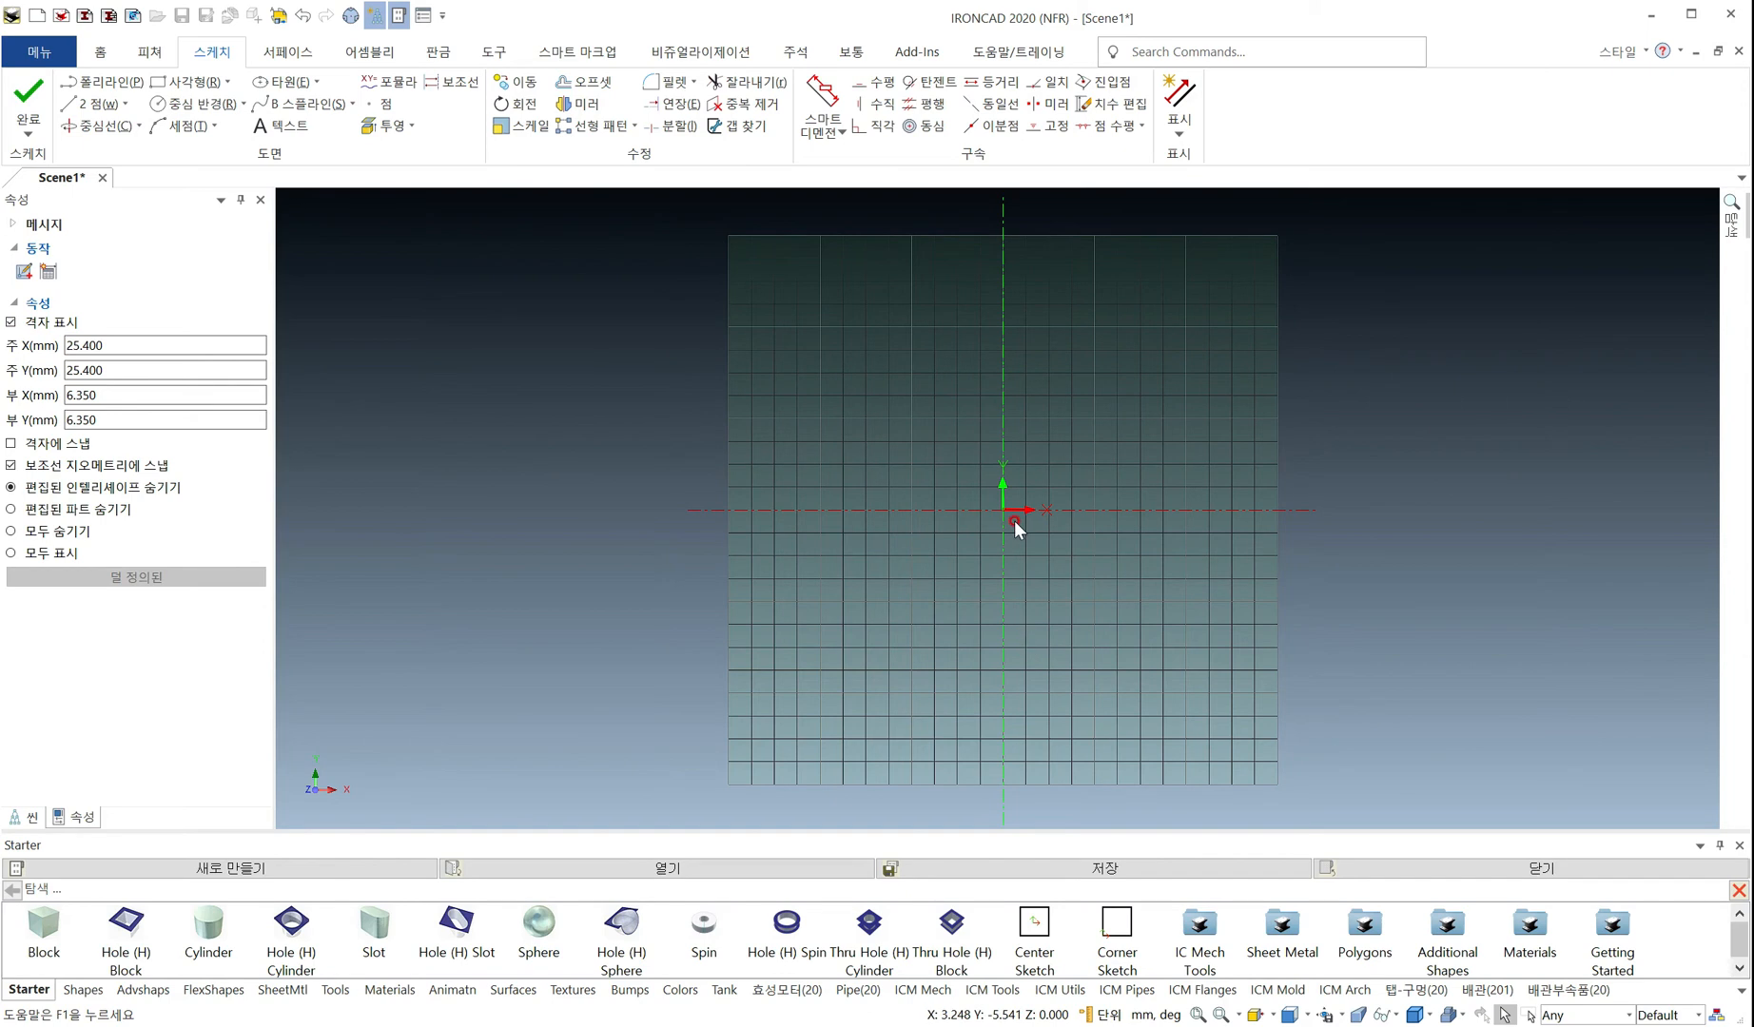
scroll(1013, 520, "up", 1)
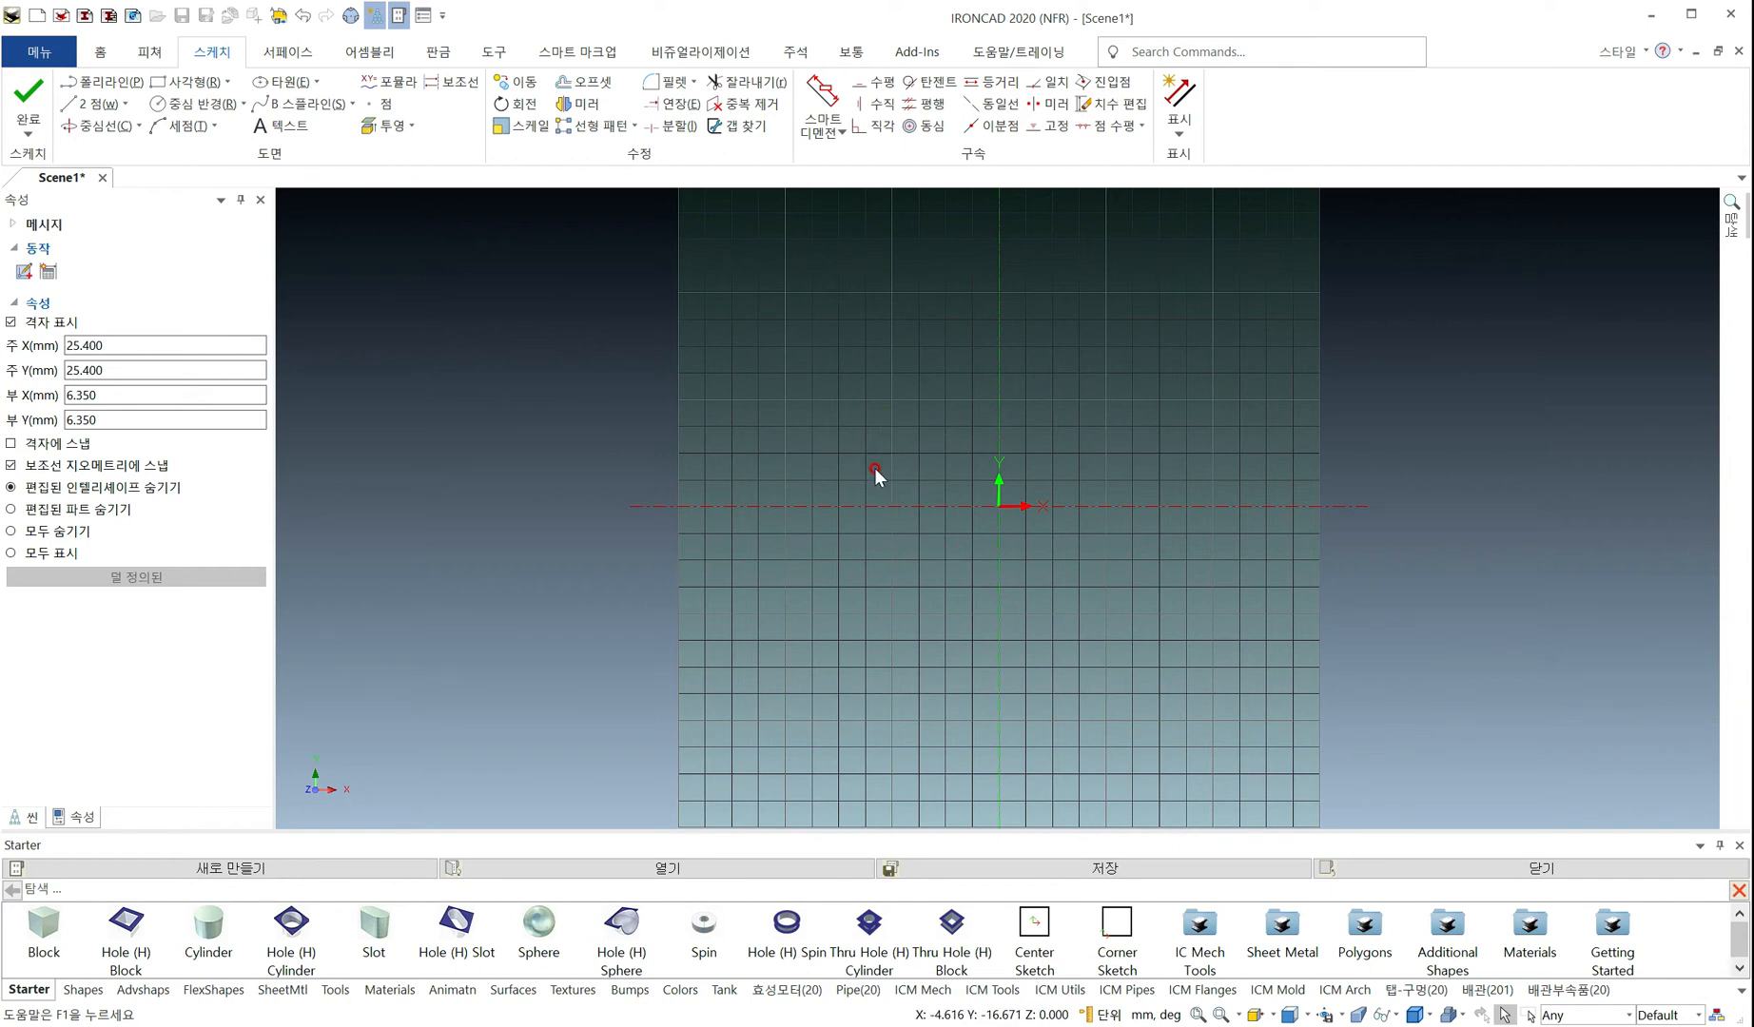
Hide the drawing surface in the sketch's grid options
right_click(856, 388)
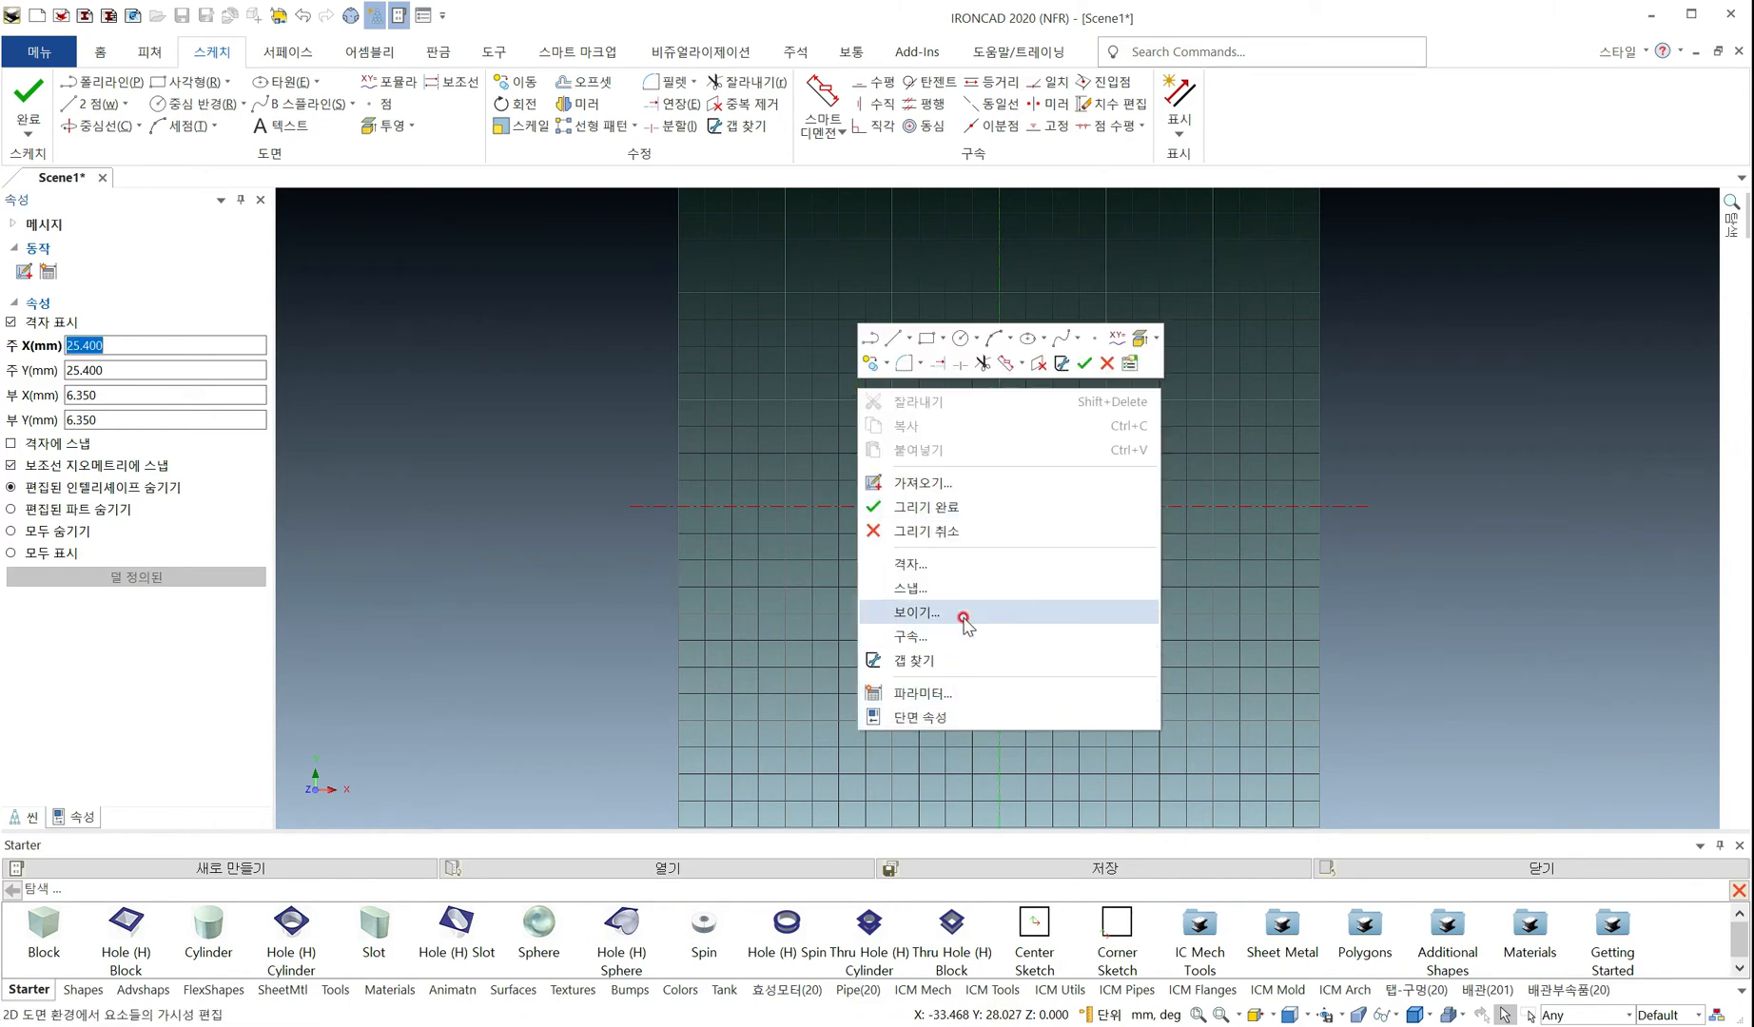
left_click(970, 569)
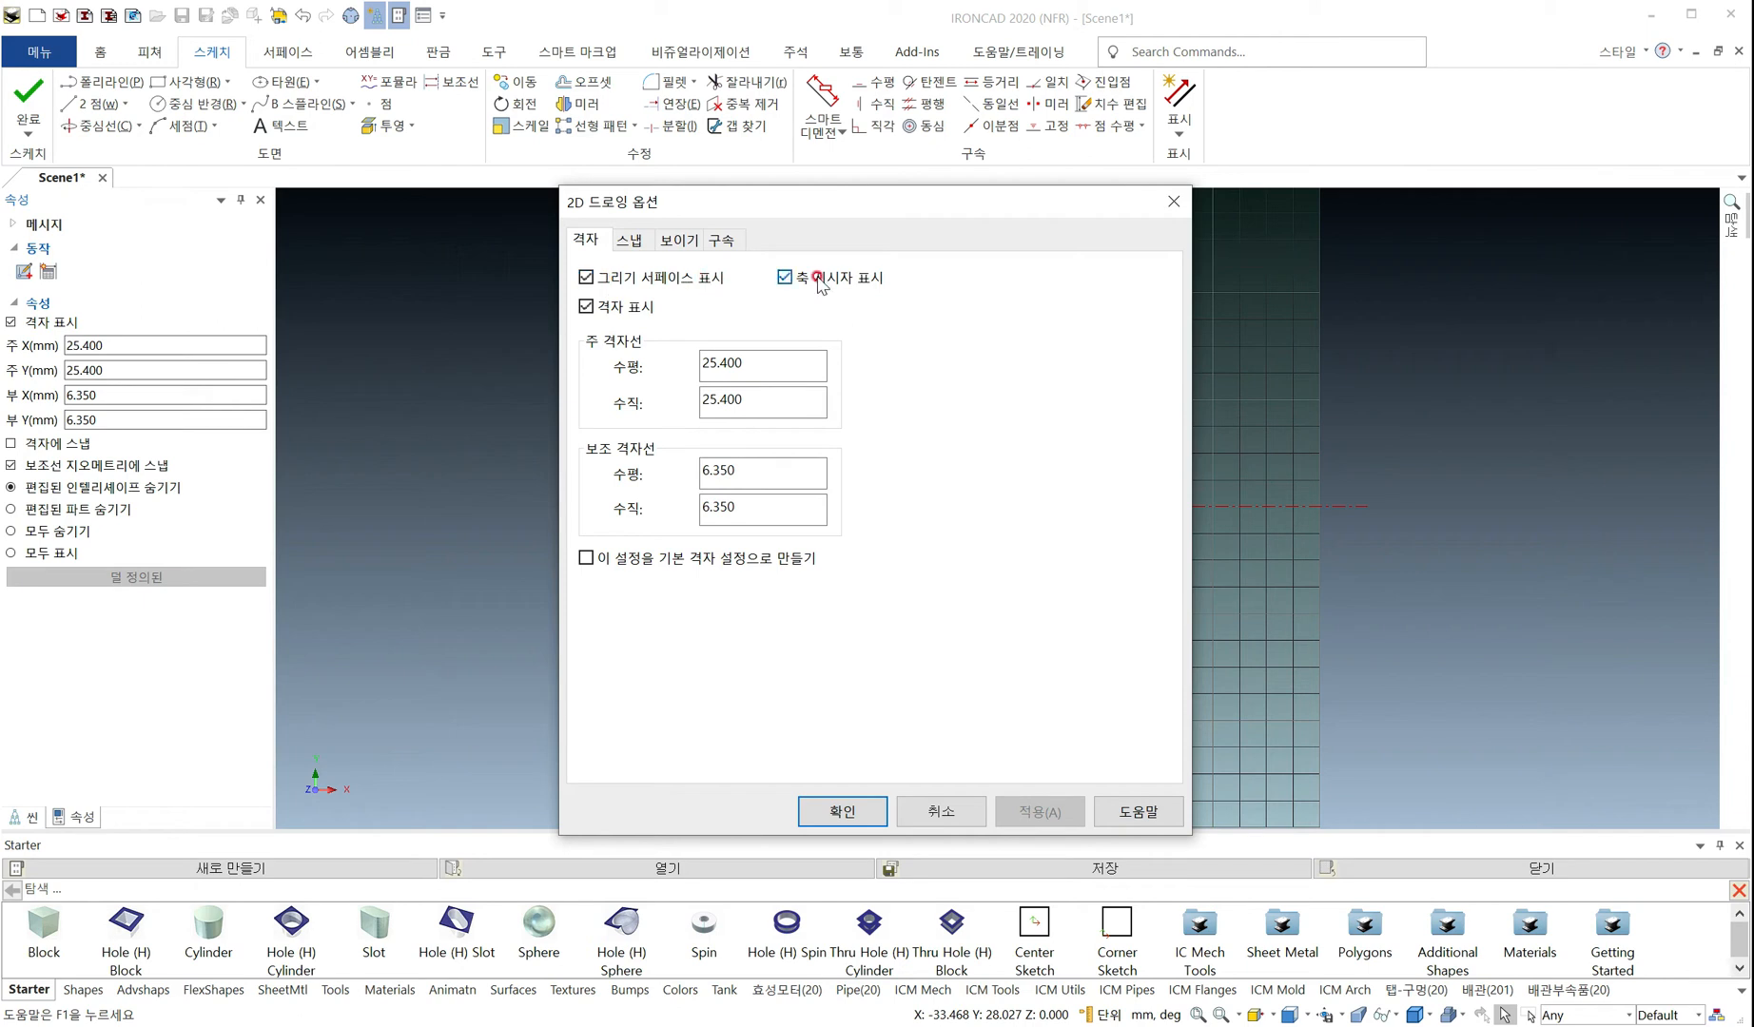
left_click(626, 283)
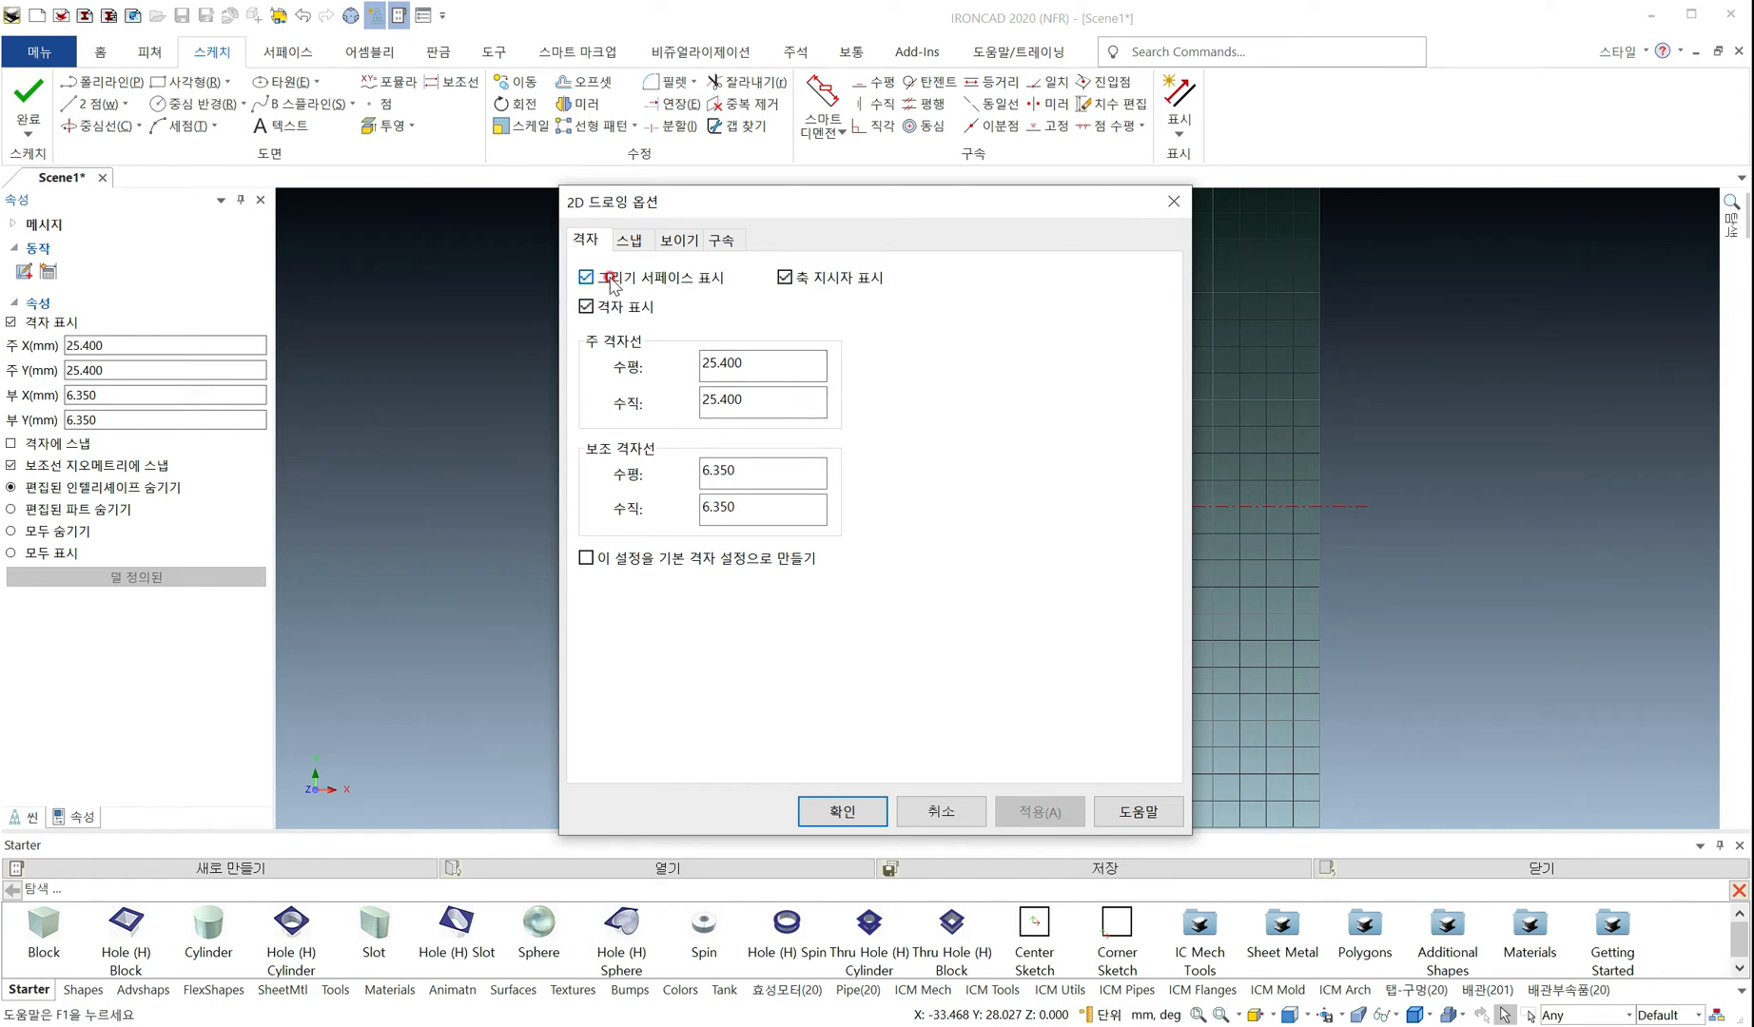
left_click(815, 813)
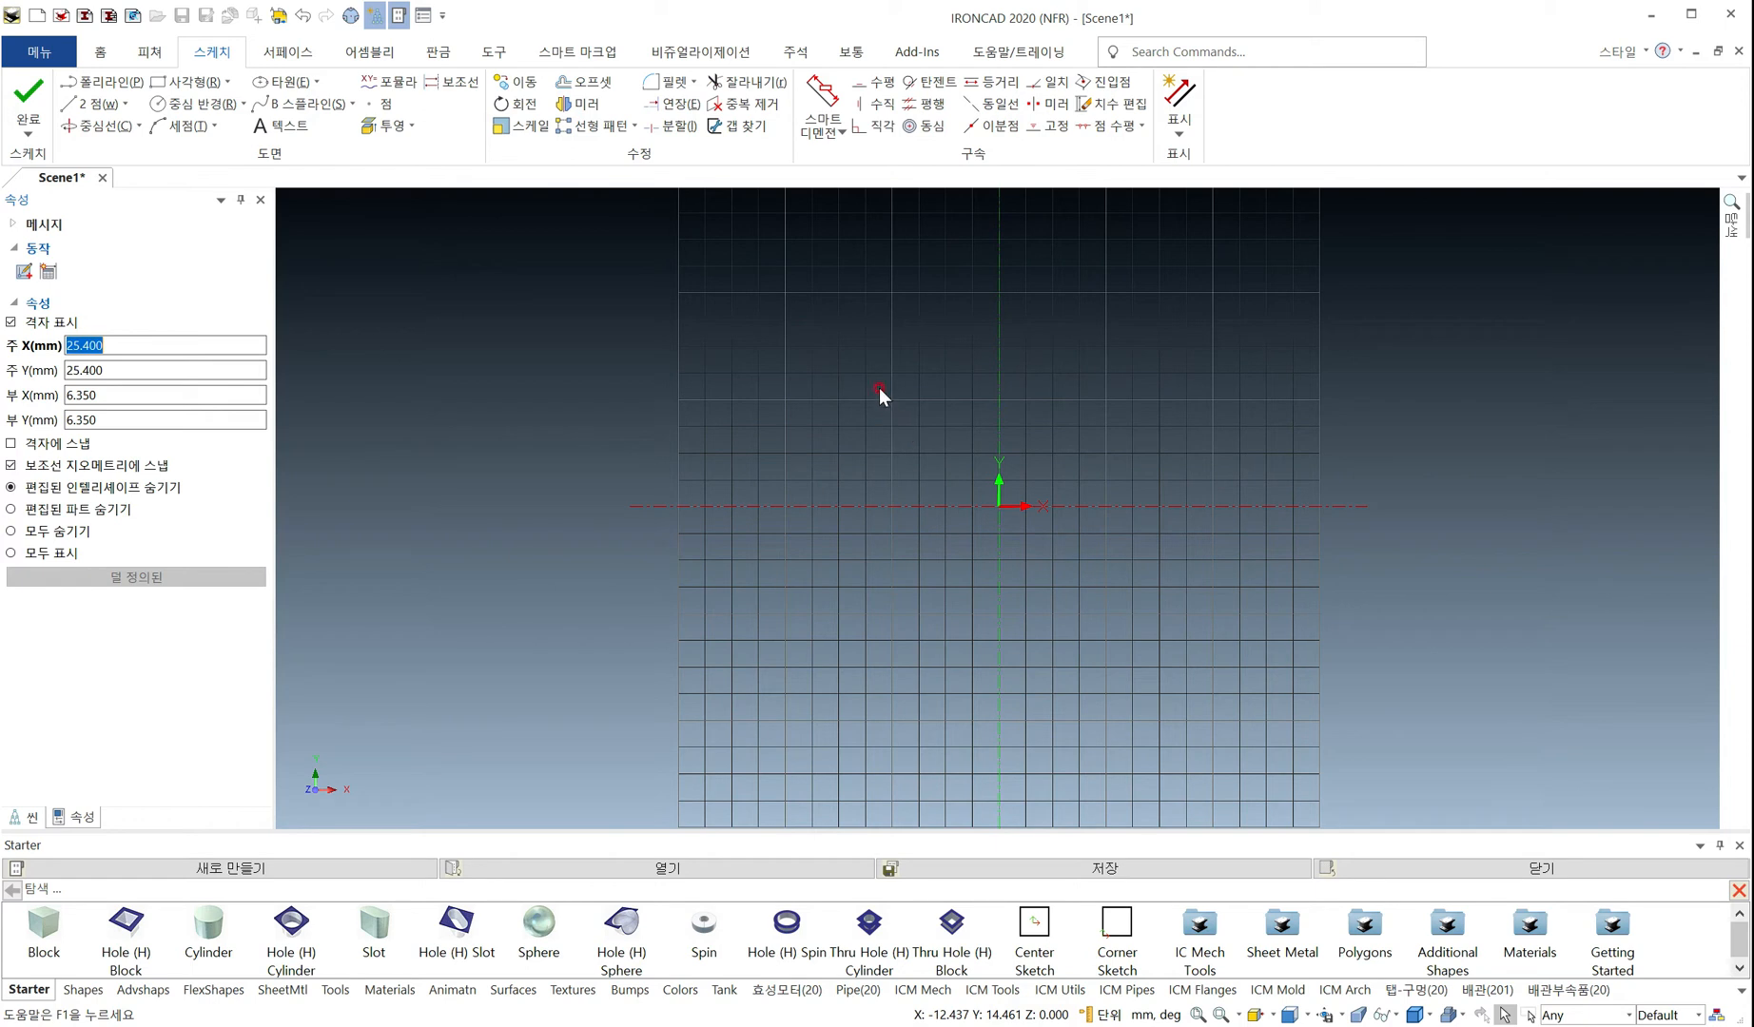
Show the drawing surface again and hide the axis indicator in the sketch's grid options
right_click(878, 388)
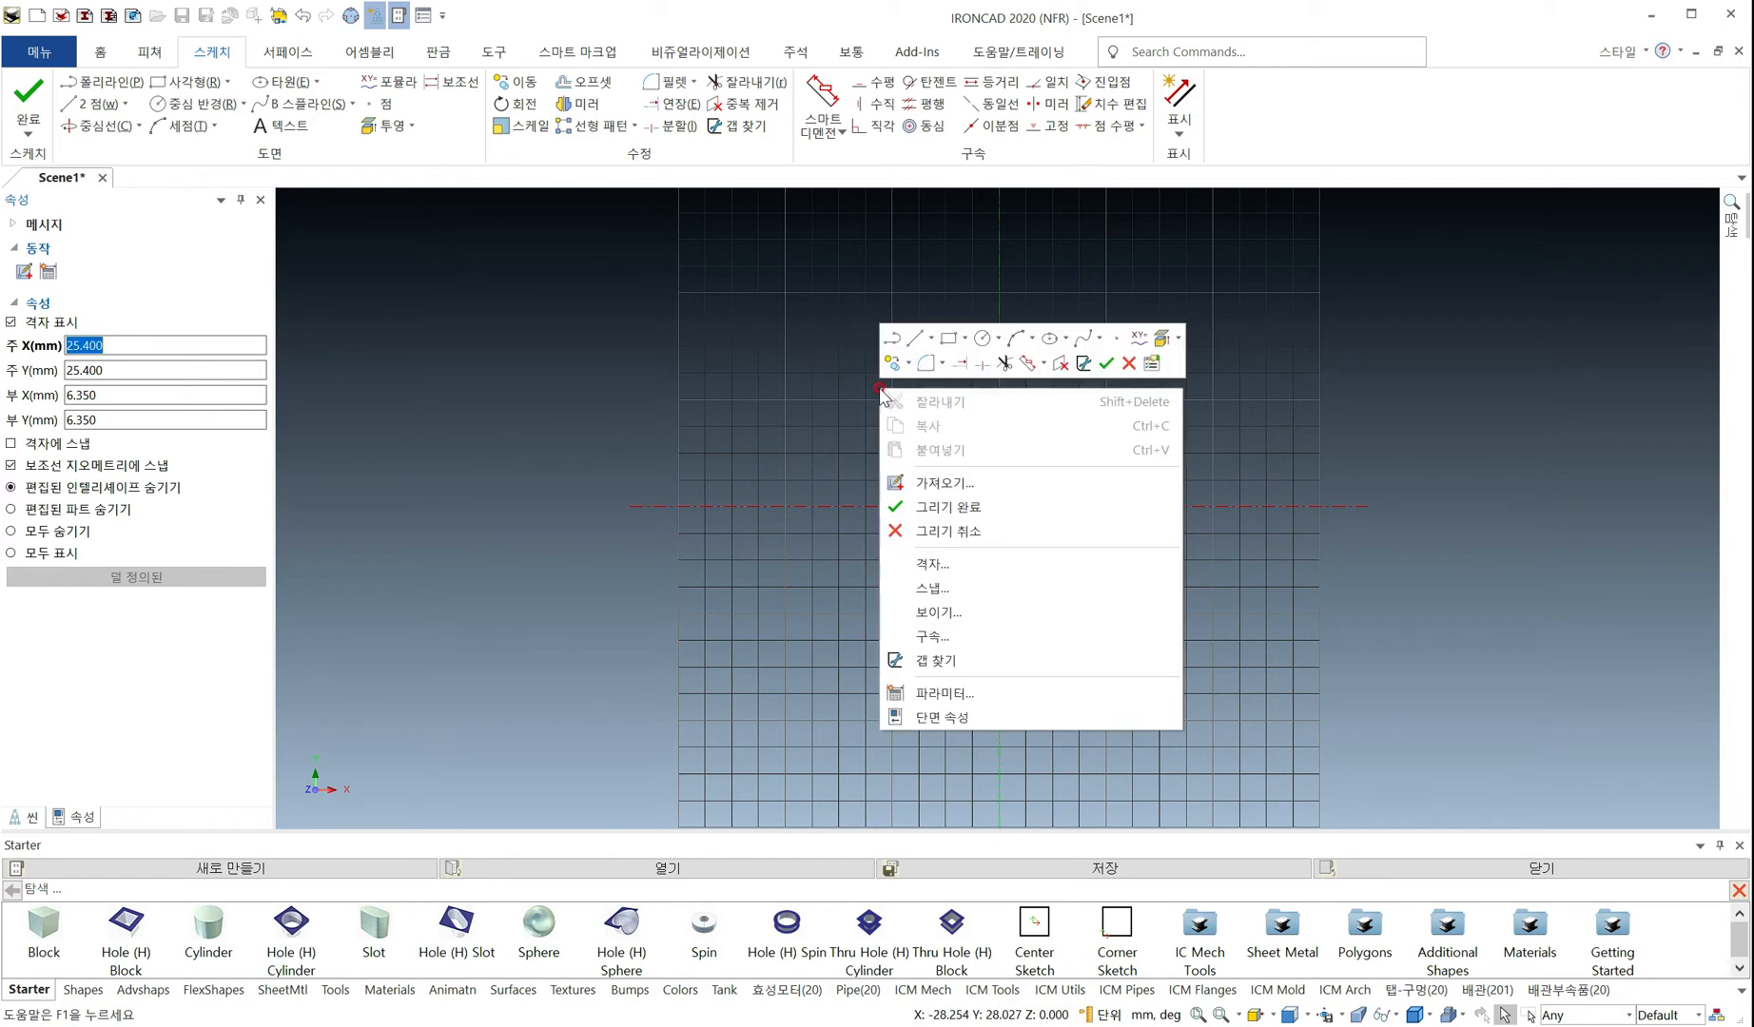
left_click(979, 565)
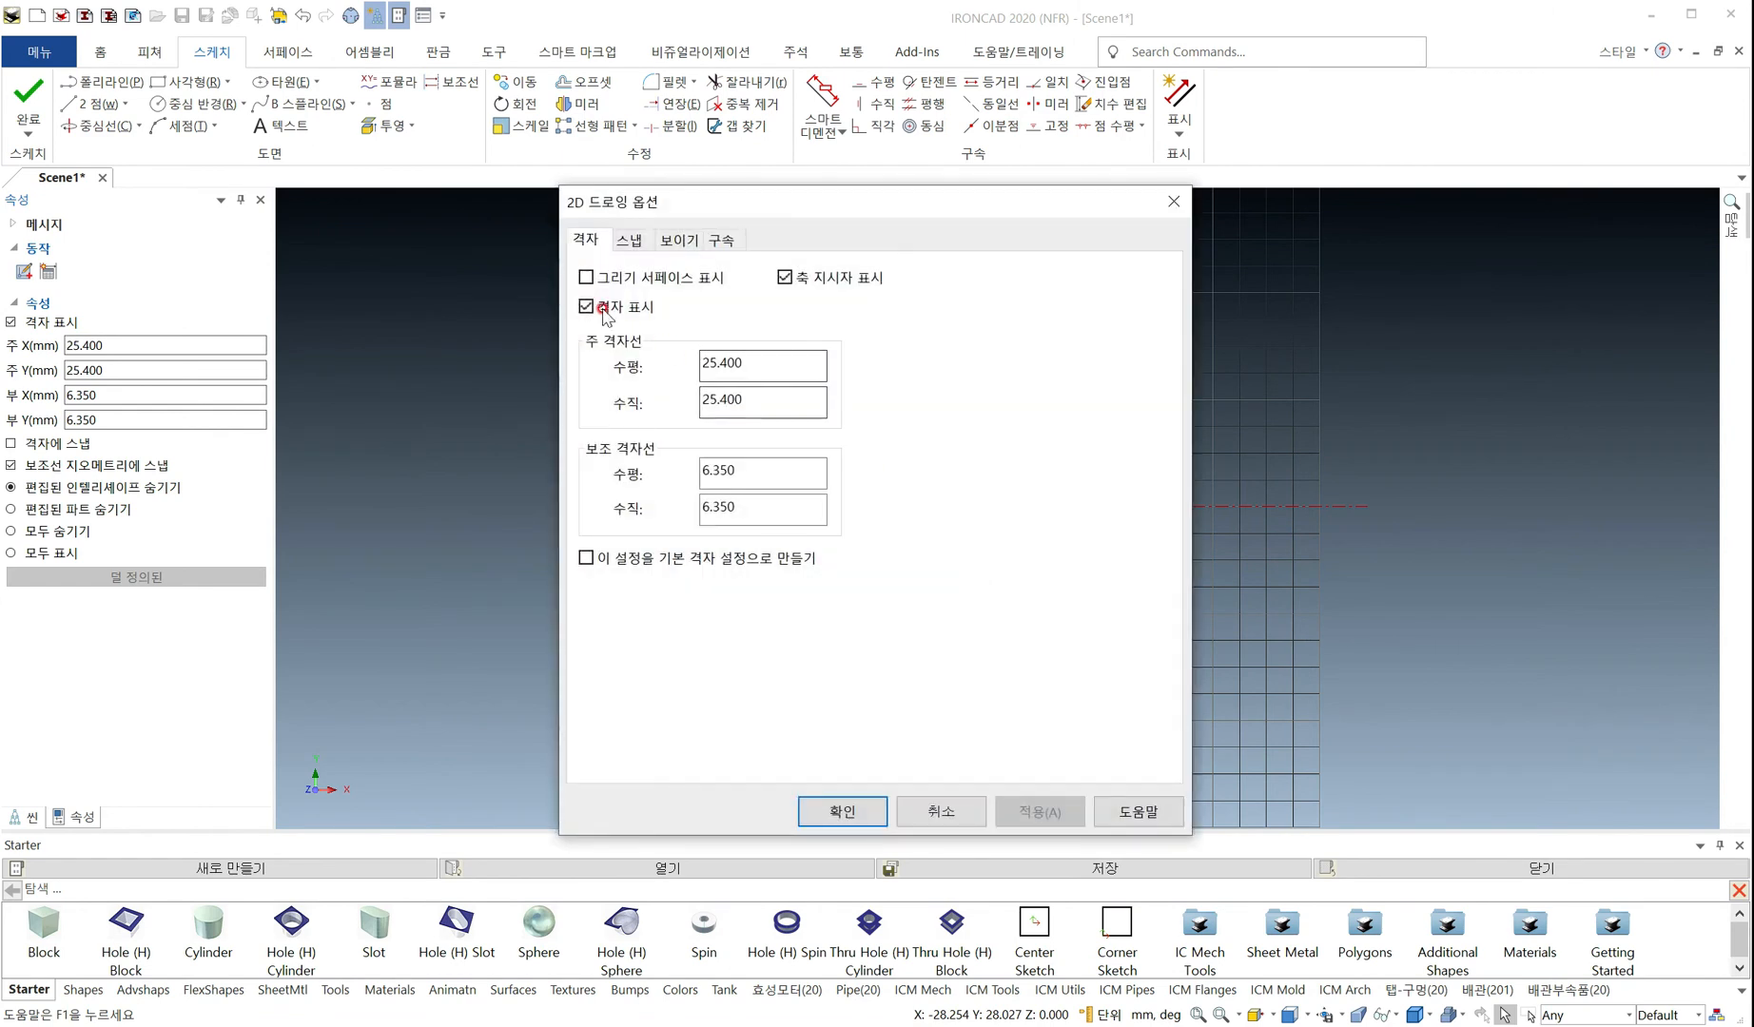
left_click(587, 277)
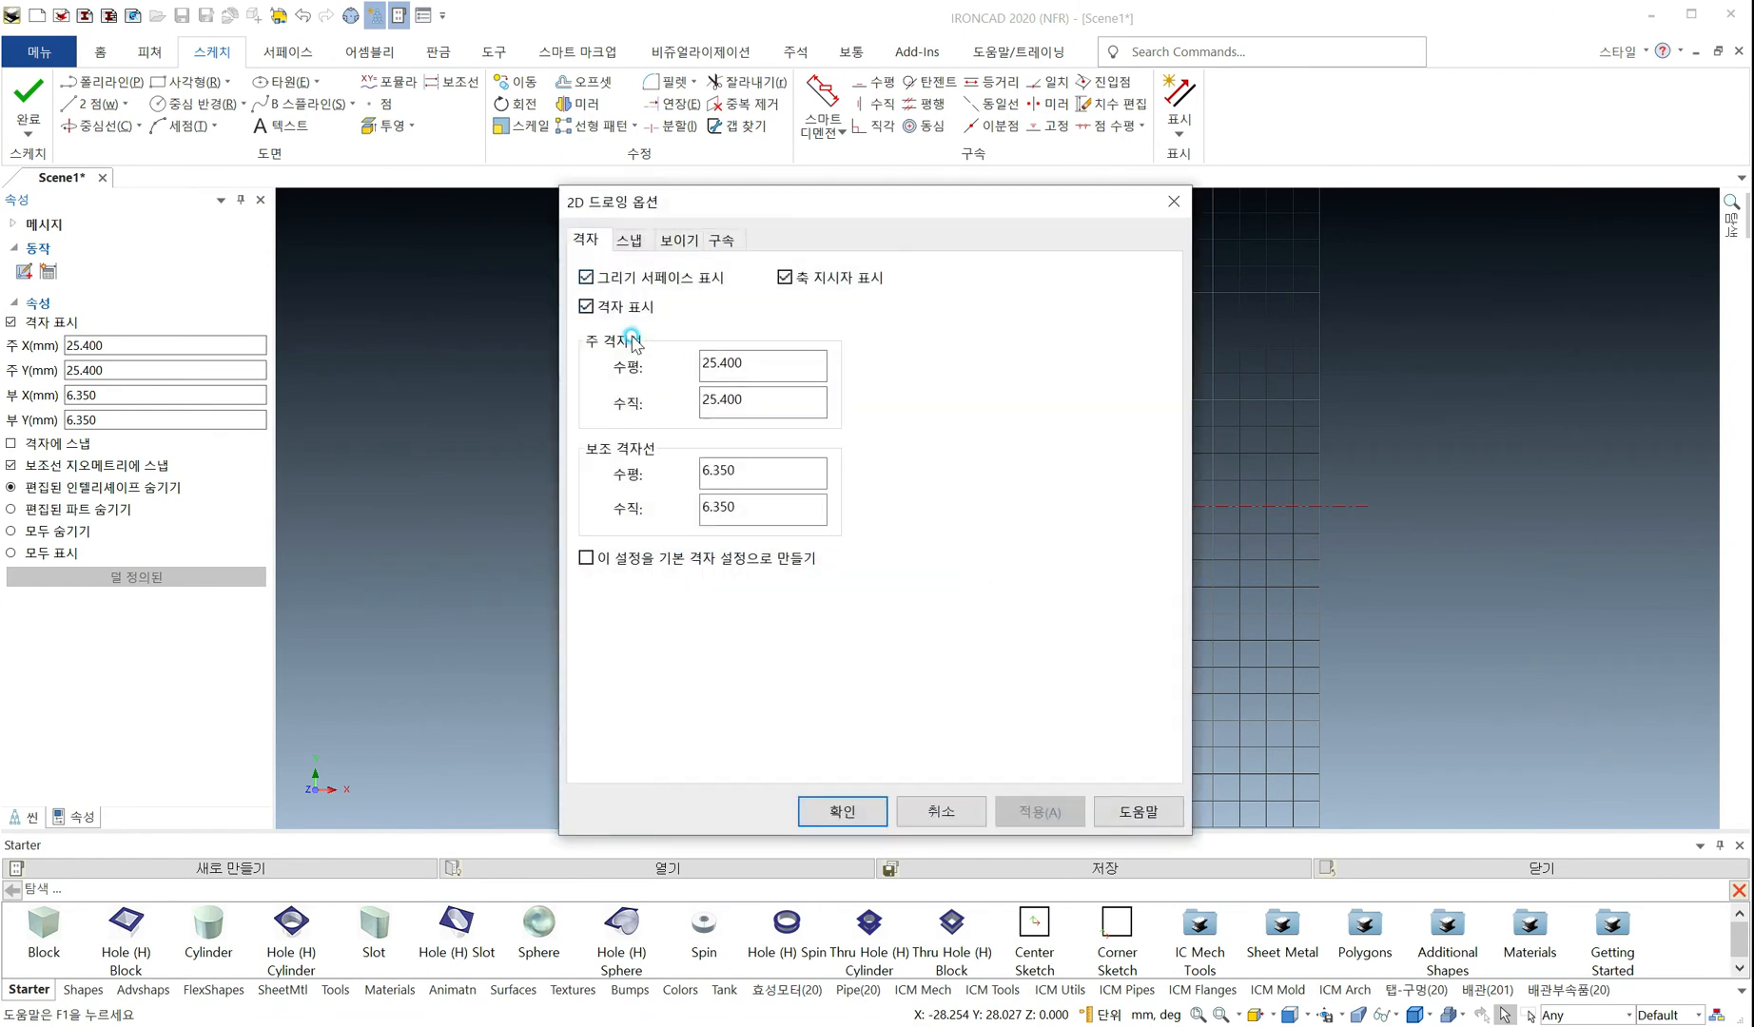
left_click(784, 278)
left_click(859, 813)
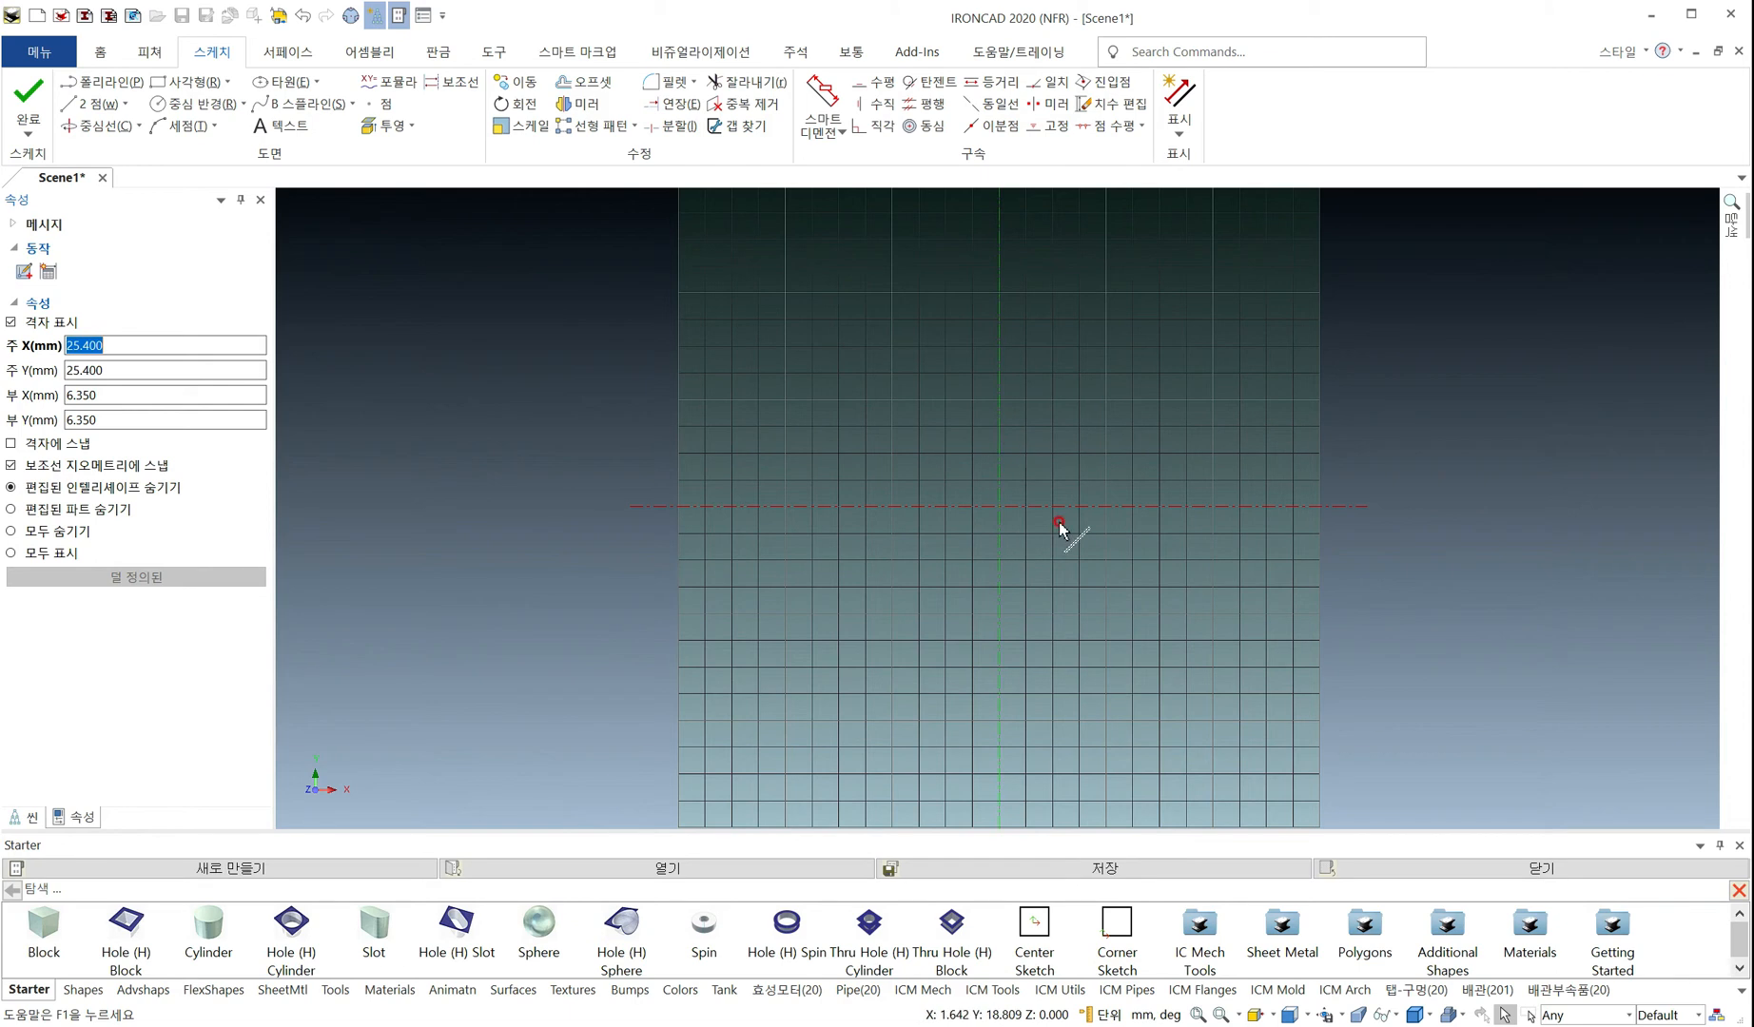
Turn the axis indicator back on in the grid options and check the major and minor grid line spacing
right_click(790, 385)
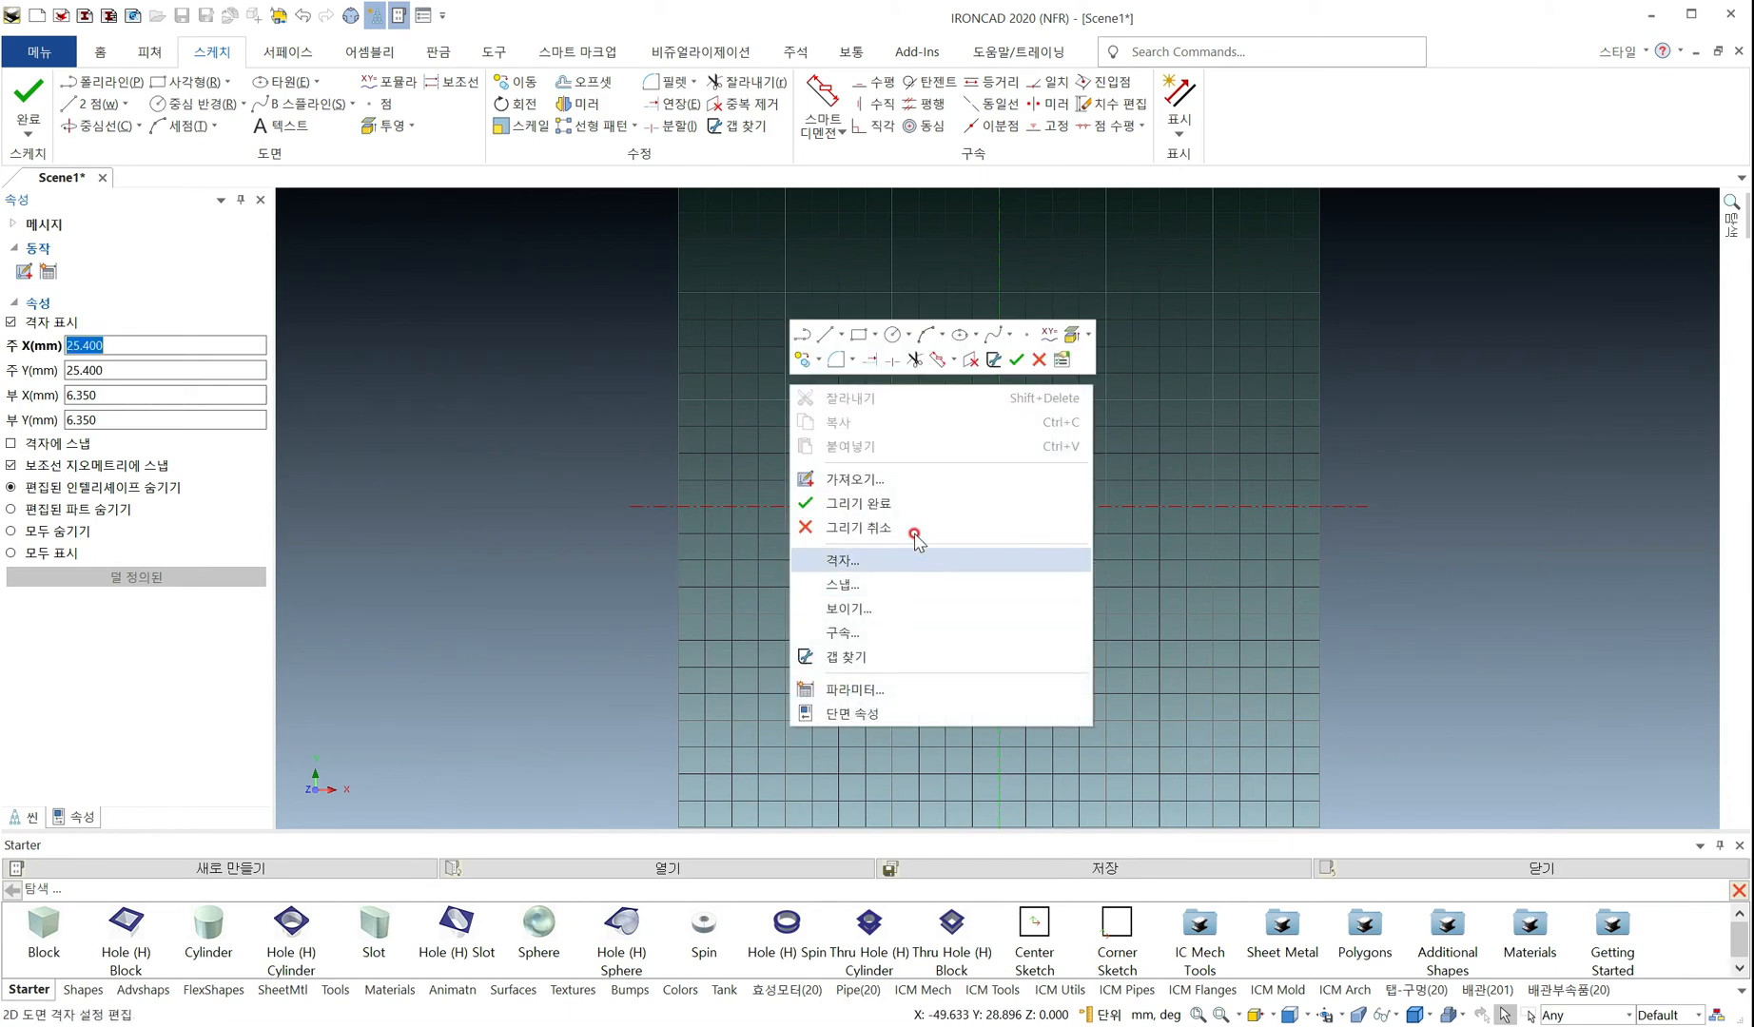
left_click(905, 566)
left_click(785, 277)
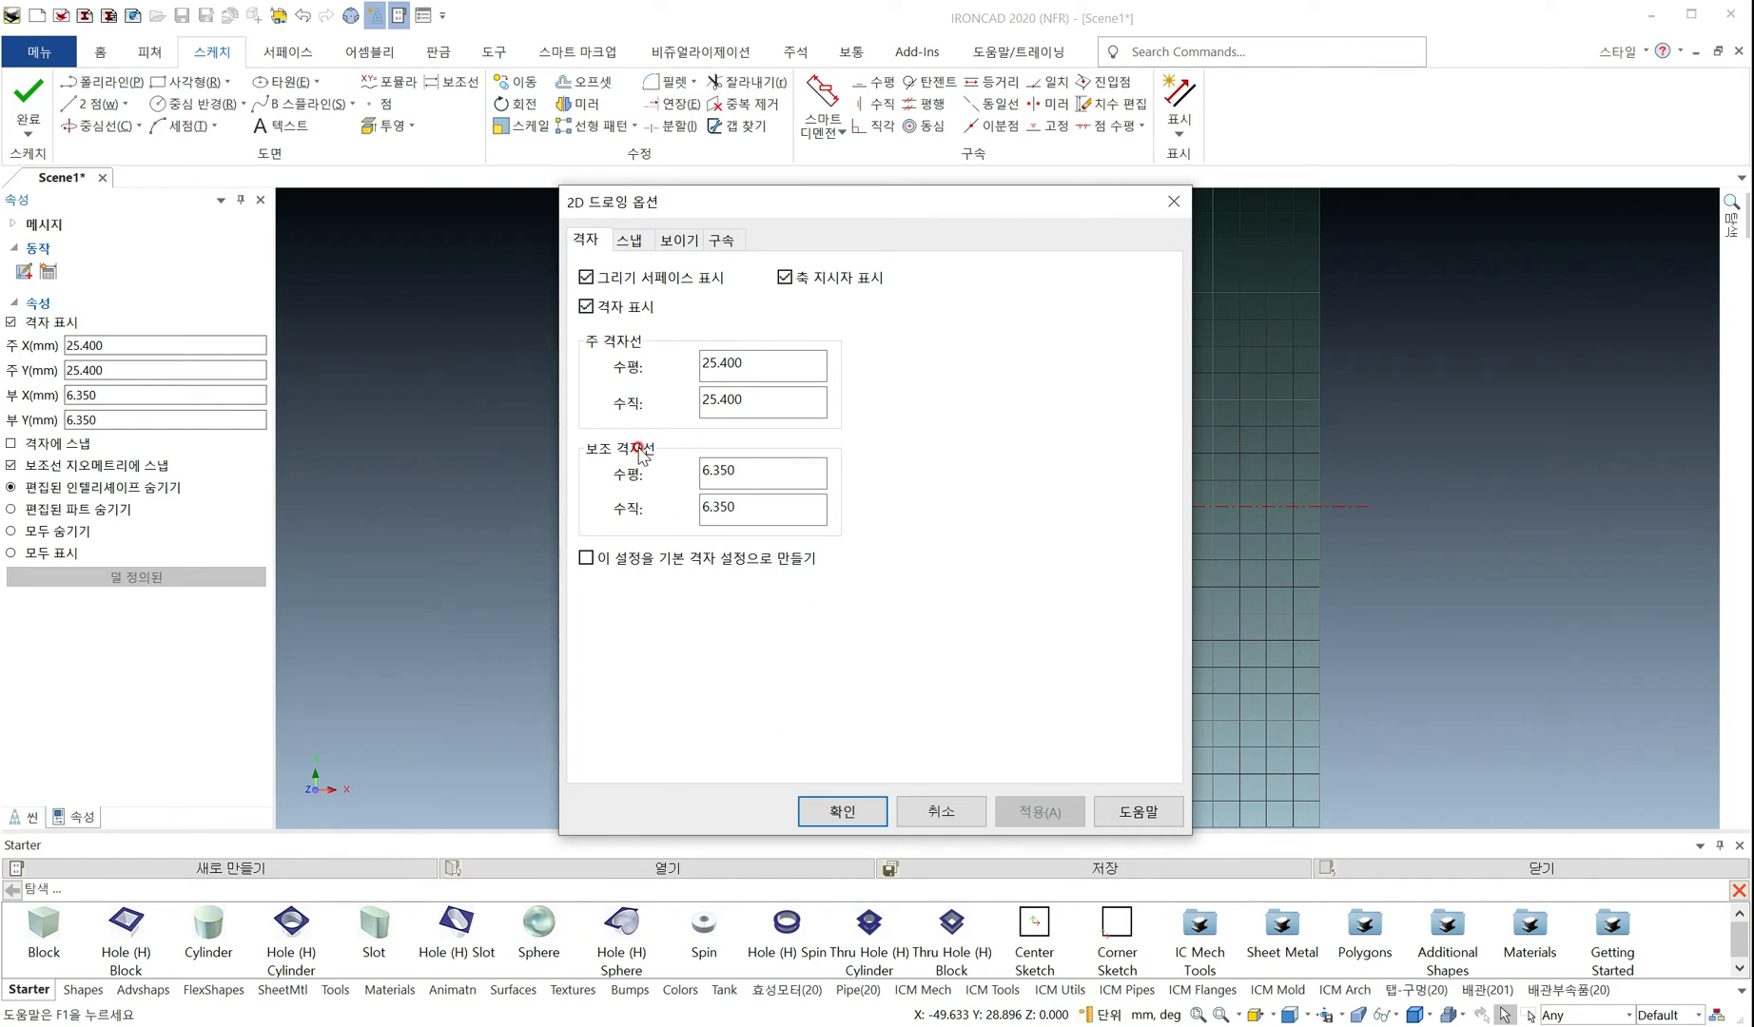
left_click(768, 368)
left_click(783, 392)
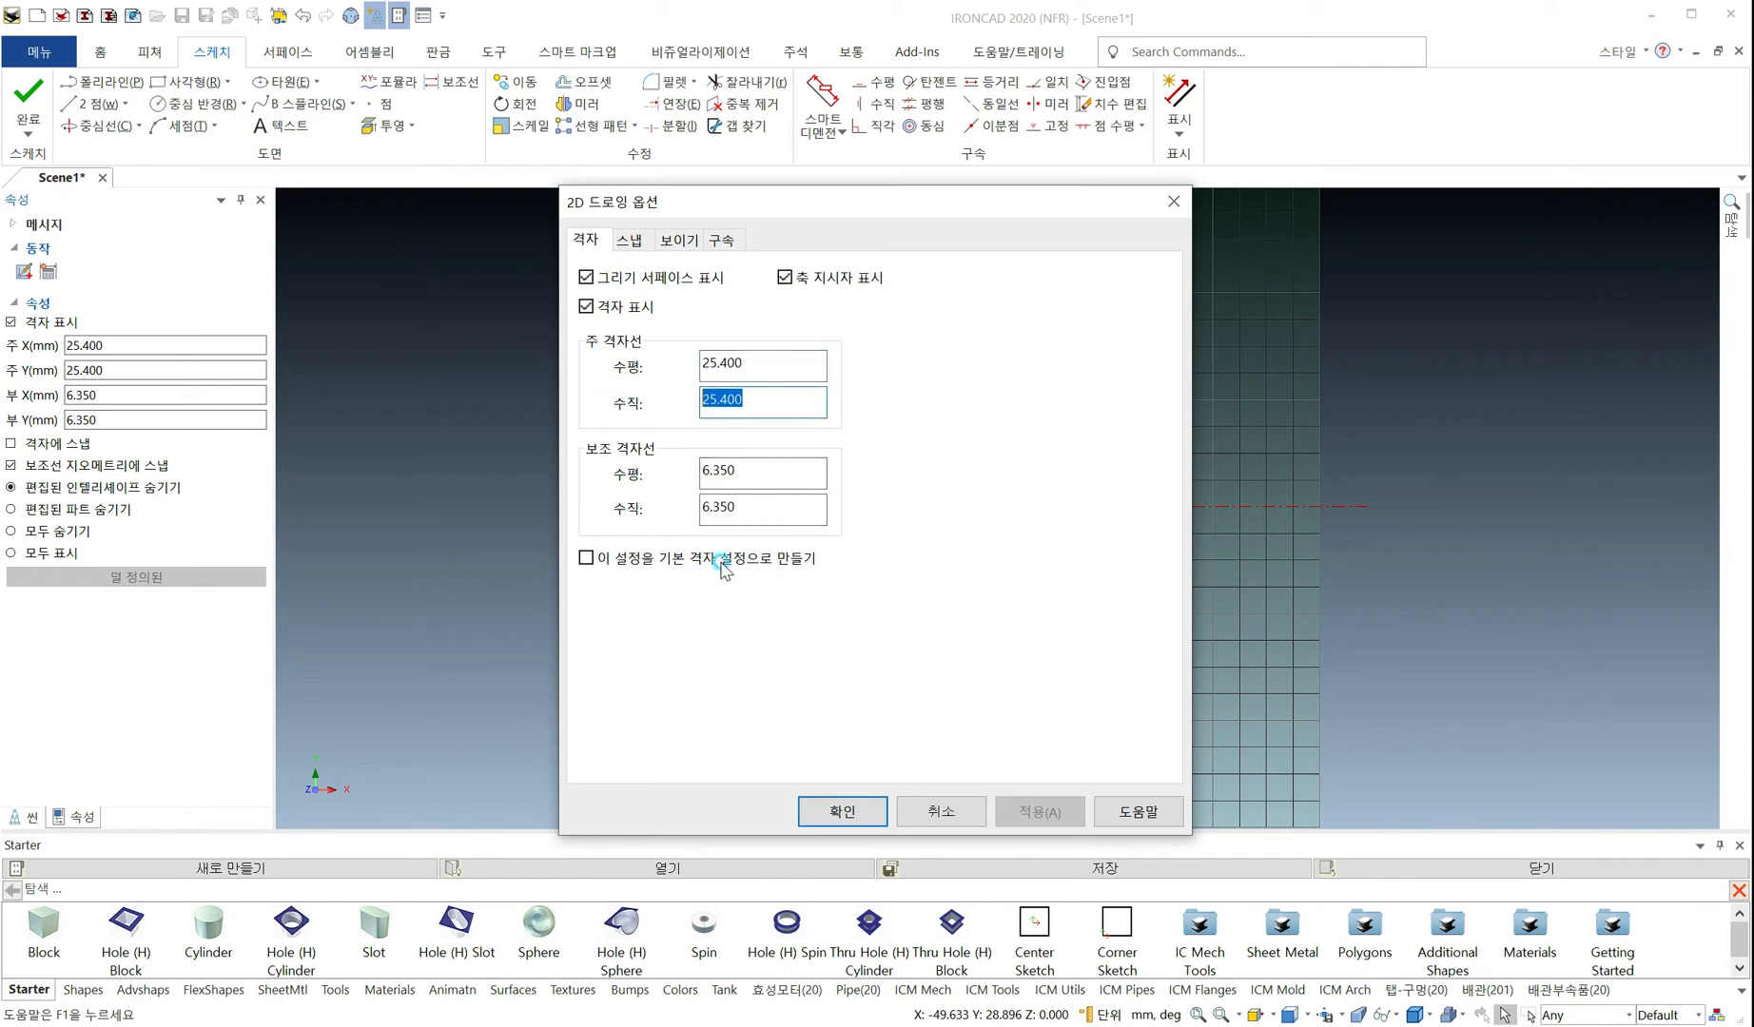
left_click(770, 470)
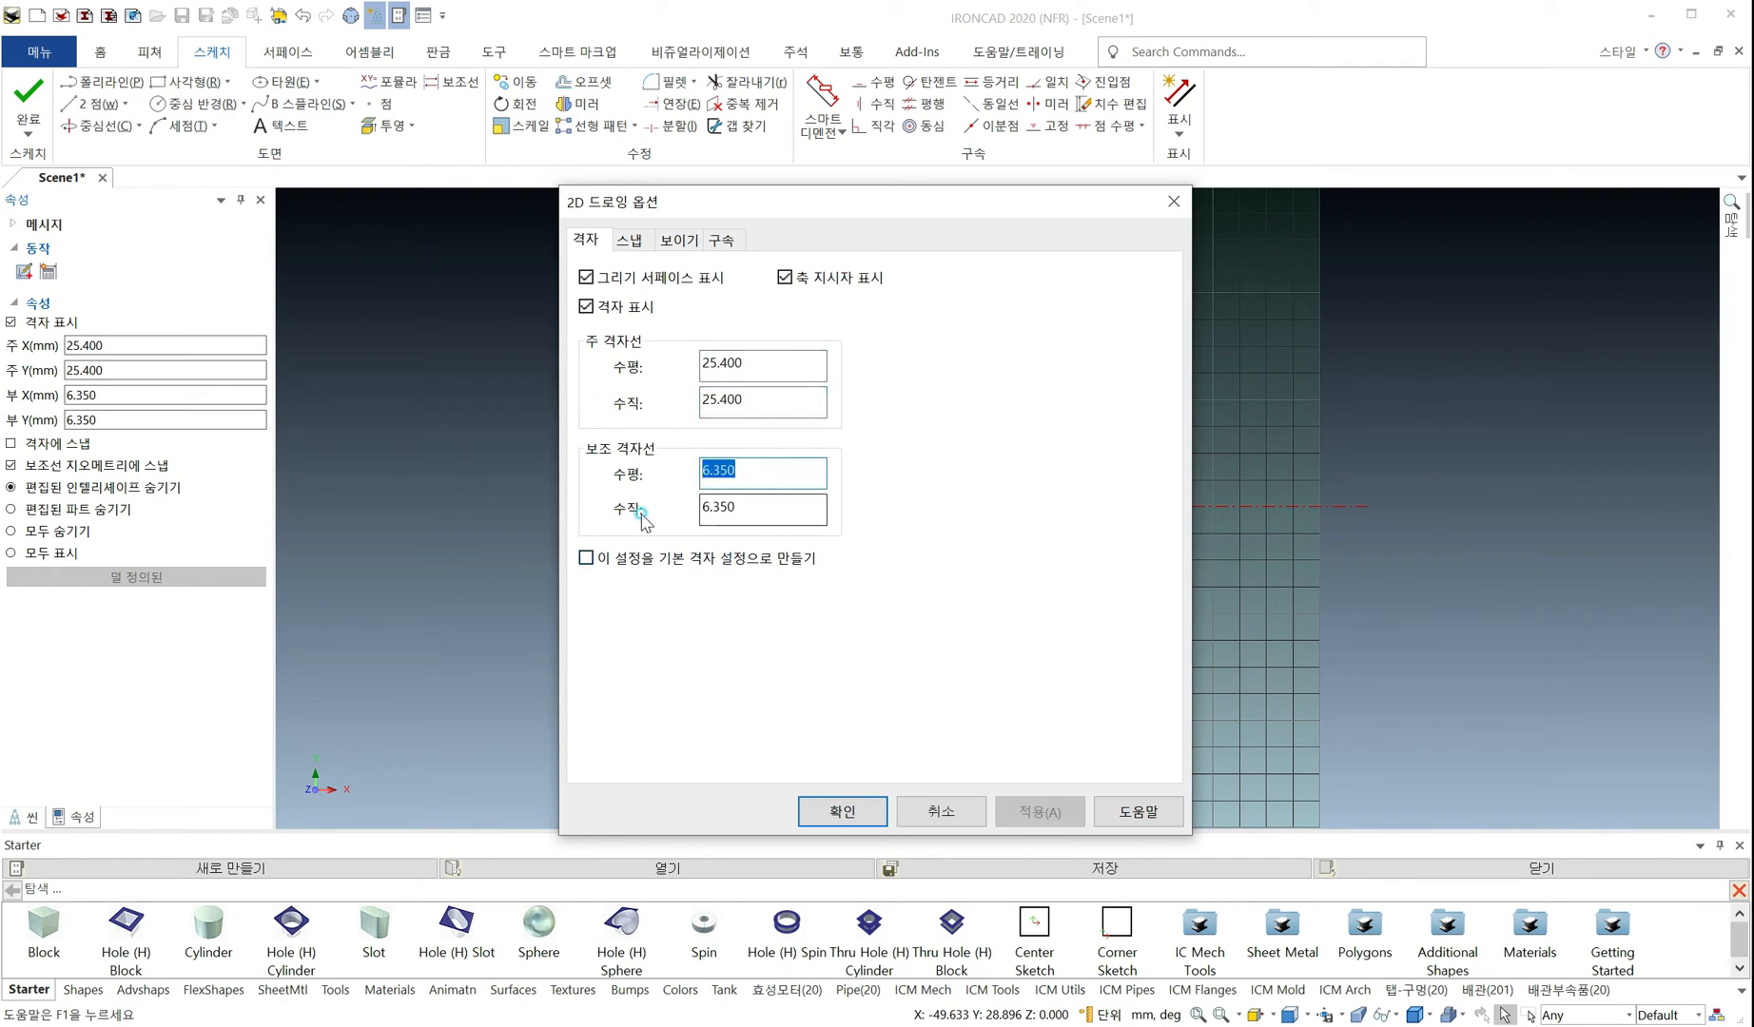
left_click(732, 507)
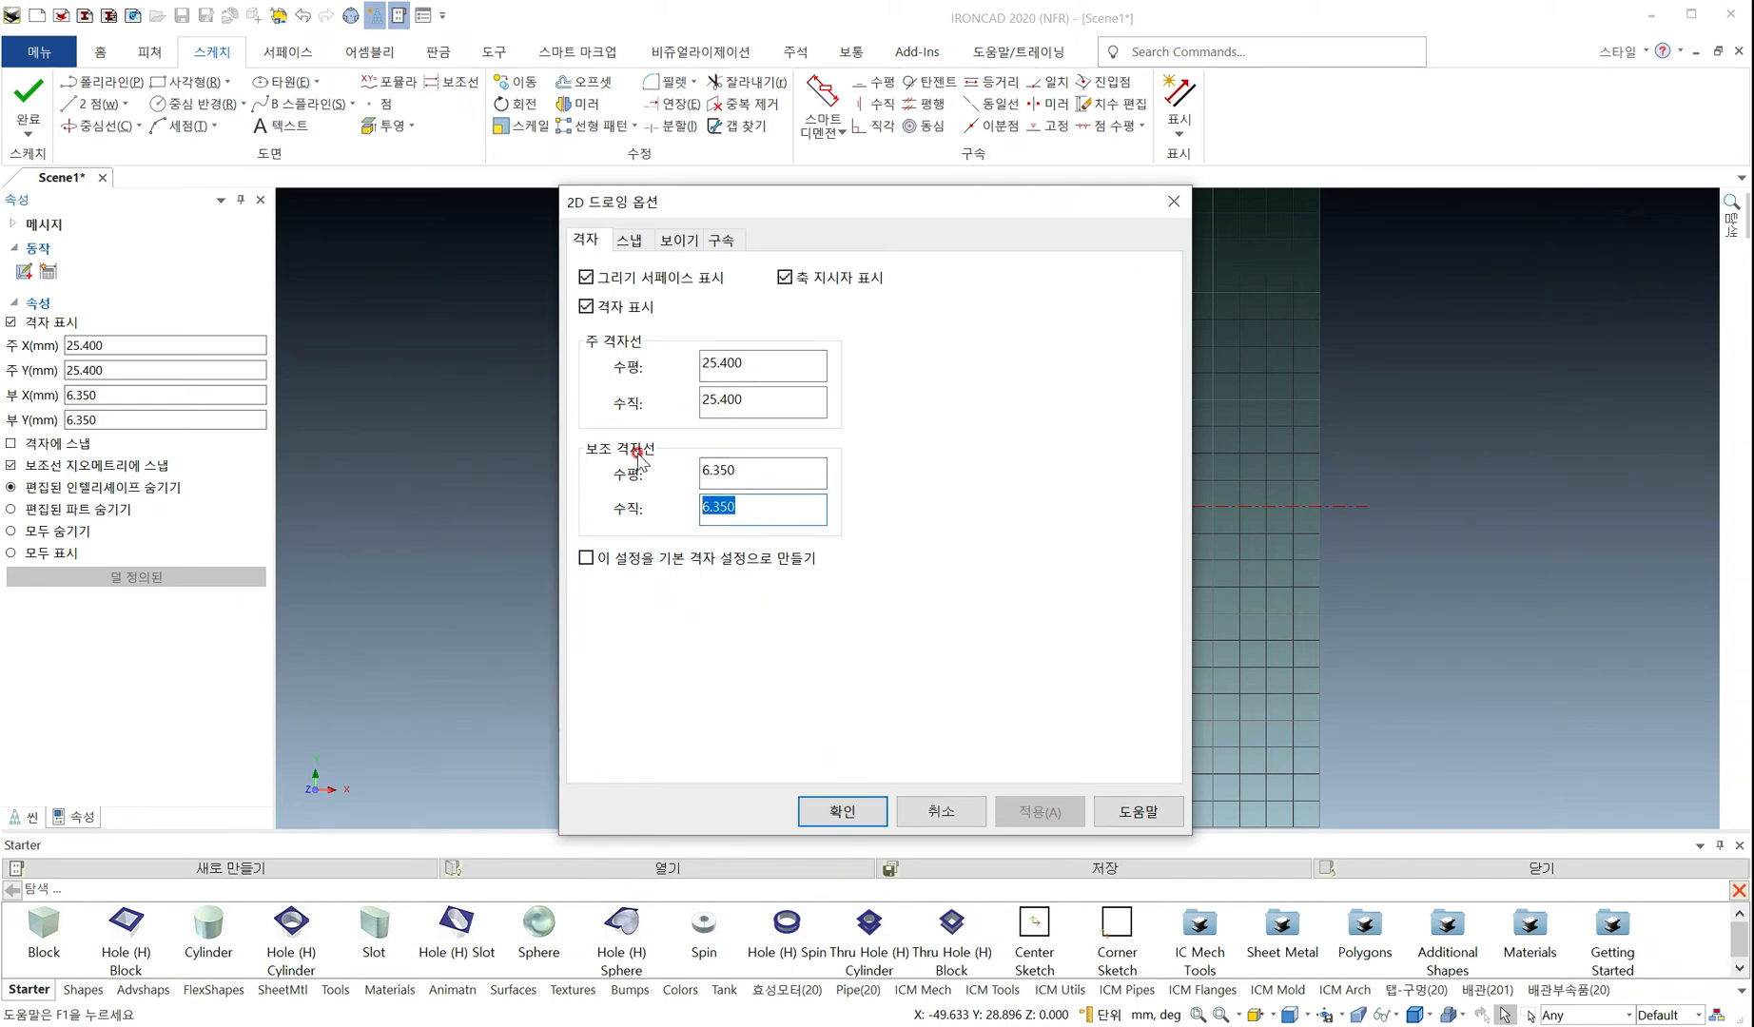
left_click(837, 810)
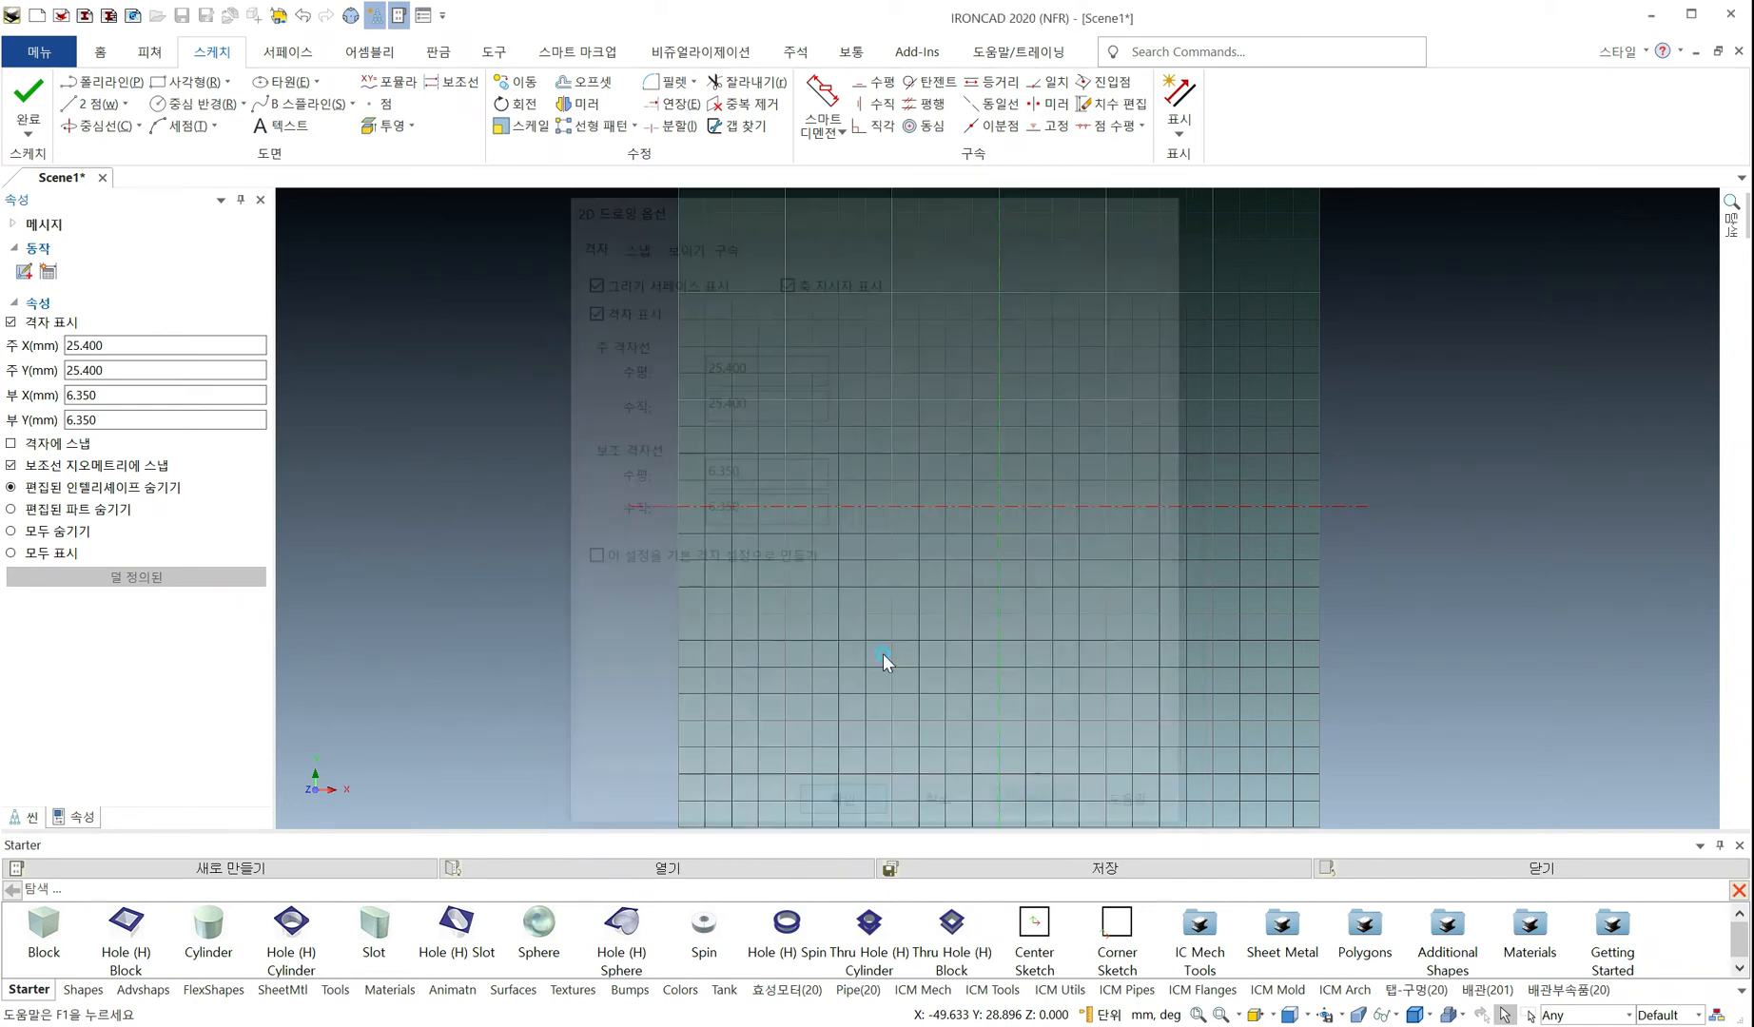
scroll(1014, 490, "up", 5)
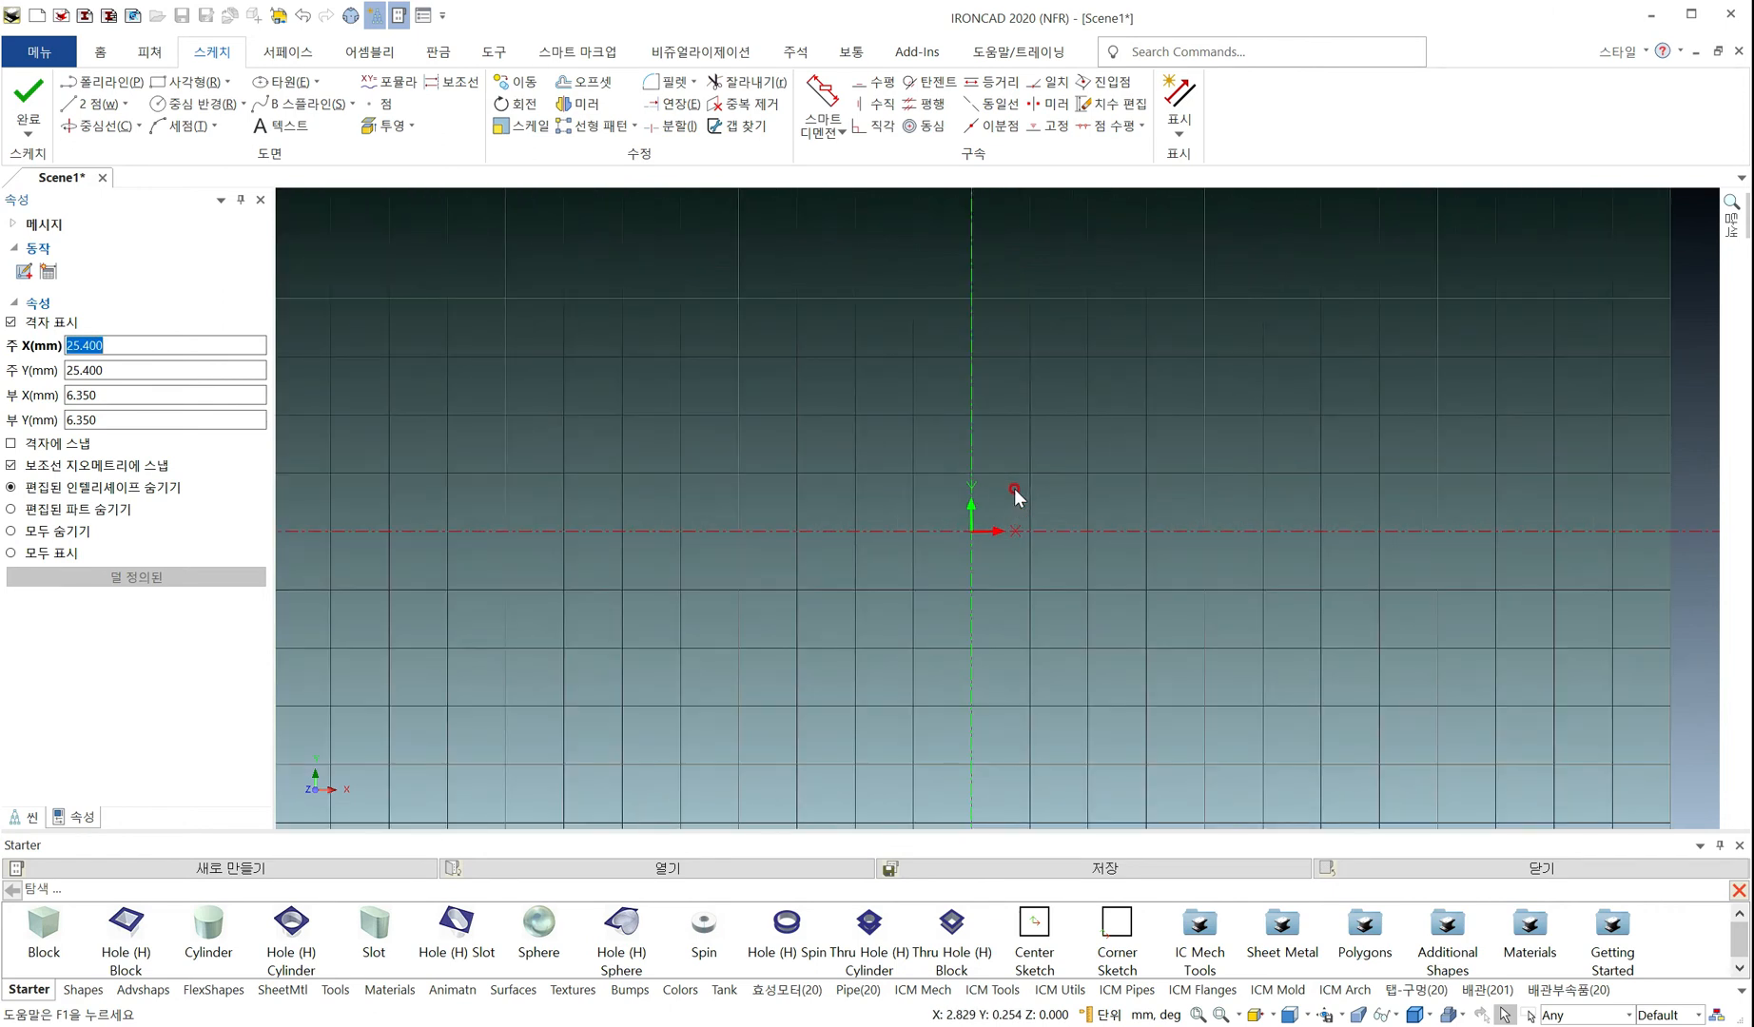
left_click(743, 299)
left_click(1206, 297)
left_click(766, 476)
left_click(819, 371)
left_click(1087, 369)
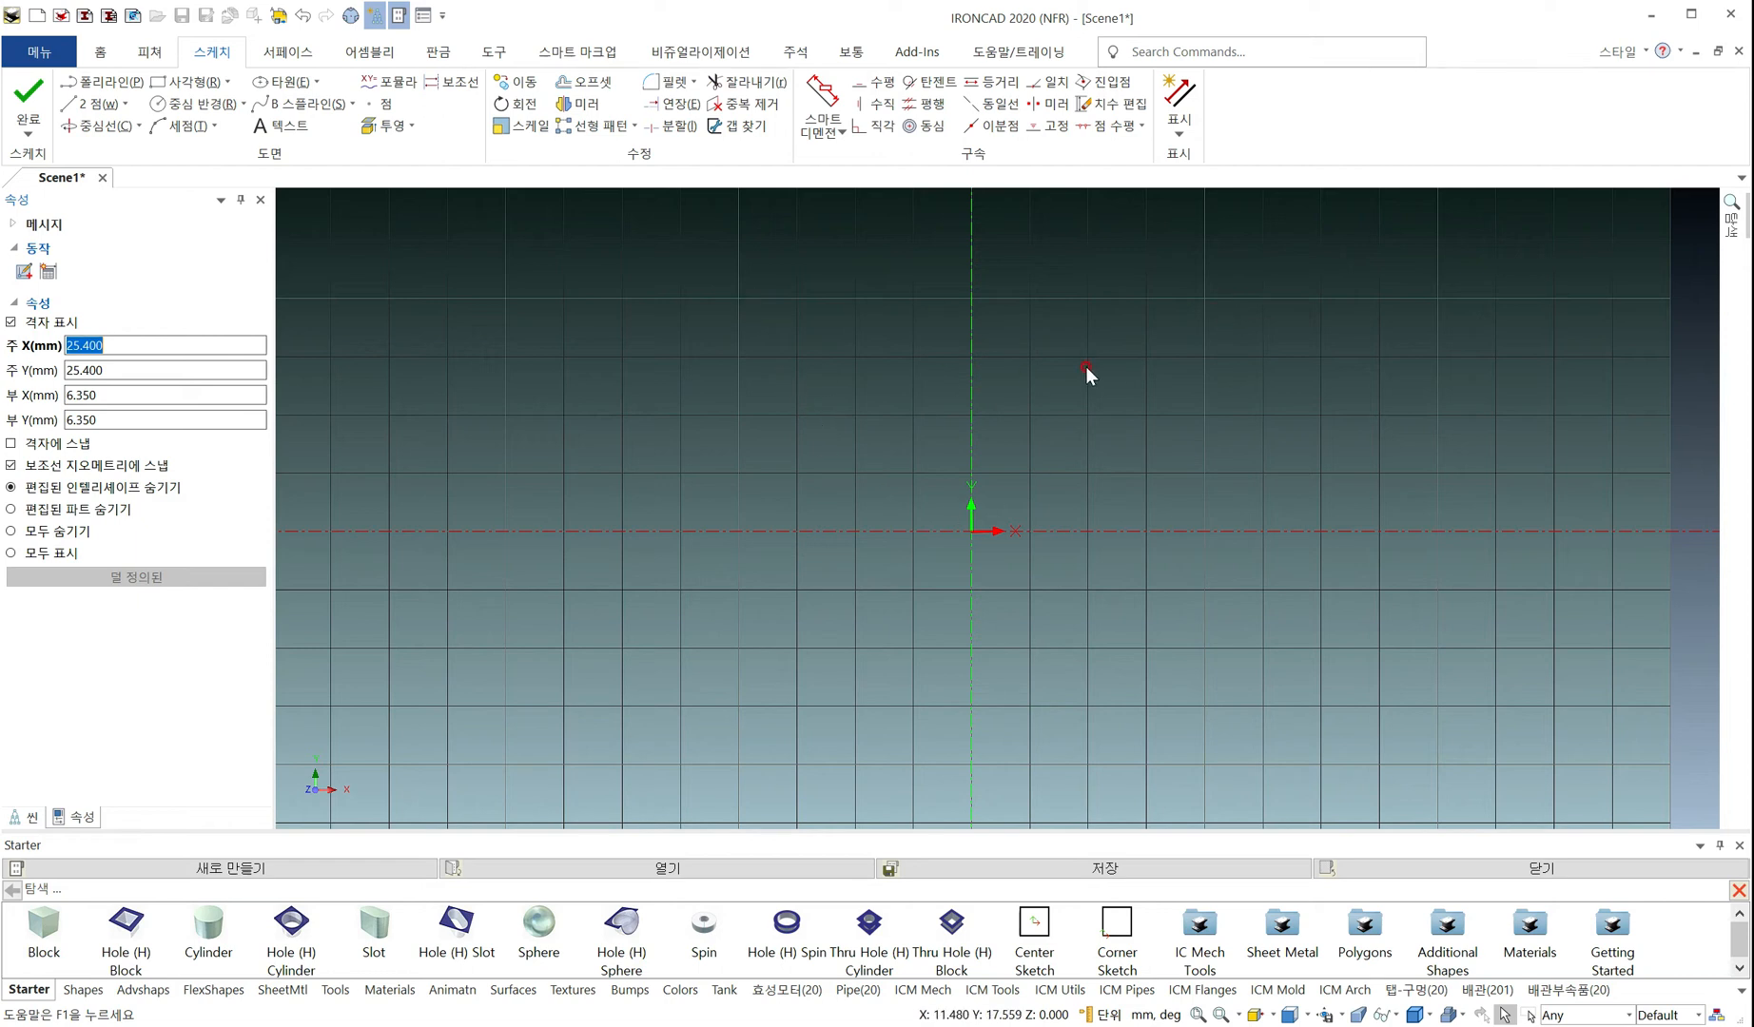
Set the sketch grid's major line spacing to 50 mm both horizontally and vertically
right_click(843, 373)
left_click(931, 537)
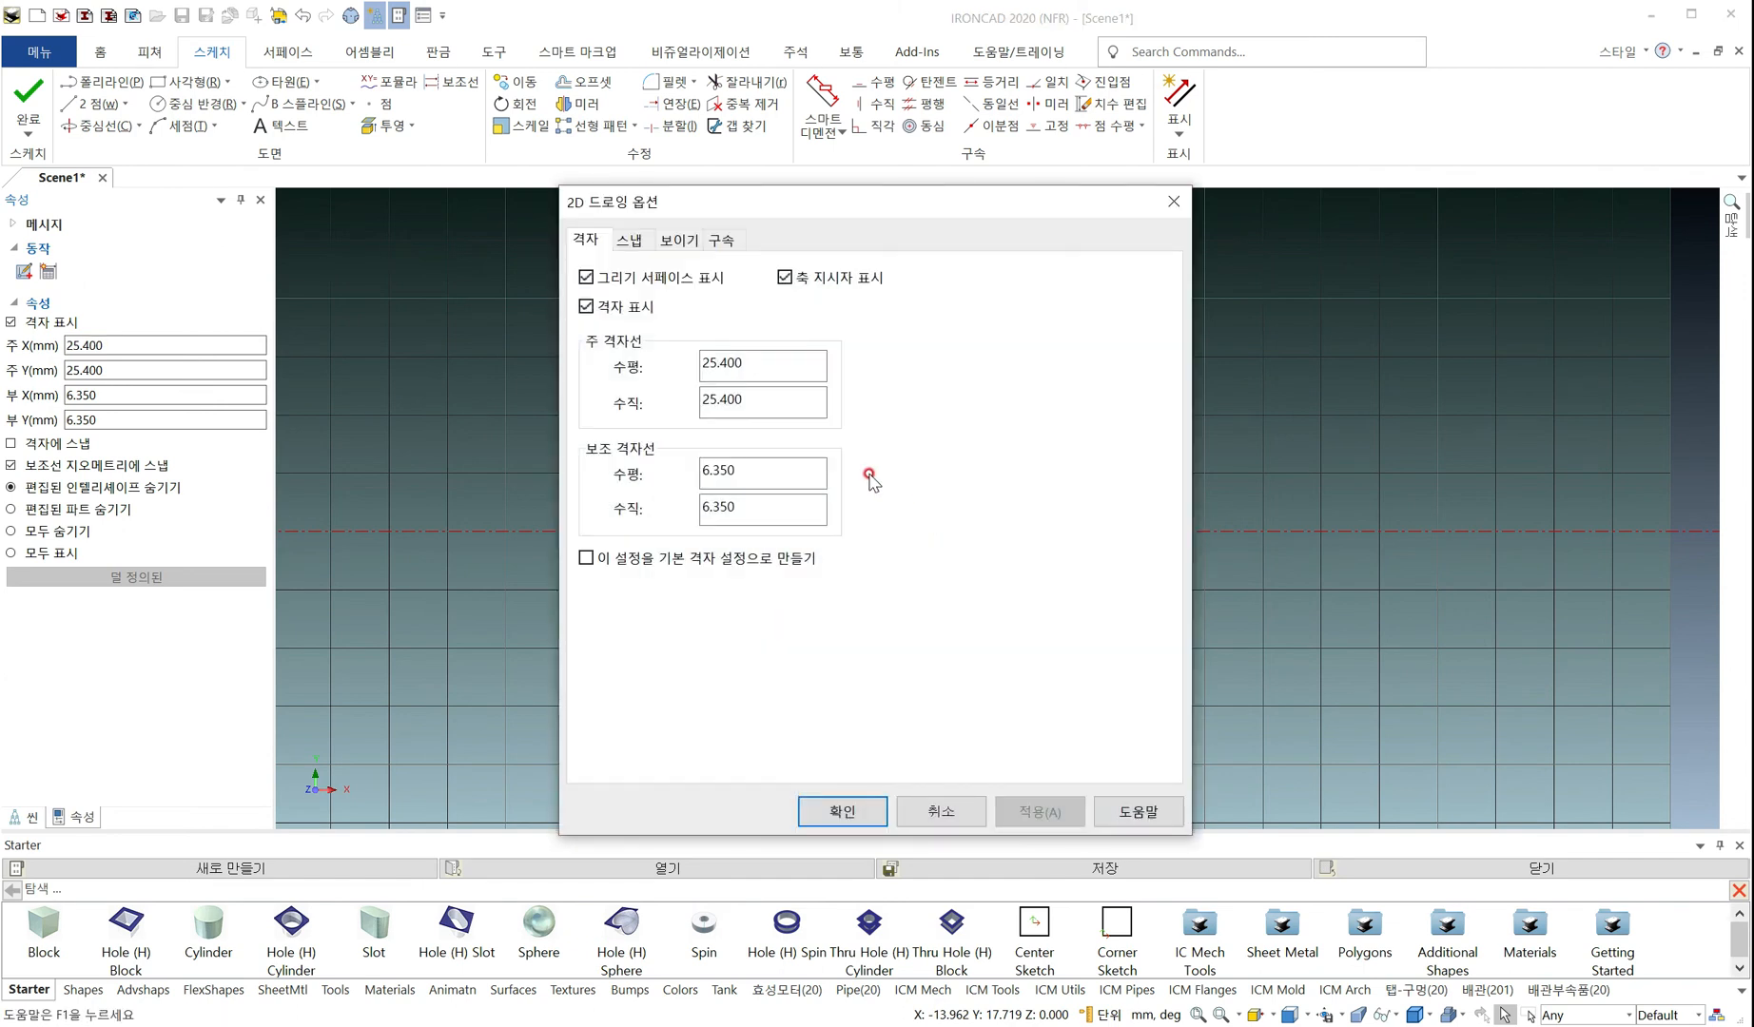
double_click(763, 364)
left_click(922, 512)
type("50")
key("Tab")
type("50")
key("Tab")
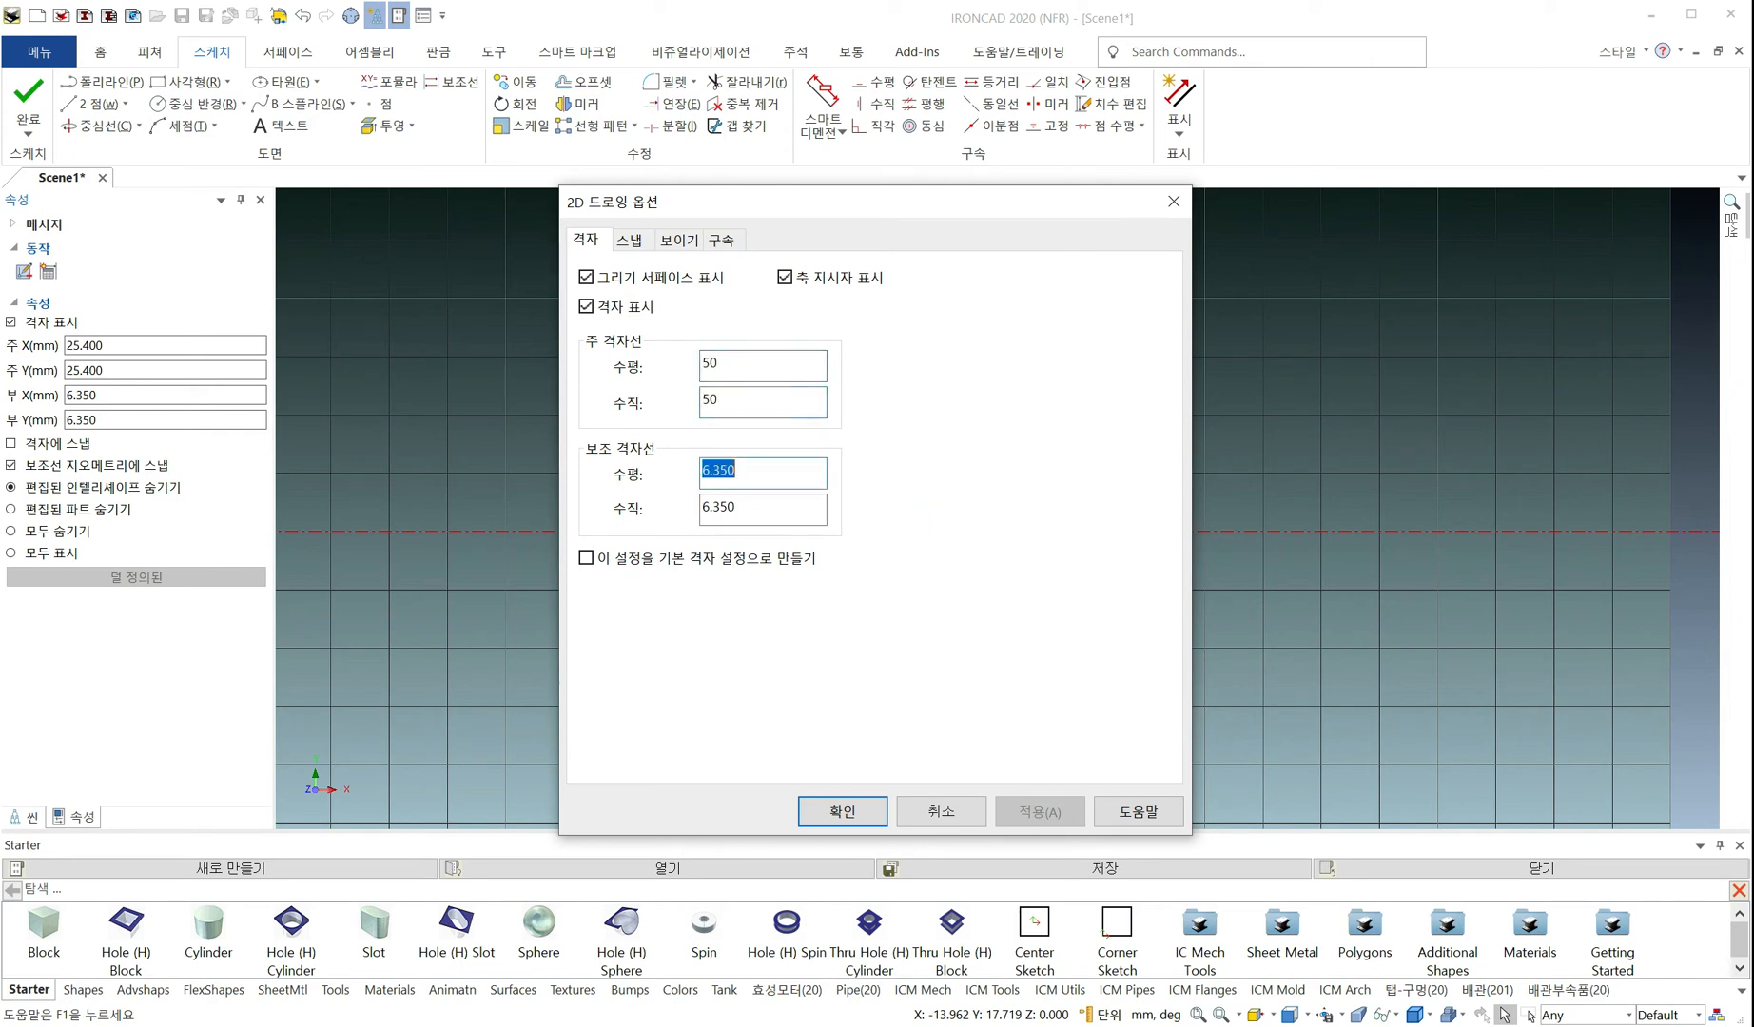
Set the minor grid line spacing to 10 mm both horizontally and vertically and apply the grid options
left_click(753, 466)
type("10")
key("Tab")
type("10")
left_click(849, 811)
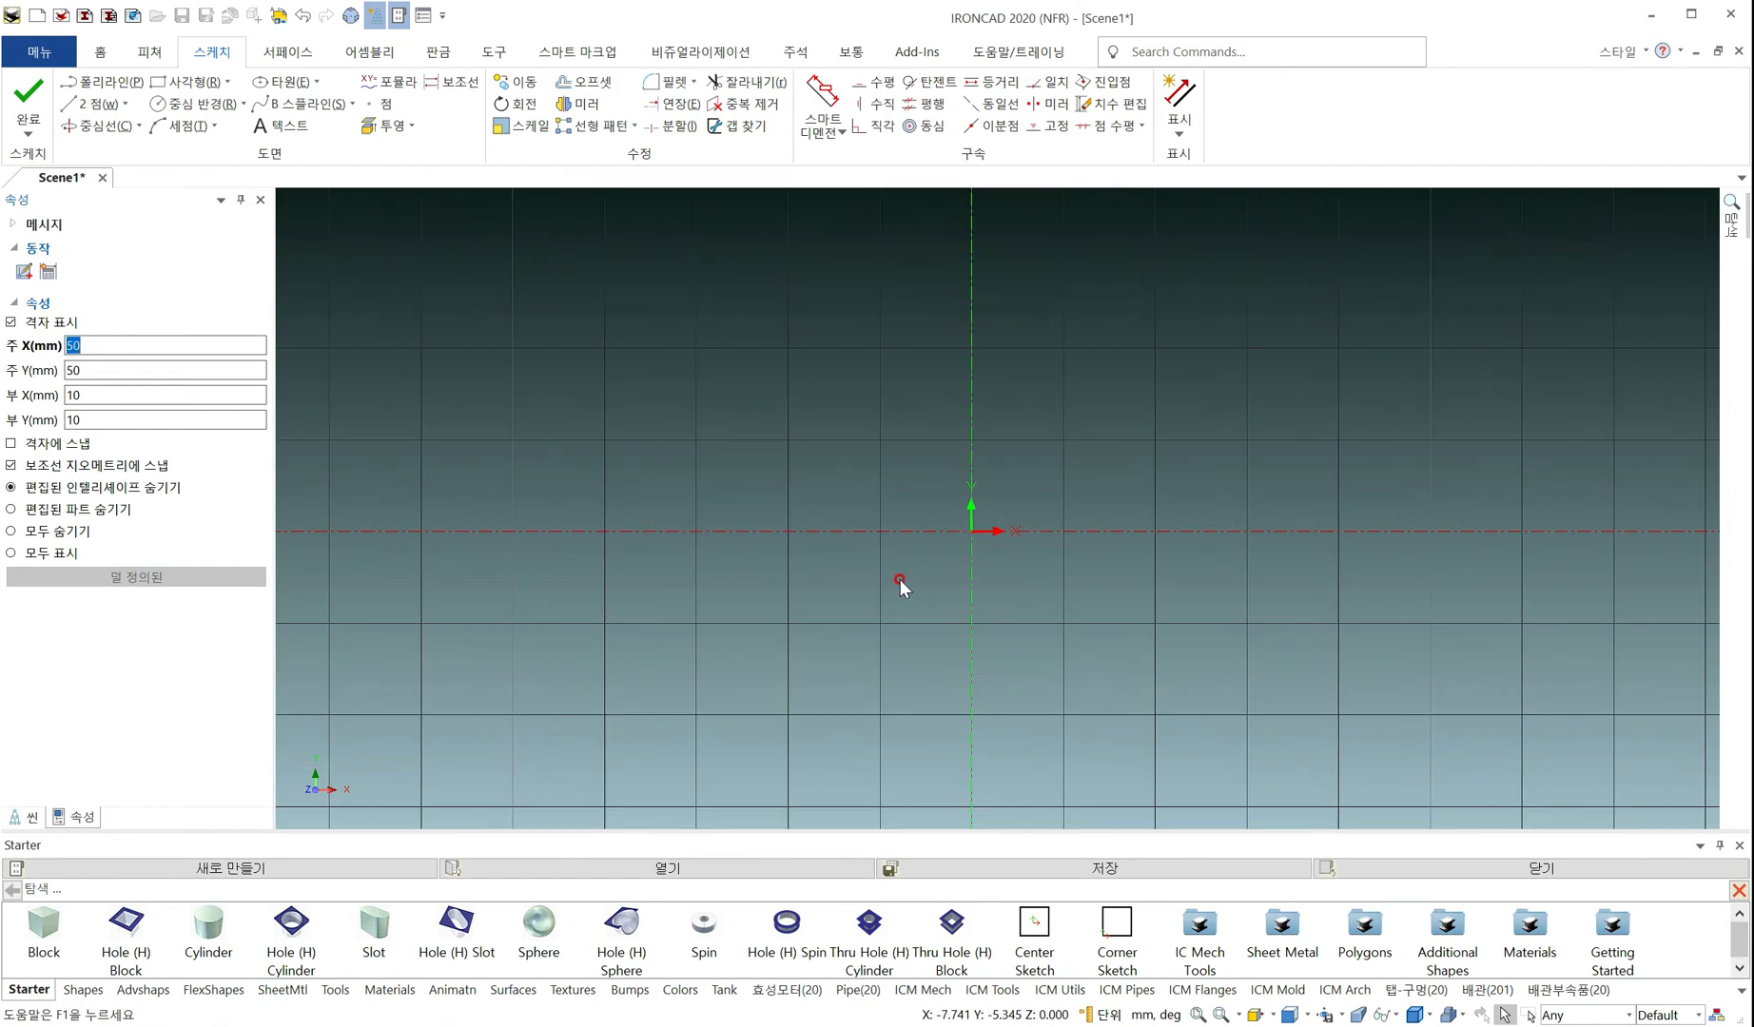
Enable snapping to the grid in the sketch's snap options
scroll(900, 580, "down", 3)
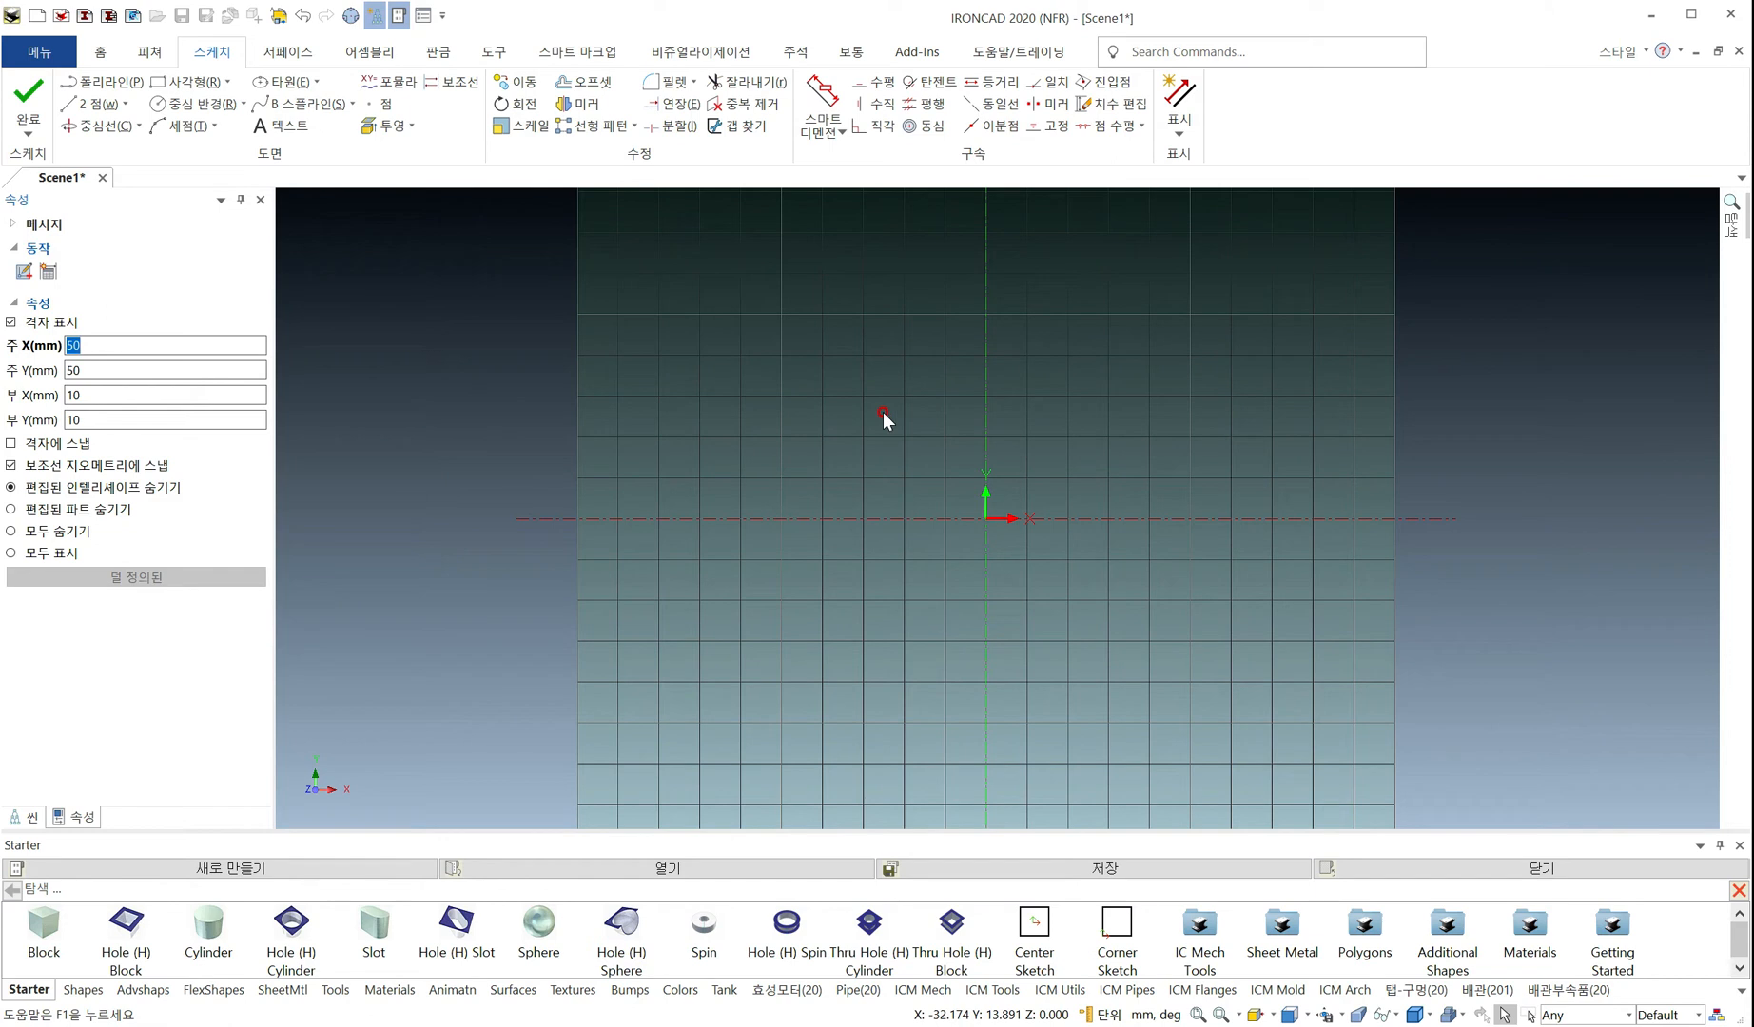
left_click(186, 81)
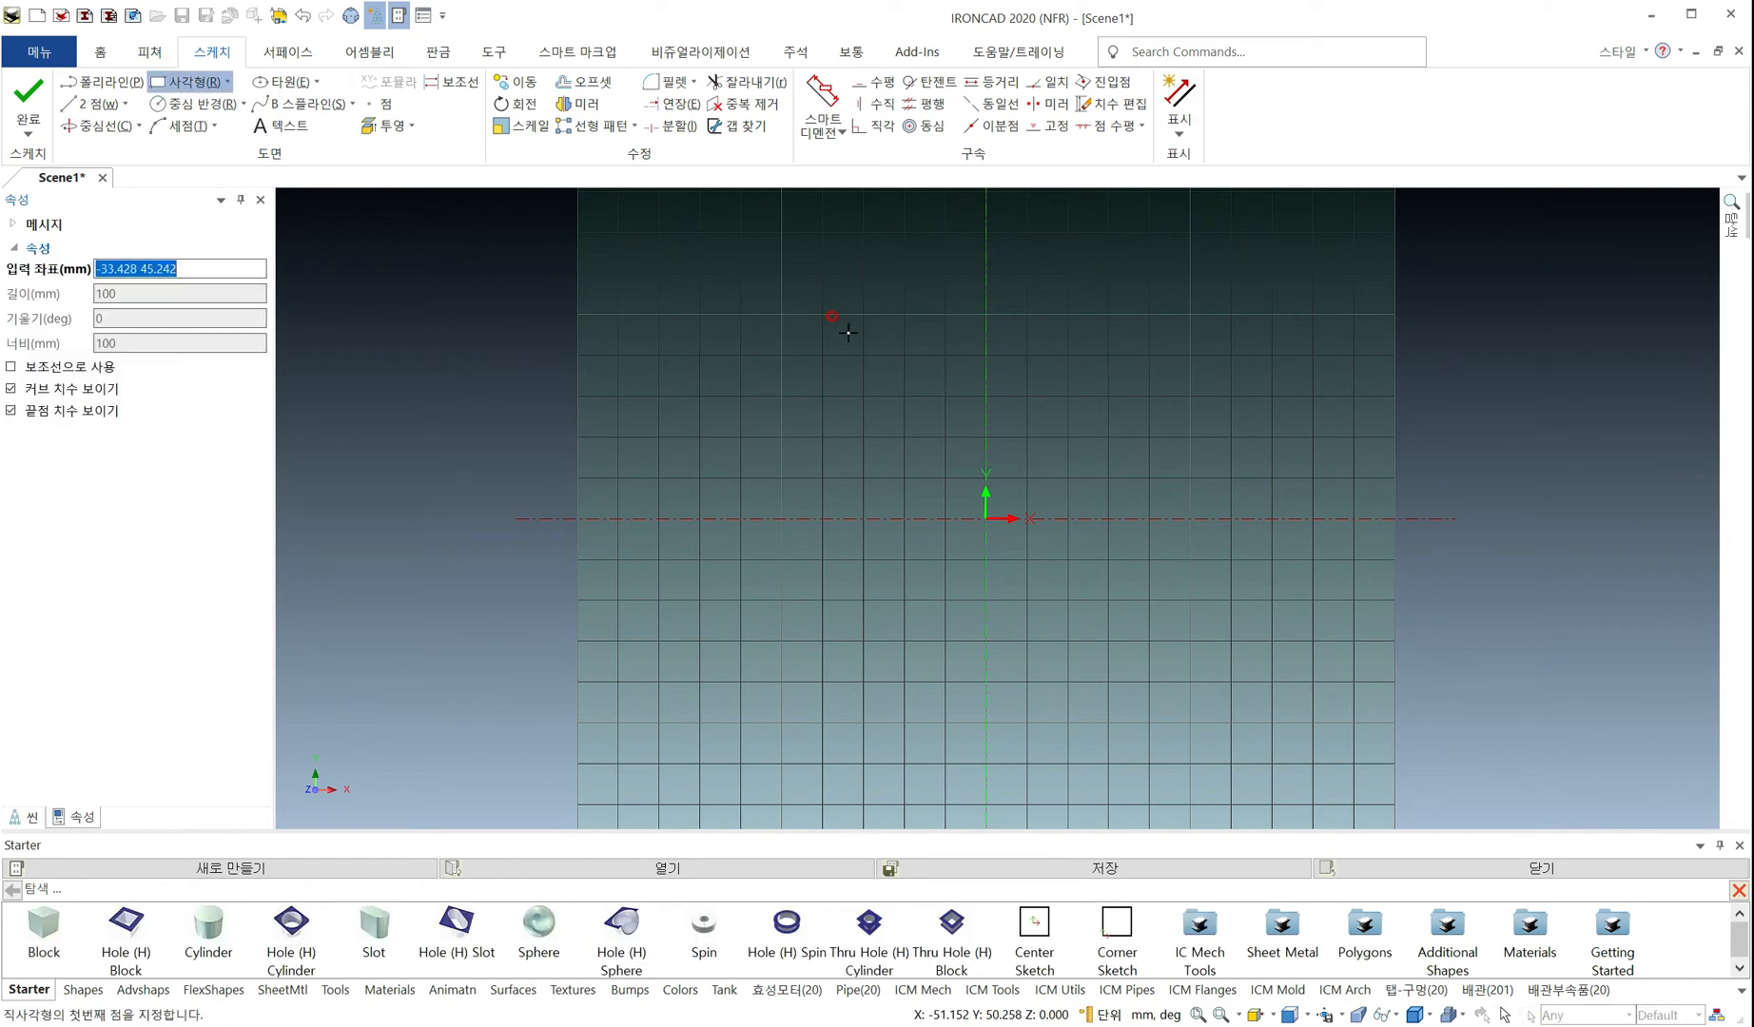
key("Escape")
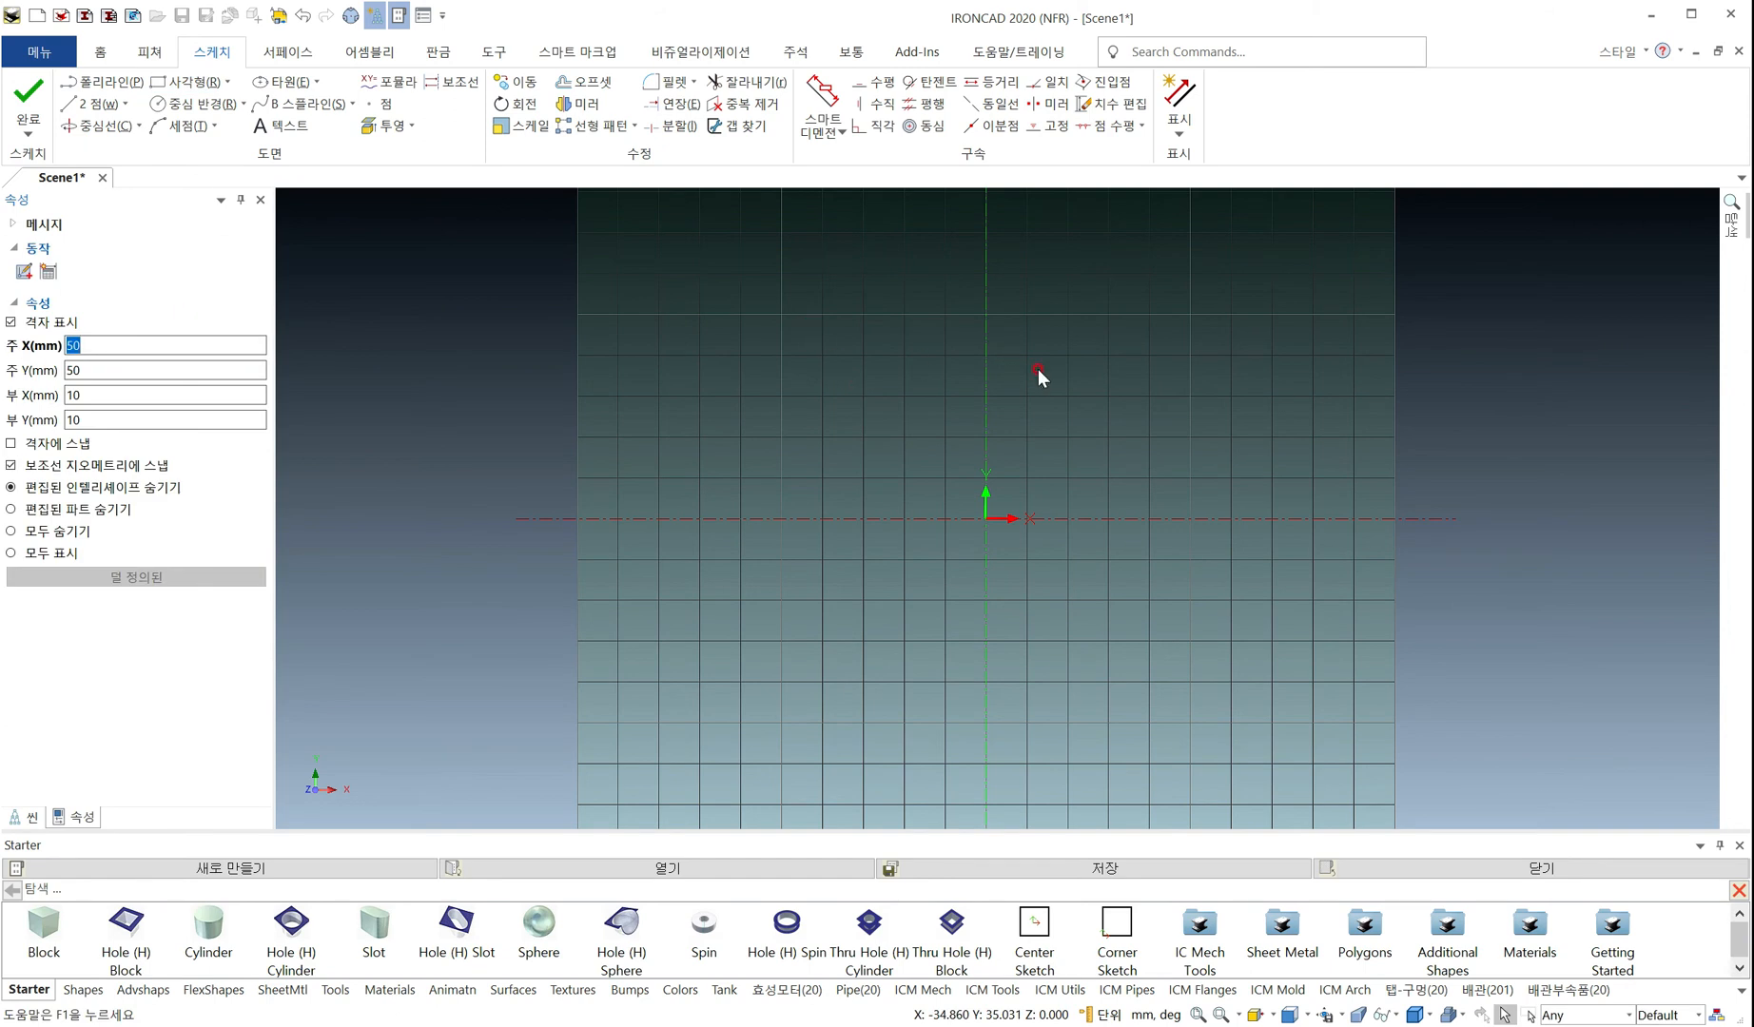
right_click(828, 354)
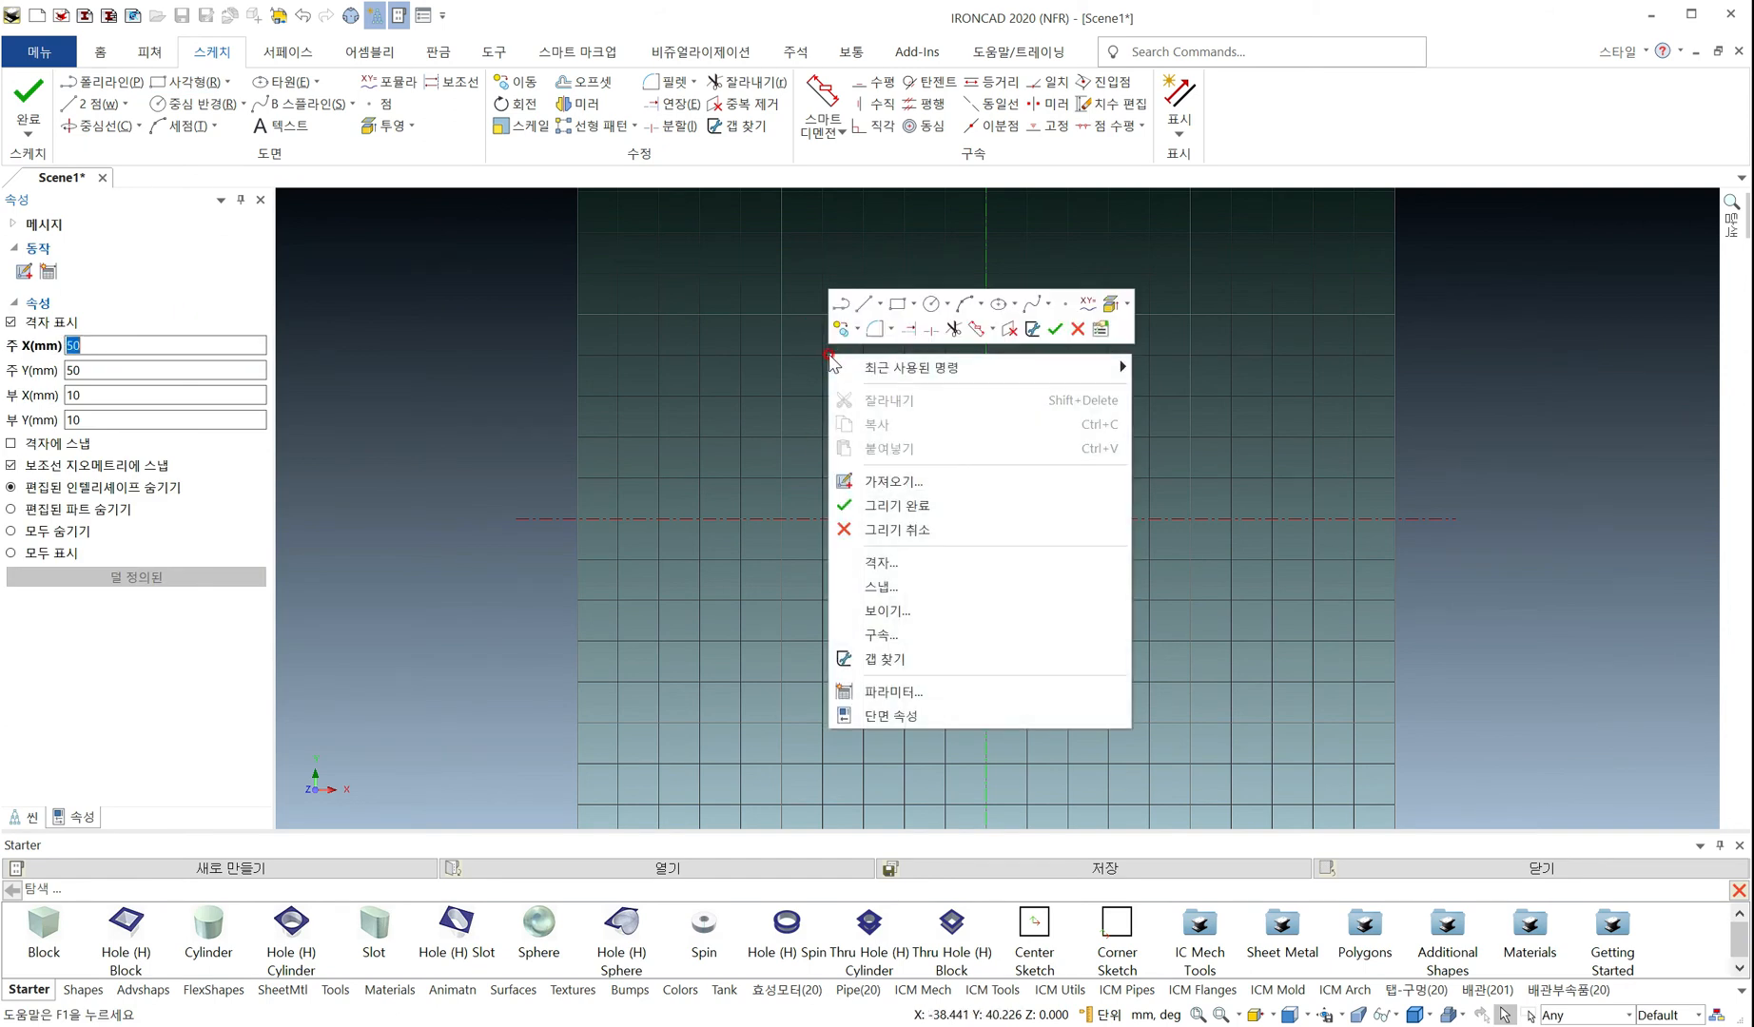
left_click(920, 585)
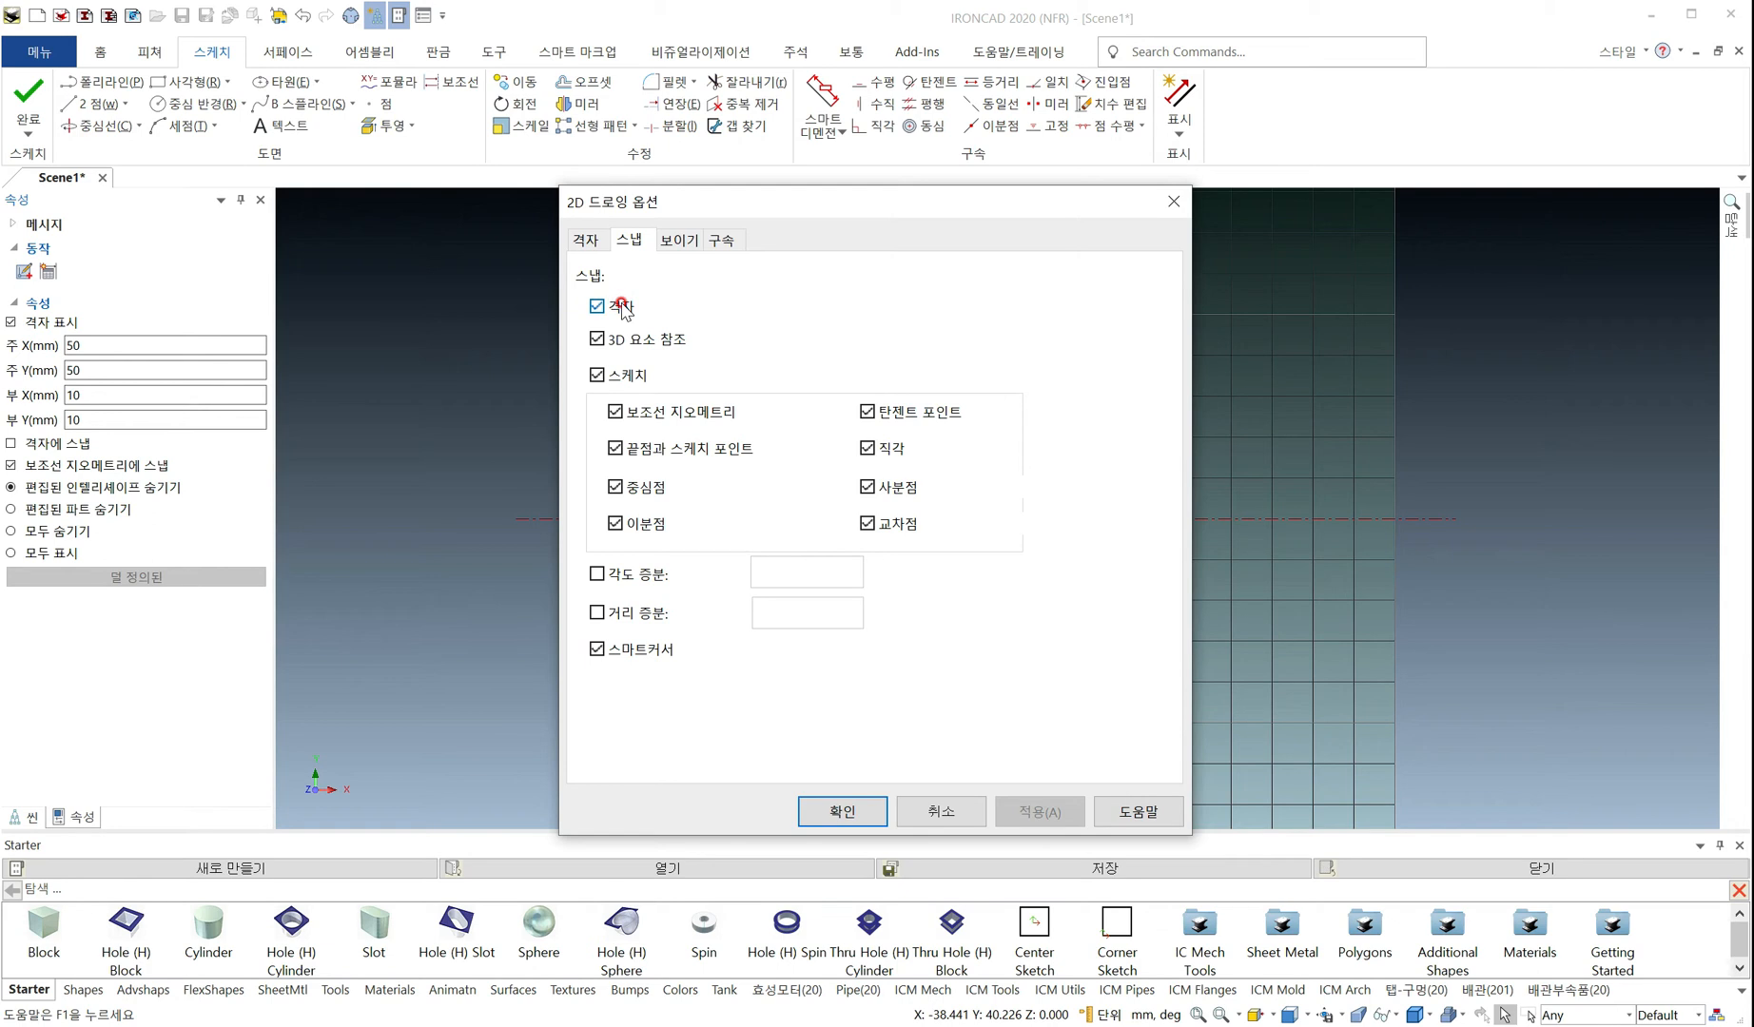
left_click(845, 813)
Draw a 50 × 50 mm rectangle from the grid point (-50, 50) to the sketch origin
left_click(187, 82)
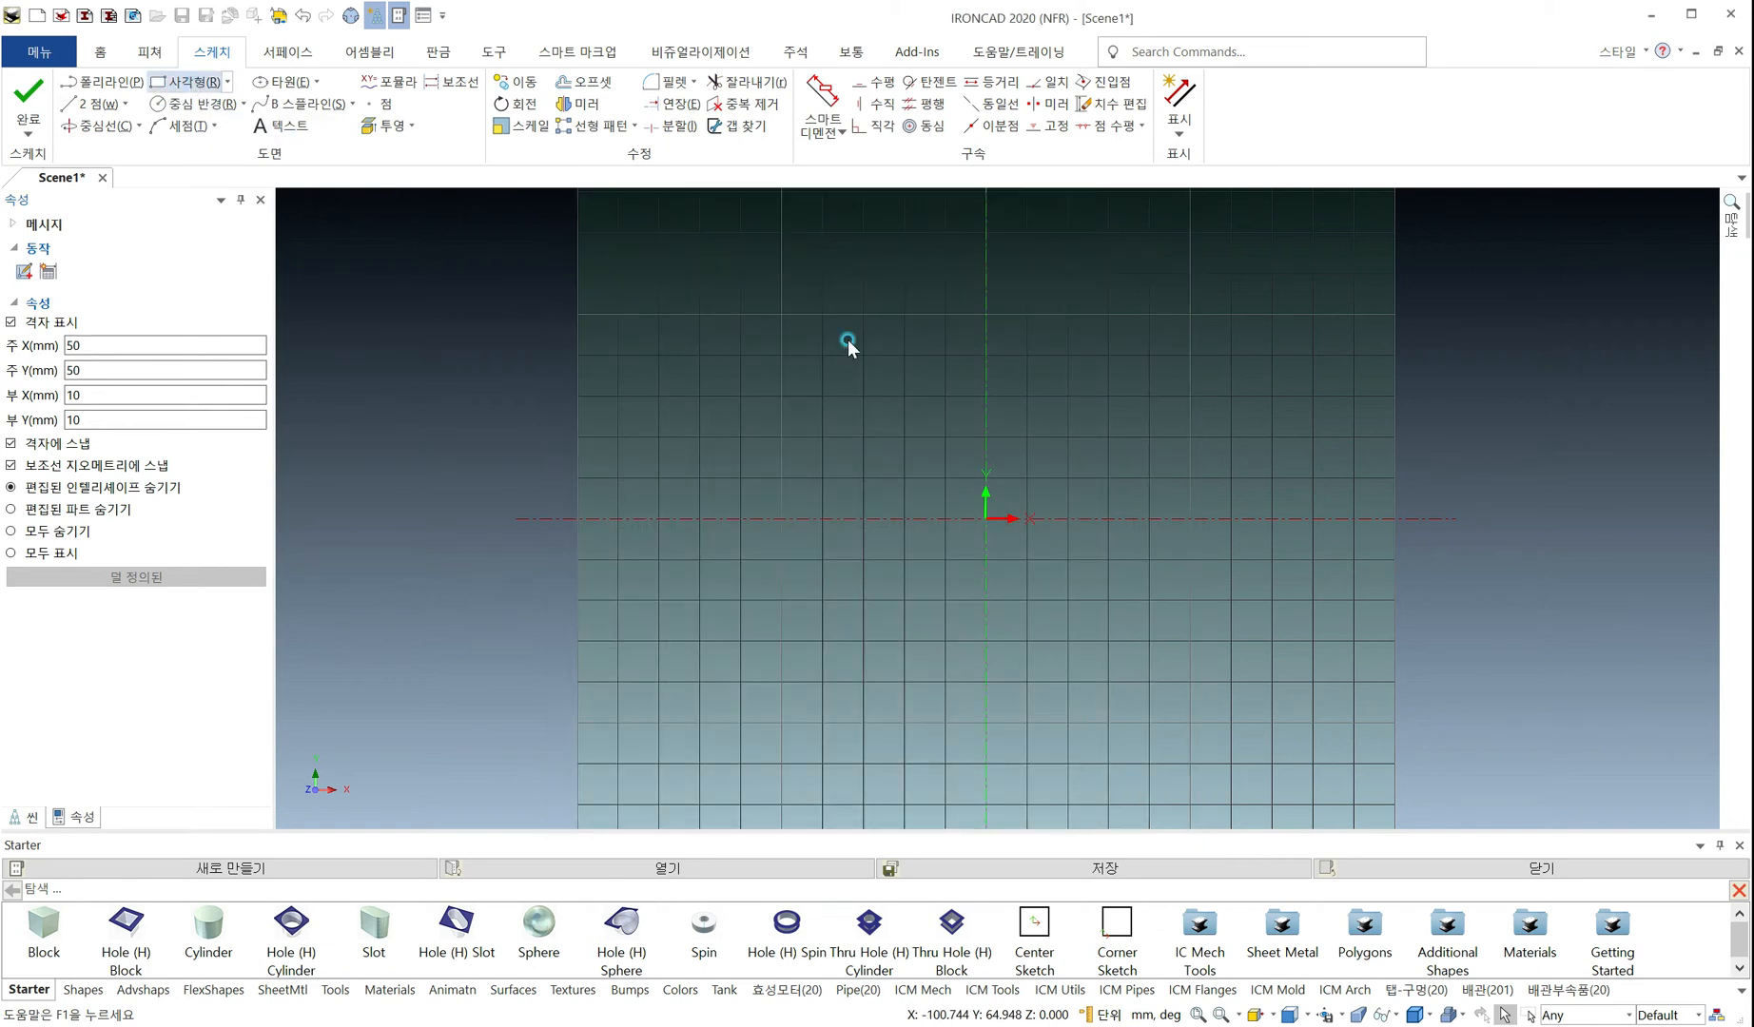
left_click(780, 313)
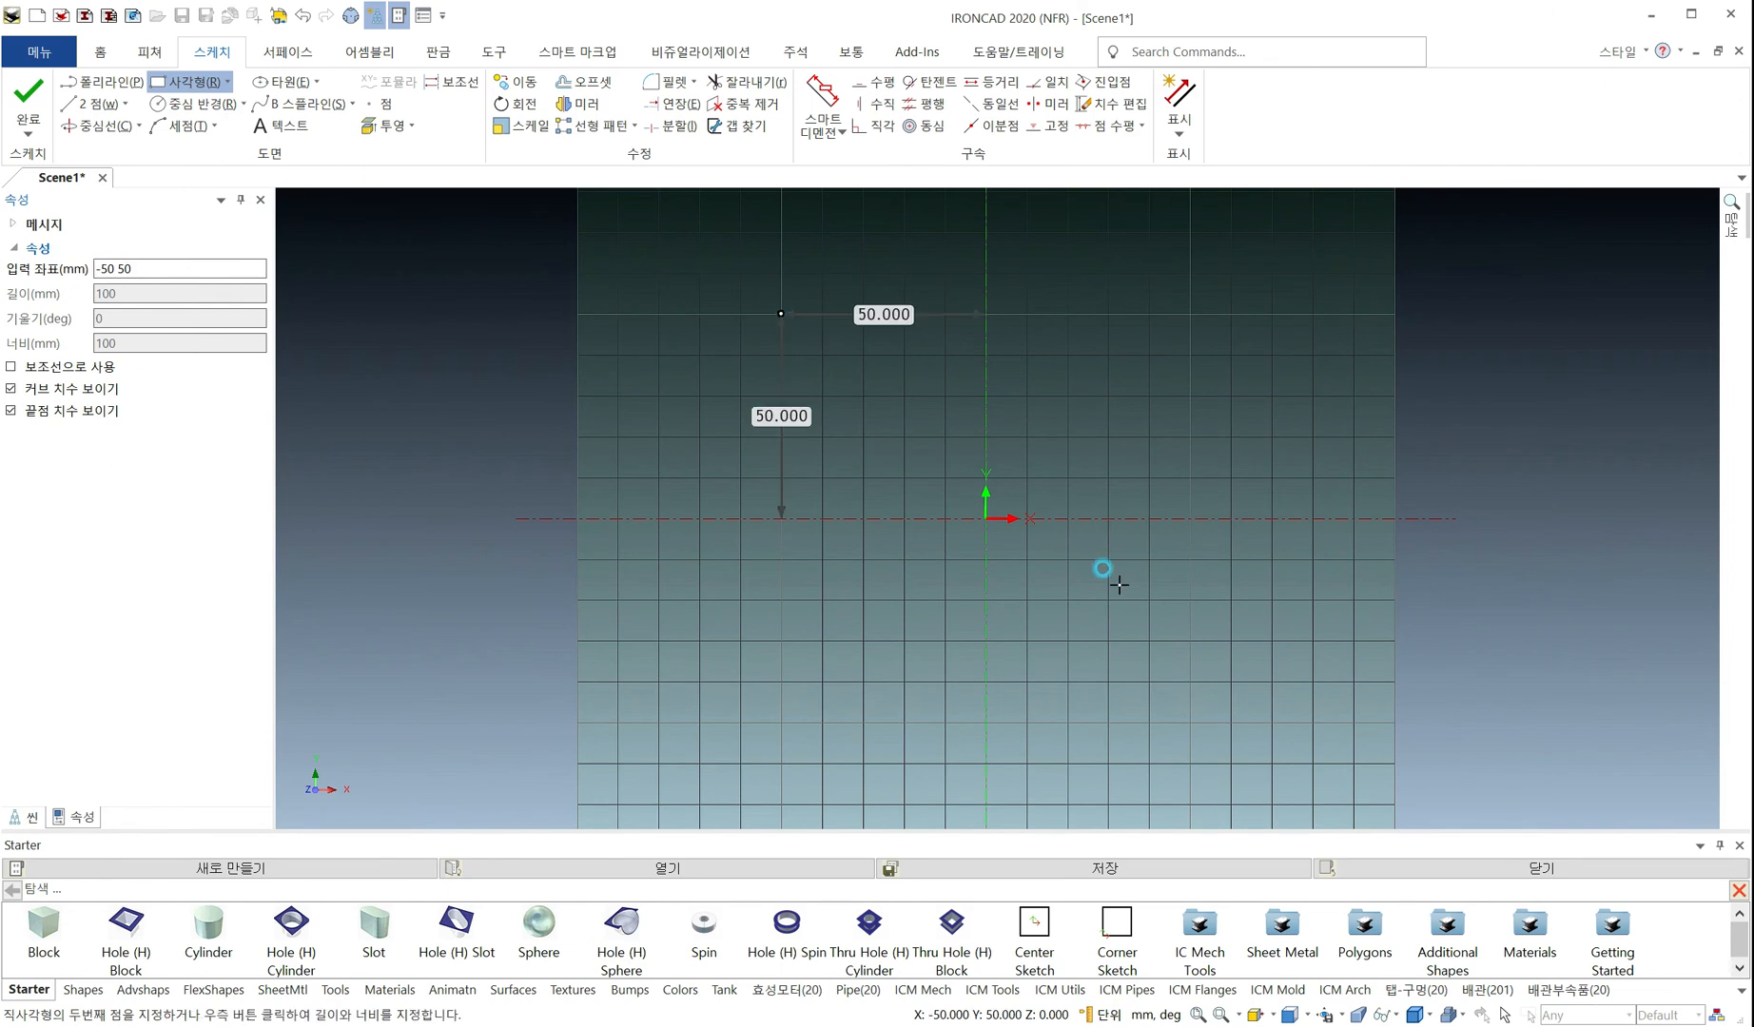
left_click(988, 517)
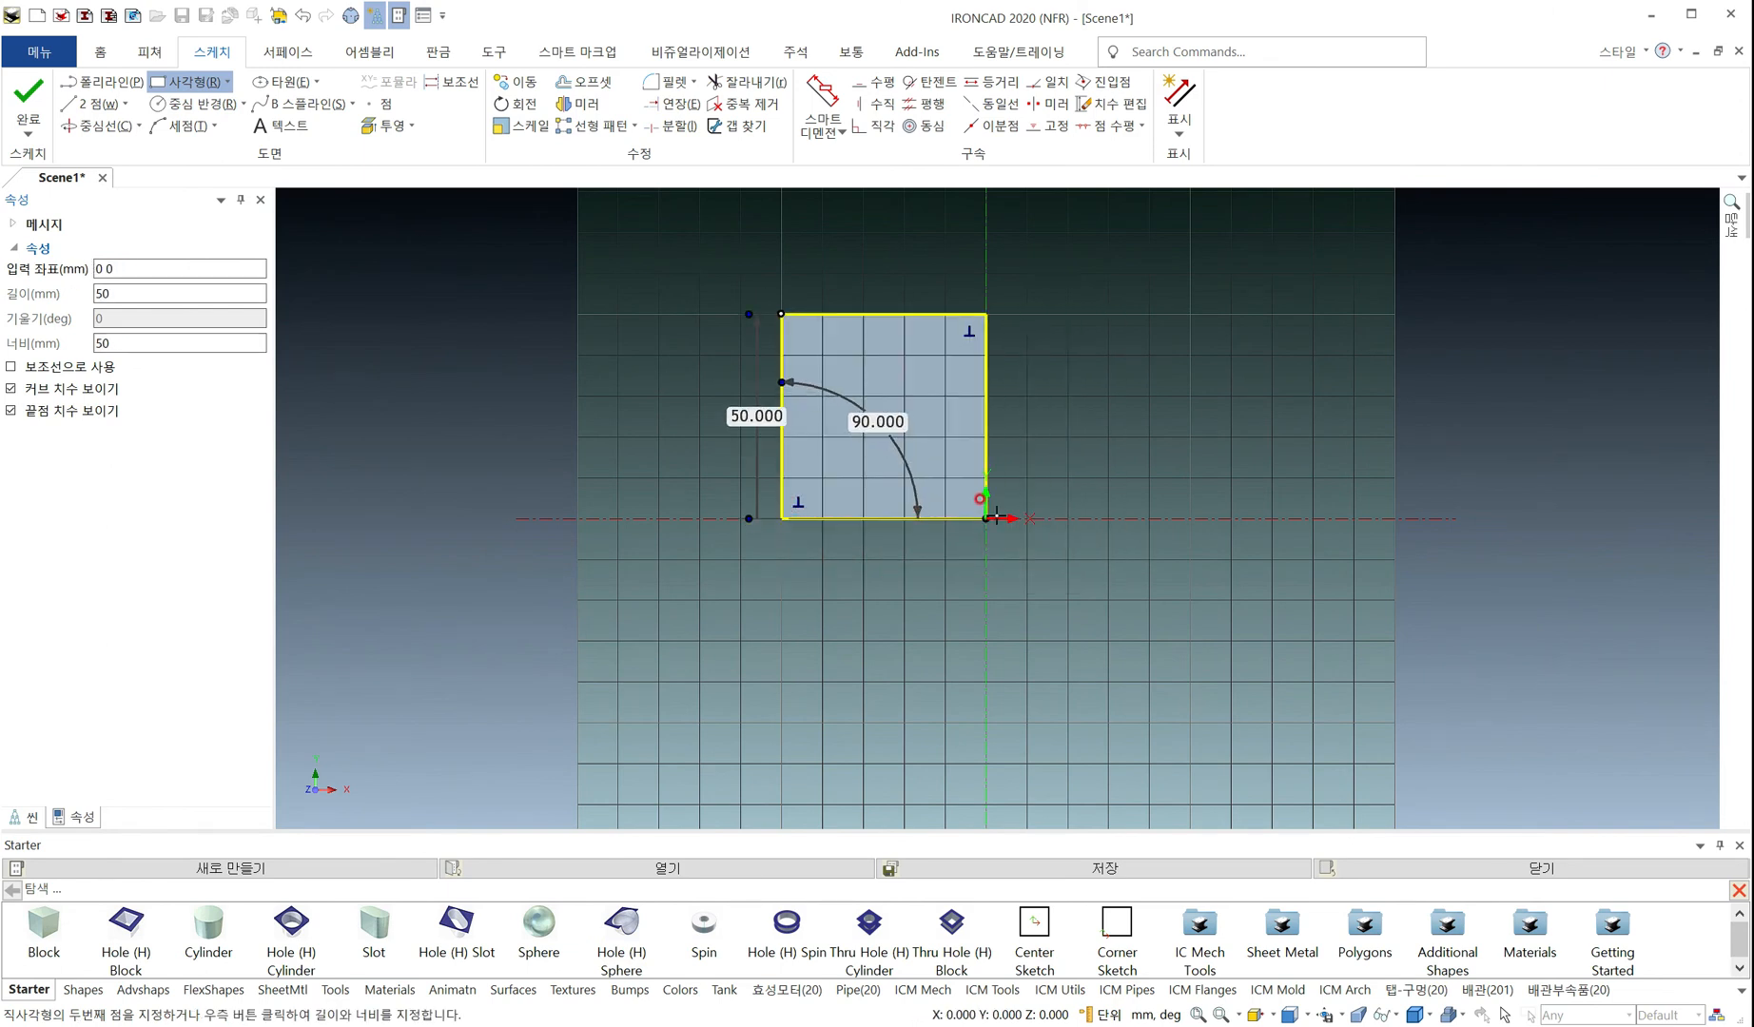
left_click(986, 518)
key("Escape")
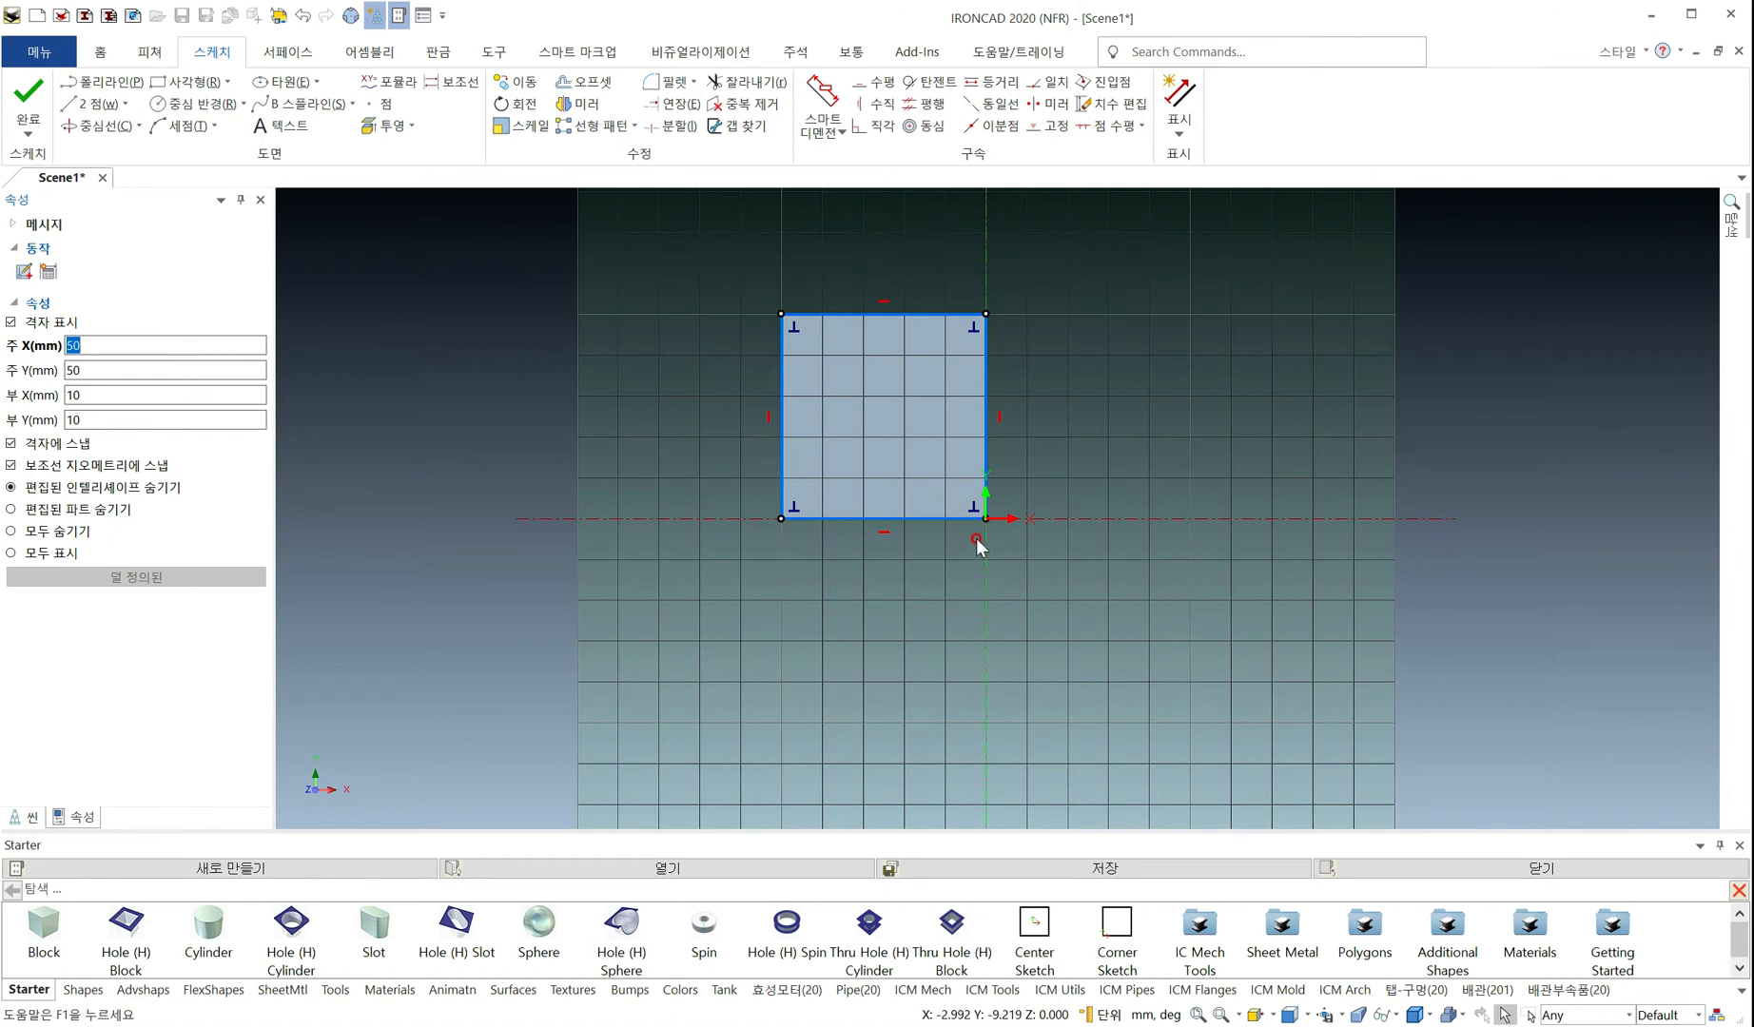
Select the square's right and upper edges one after the other to check their lengths
left_click(987, 447)
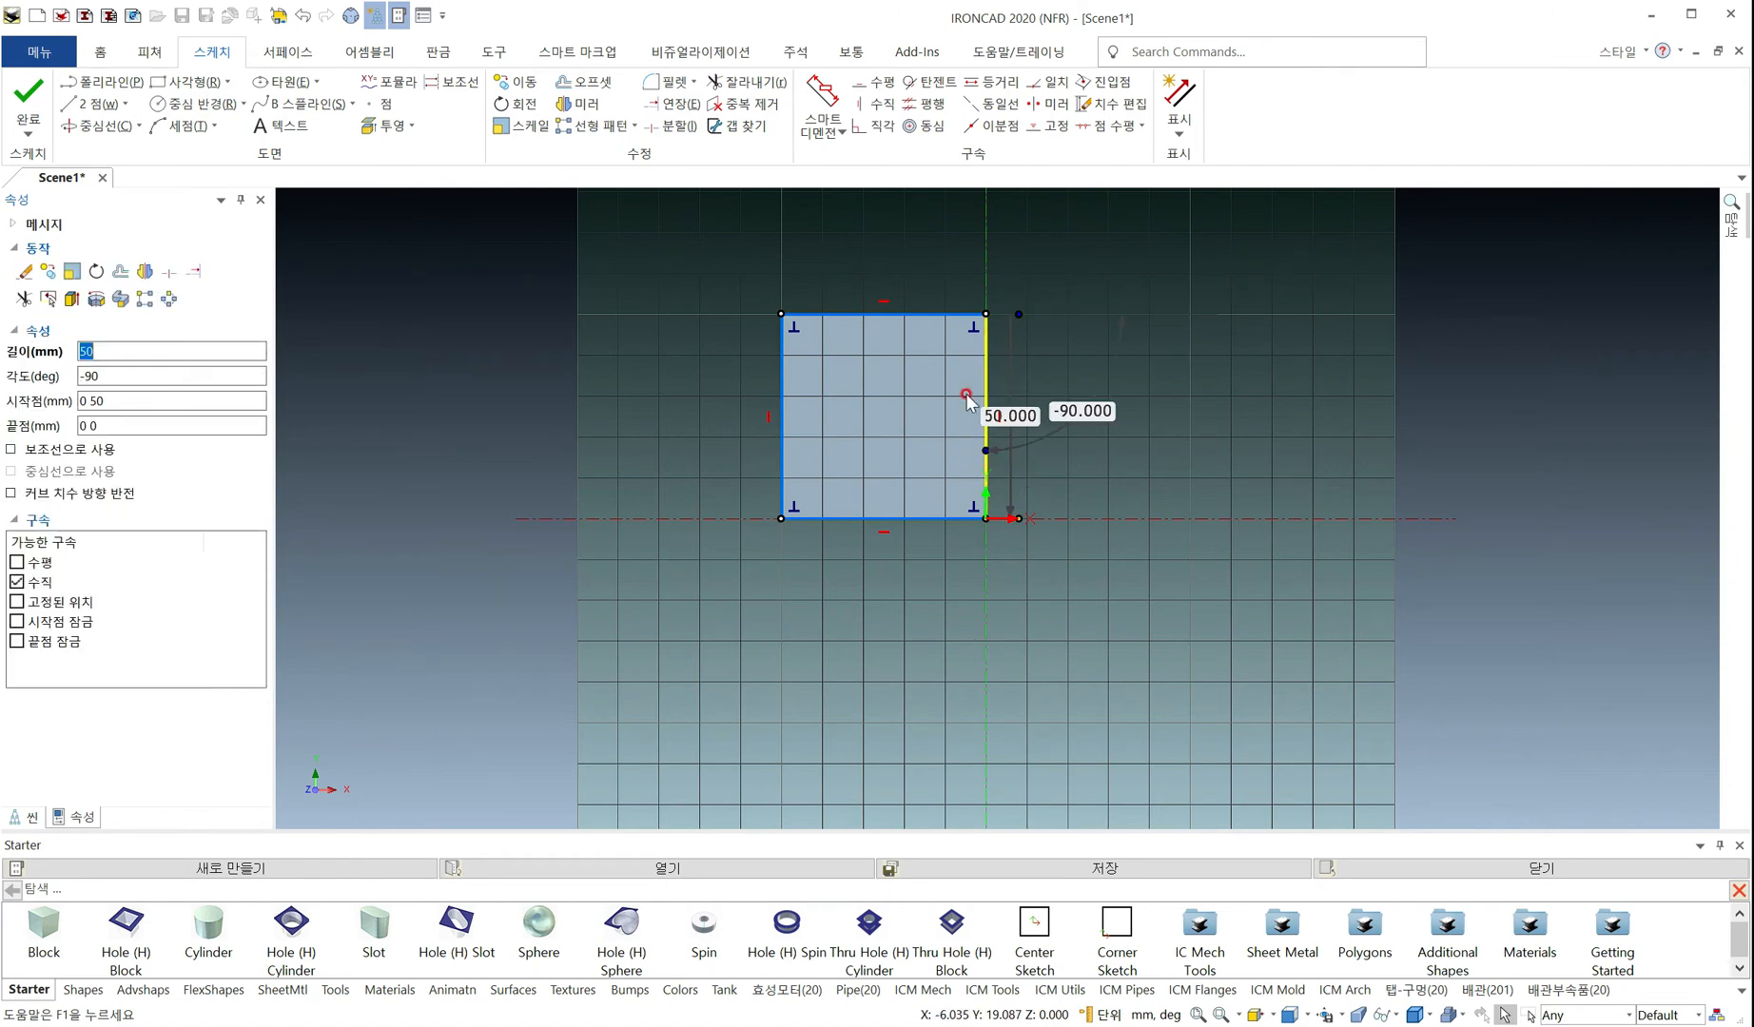
left_click(921, 318)
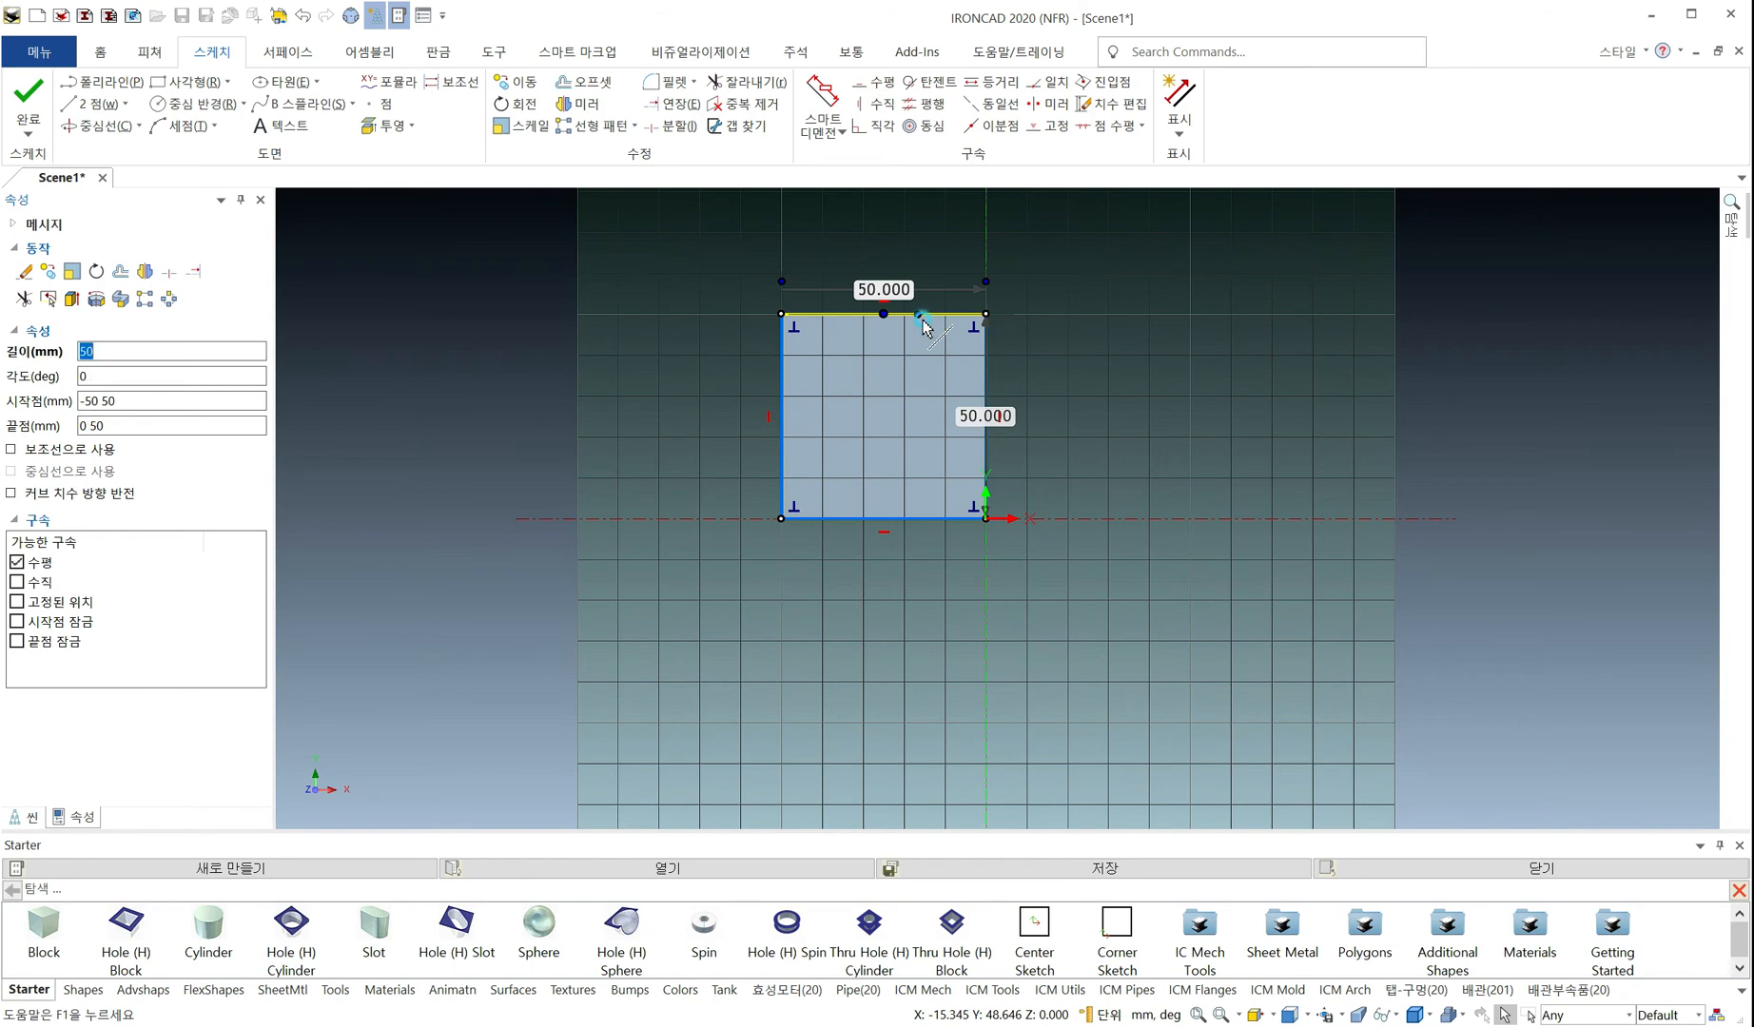
Draw a 10 × 10 mm square from grid point (-40, 30) to (-30, 20) inside the large square and check its right edge
scroll(927, 375, "up", 3)
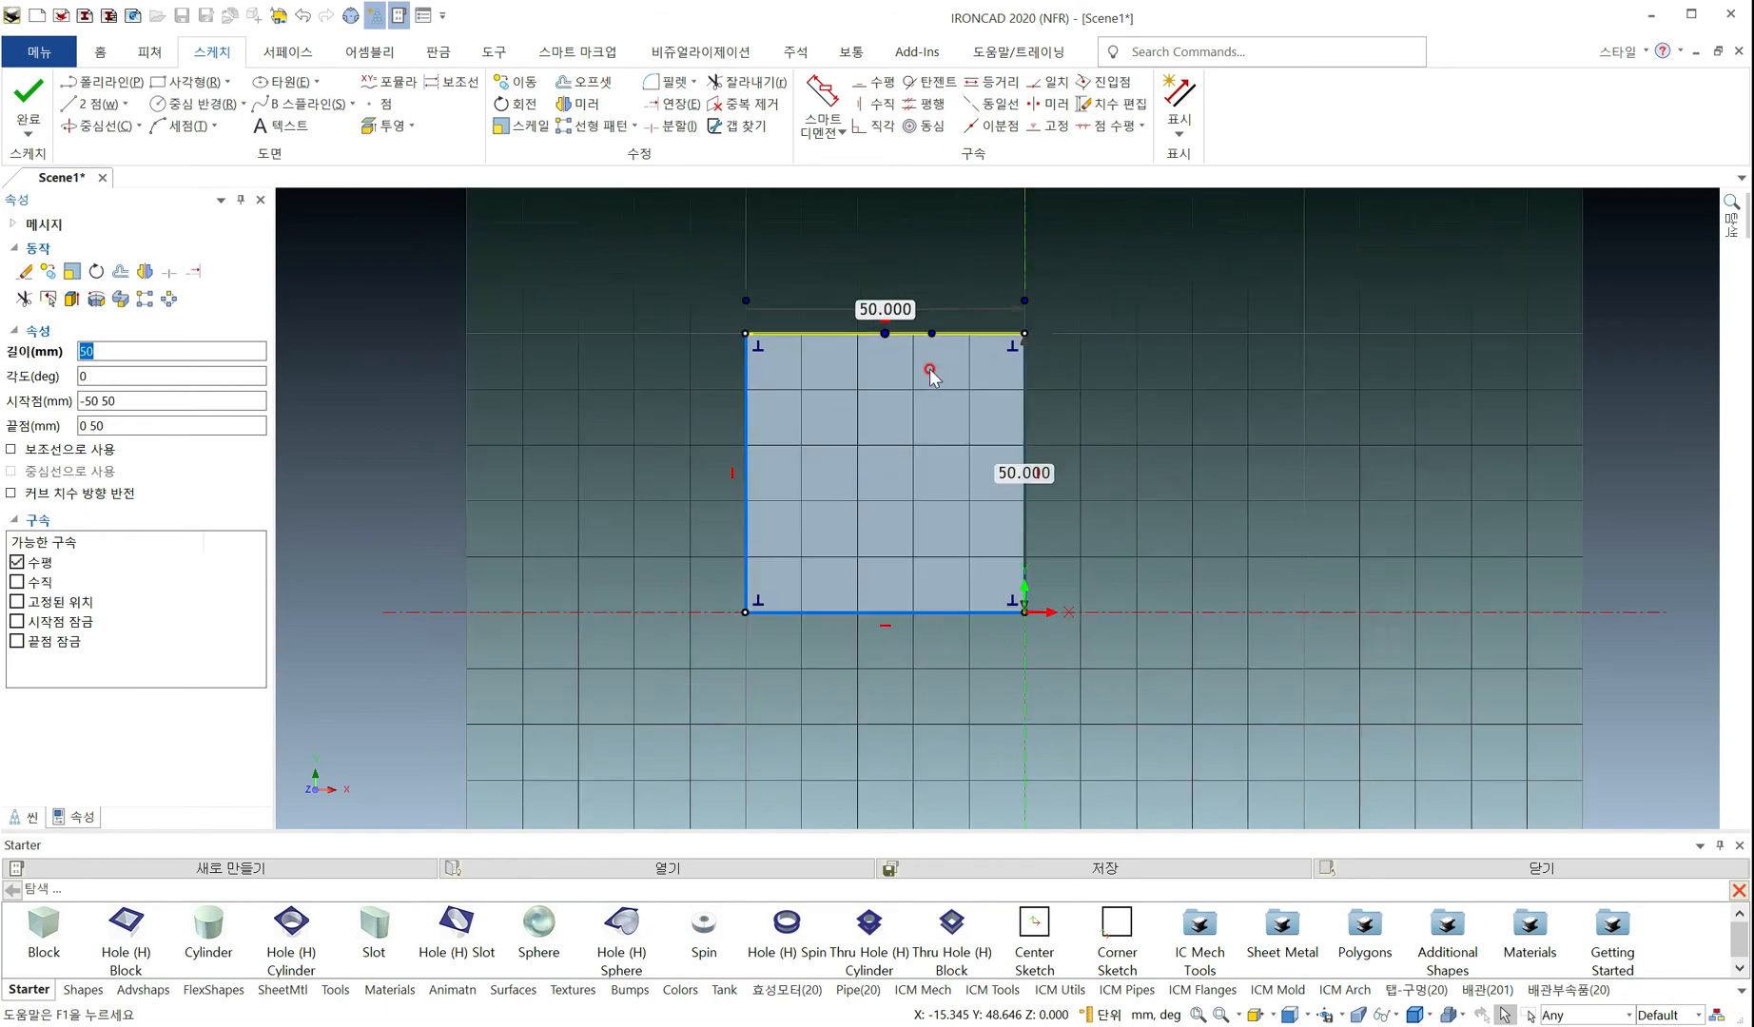
left_click(186, 78)
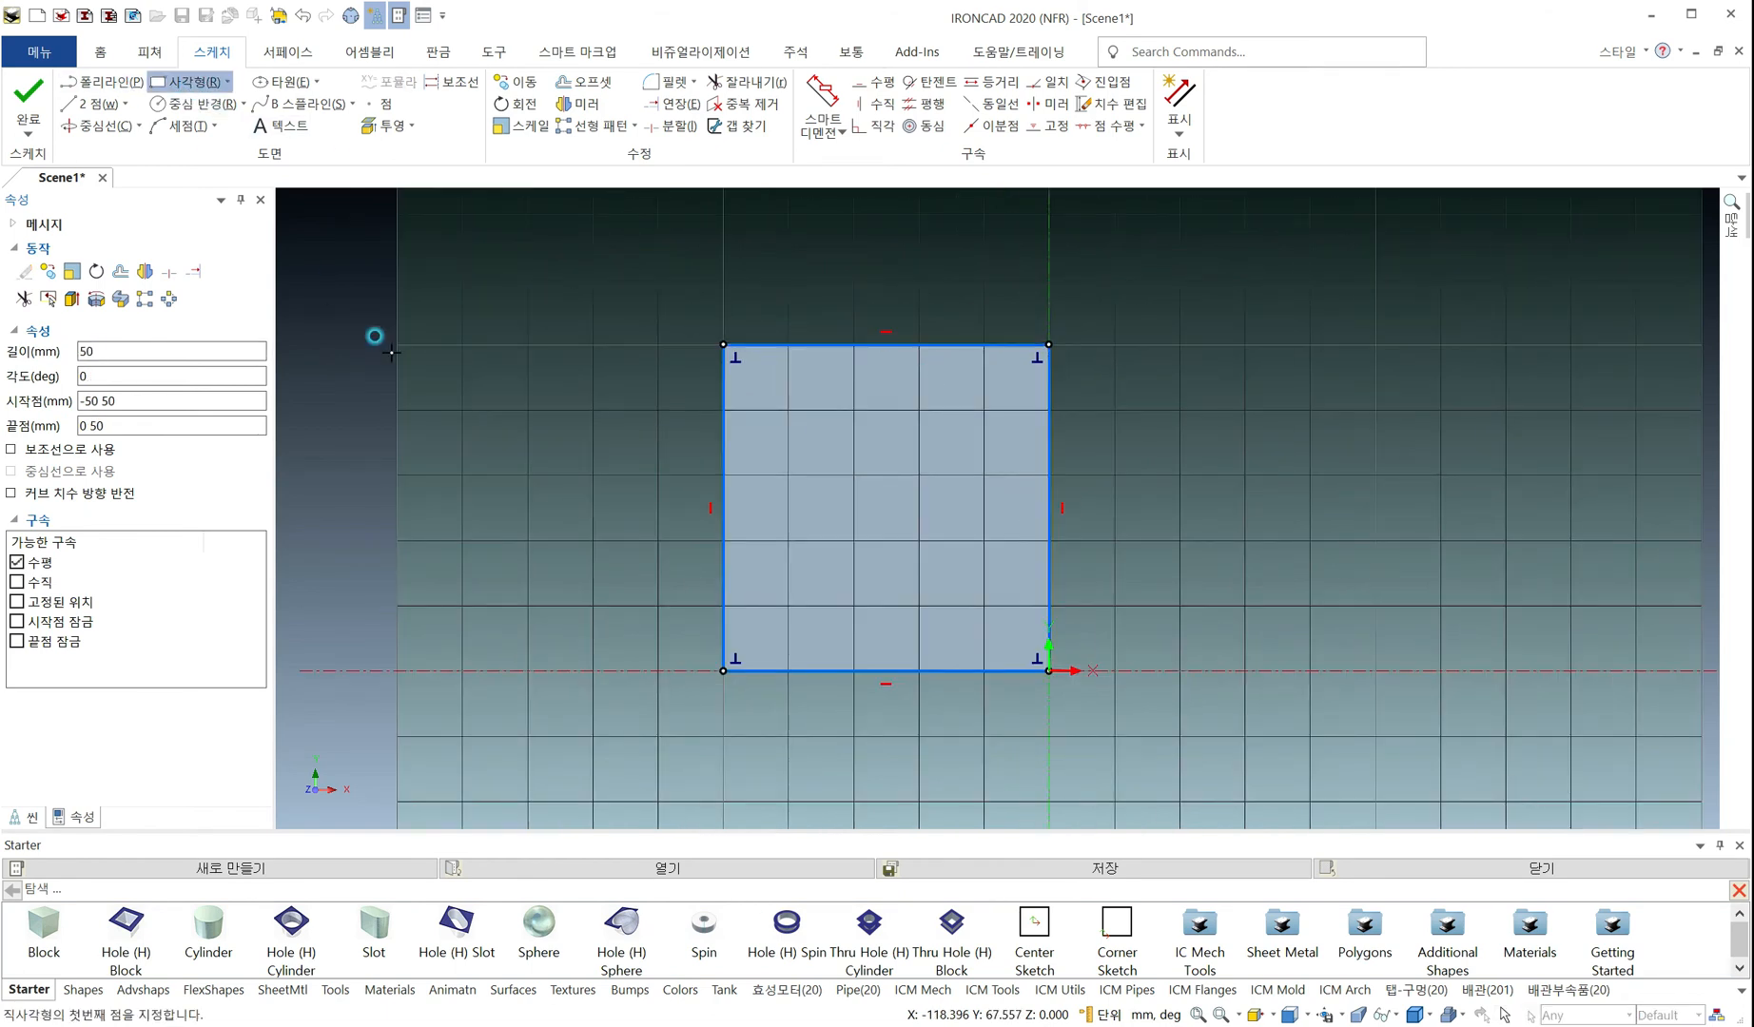
left_click(788, 475)
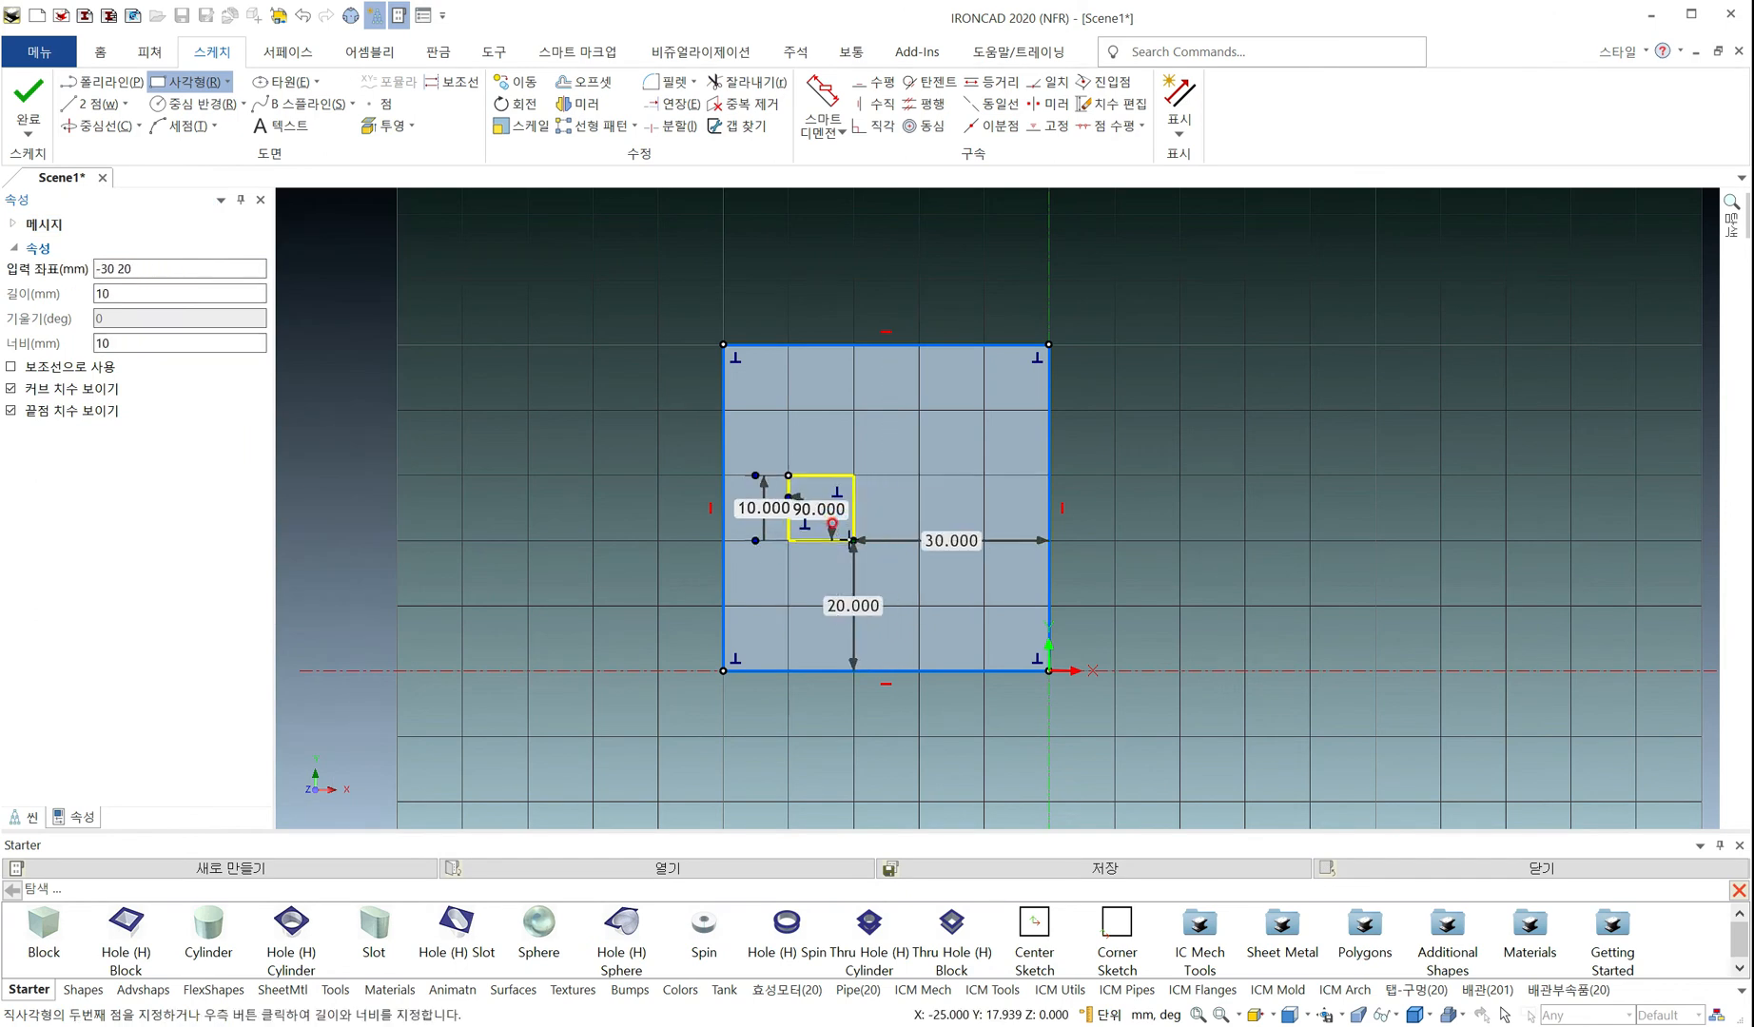
left_click(853, 540)
key("Escape")
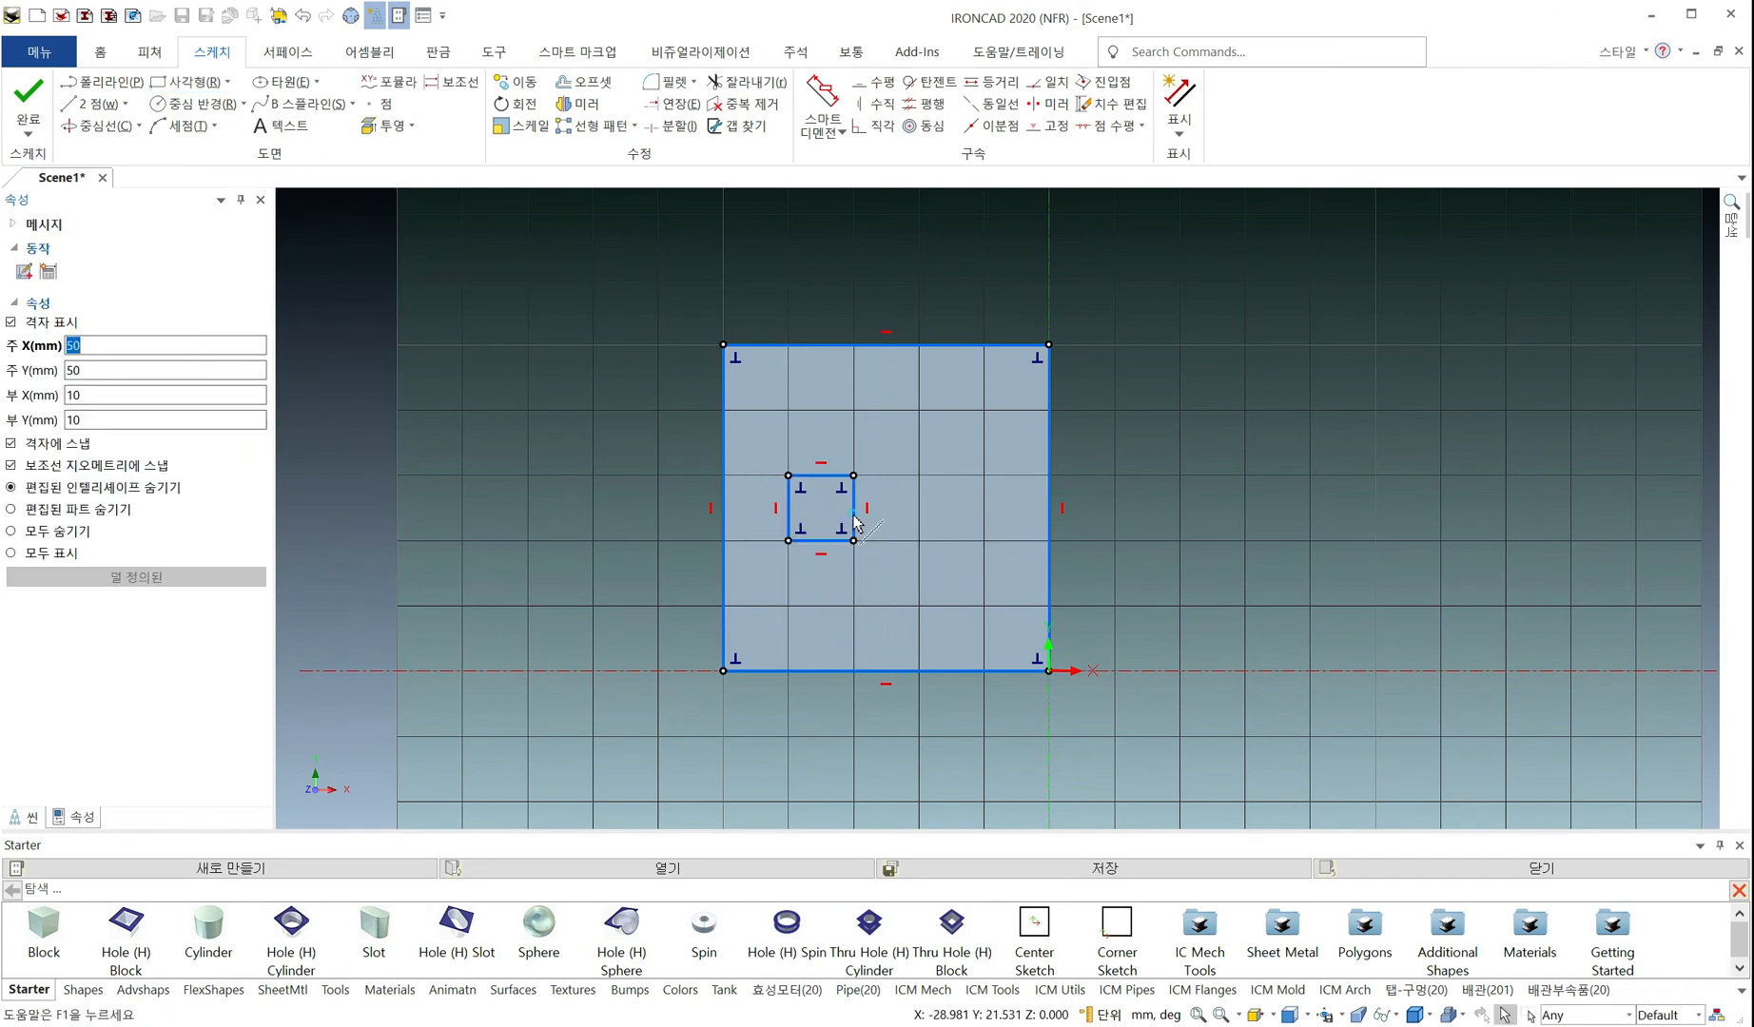
left_click(854, 518)
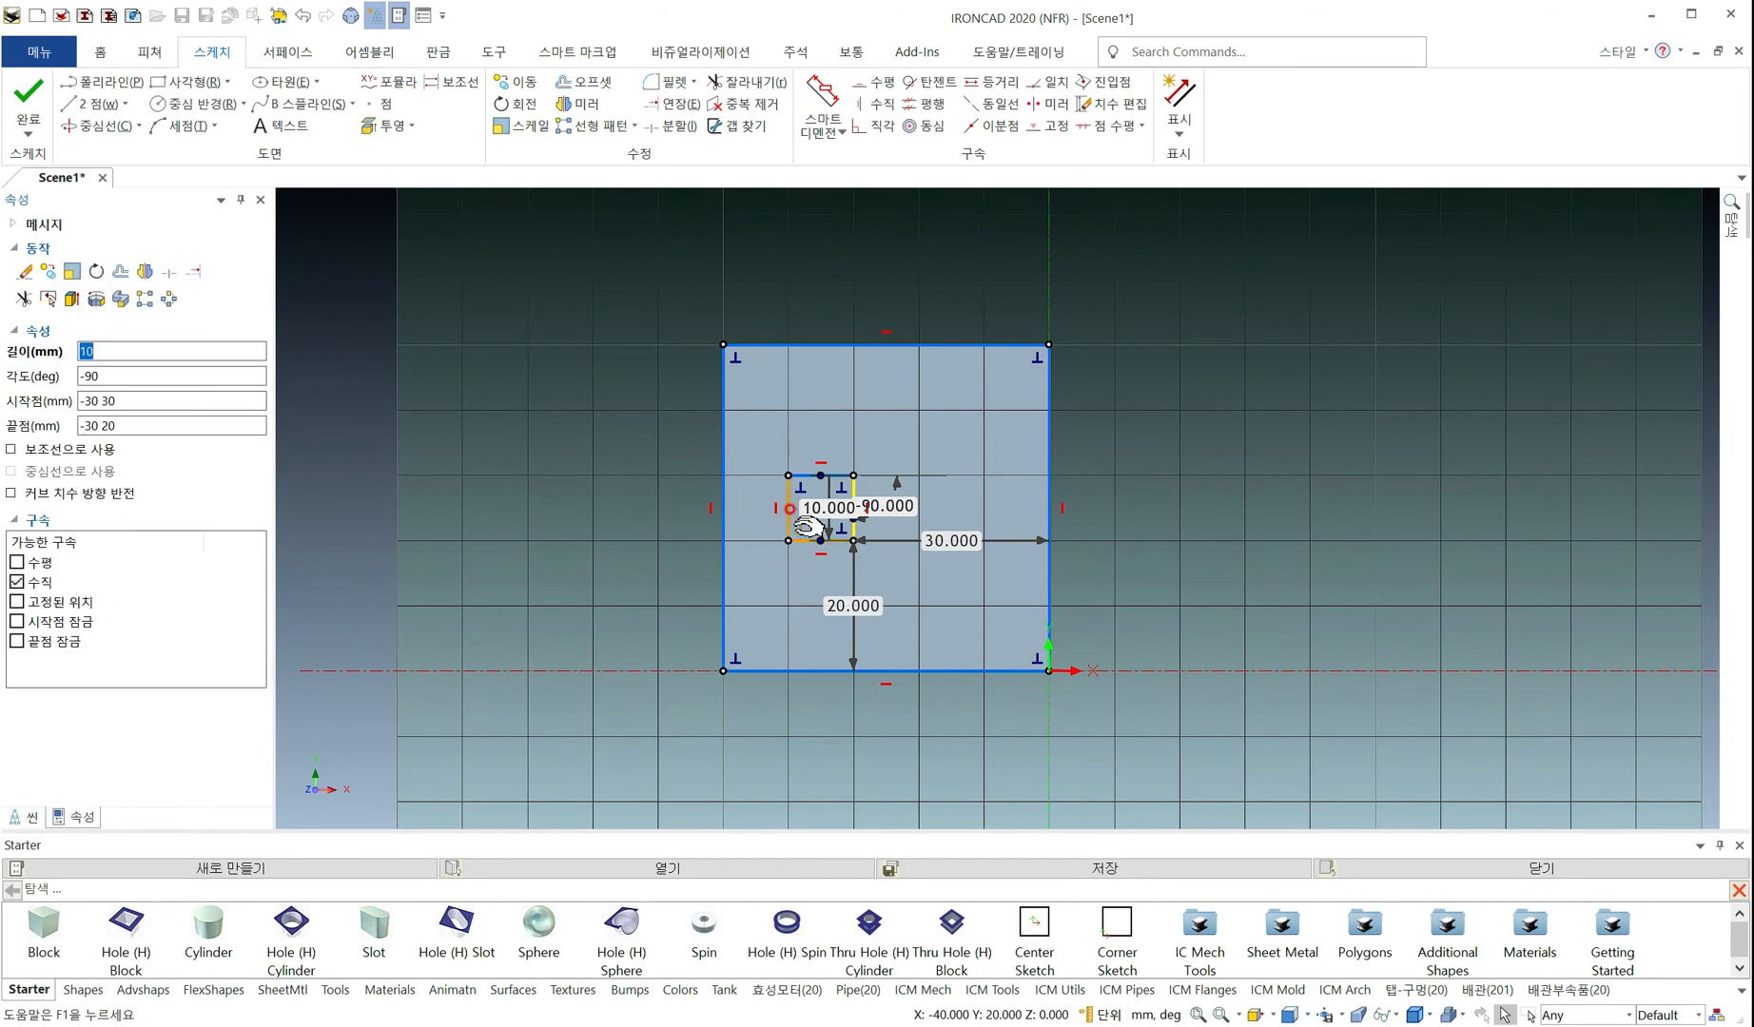
left_click(535, 466)
Turn off snapping to the grid and make the current grid spacing the default grid setting
right_click(600, 641)
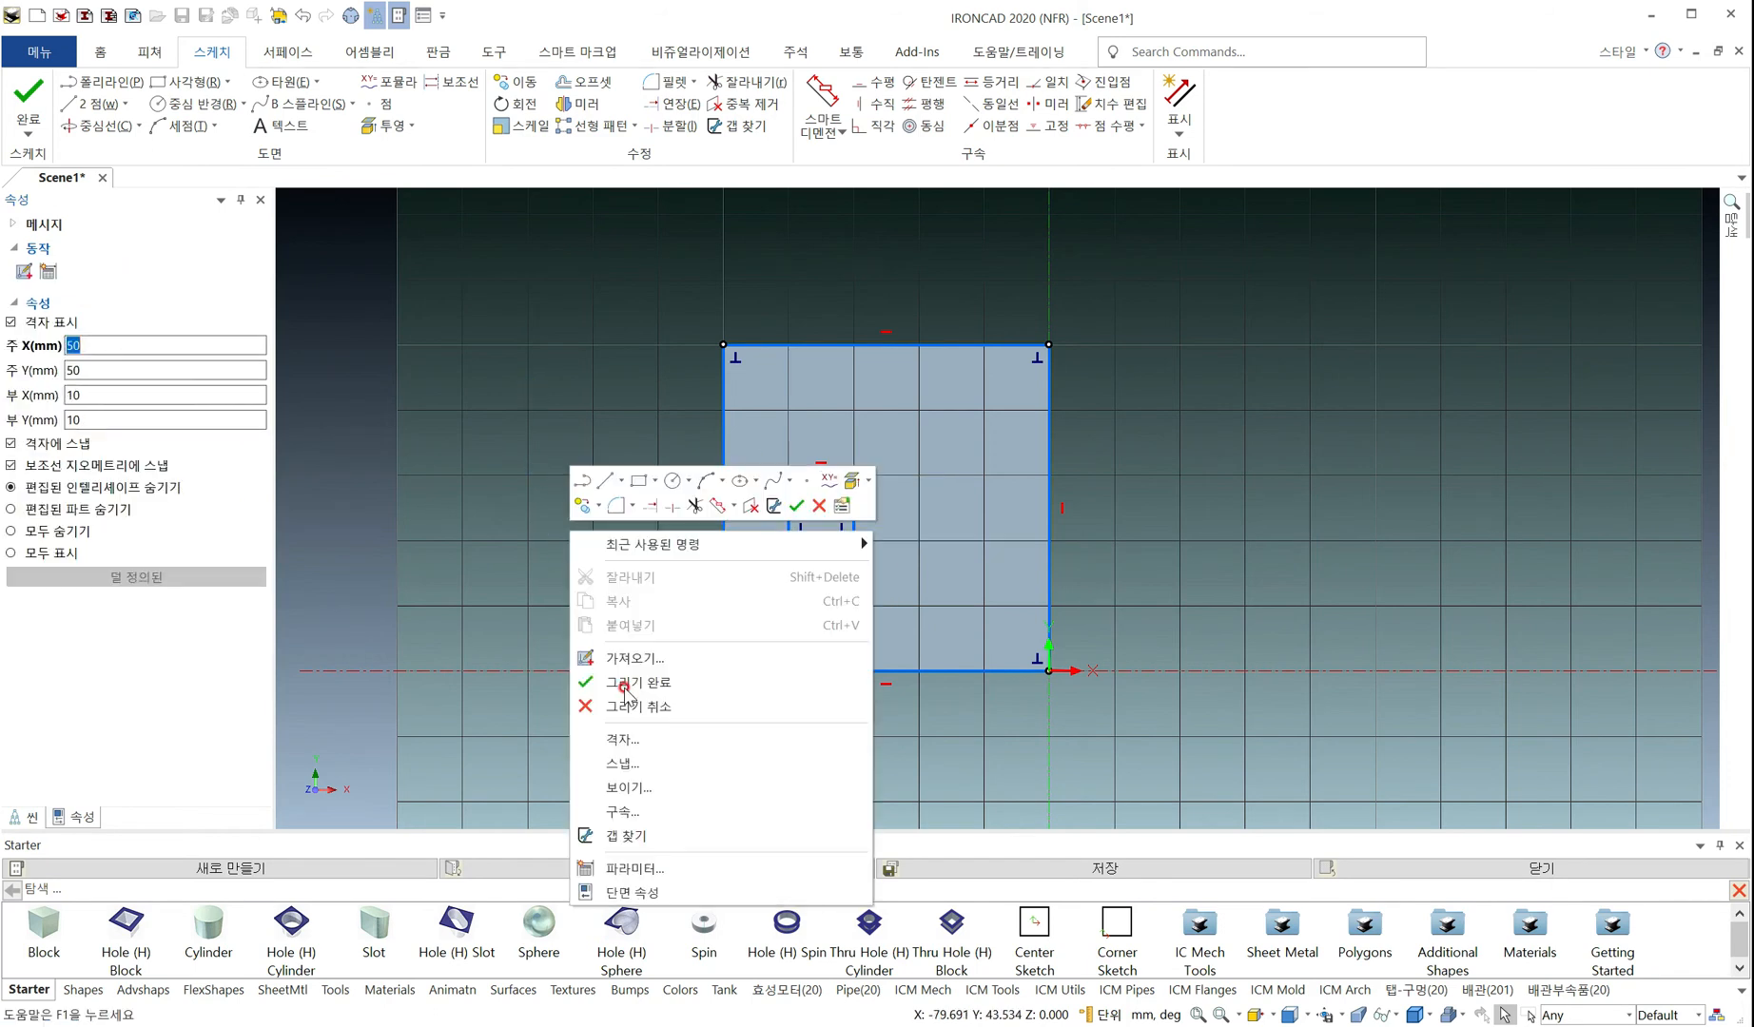
left_click(677, 761)
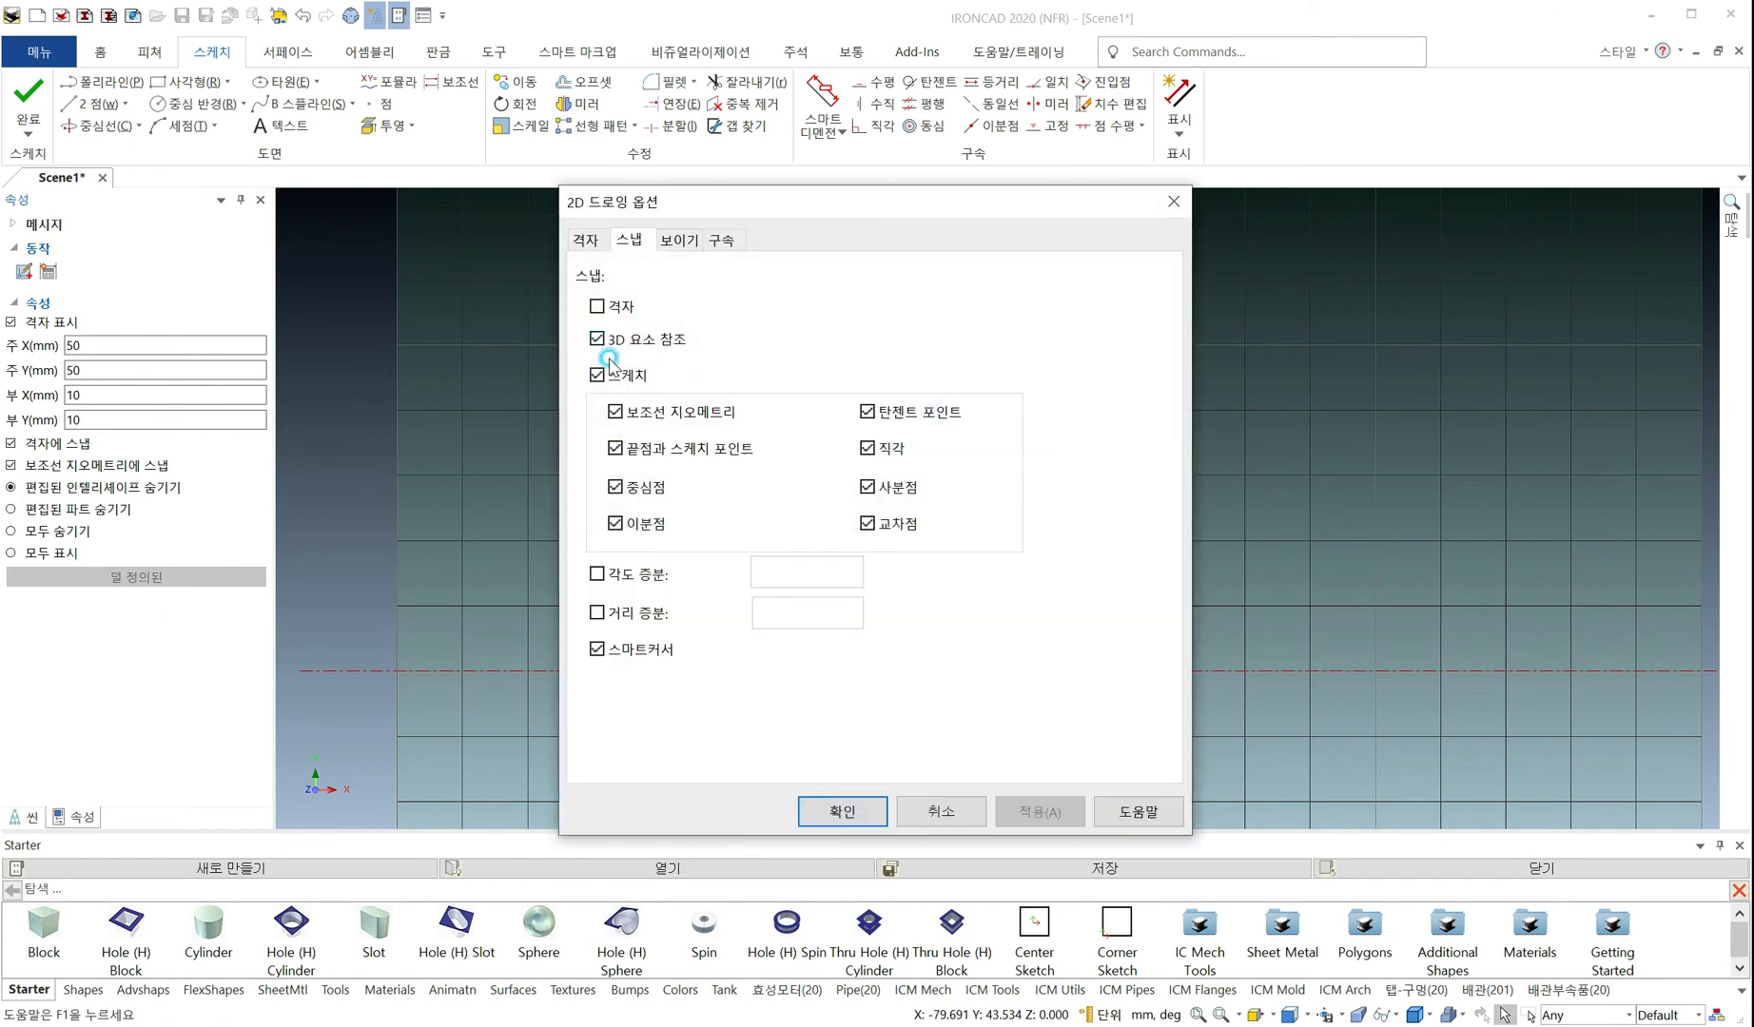
left_click(585, 239)
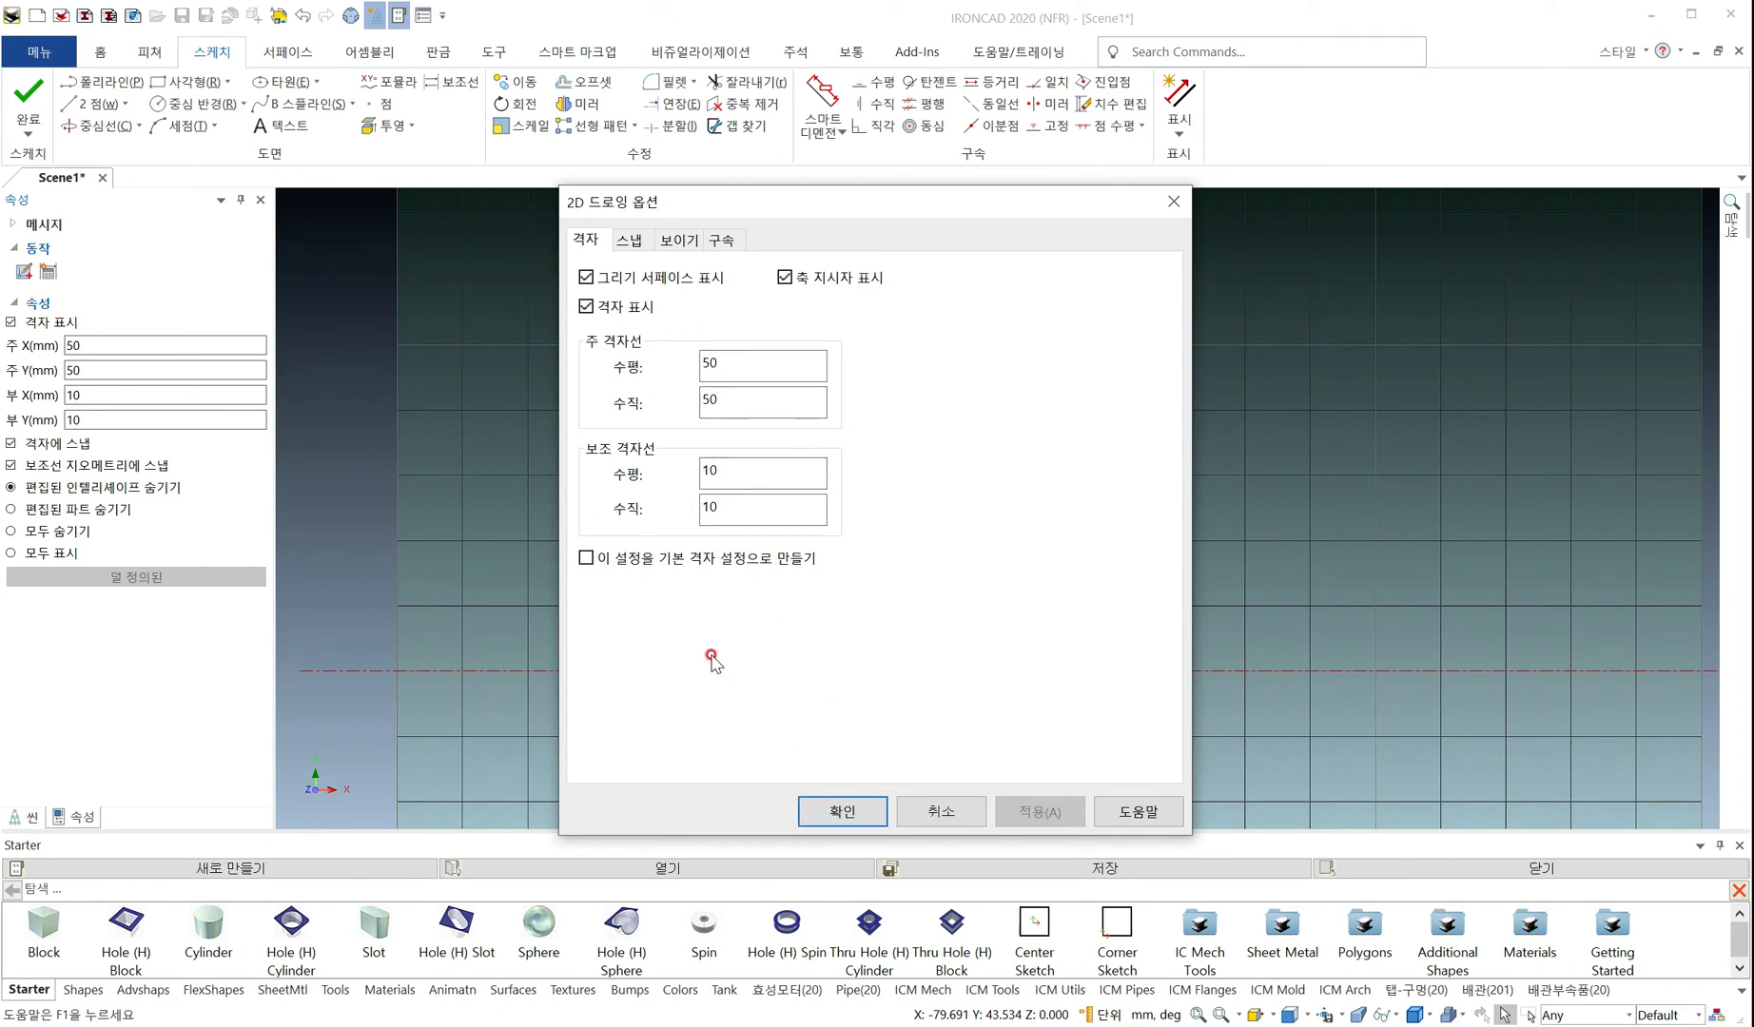
left_click(587, 559)
left_click(855, 811)
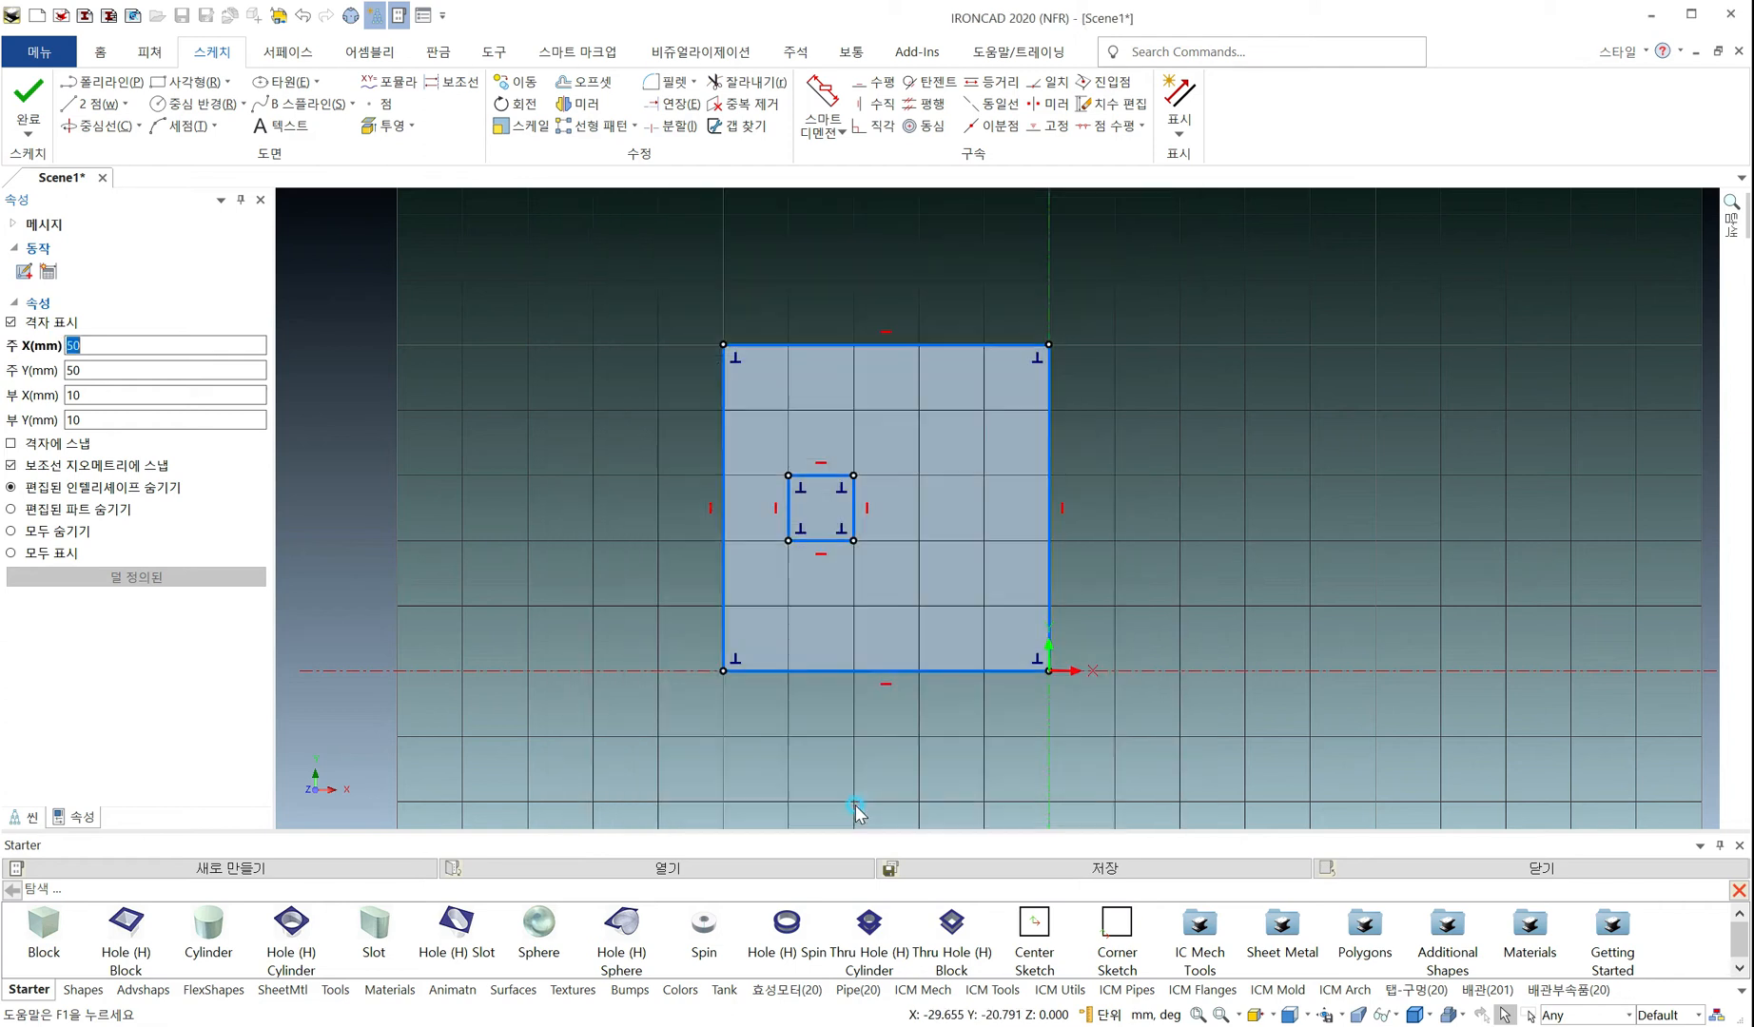
Delete all geometry from the sketch
key("ctrl+a")
key("Delete")
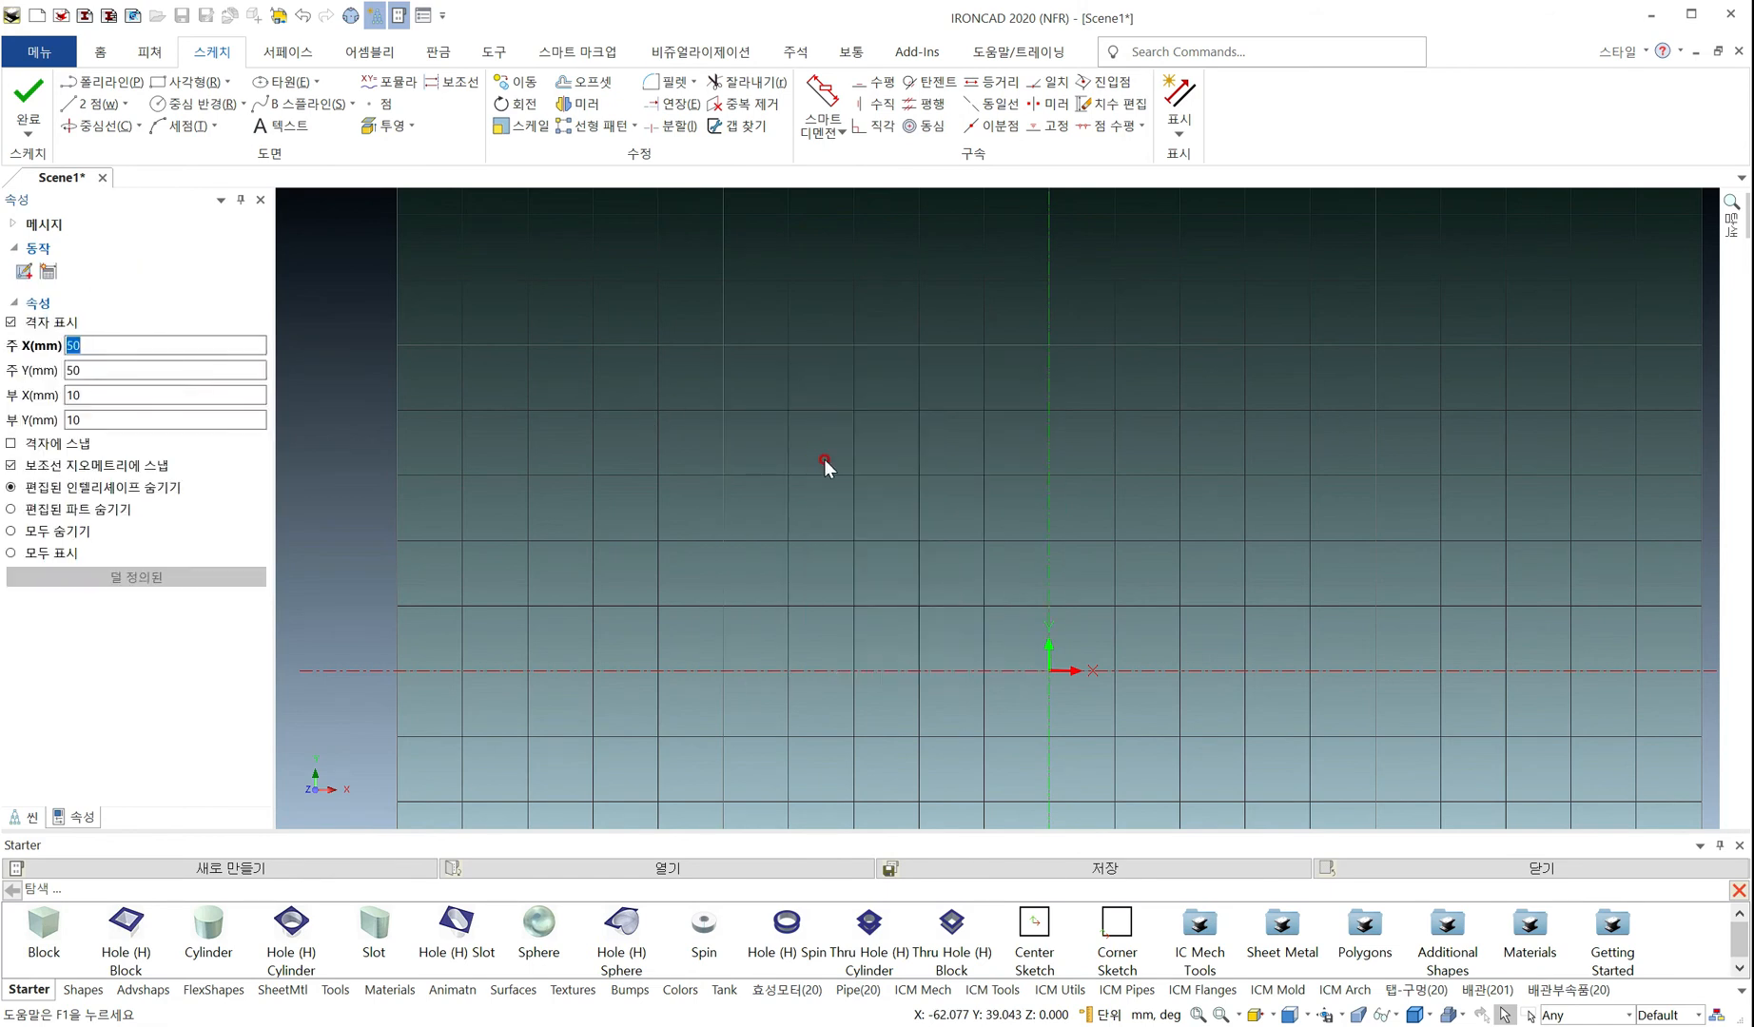
Draw a closed four-sided polyline with a horizontal upper edge about 64 mm, a vertical right edge about 41 mm and a slanted left edge about 48 mm
left_click(104, 84)
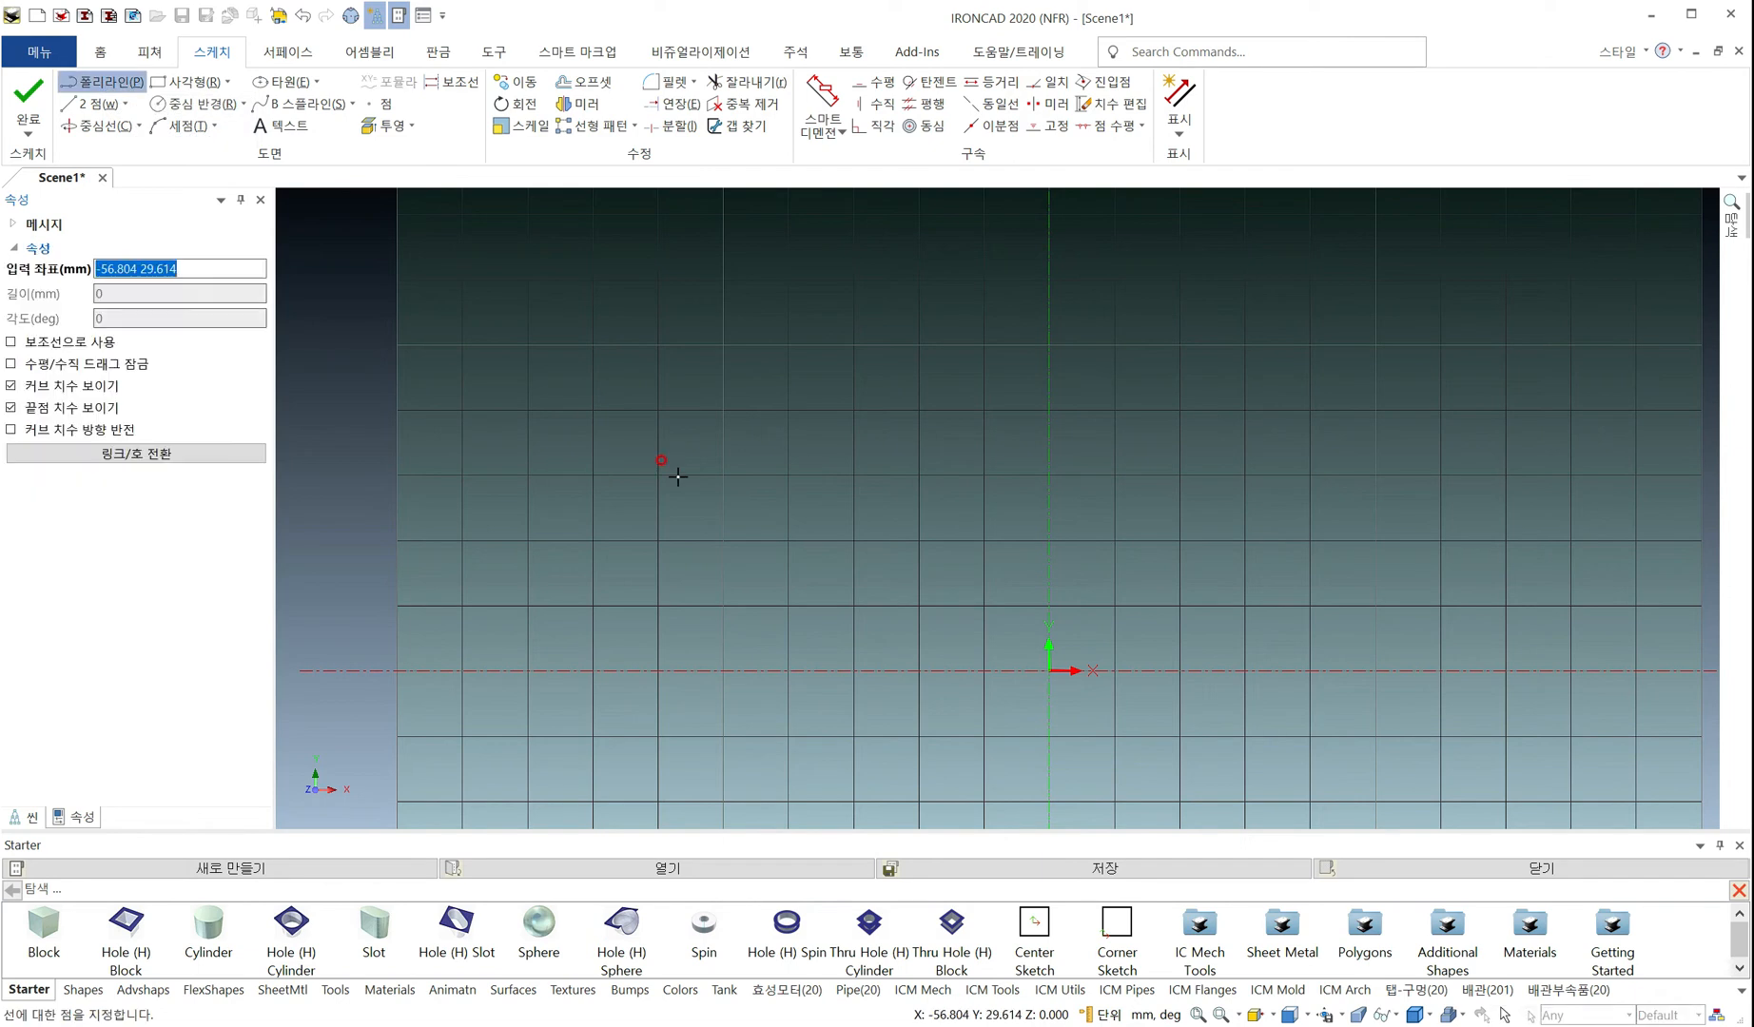
left_click(525, 329)
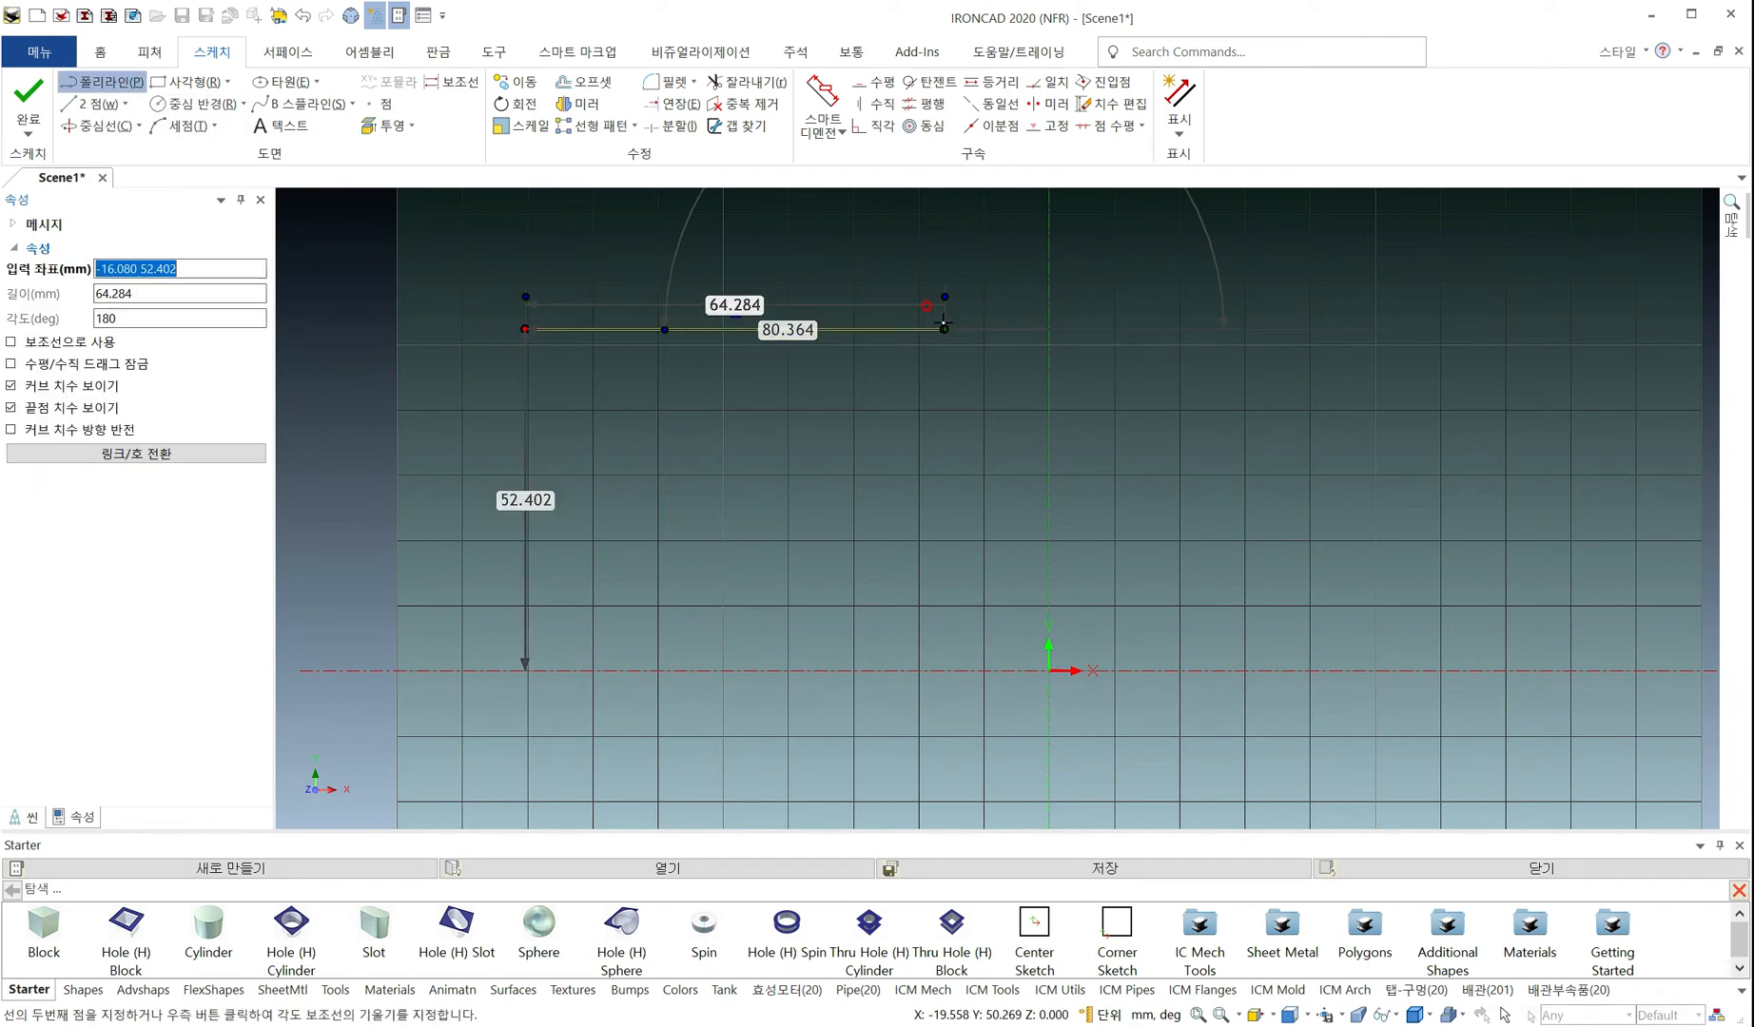
left_click(943, 329)
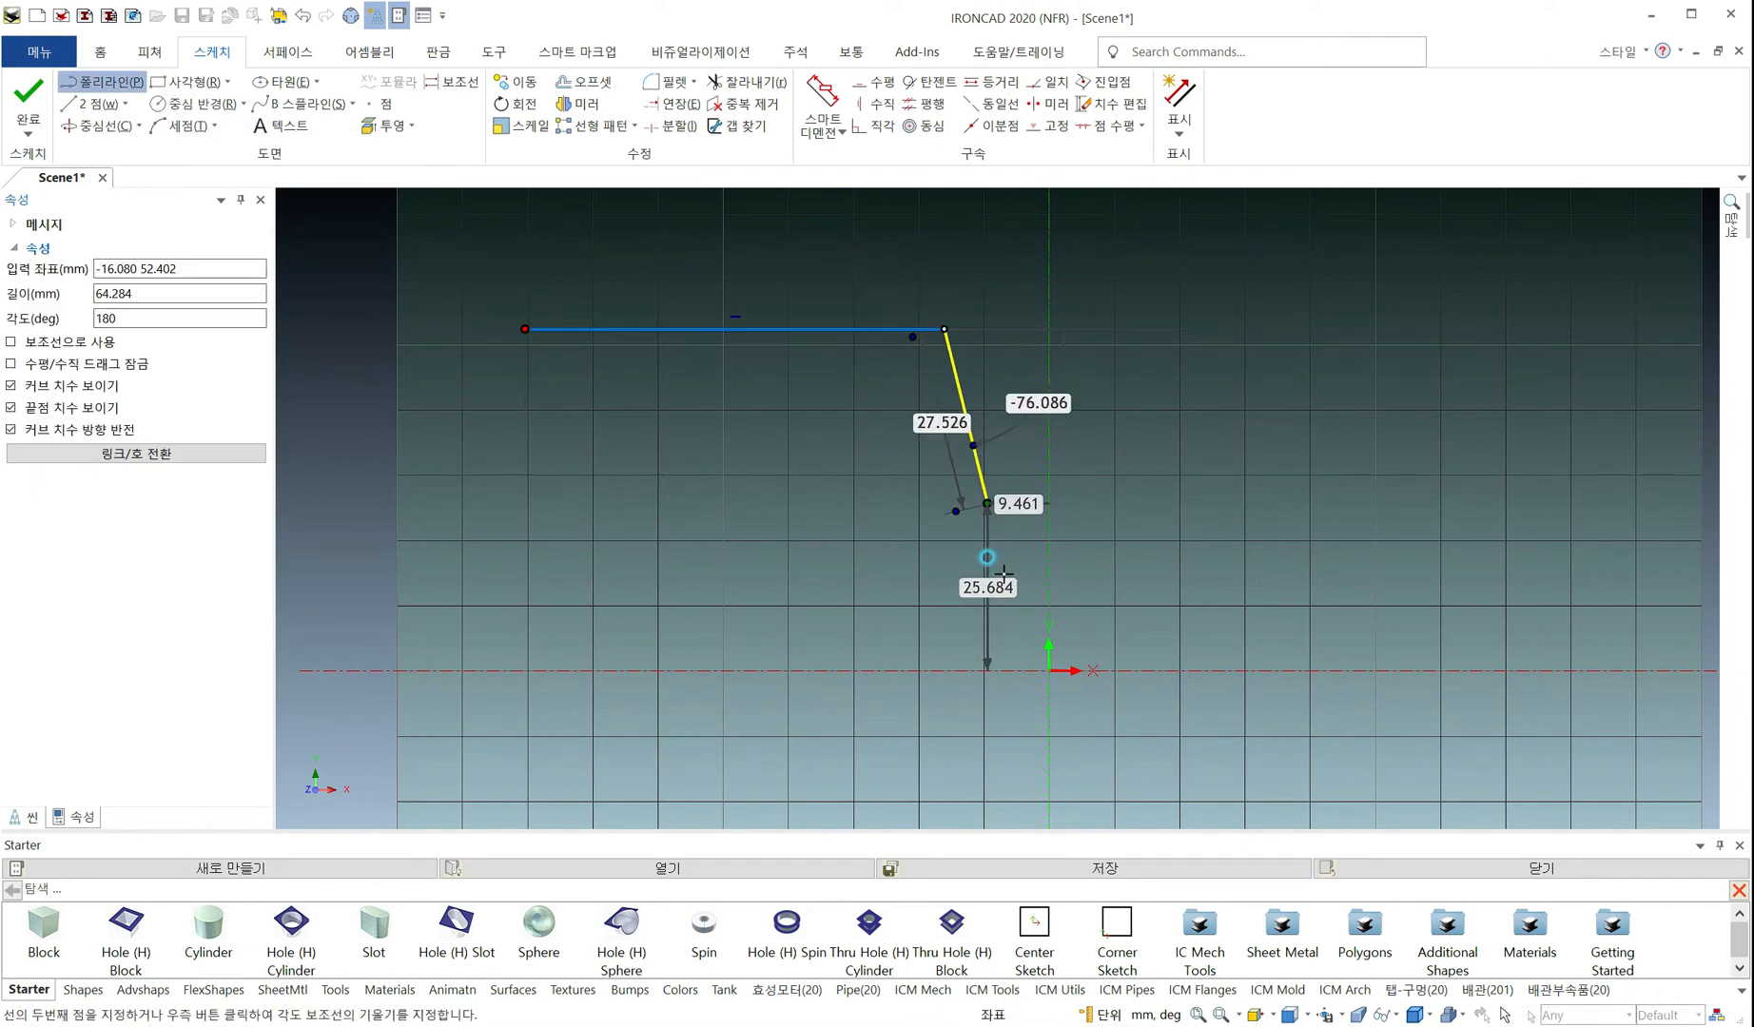
left_click(942, 594)
left_click(679, 601)
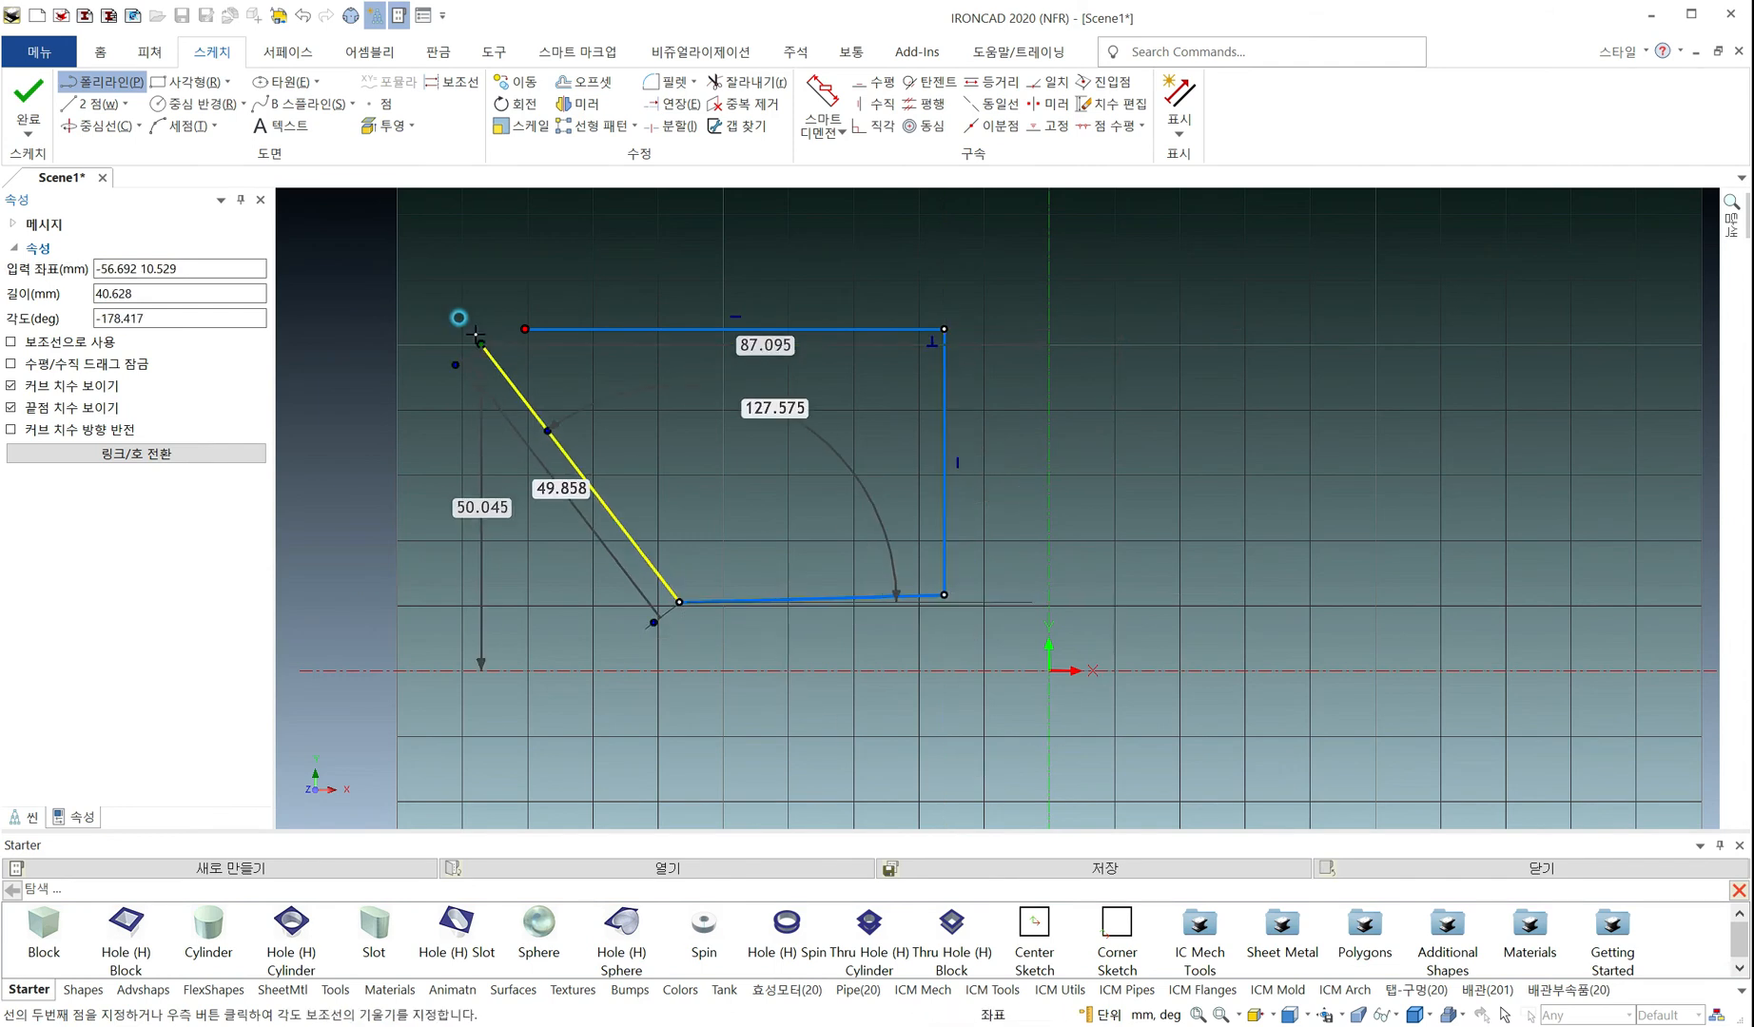
left_click(525, 329)
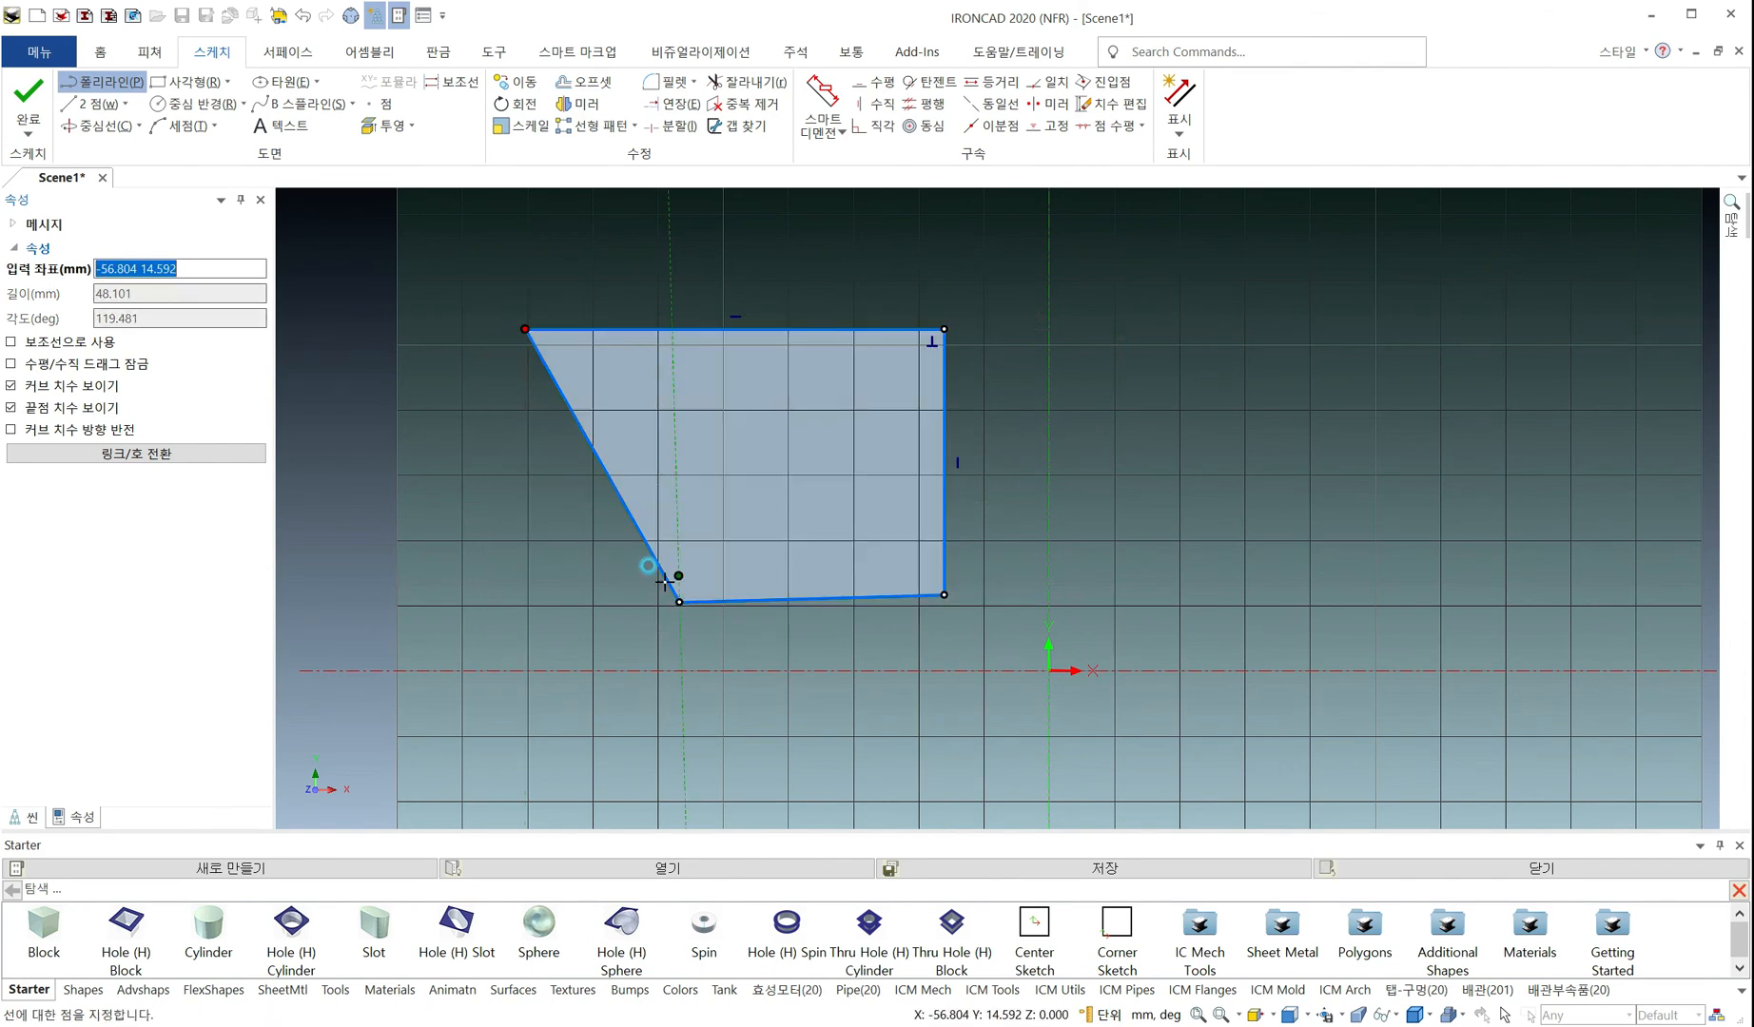
key("Escape")
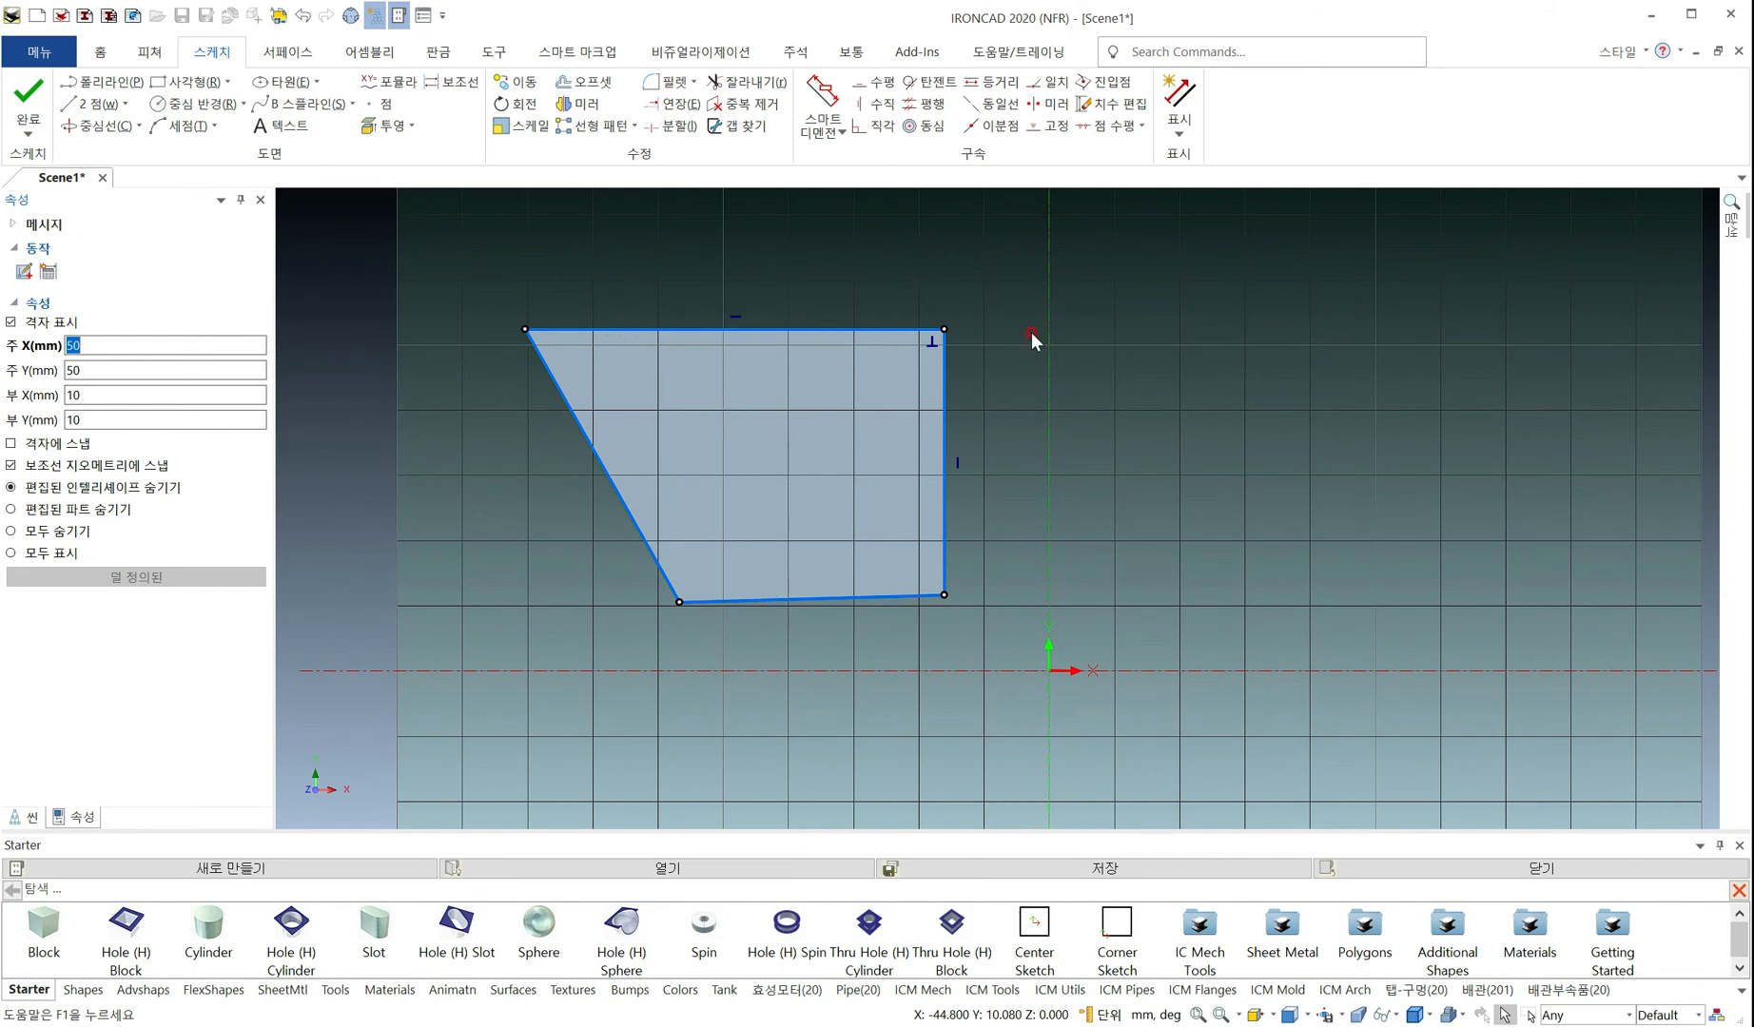
Disconnect the upper and right edges of the quadrilateral at their shared upper-right corner
left_click(679, 325, "ctrl")
left_click(949, 392, "ctrl")
left_click(954, 330)
right_click(943, 330)
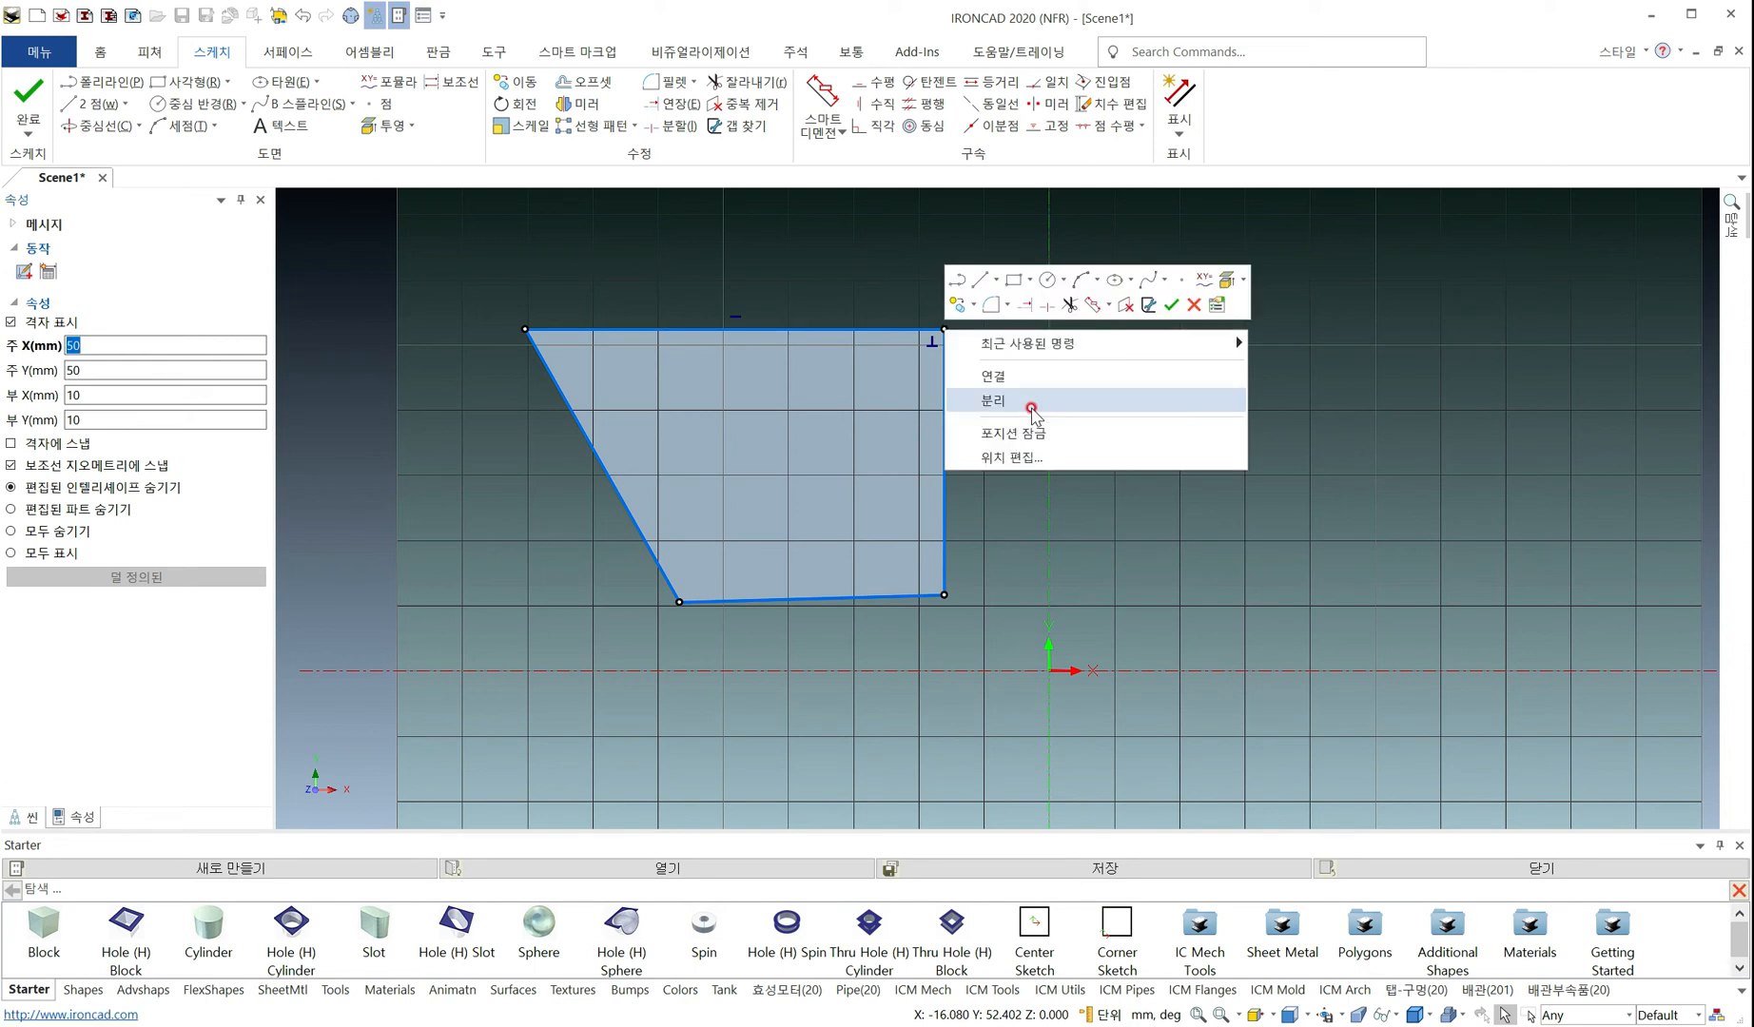
left_click(1032, 411)
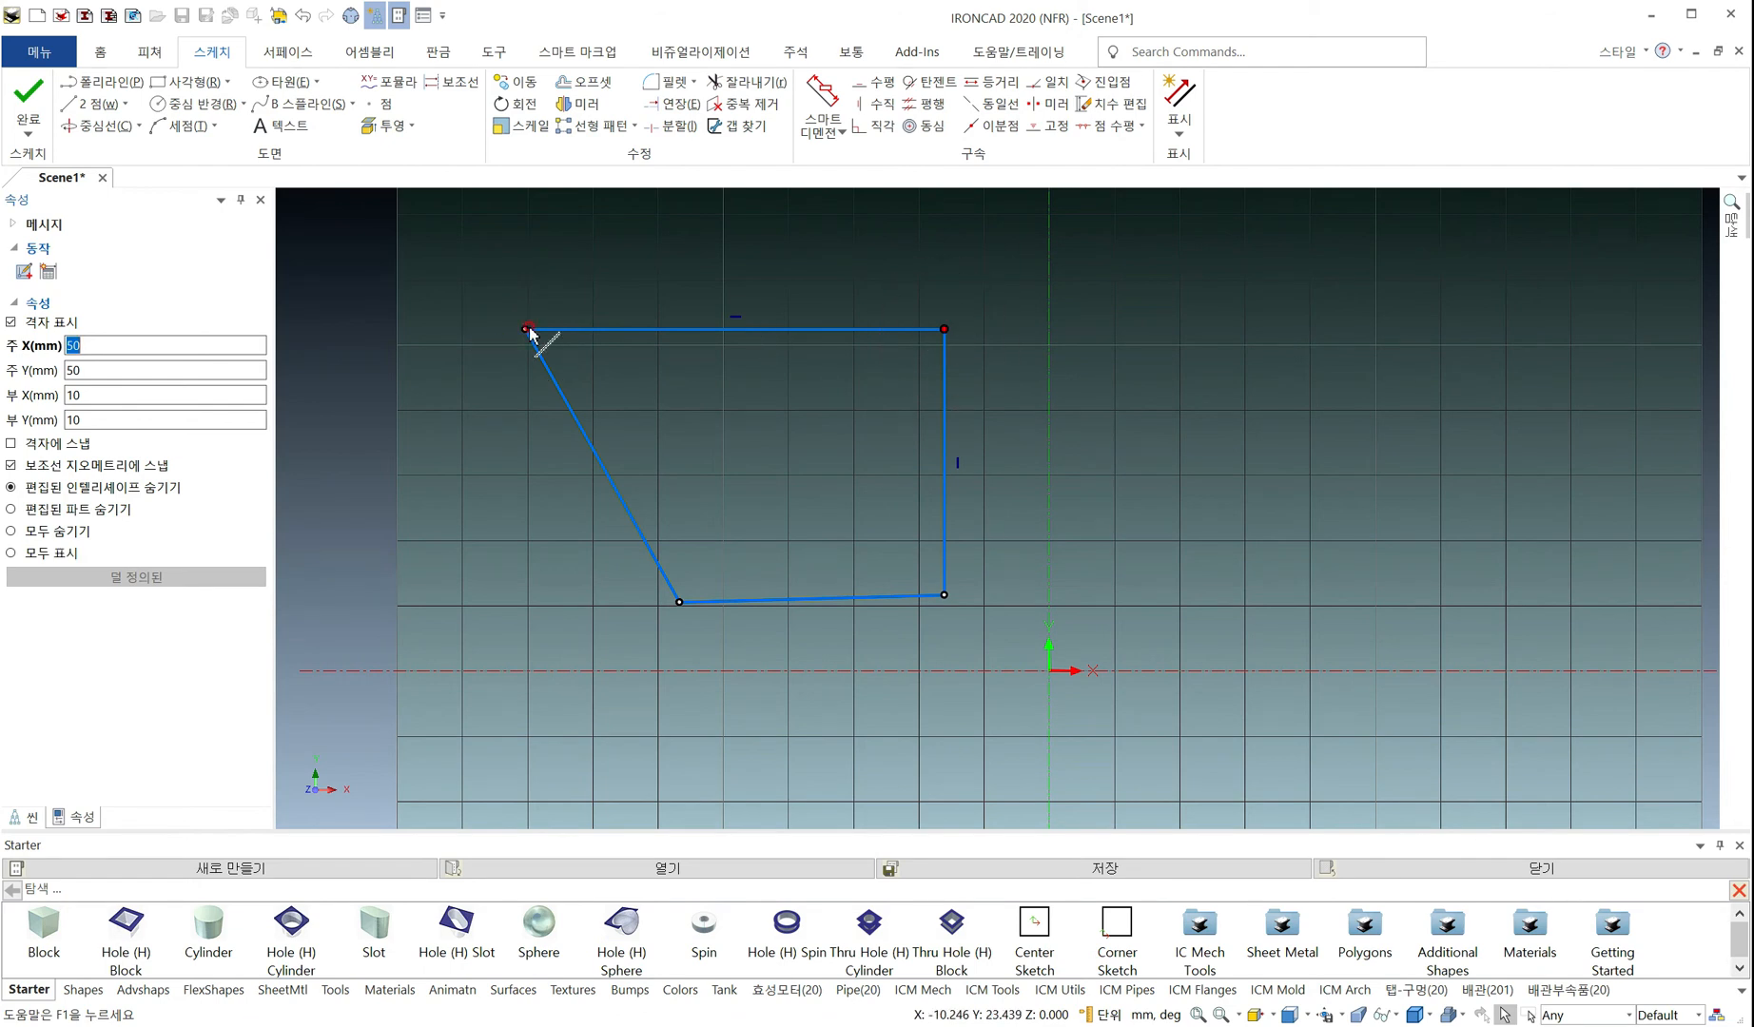
Select the quadrilateral's slanted, upper and right edges one after the other to check their dimensions and constraints
left_click(542, 372)
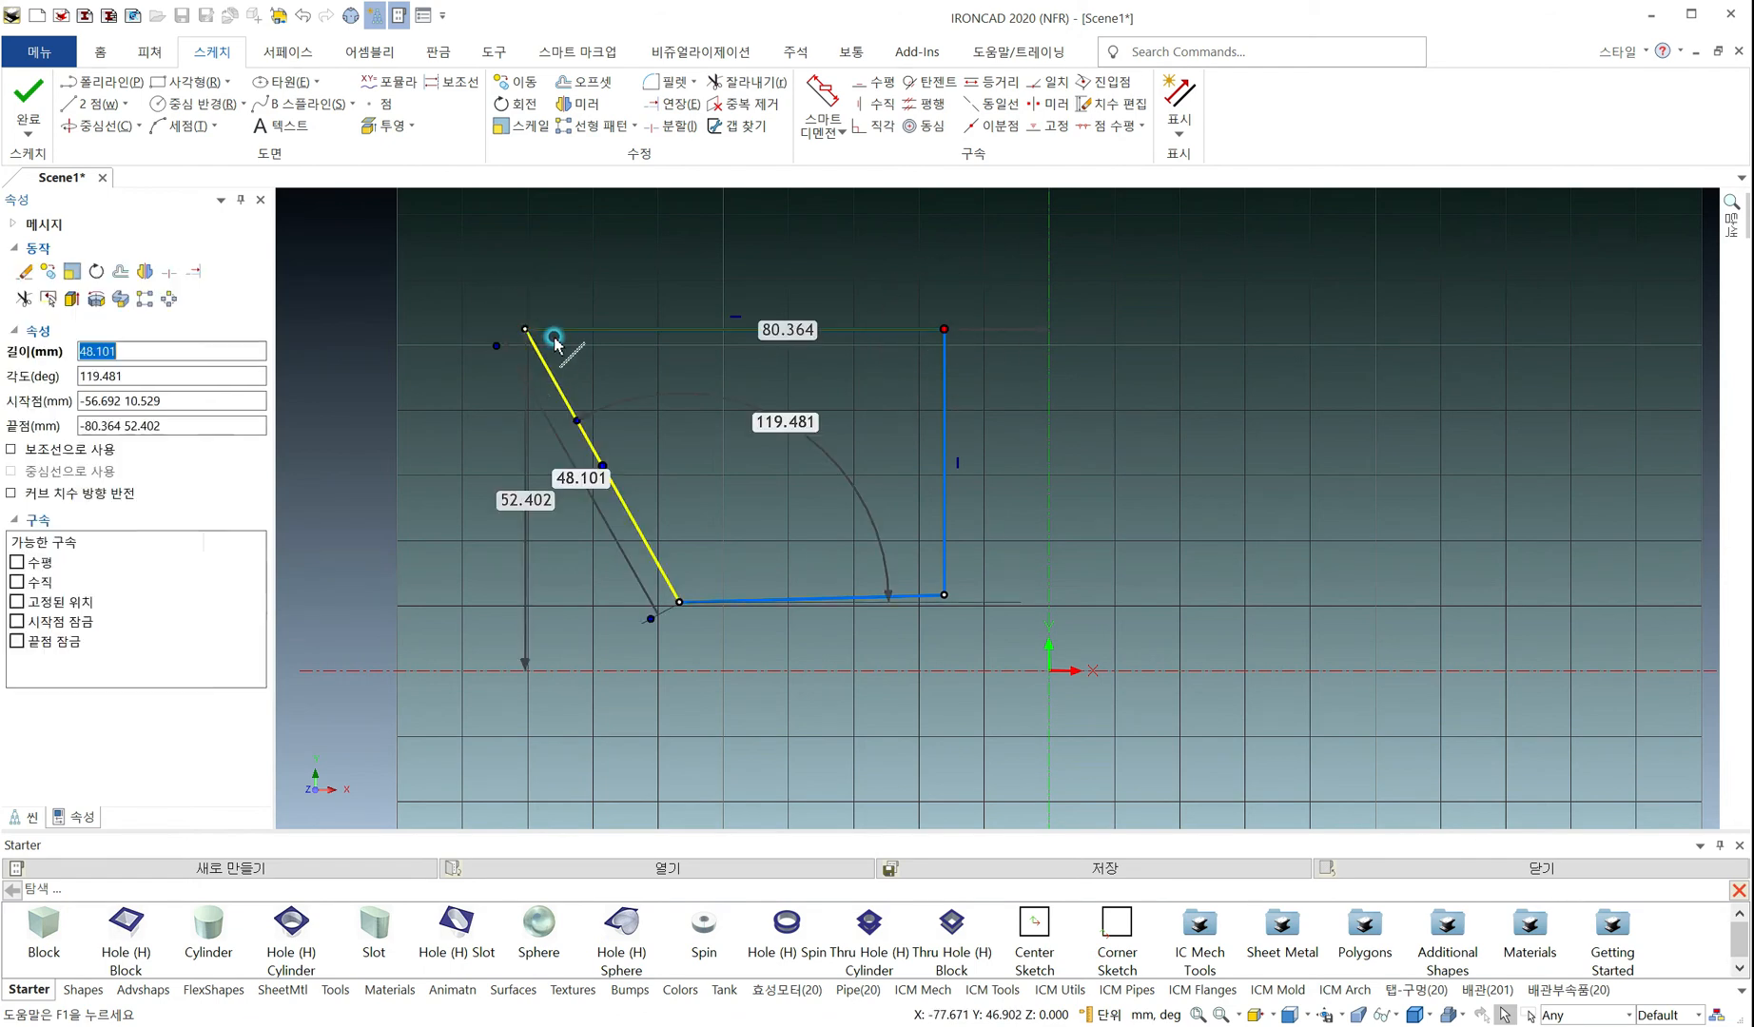
left_click(568, 330)
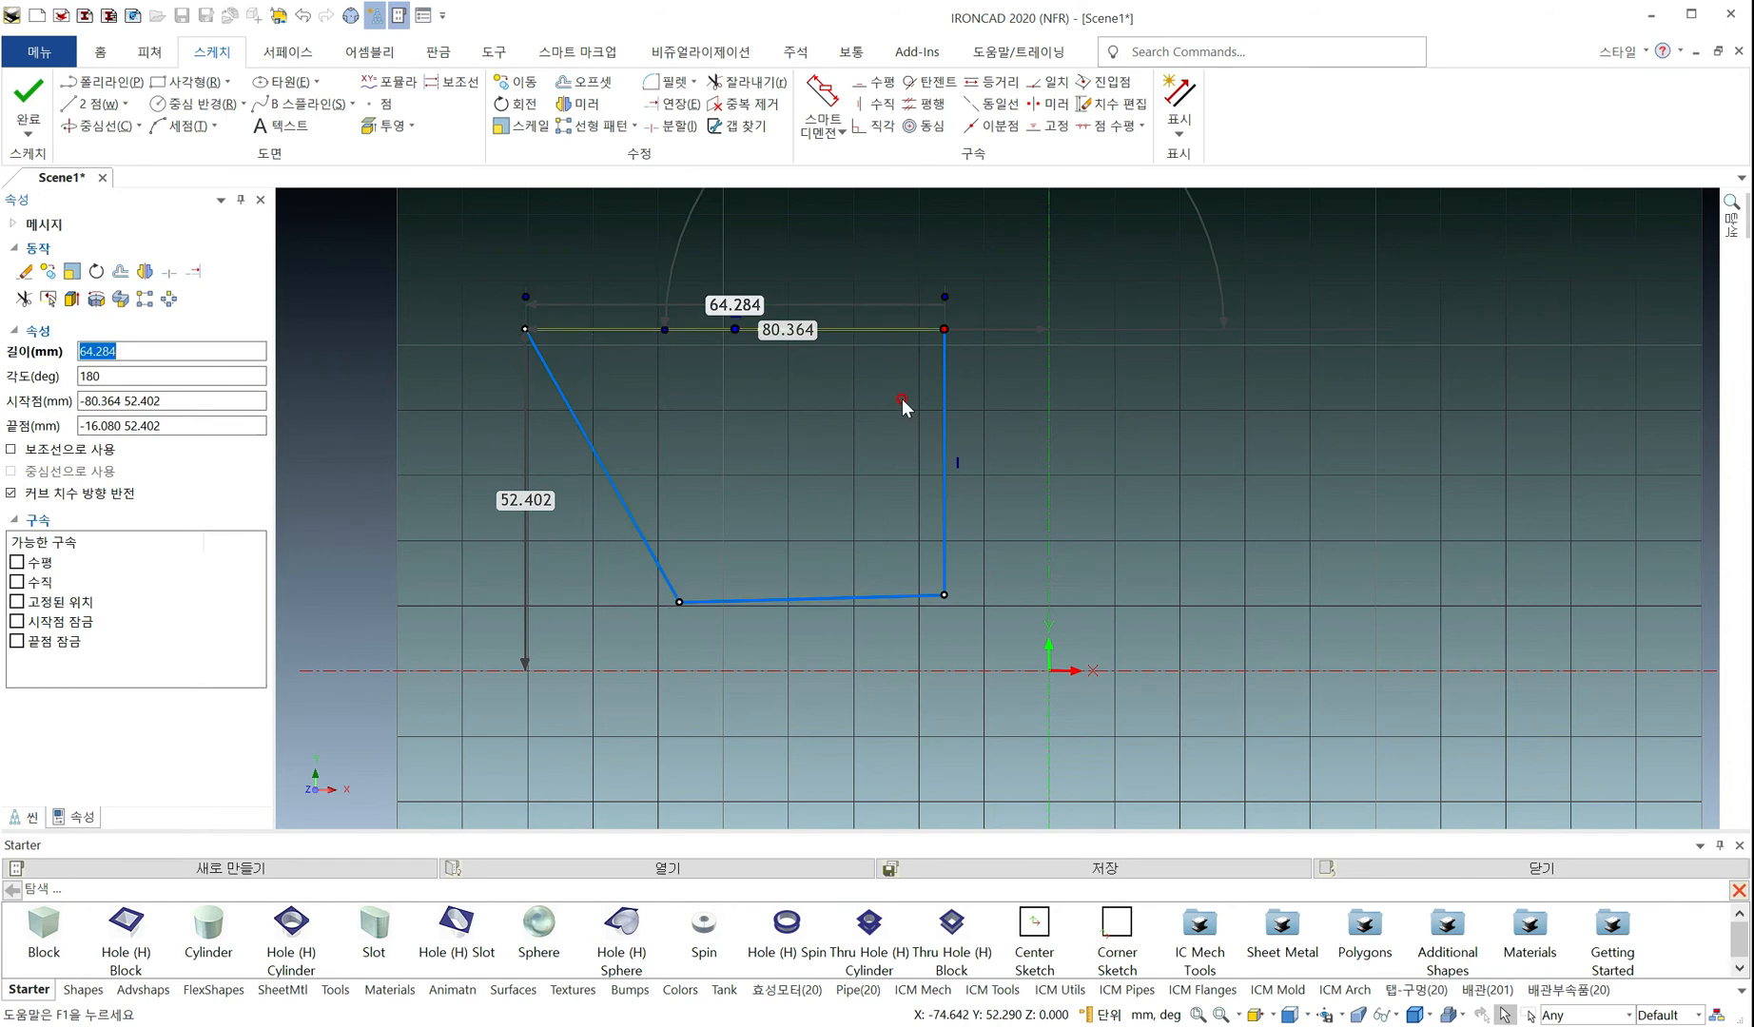
left_click(979, 373)
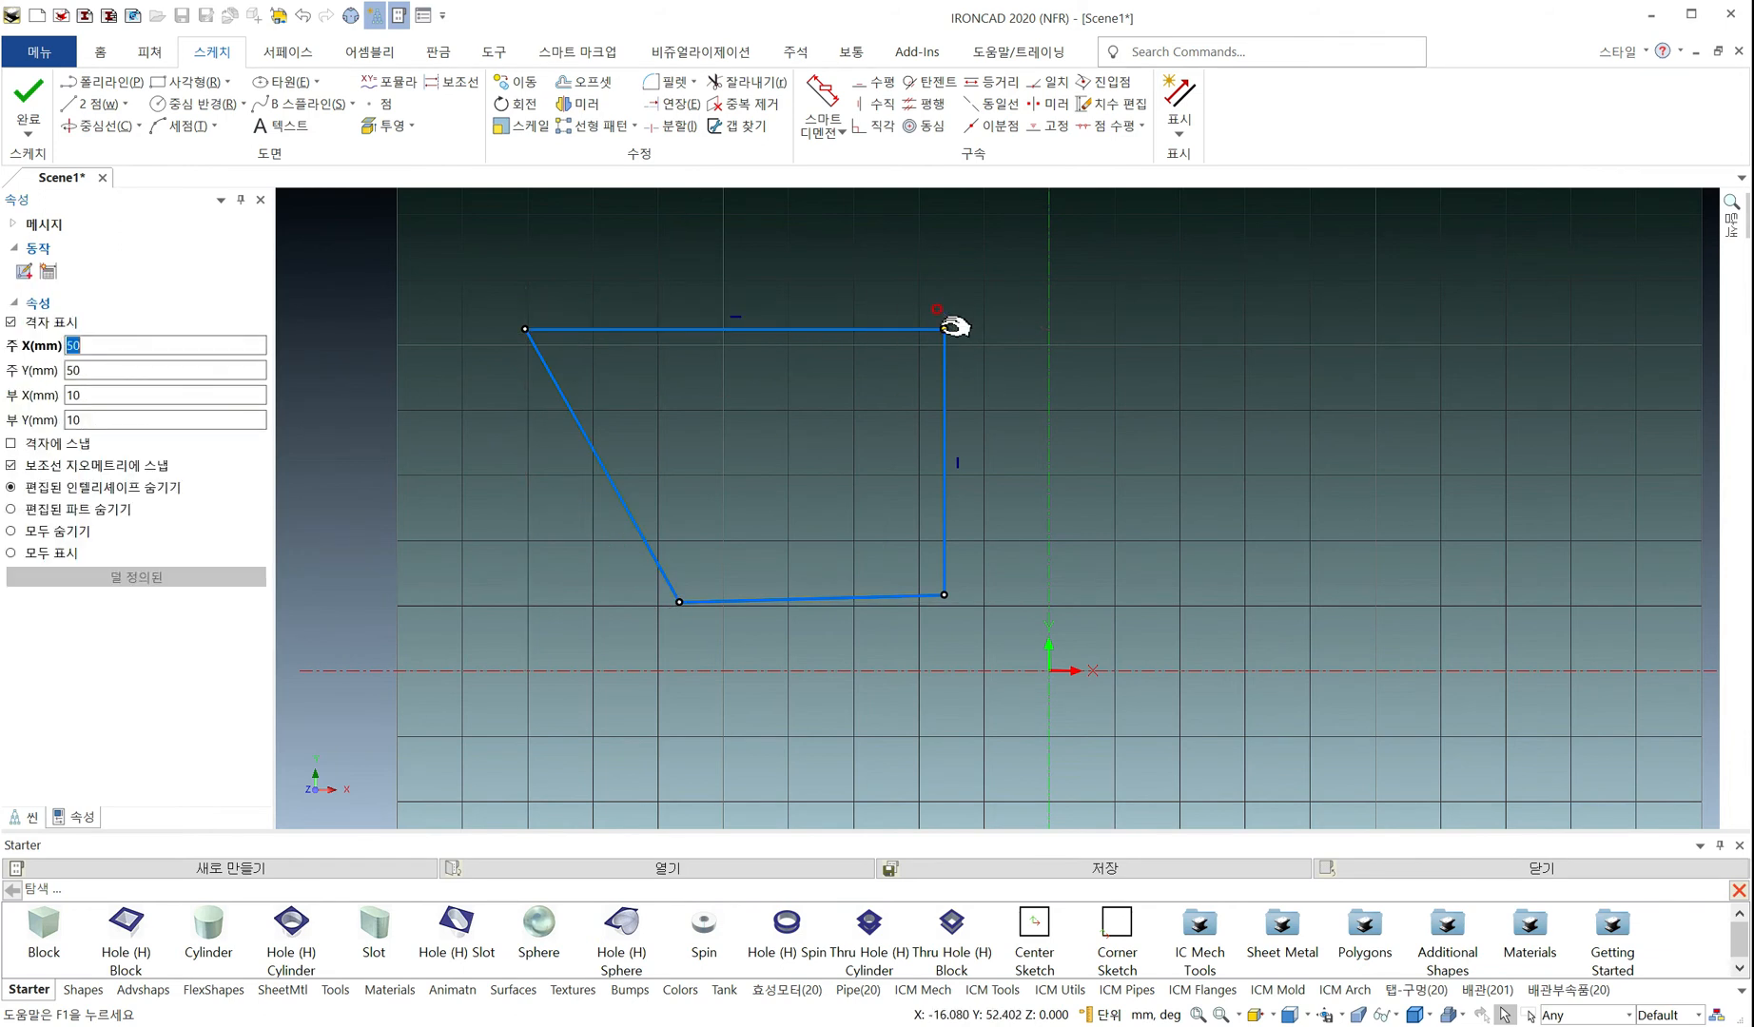
left_click(954, 328)
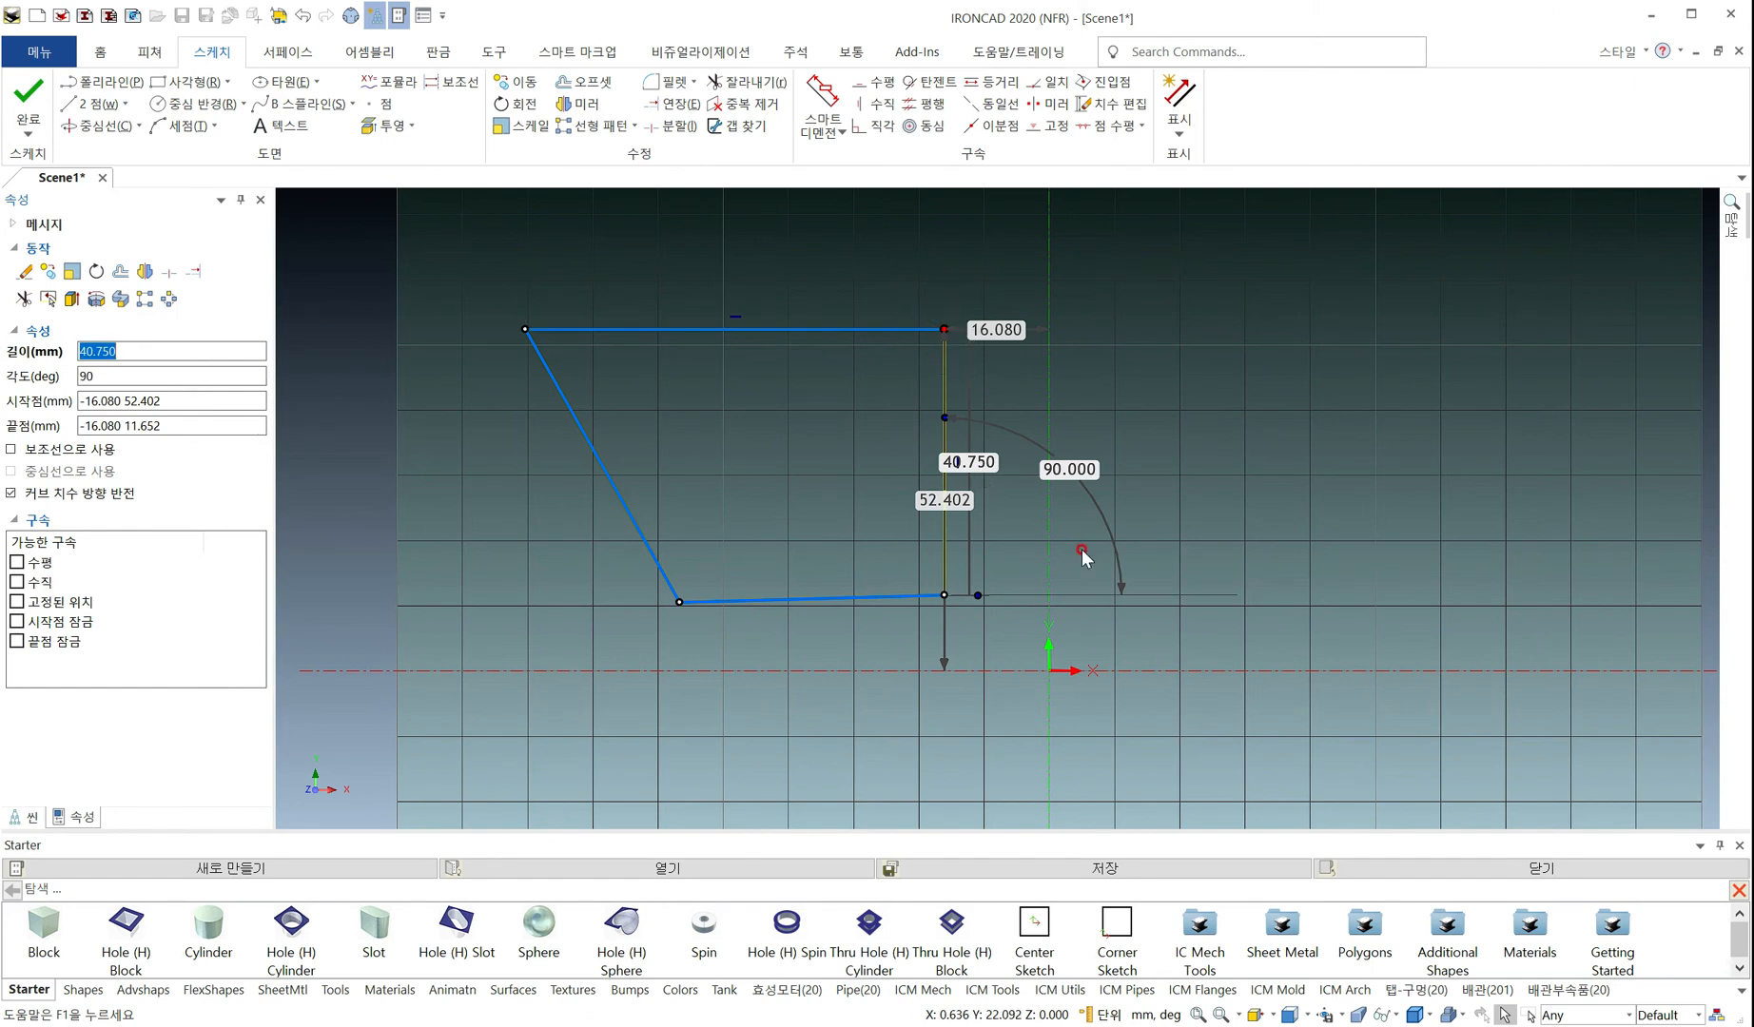
left_click(1172, 412)
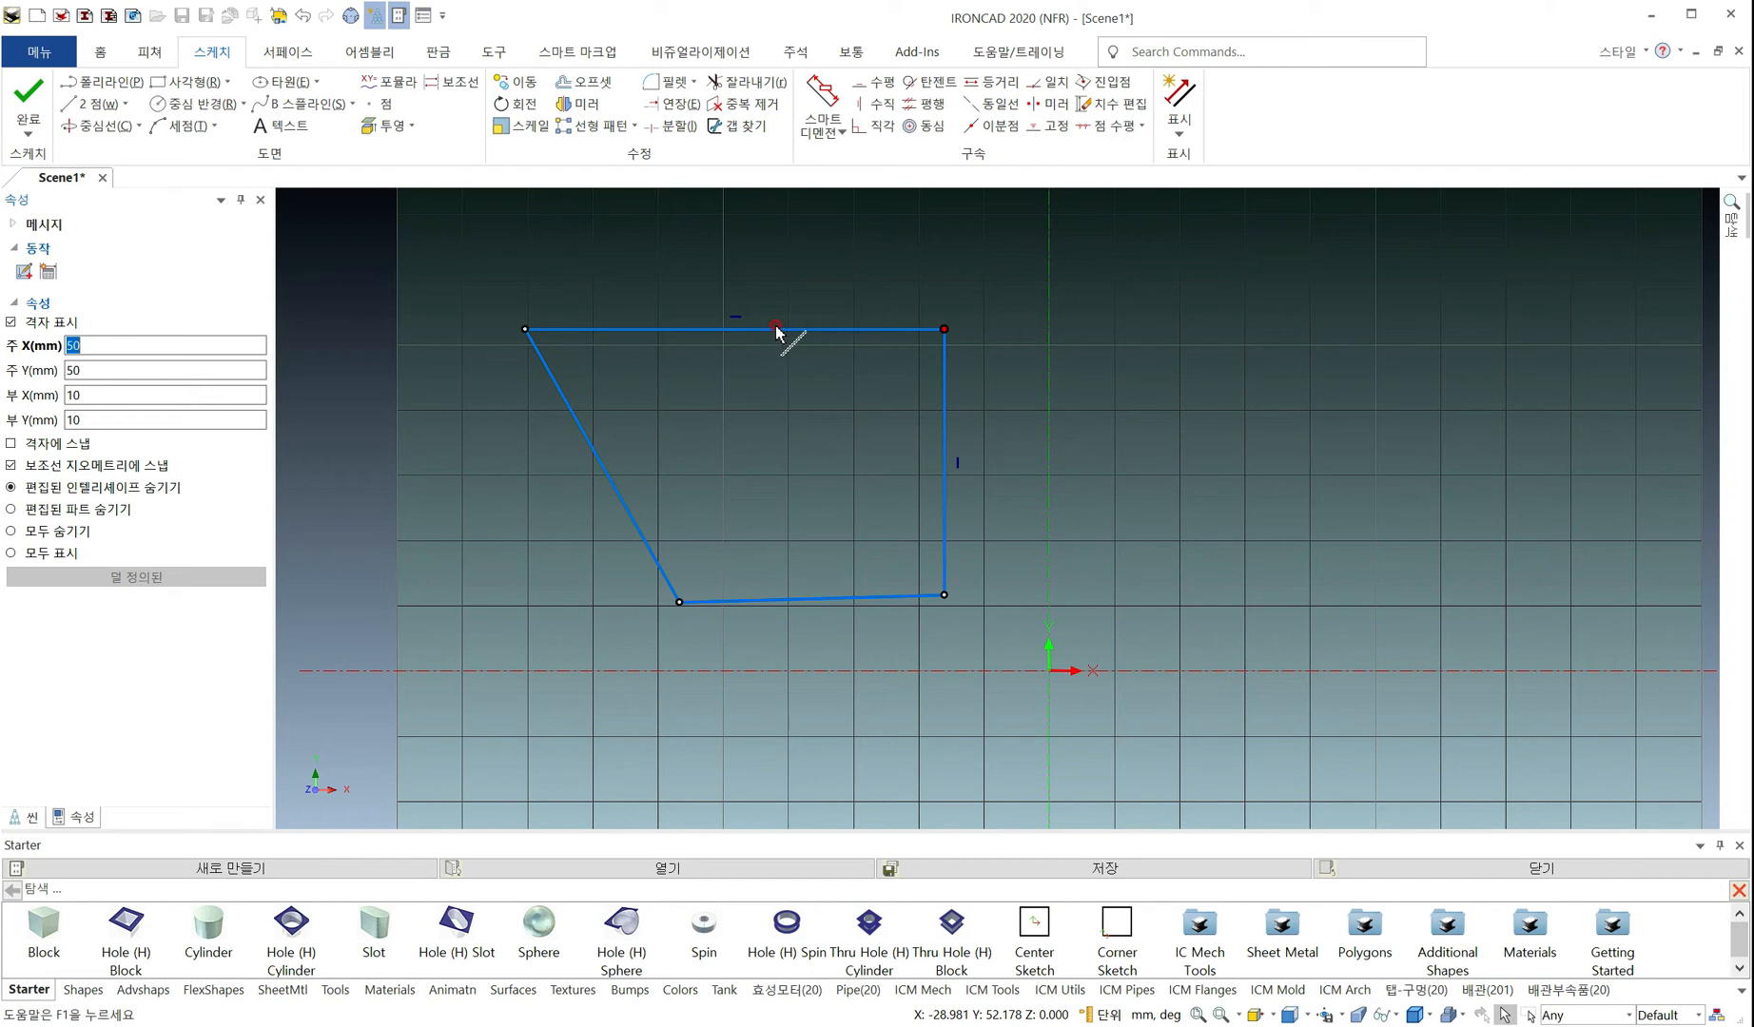
Examine the horizontal marker on the upper edge and the vertical marker on the right edge, comparing them with each edge's constraint properties
left_click(744, 327)
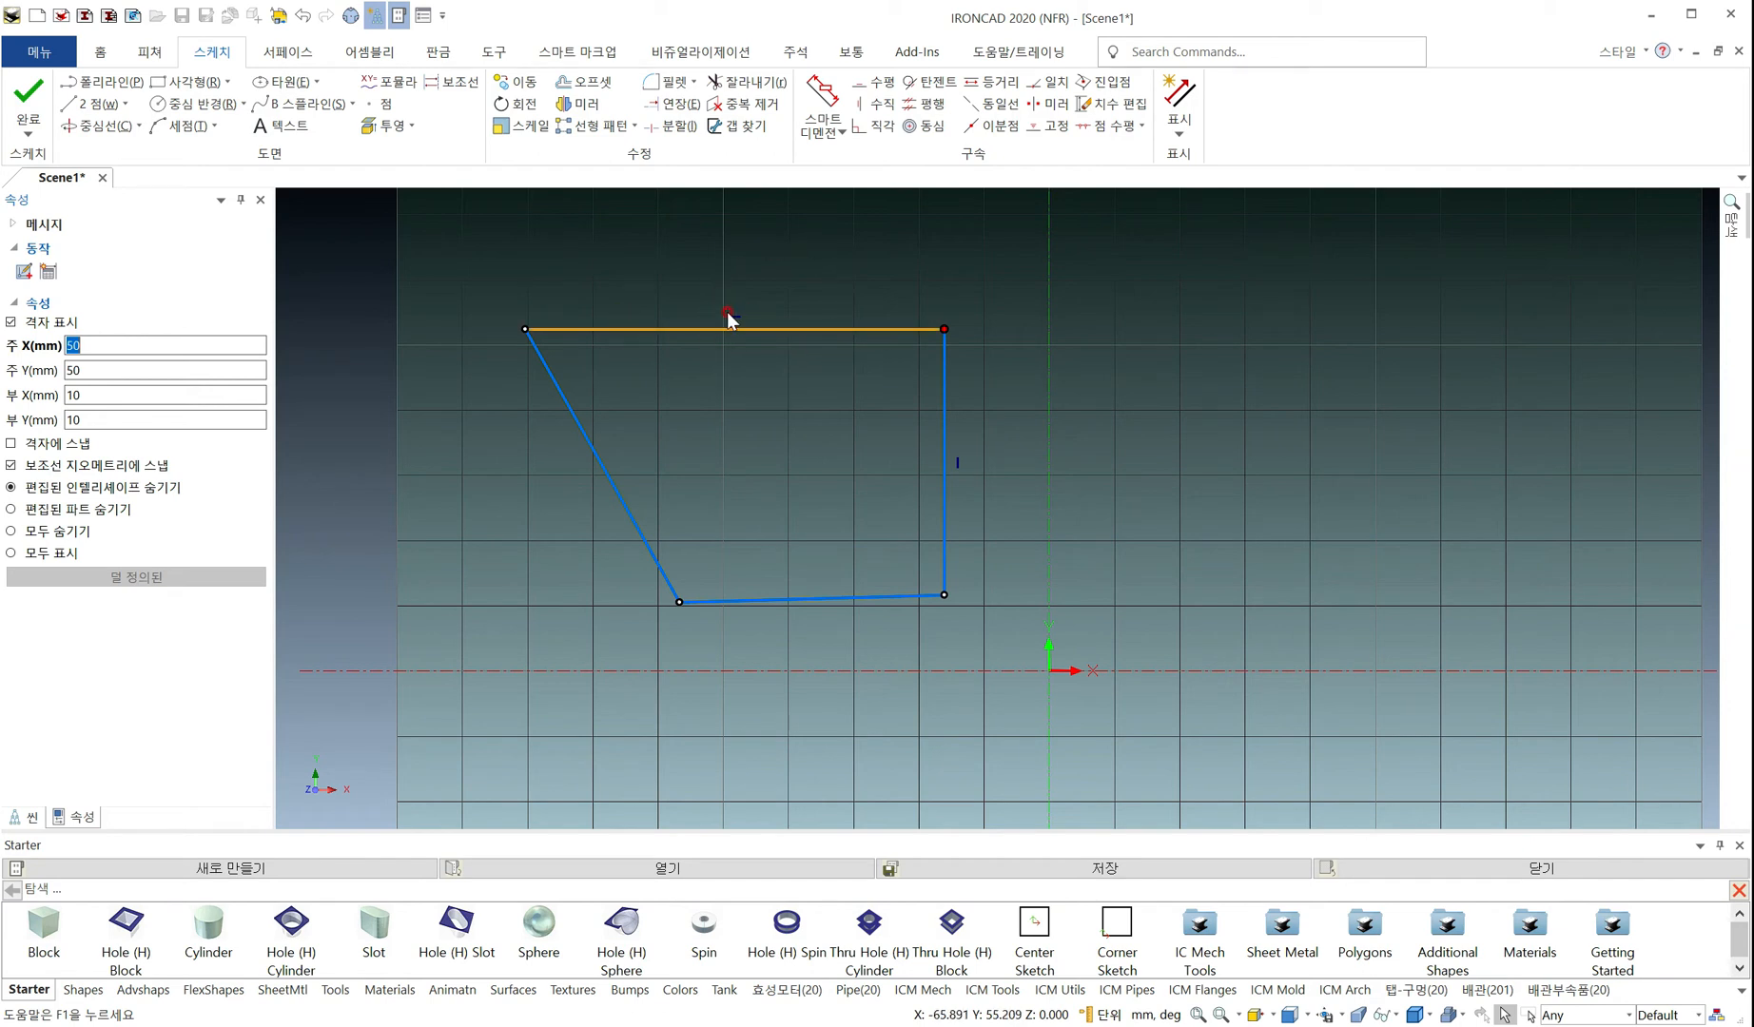
left_click(758, 329)
left_click(751, 328)
left_click(733, 328)
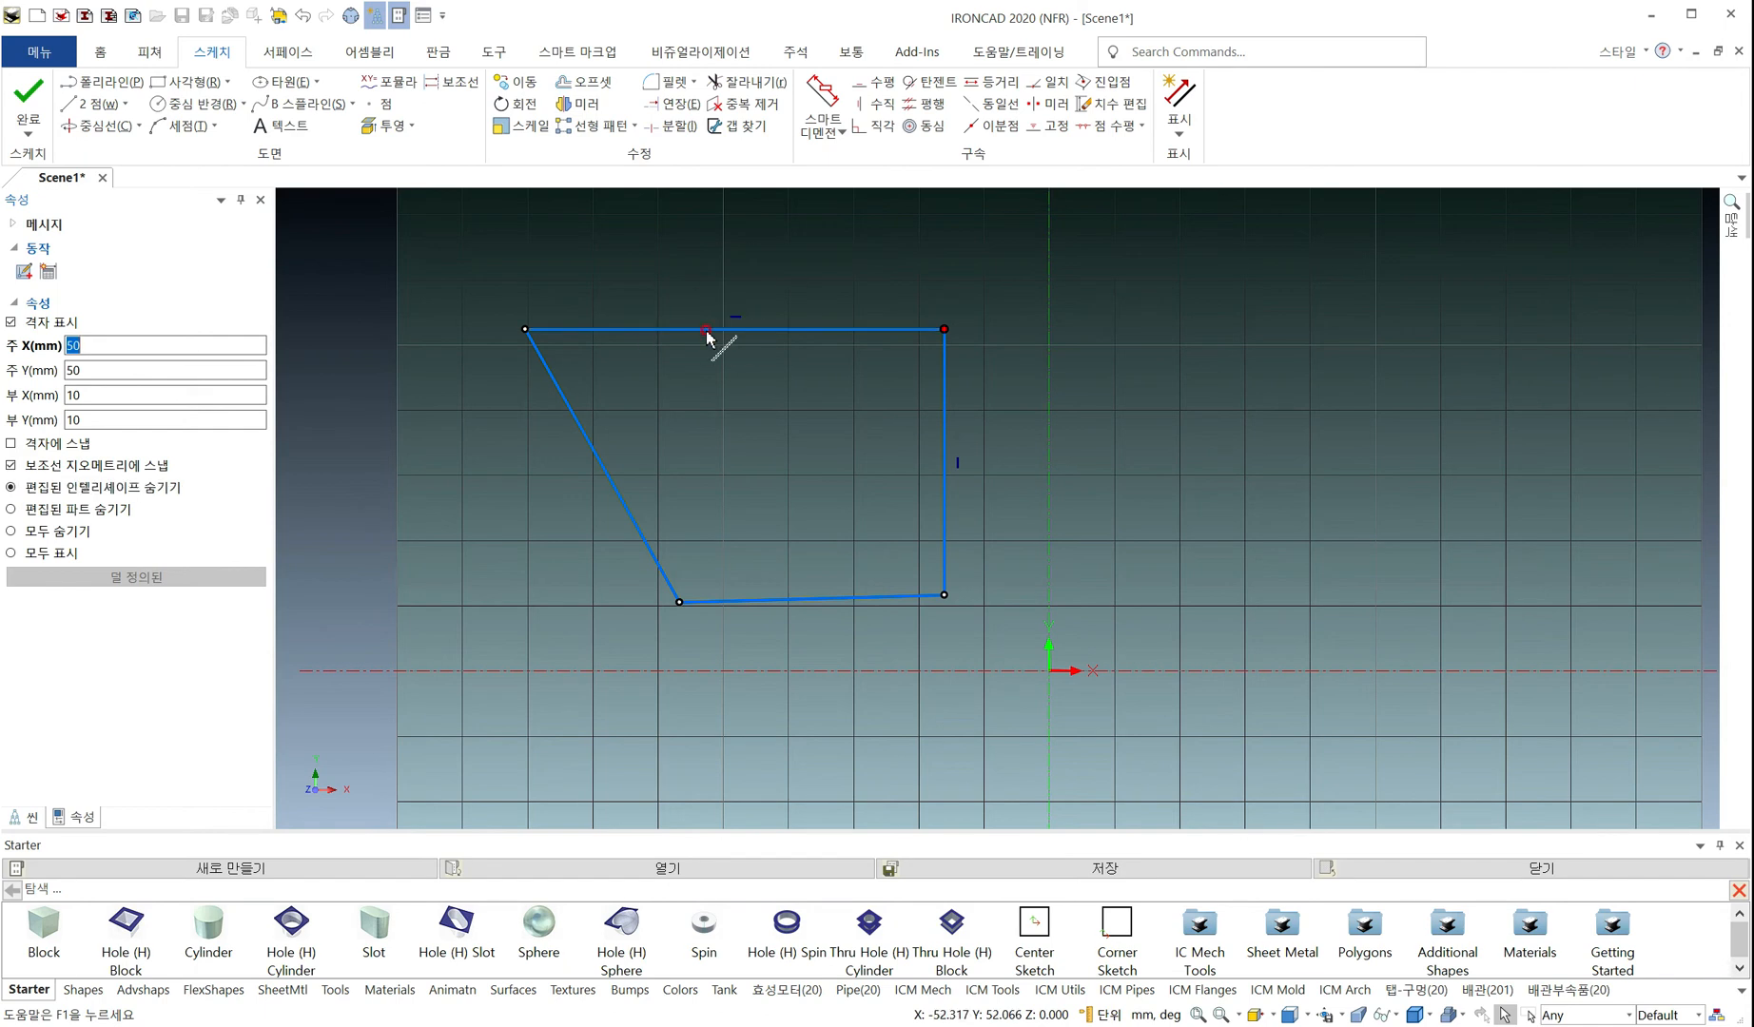
left_click(734, 318)
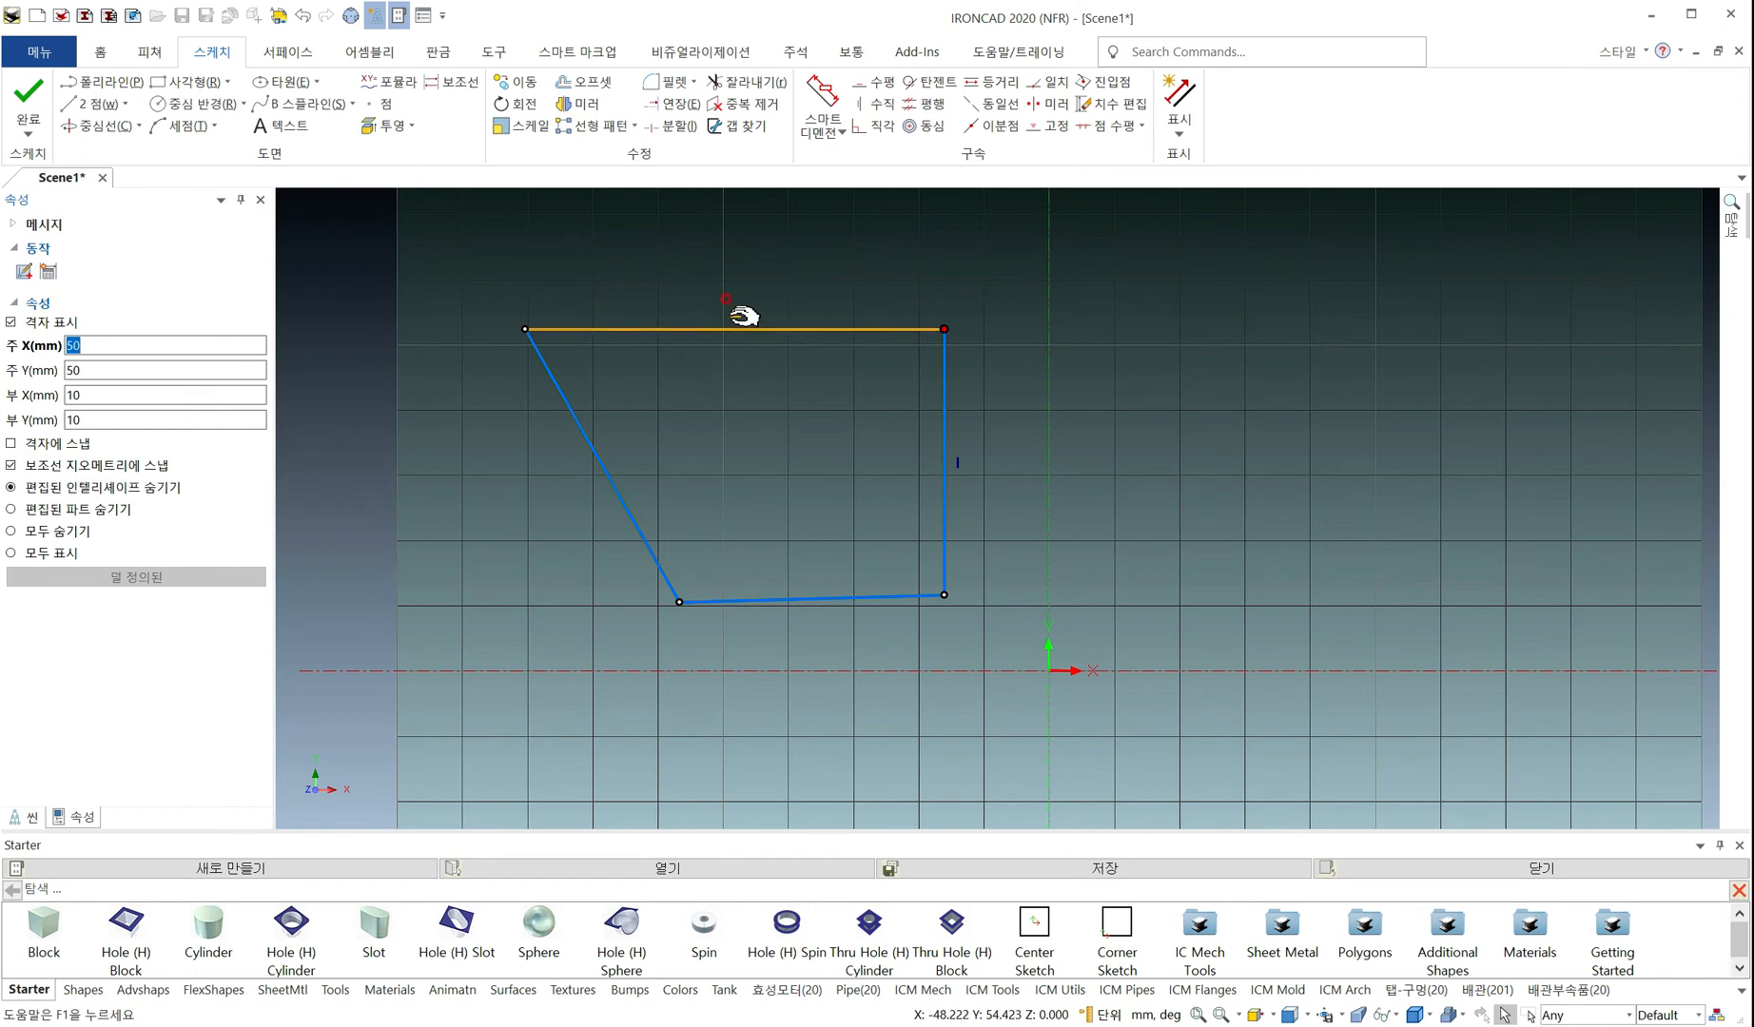
left_click(962, 459)
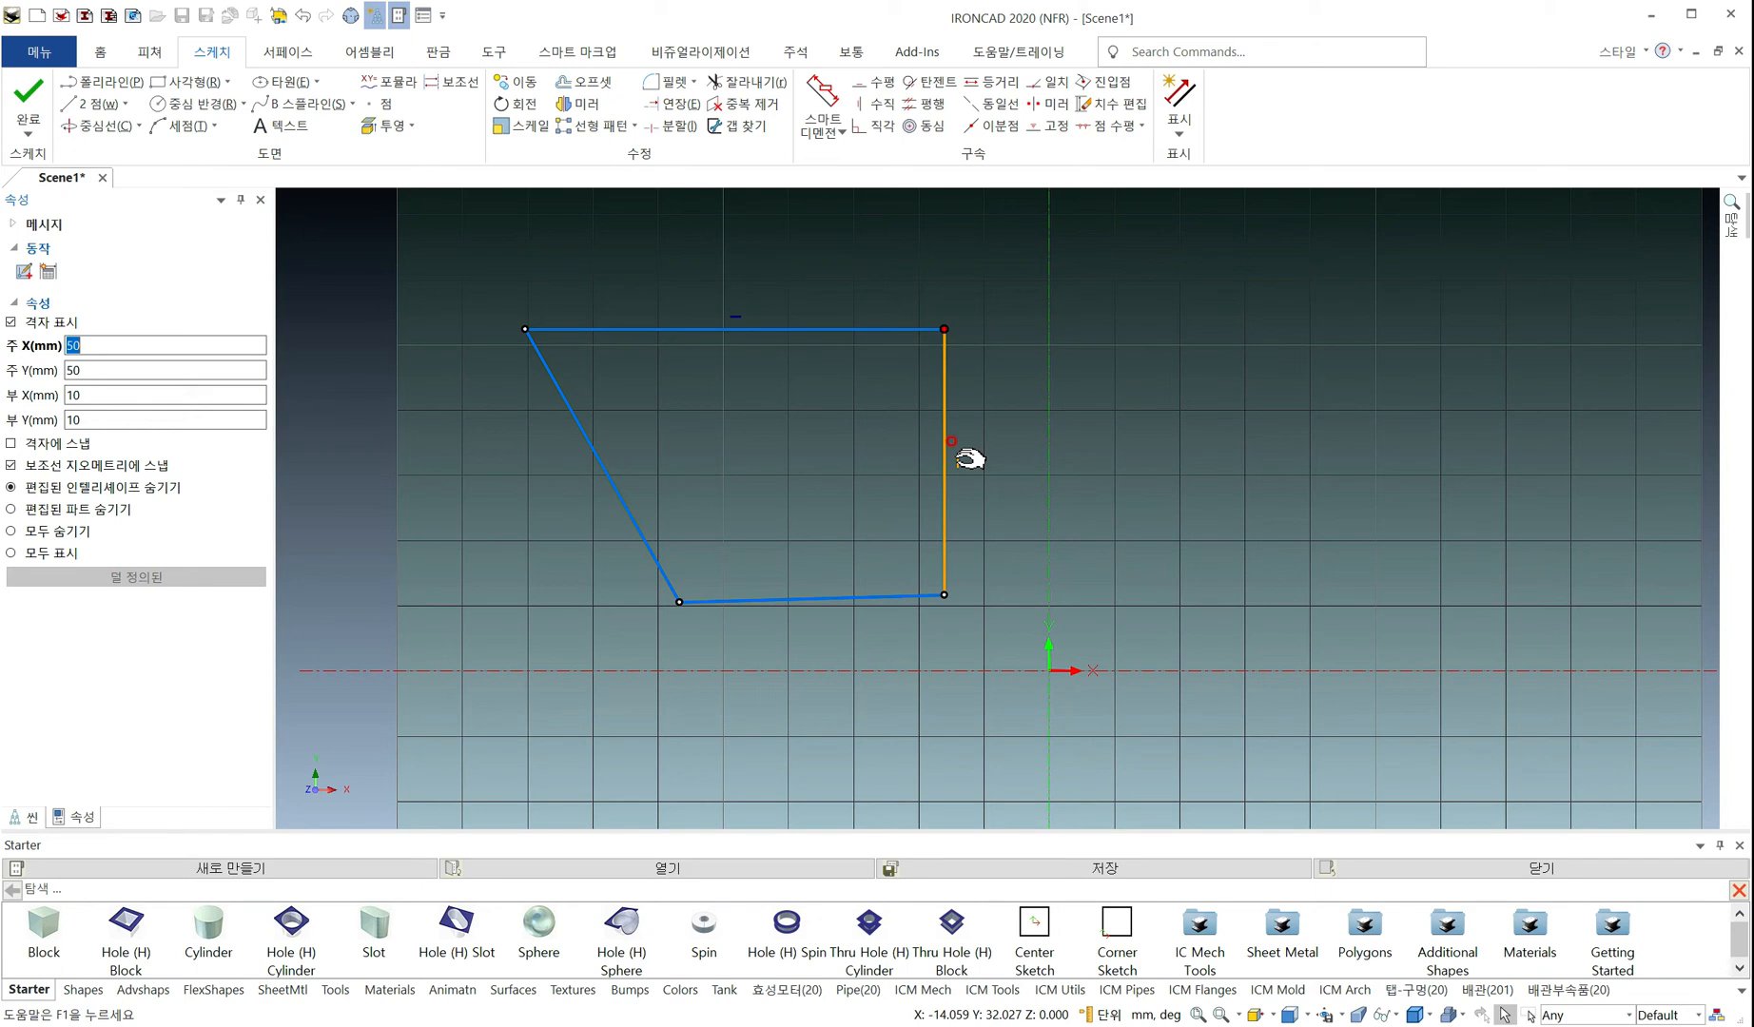
left_click(752, 331)
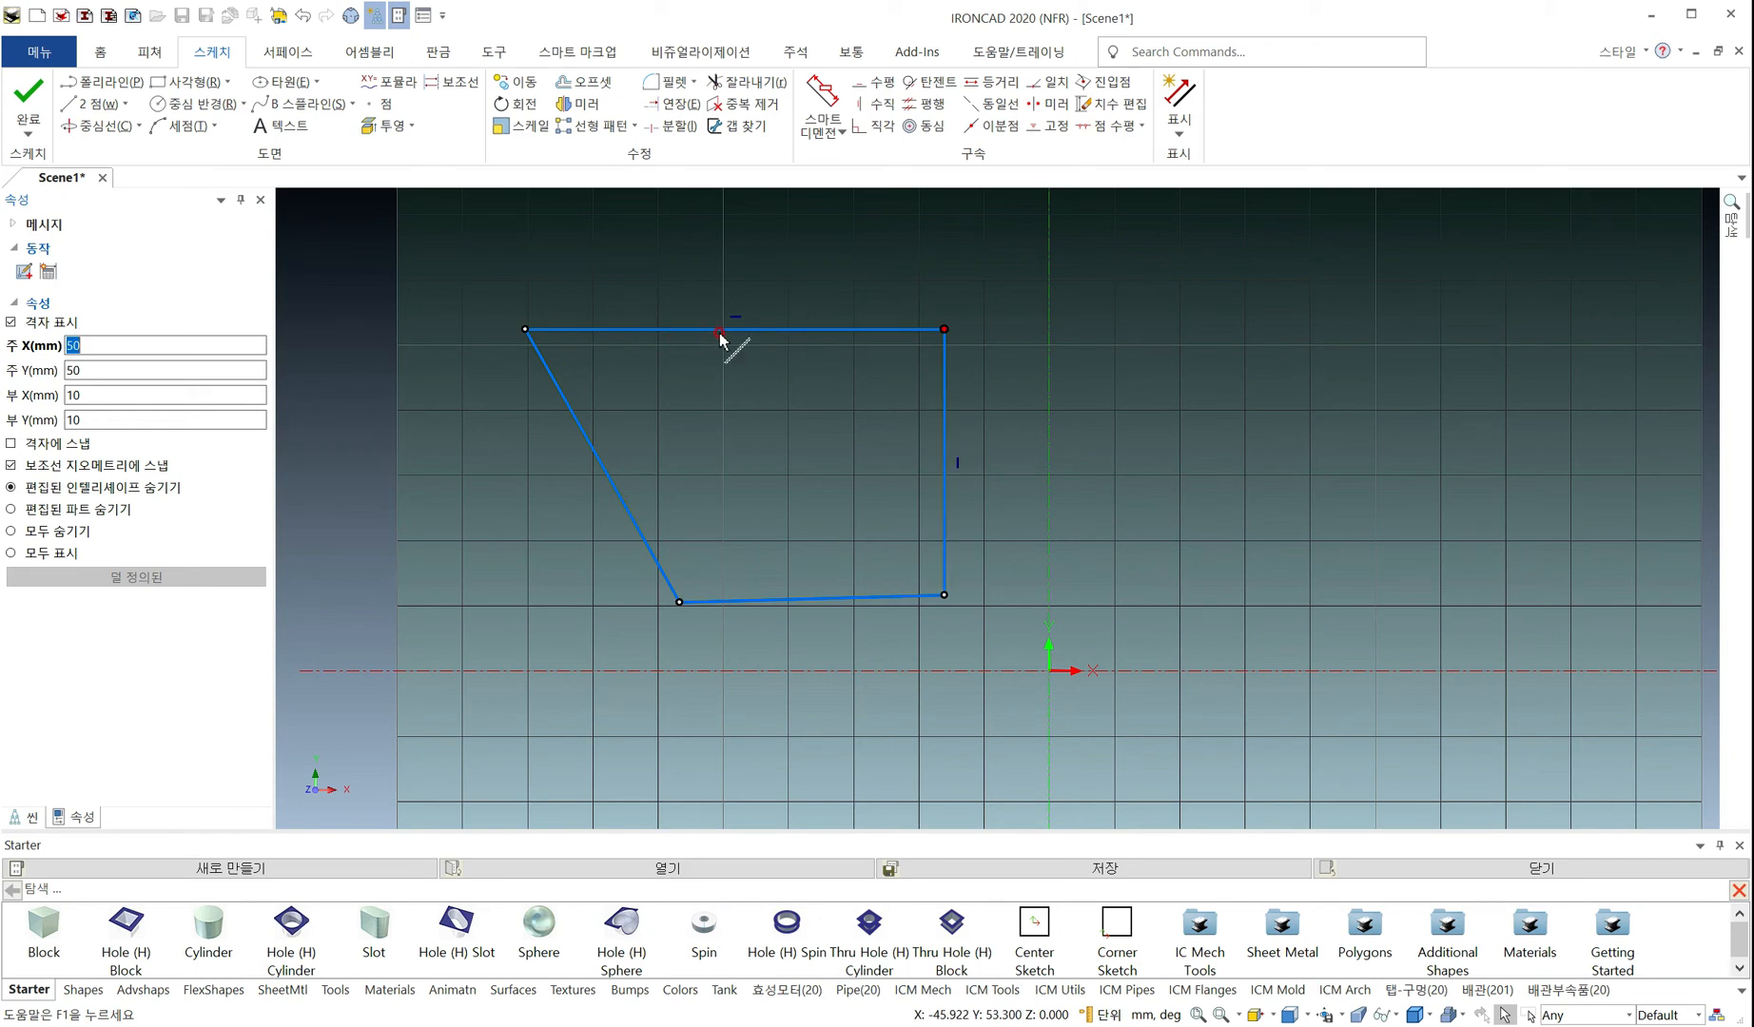
left_click(657, 332)
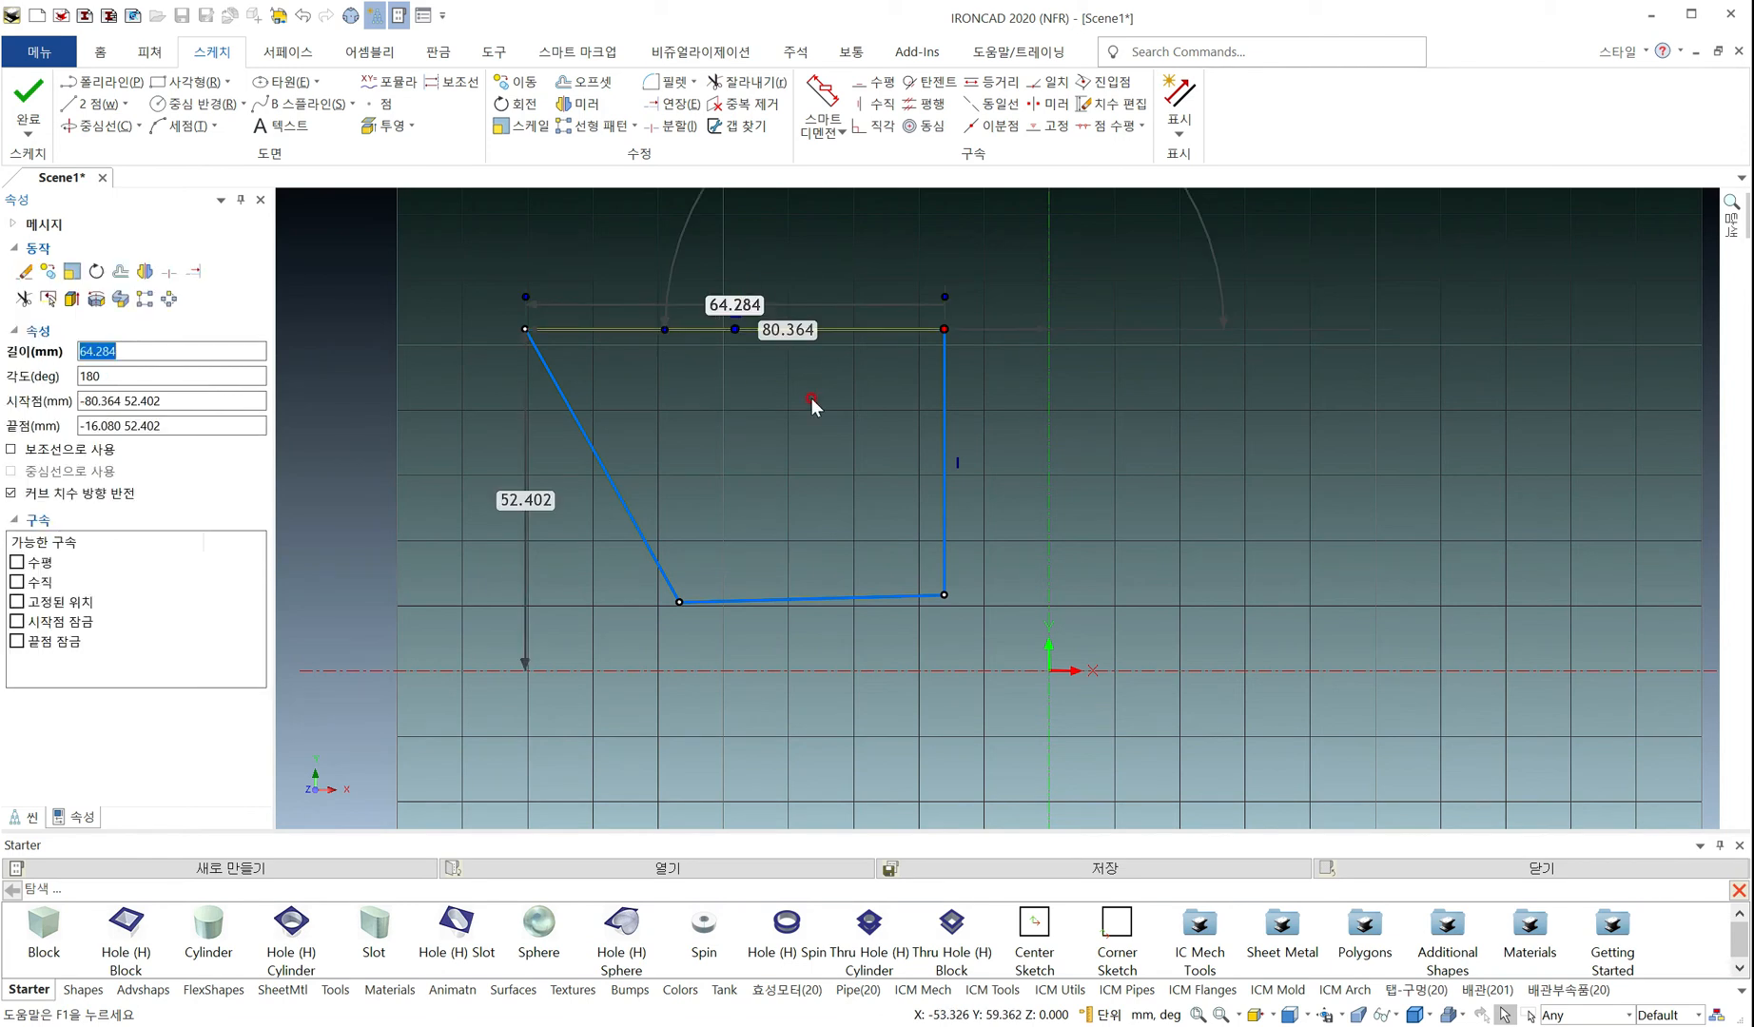
left_click(948, 496)
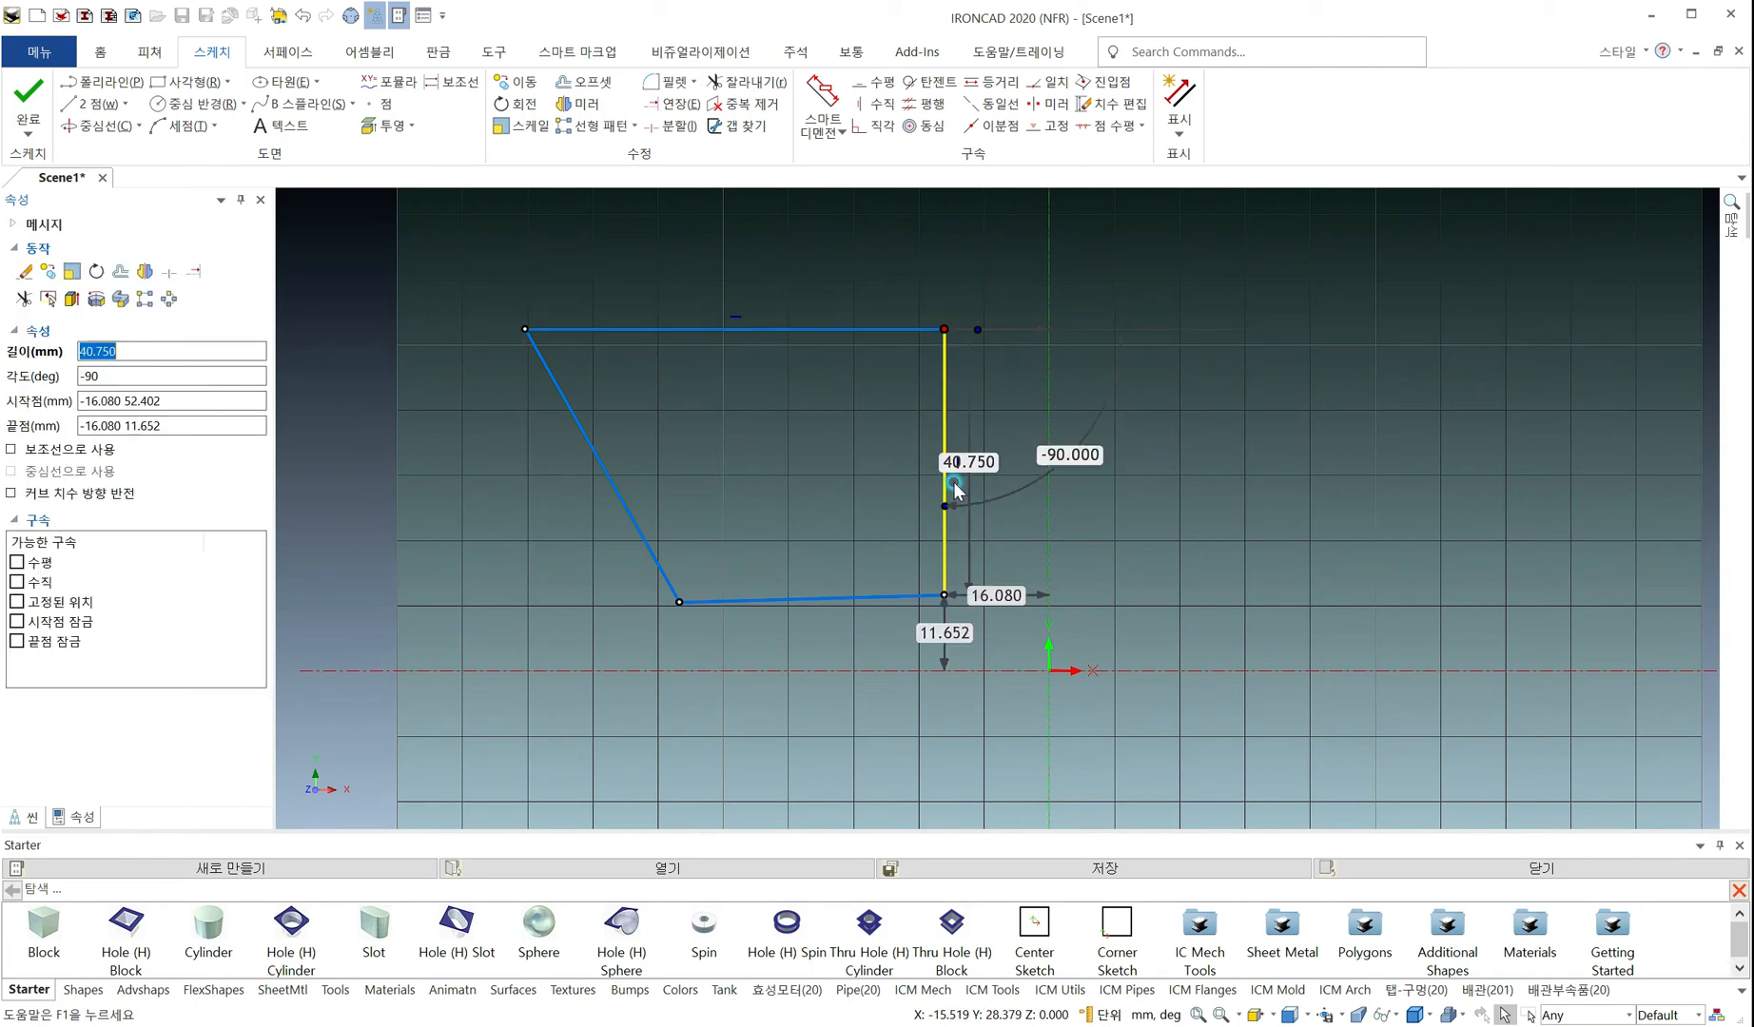
left_click(1019, 481)
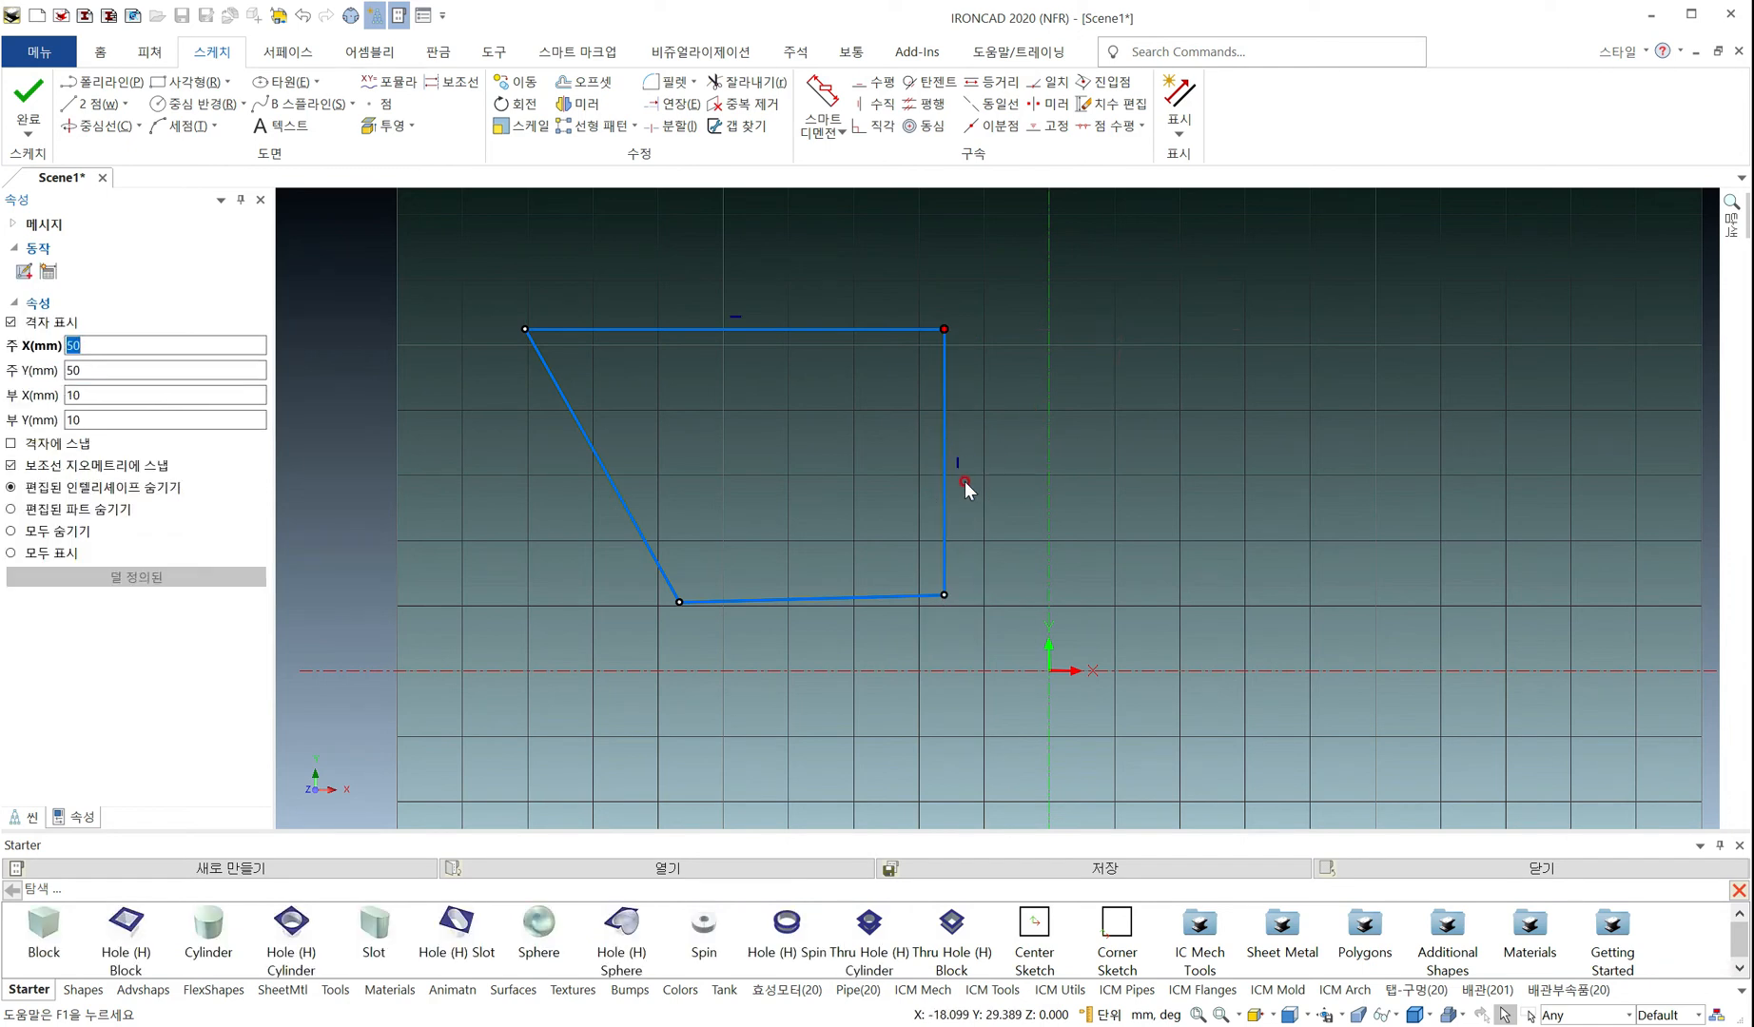
Test the upper edge's horizontal marker by moving the upper-left corner down and returning it to its original position
left_click(737, 330)
left_click_drag(529, 329, 525, 413)
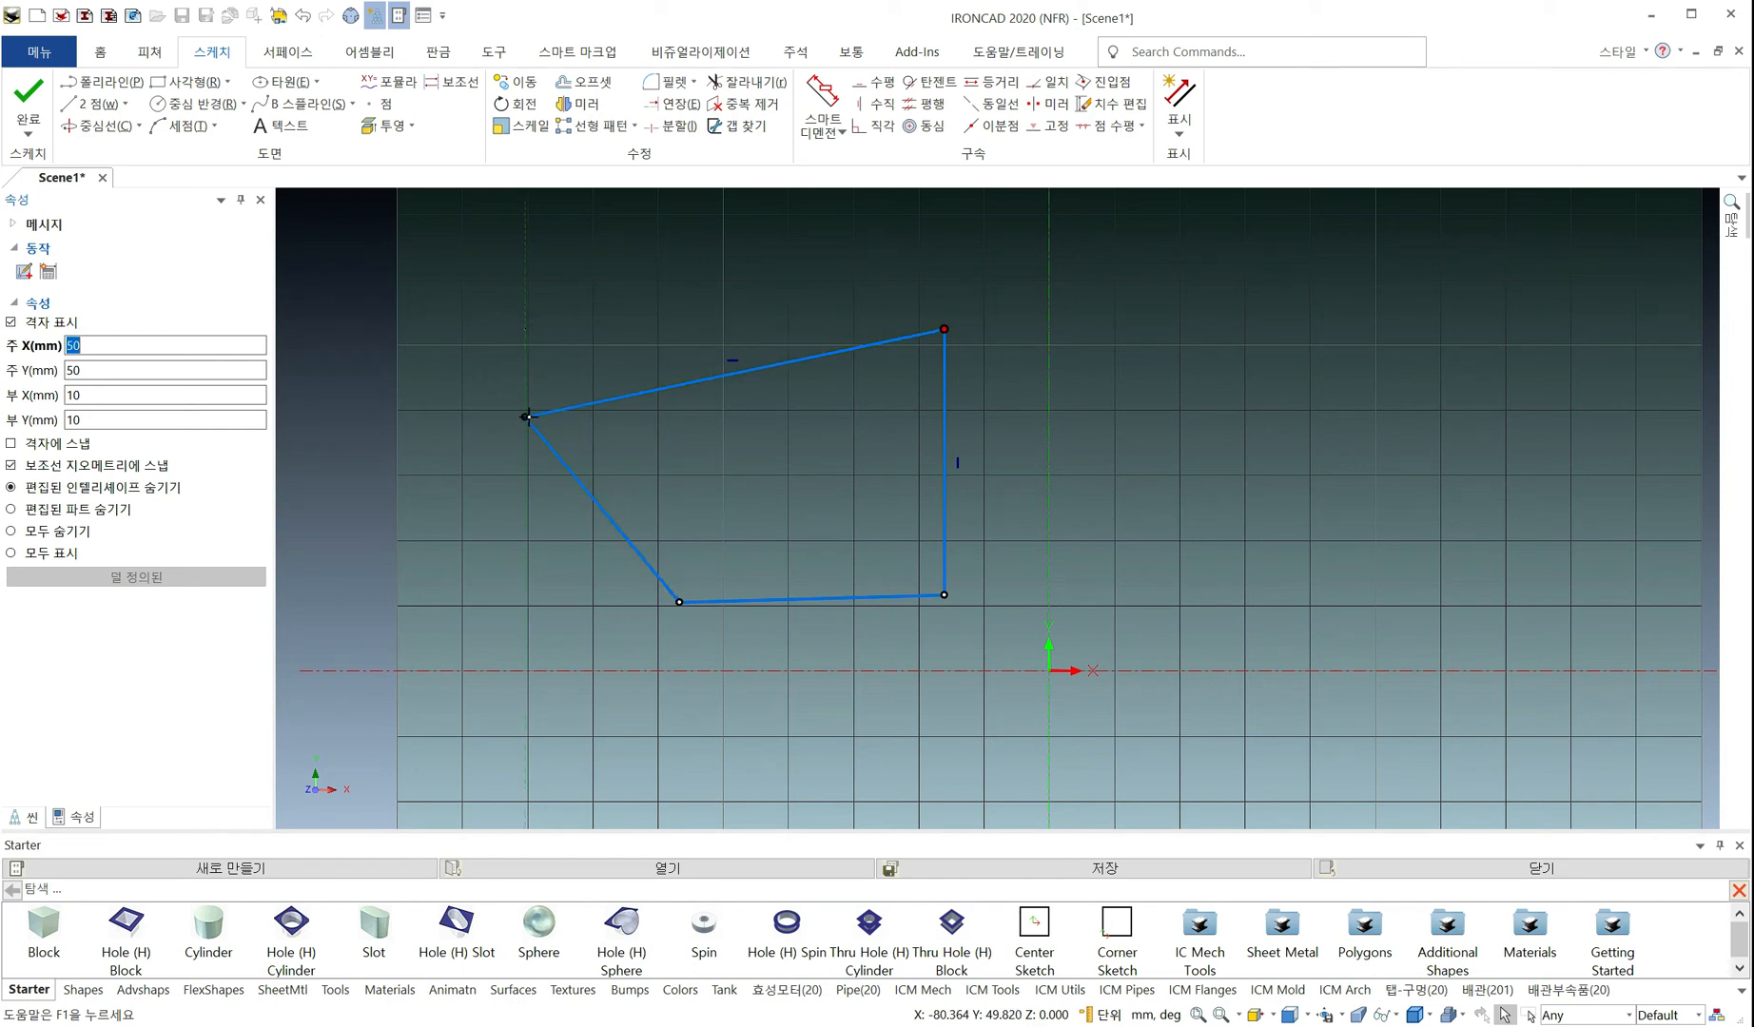
mouse_move(503, 418)
left_mouse_down()
mouse_move(537, 400)
mouse_move(509, 301)
mouse_move(529, 329)
left_mouse_up()
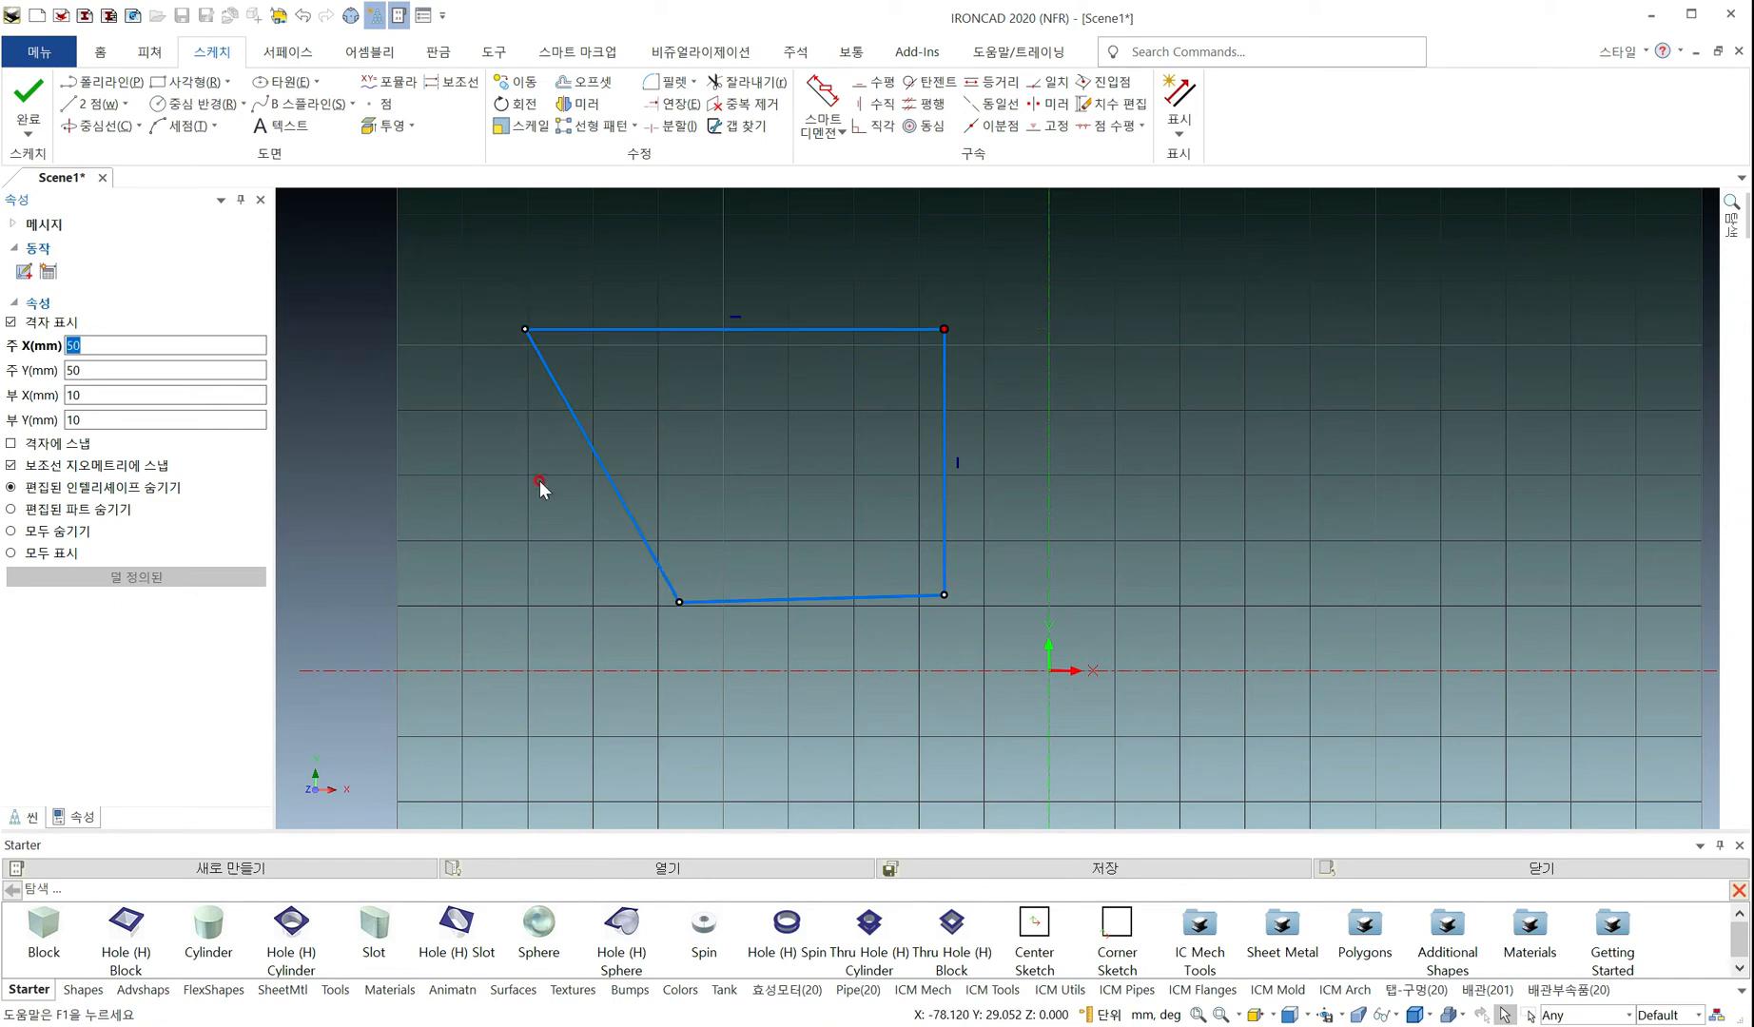
Lock the upper edge's horizontal constraint and test it by moving the upper-left corner slightly inward along the edge
left_click(738, 330)
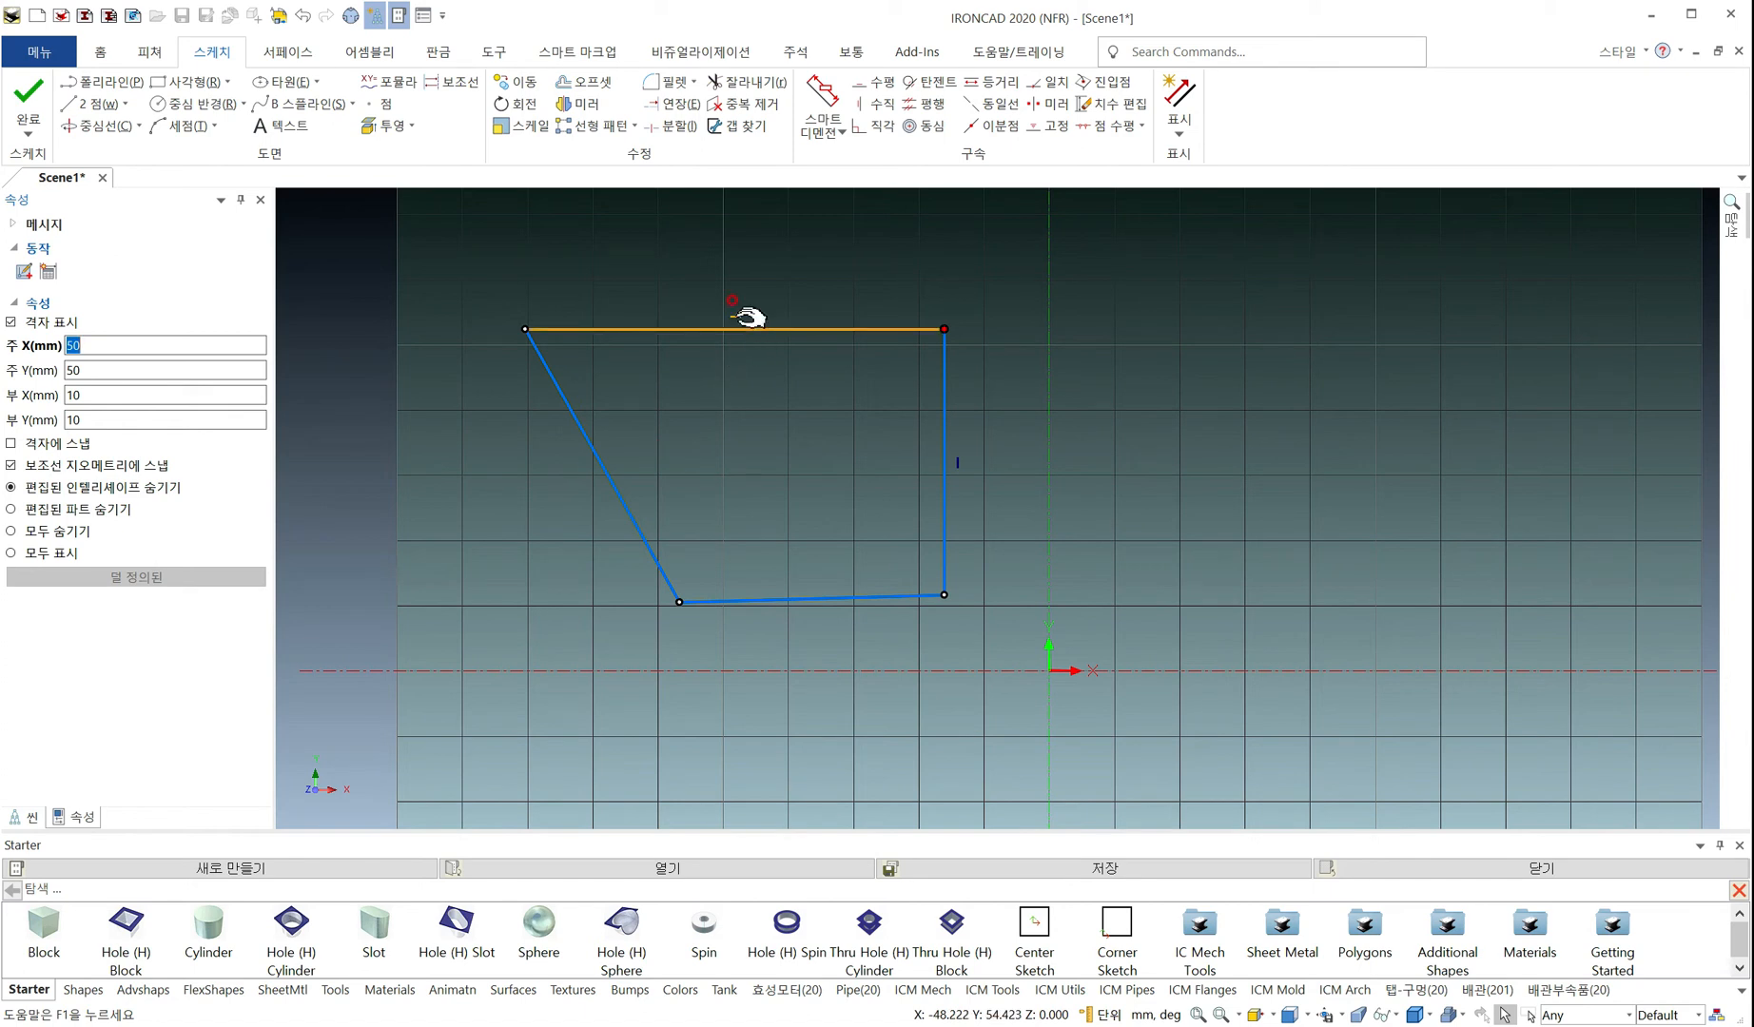
right_click(737, 322)
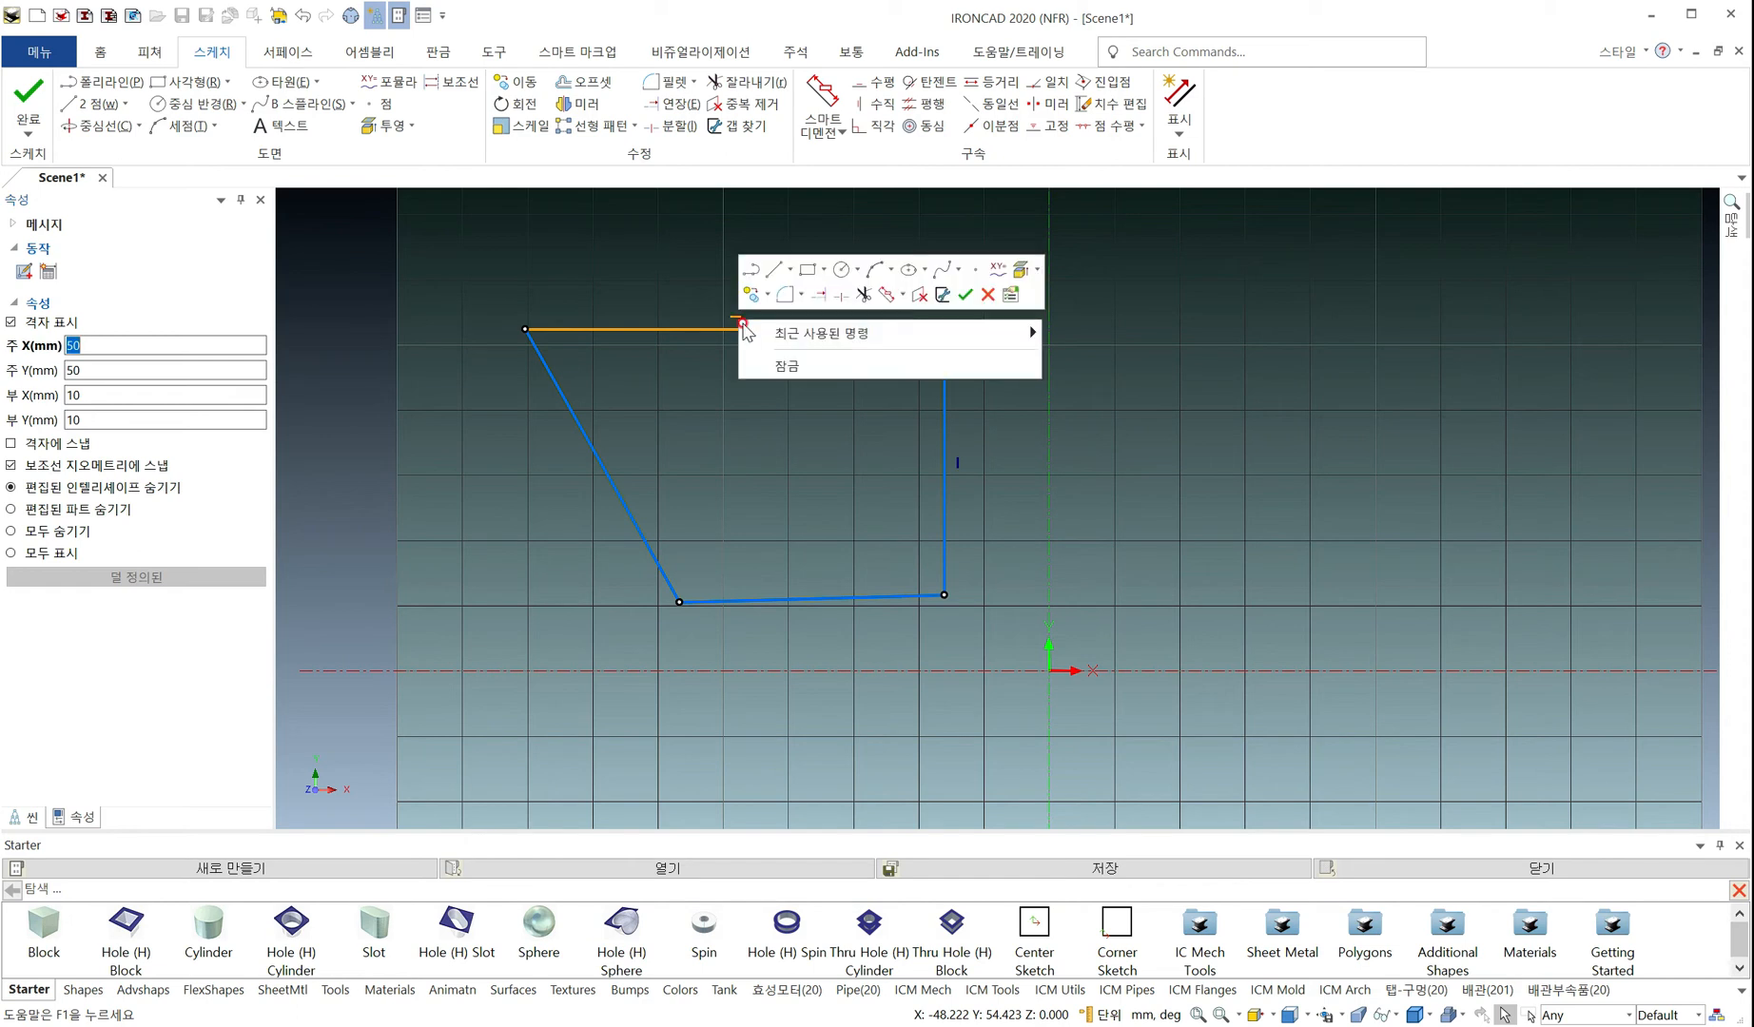
left_click(838, 366)
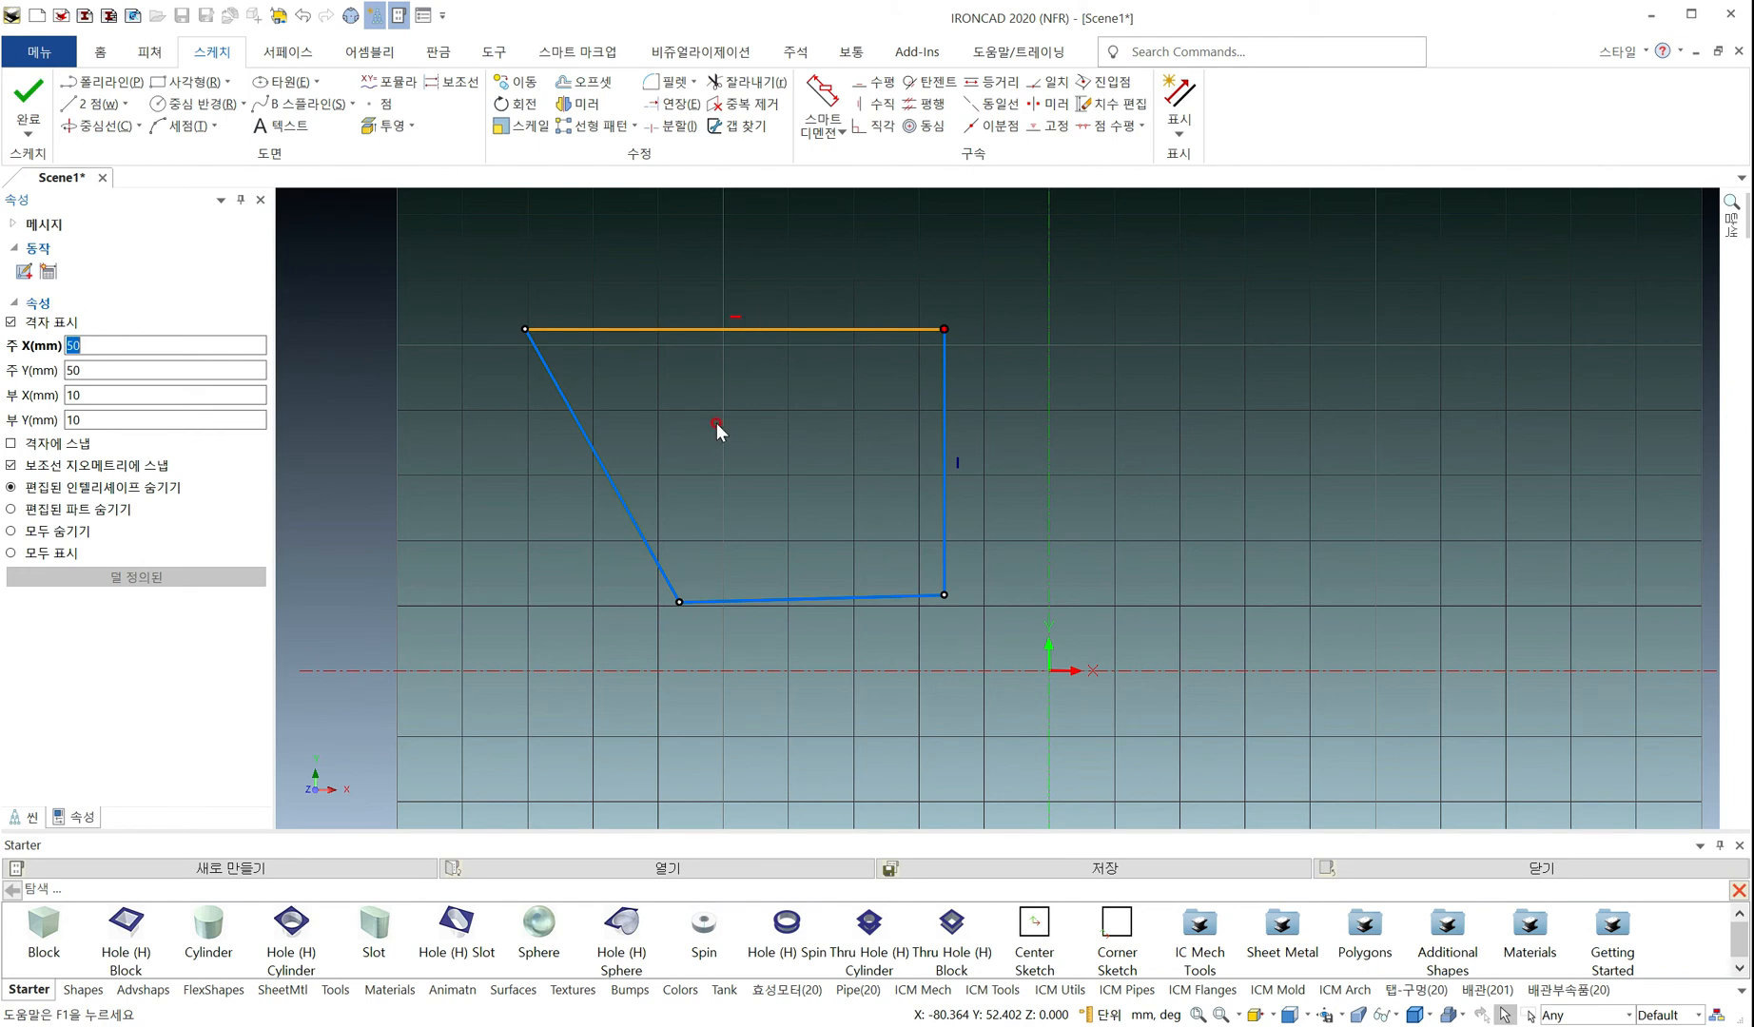
mouse_move(533, 345)
left_mouse_down()
mouse_move(532, 393)
mouse_move(521, 306)
mouse_move(529, 552)
mouse_move(542, 329)
left_mouse_up()
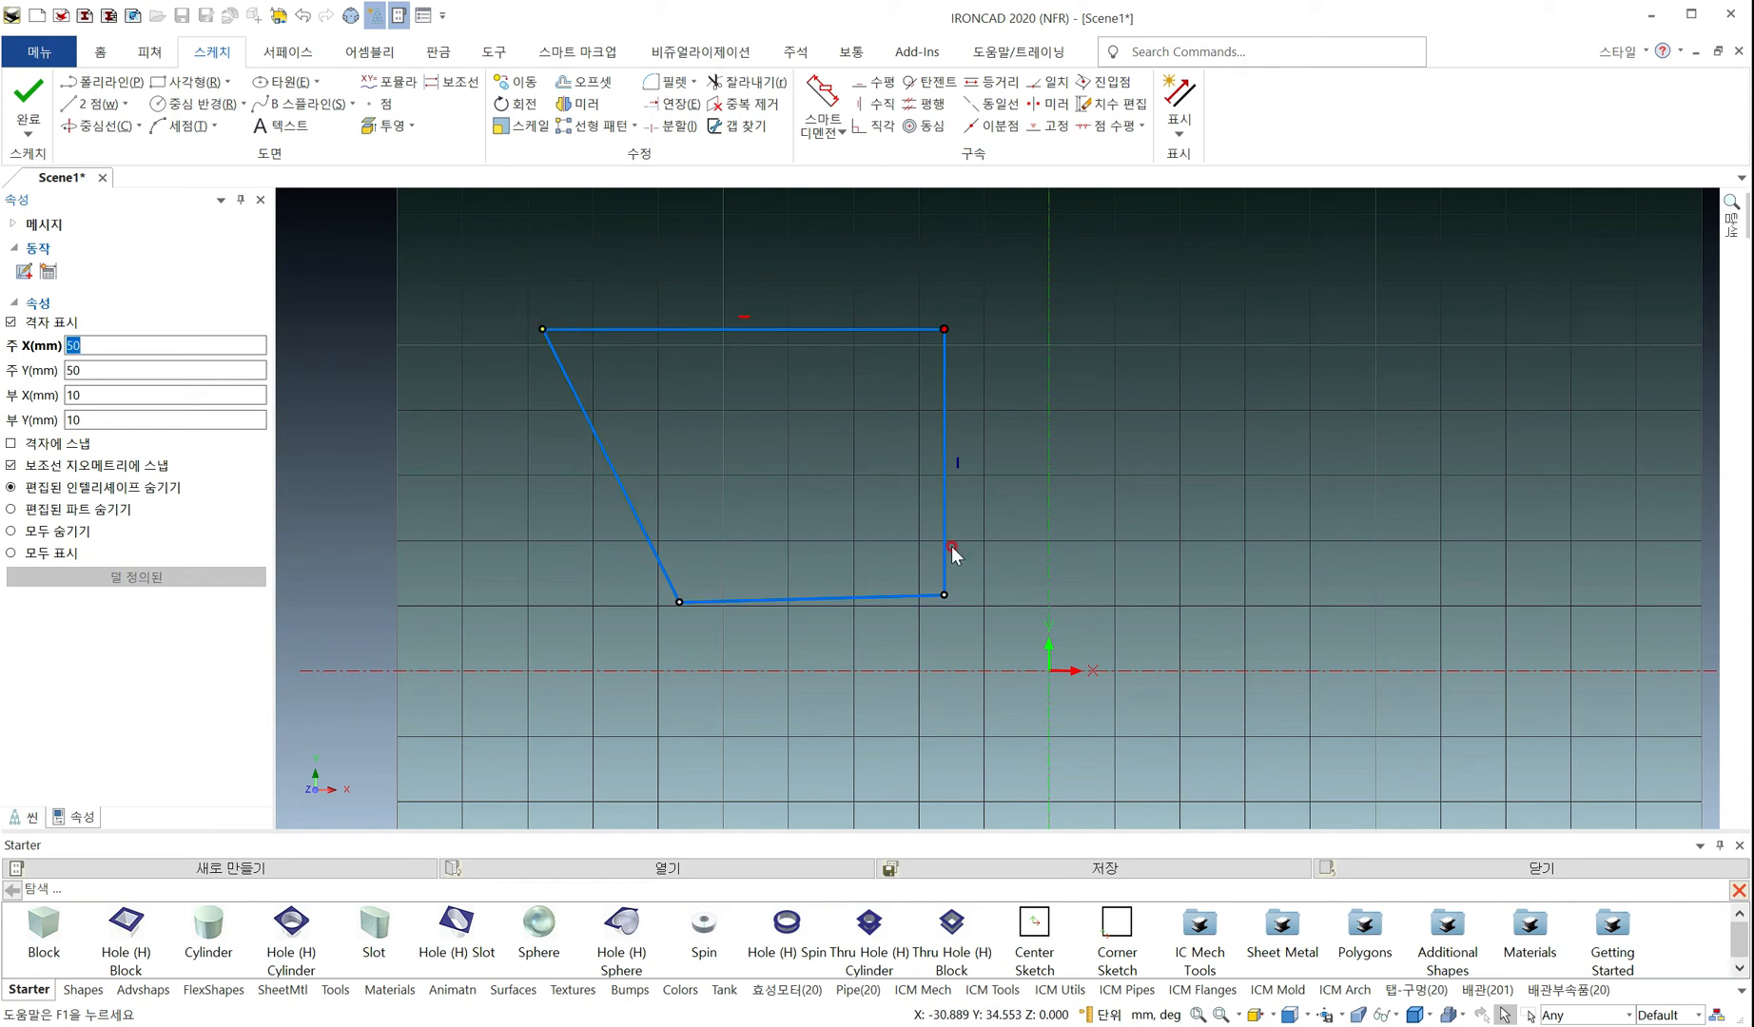
Delete all geometry from the sketch, then review the automatic geometry constraint options and accept them
key("ctrl+a")
key("Delete")
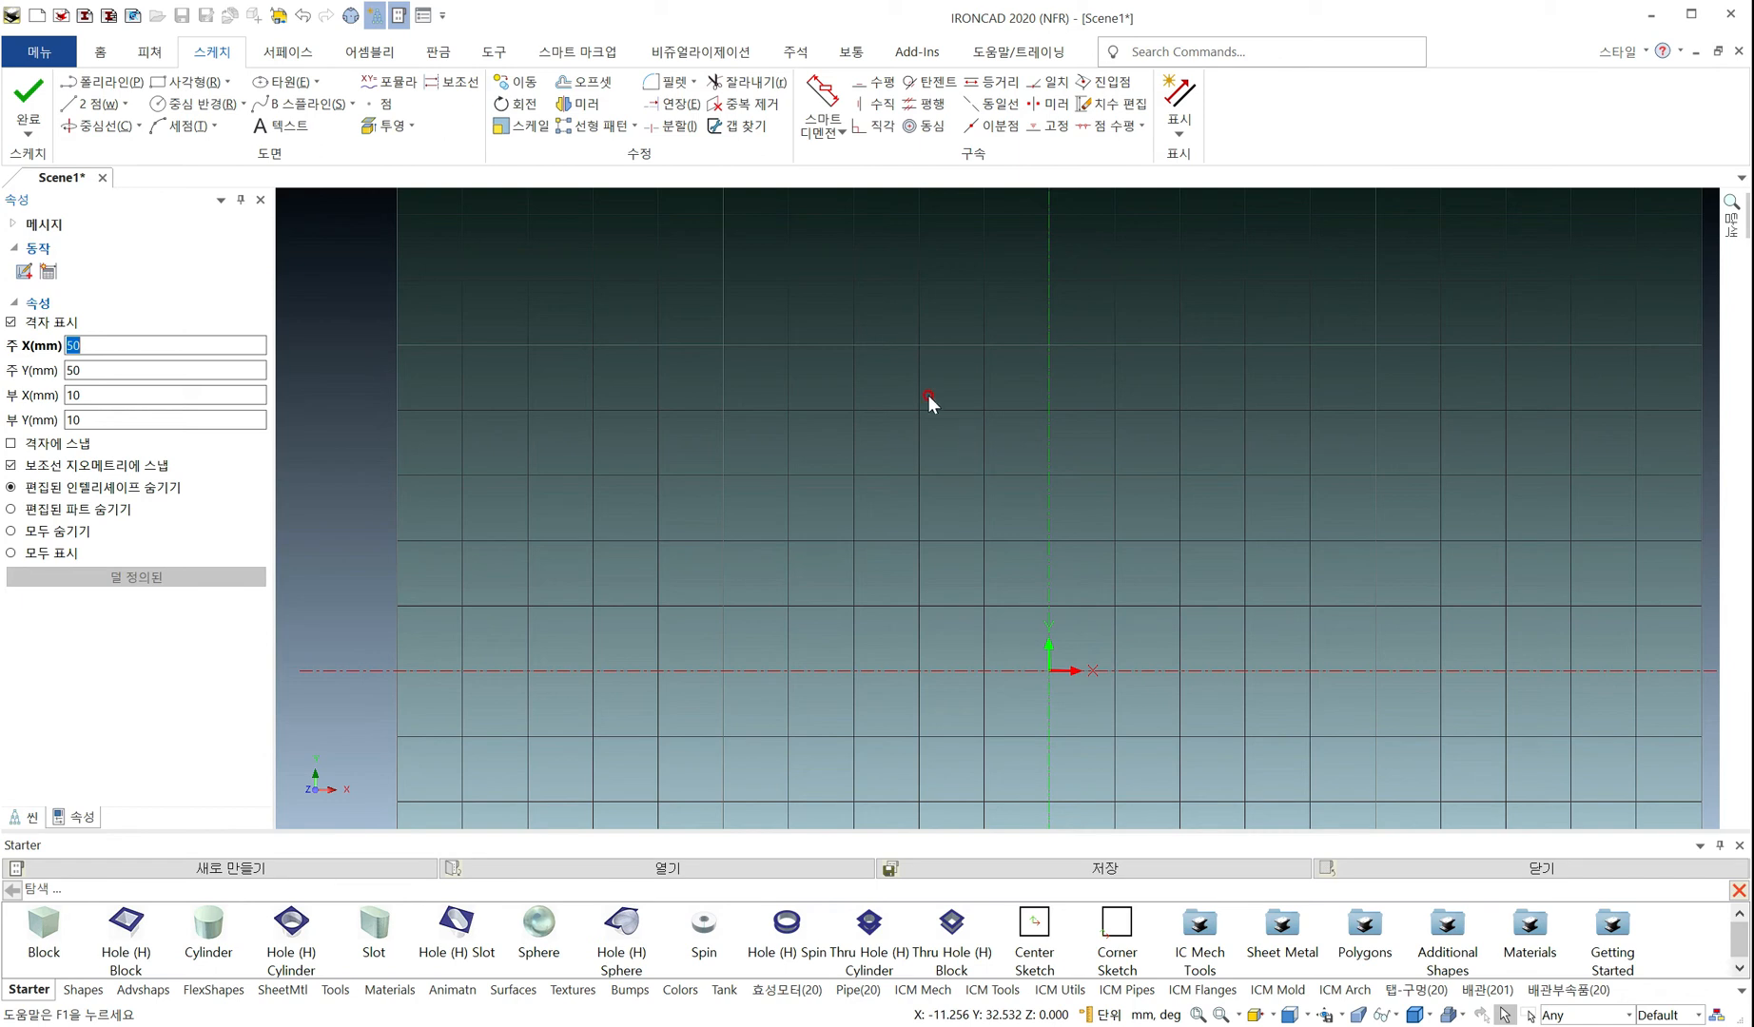
right_click(866, 396)
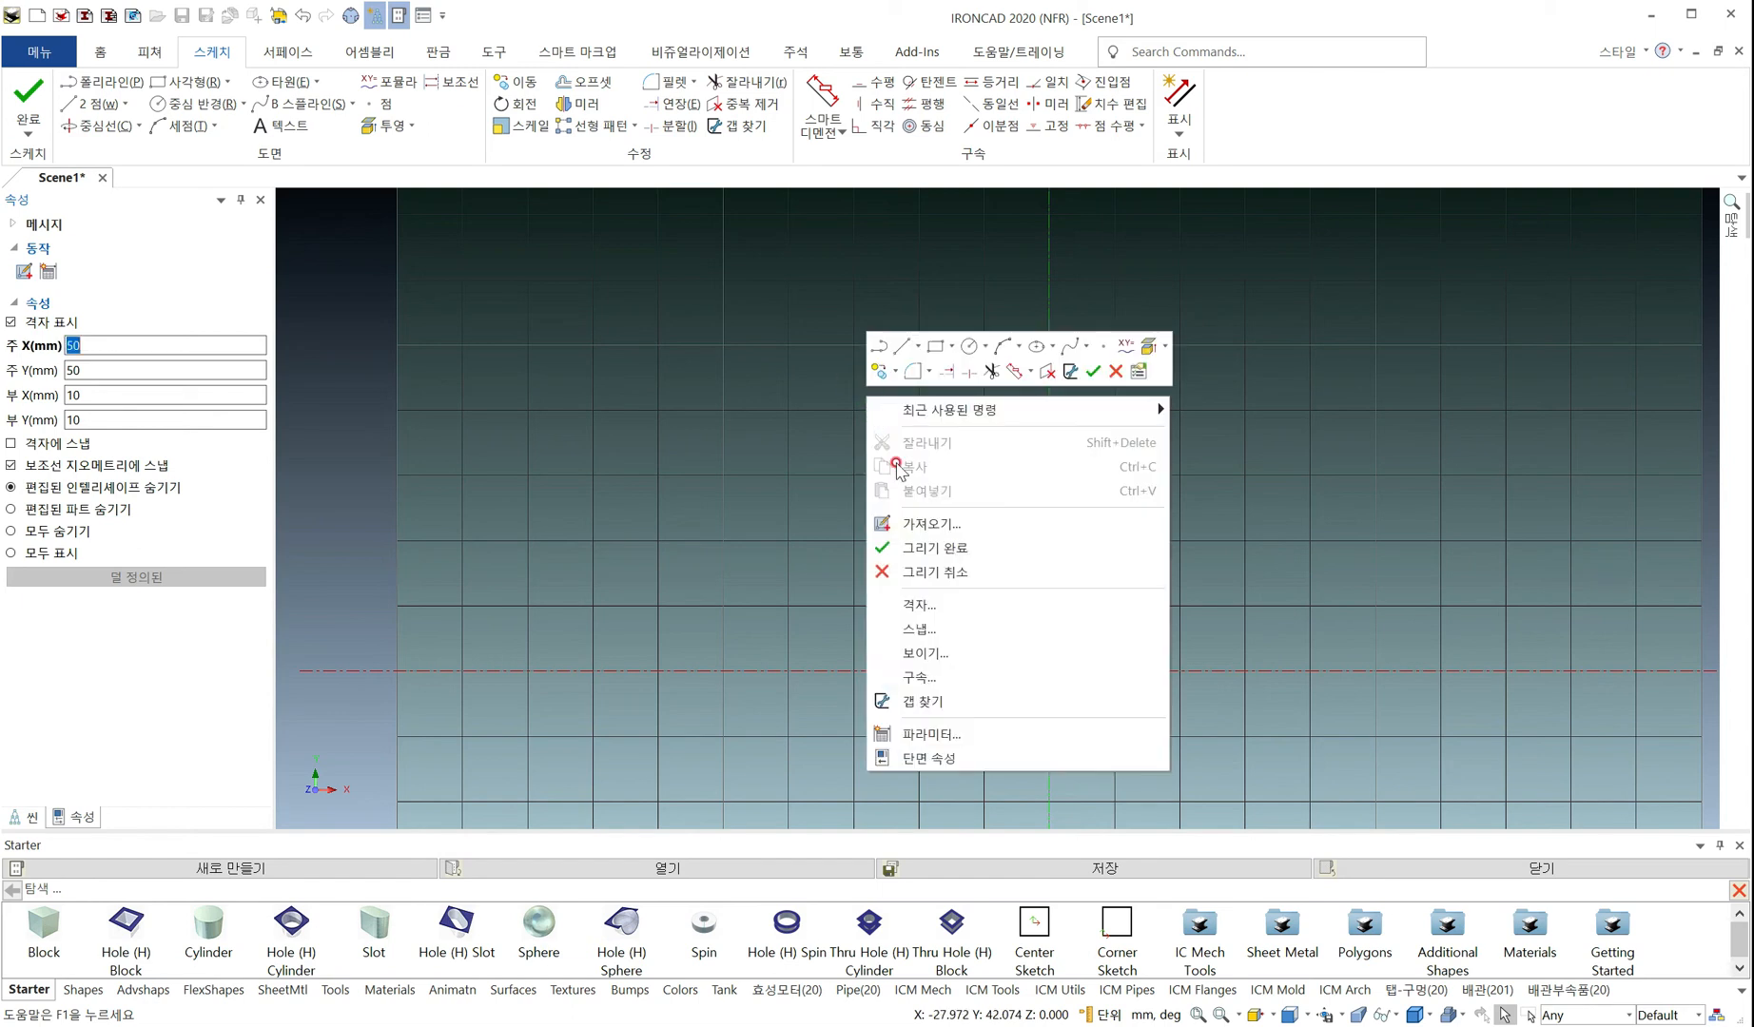
left_click(984, 673)
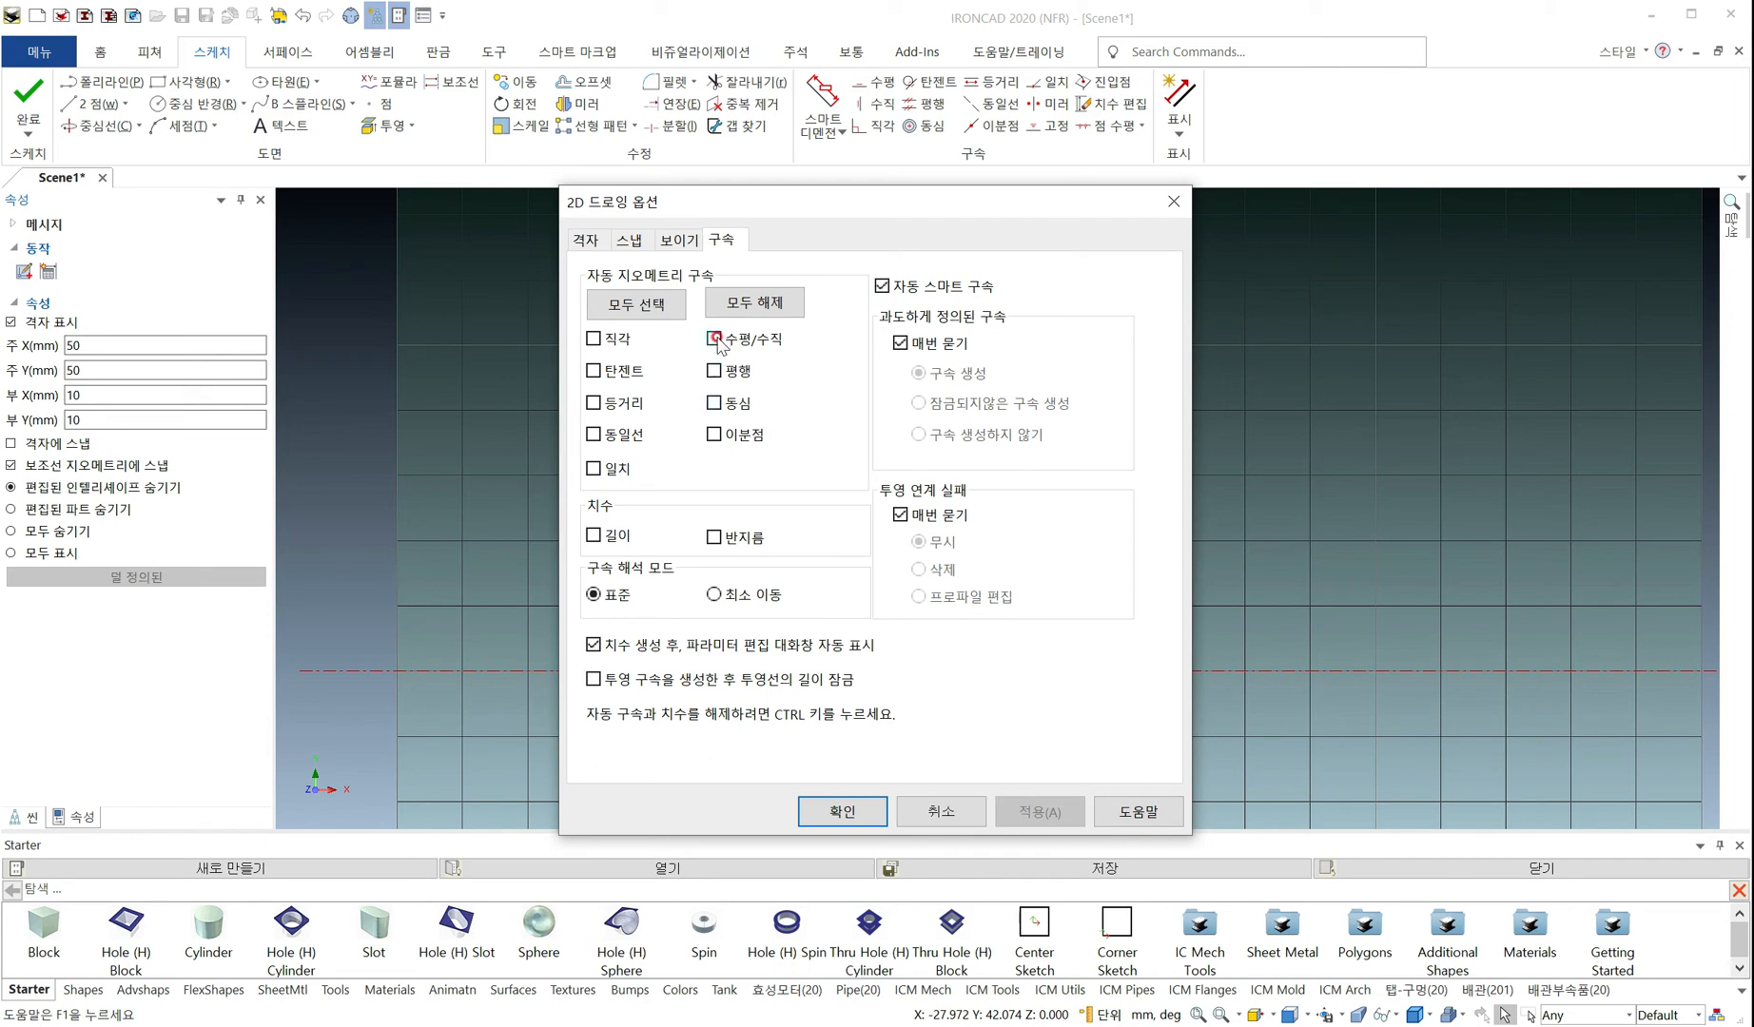
left_click(796, 742)
left_click(837, 812)
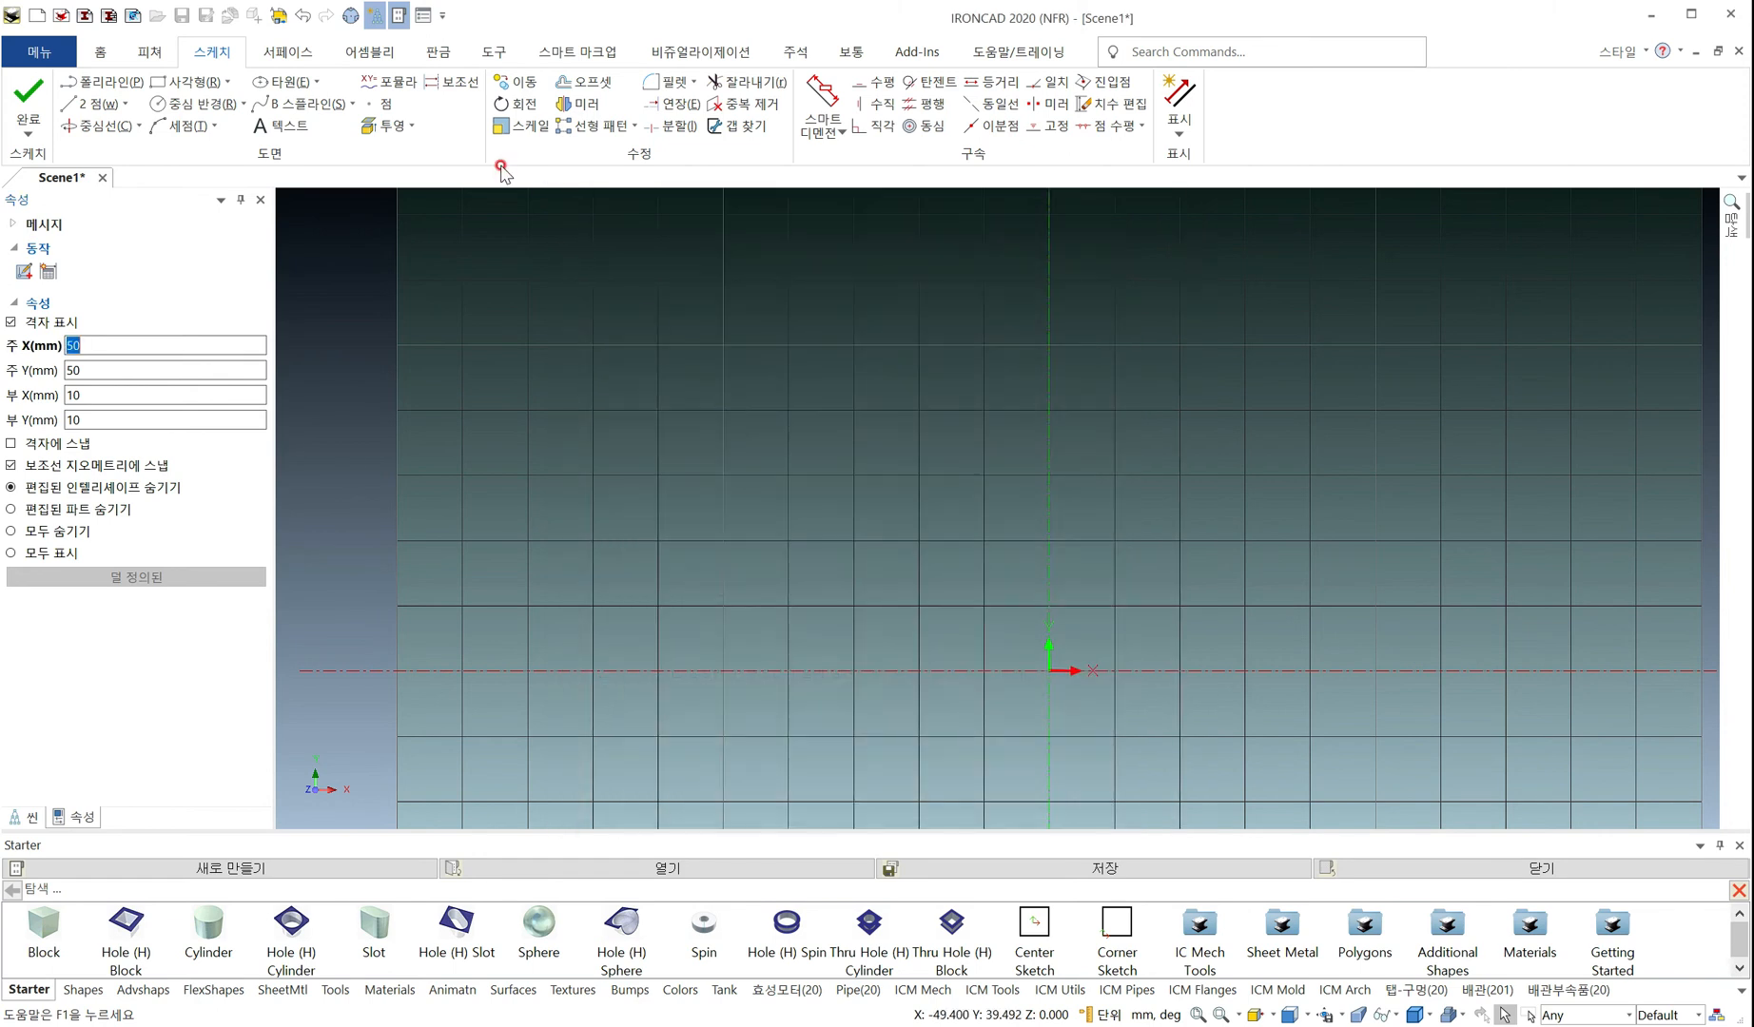
Draw a two-corner rectangle above the X axis, spanning the vertical axis
left_click(186, 83)
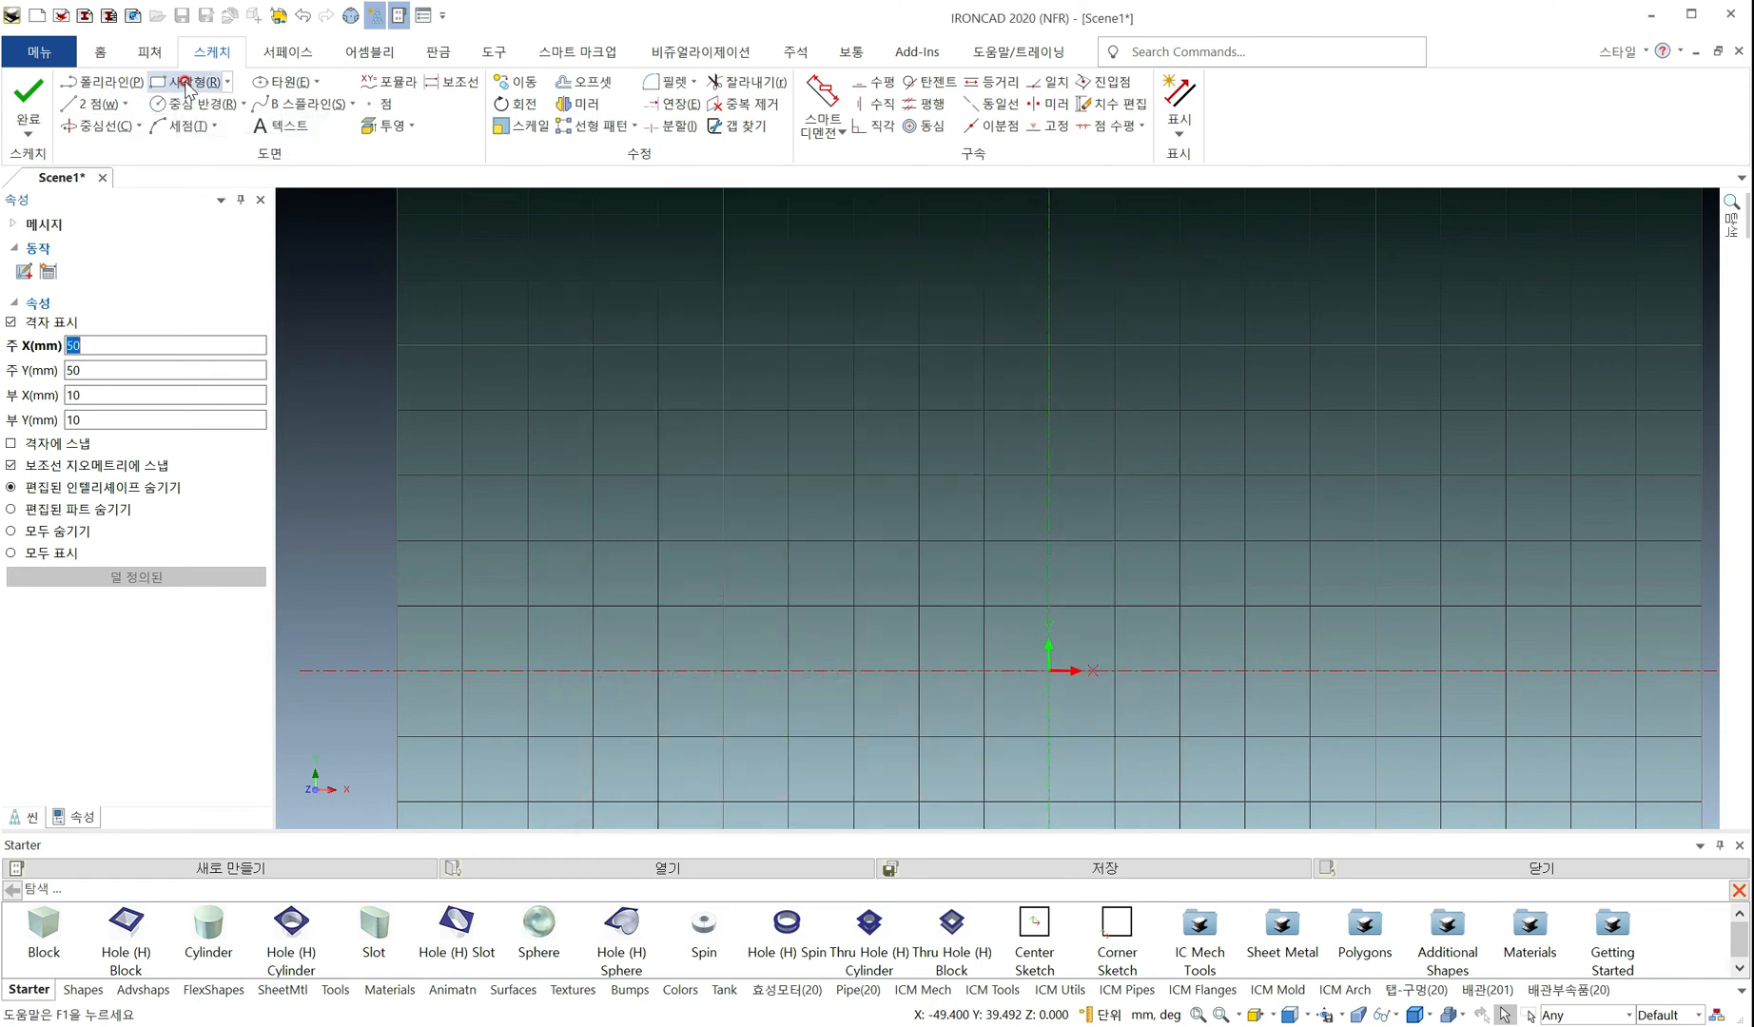
left_click(655, 327)
left_click(1167, 597)
key("Escape")
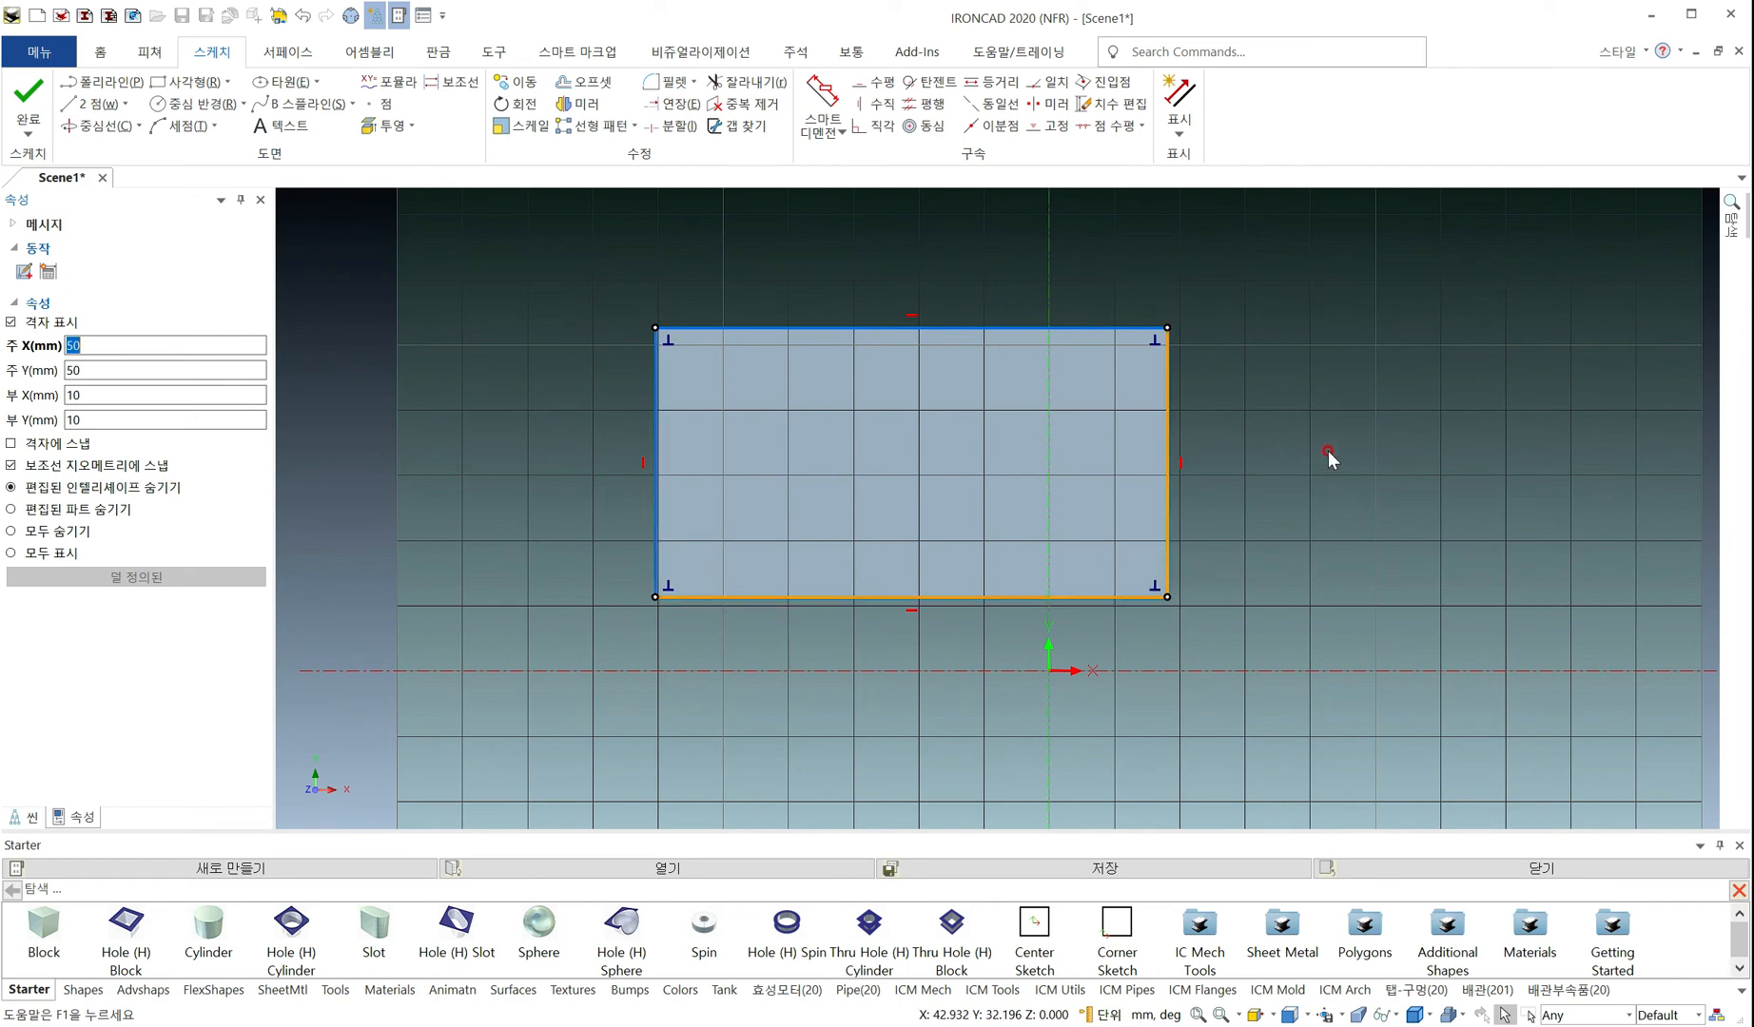
Toggle the automatic horizontal/vertical geometry constraint in the 2D drawing options and accept
middle_click_drag(1311, 508, 1119, 501)
right_click(1130, 369)
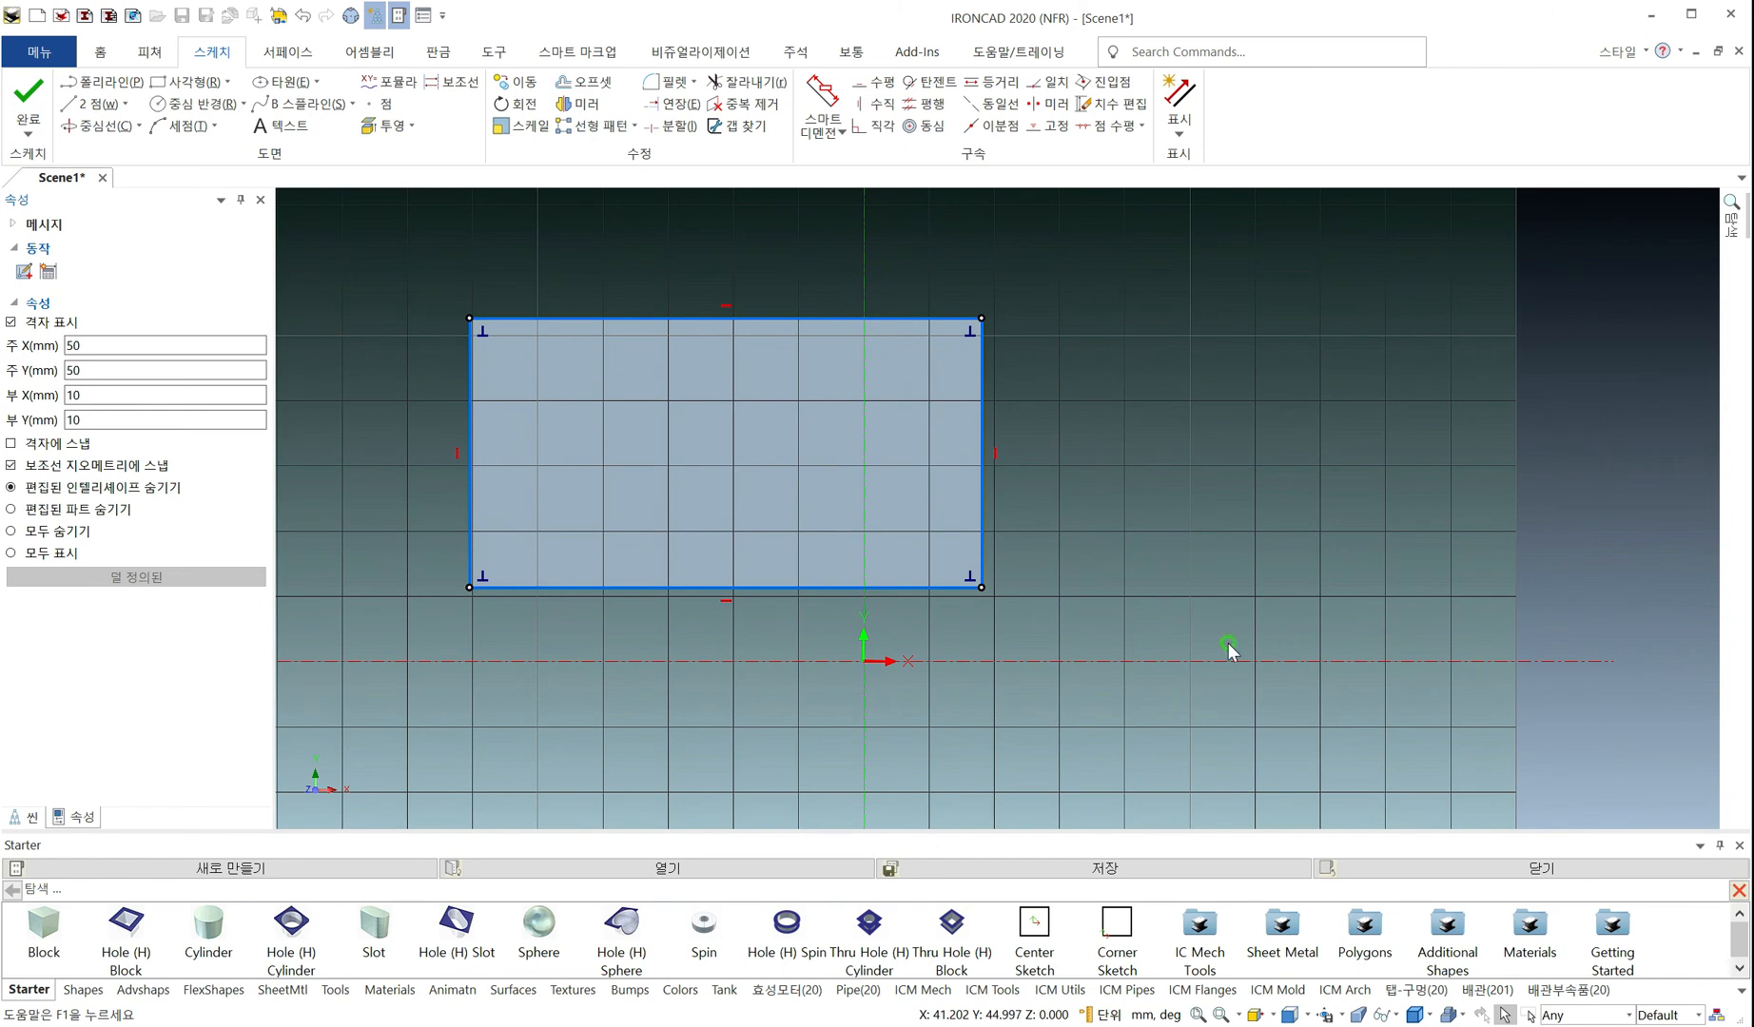
left_click(1265, 650)
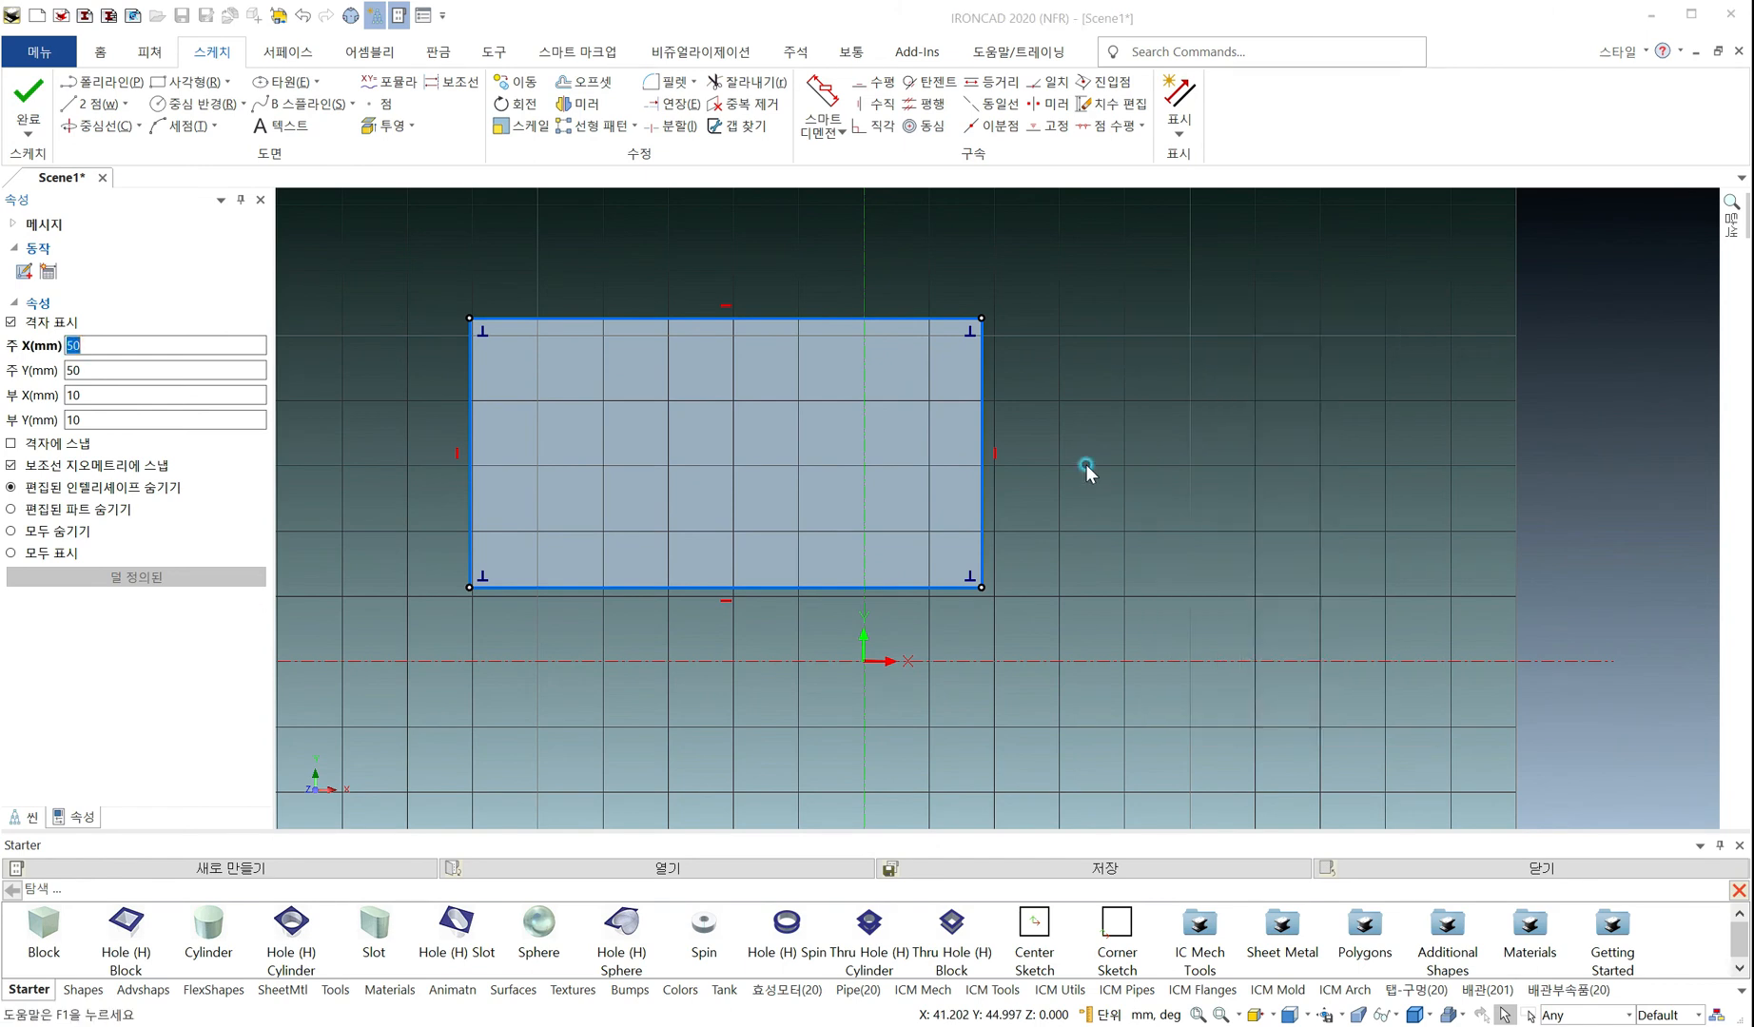
left_click(716, 338)
left_click(868, 809)
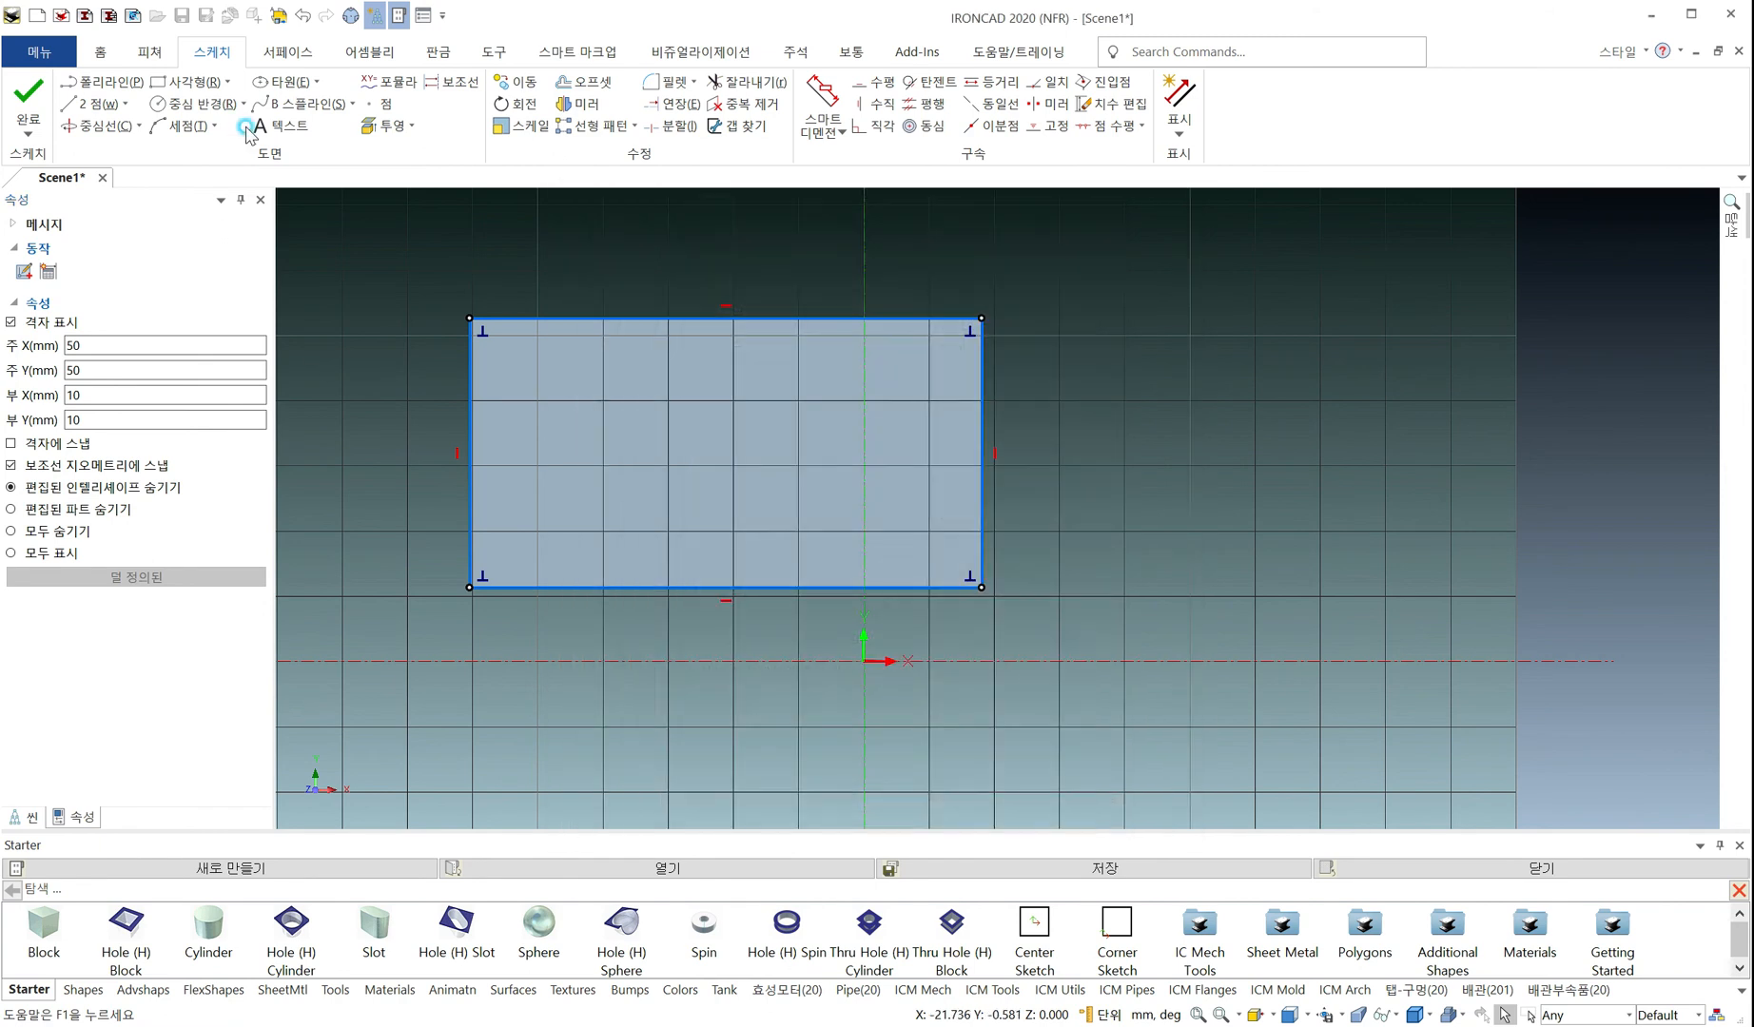
Draw a second rectangle of about 48 by 38 mm to the right of the first one
left_click(185, 81)
left_click(1091, 319)
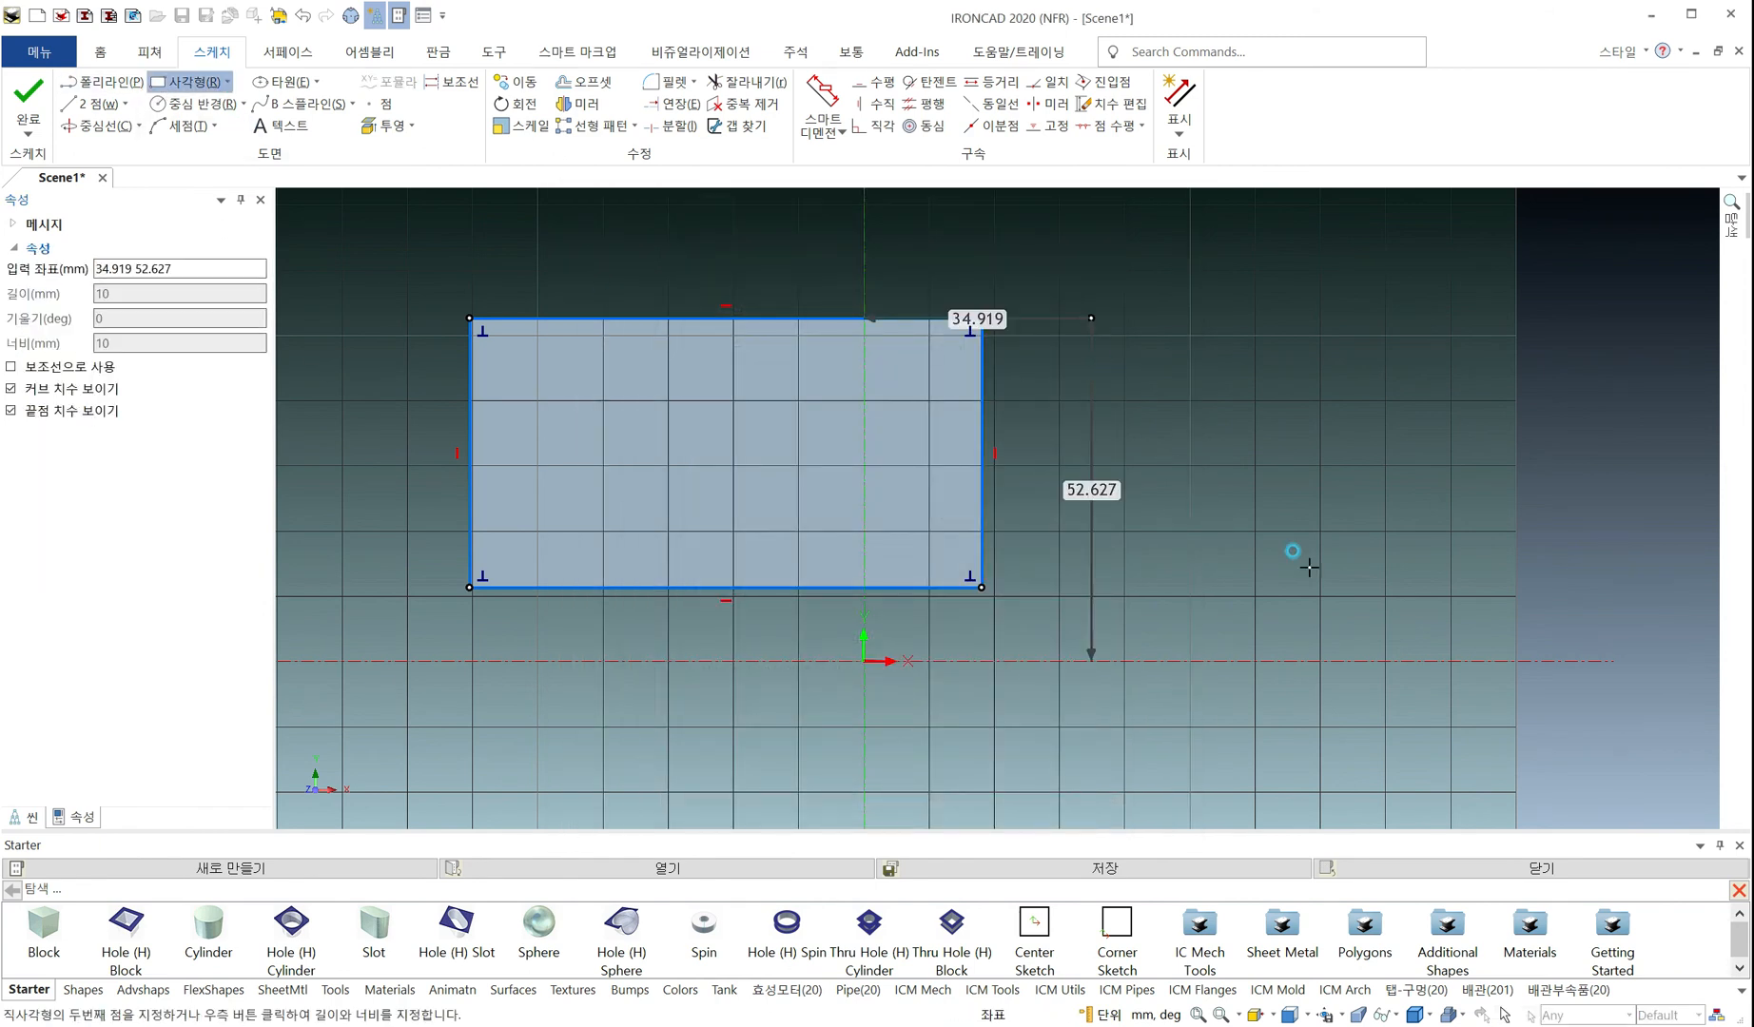
left_click(1402, 565)
middle_click_drag(1333, 671, 913, 697)
key("Escape")
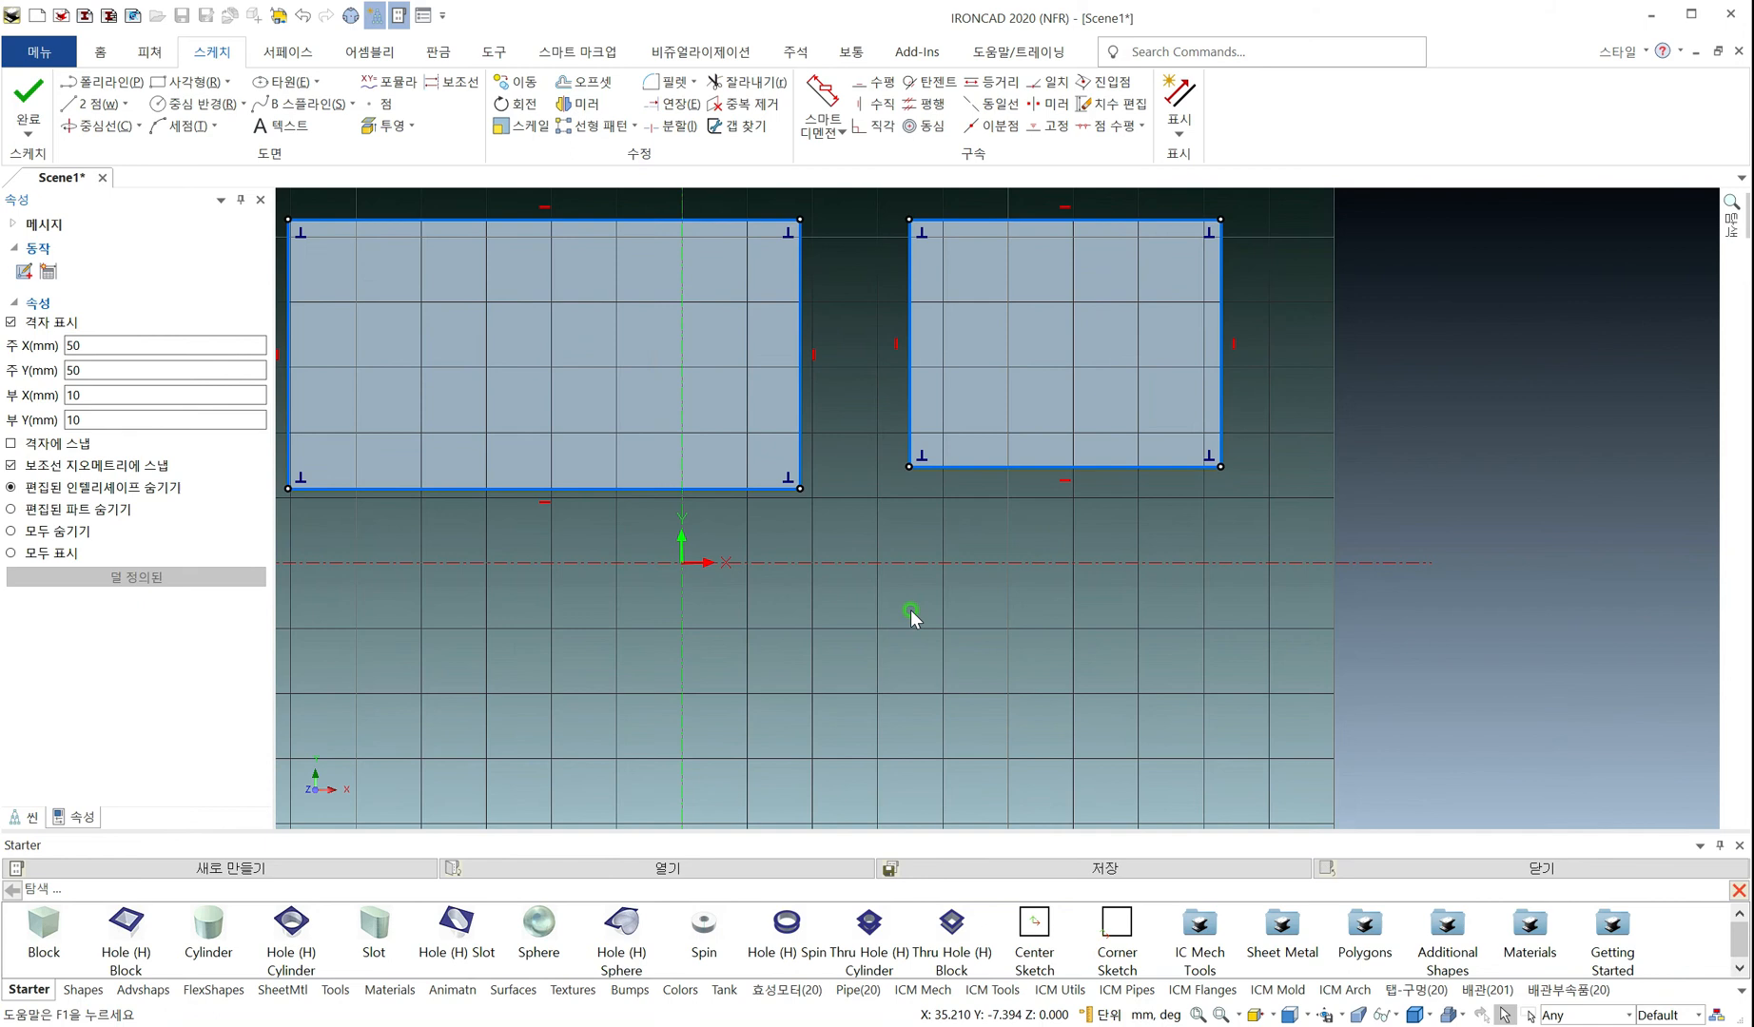
Toggle automatic smart constraints off and on again in the 2D drawing constraint options and accept
right_click(910, 610)
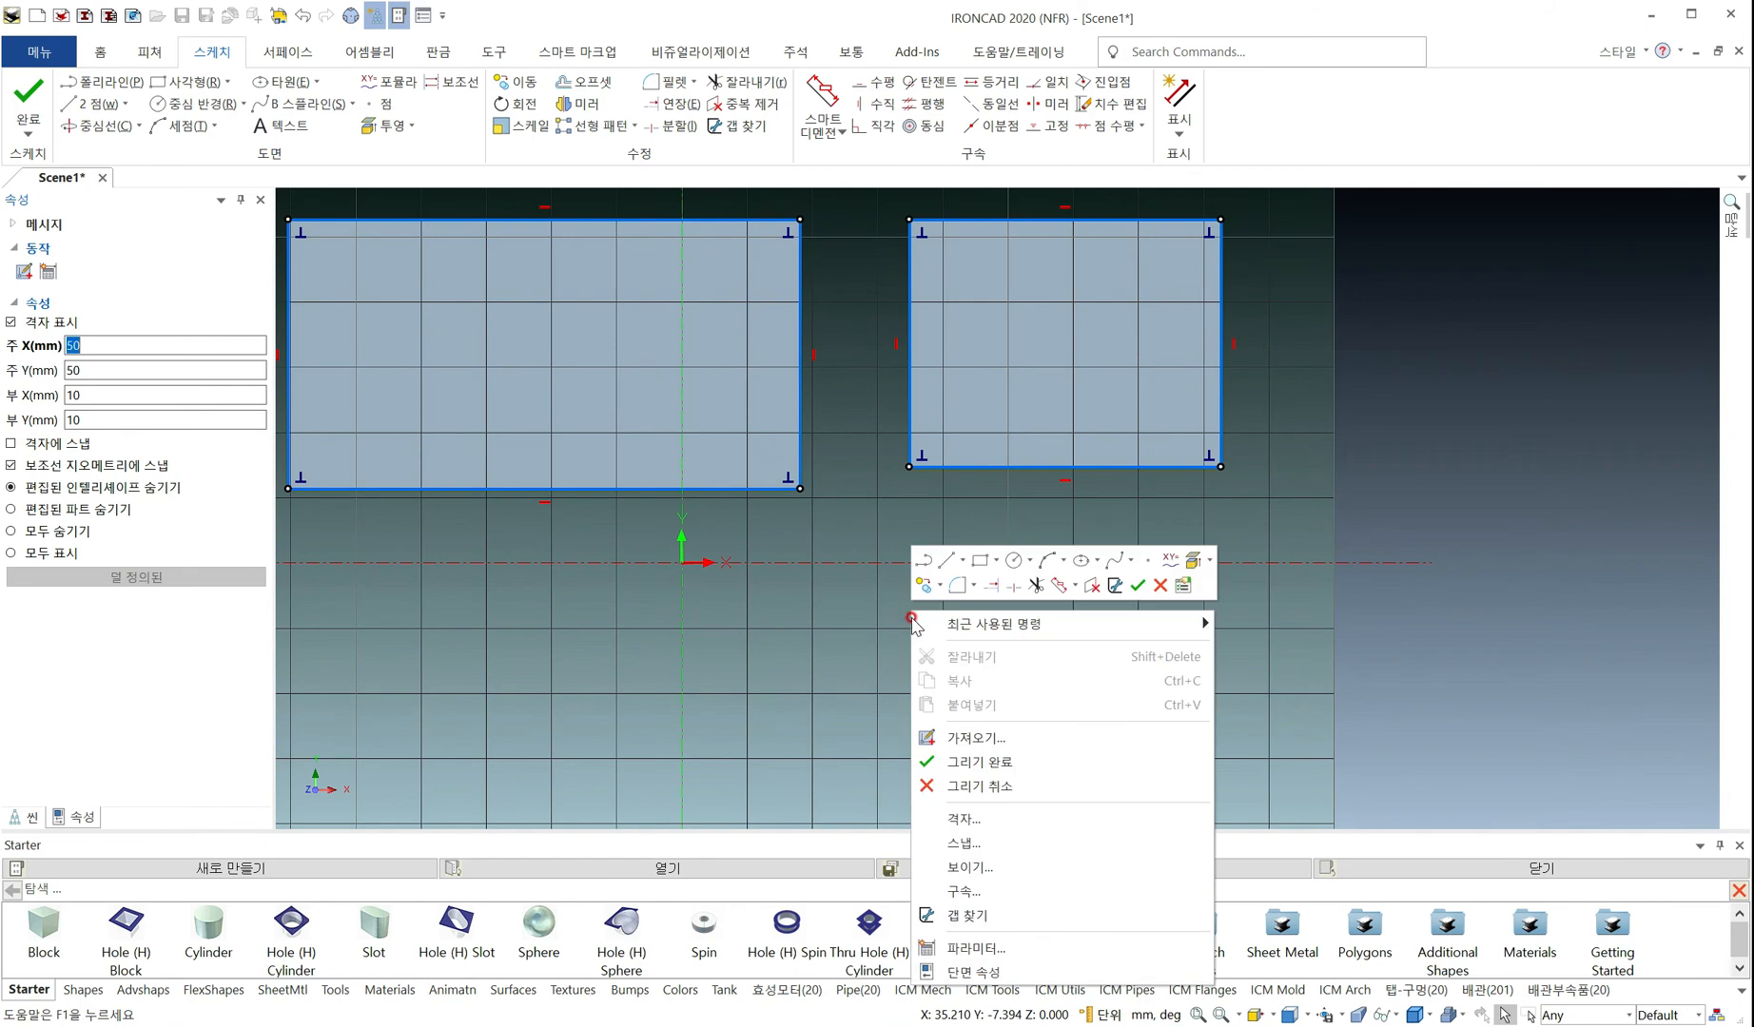
left_click(1015, 889)
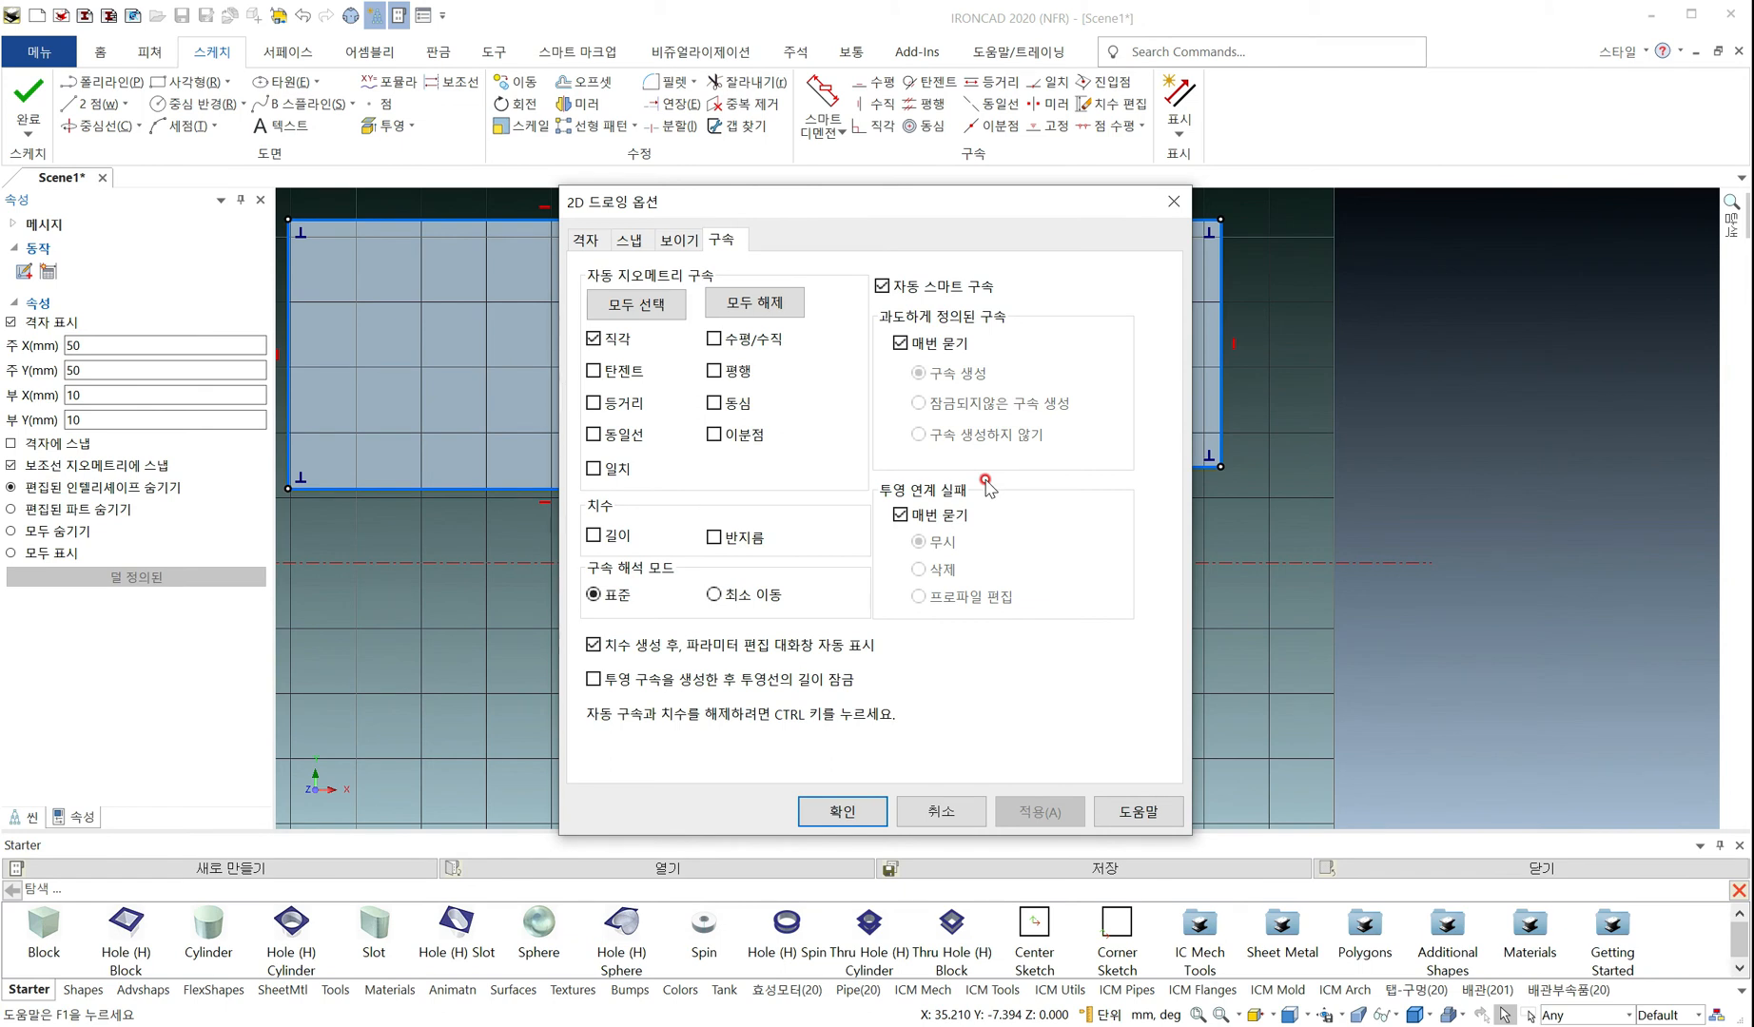
left_click(881, 286)
left_click(880, 287)
left_click(857, 810)
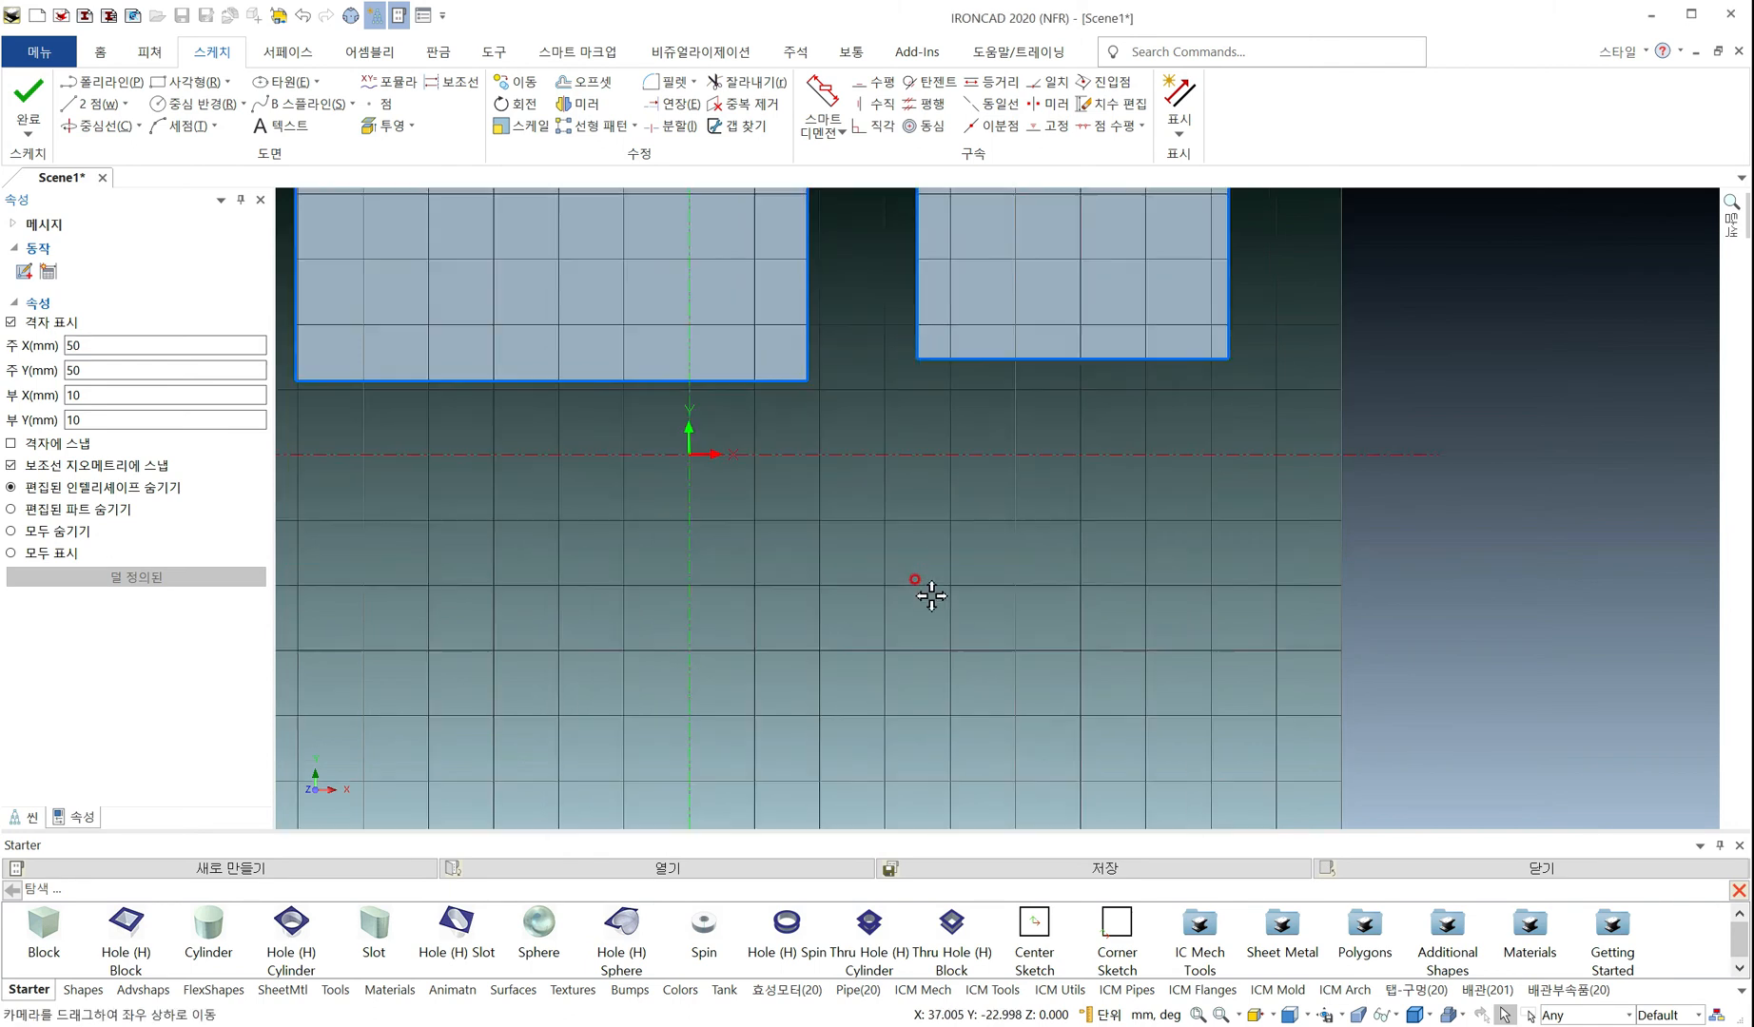
Draw a third, wide rectangle below the X axis, beneath the gap between the first two rectangles
left_click(187, 82)
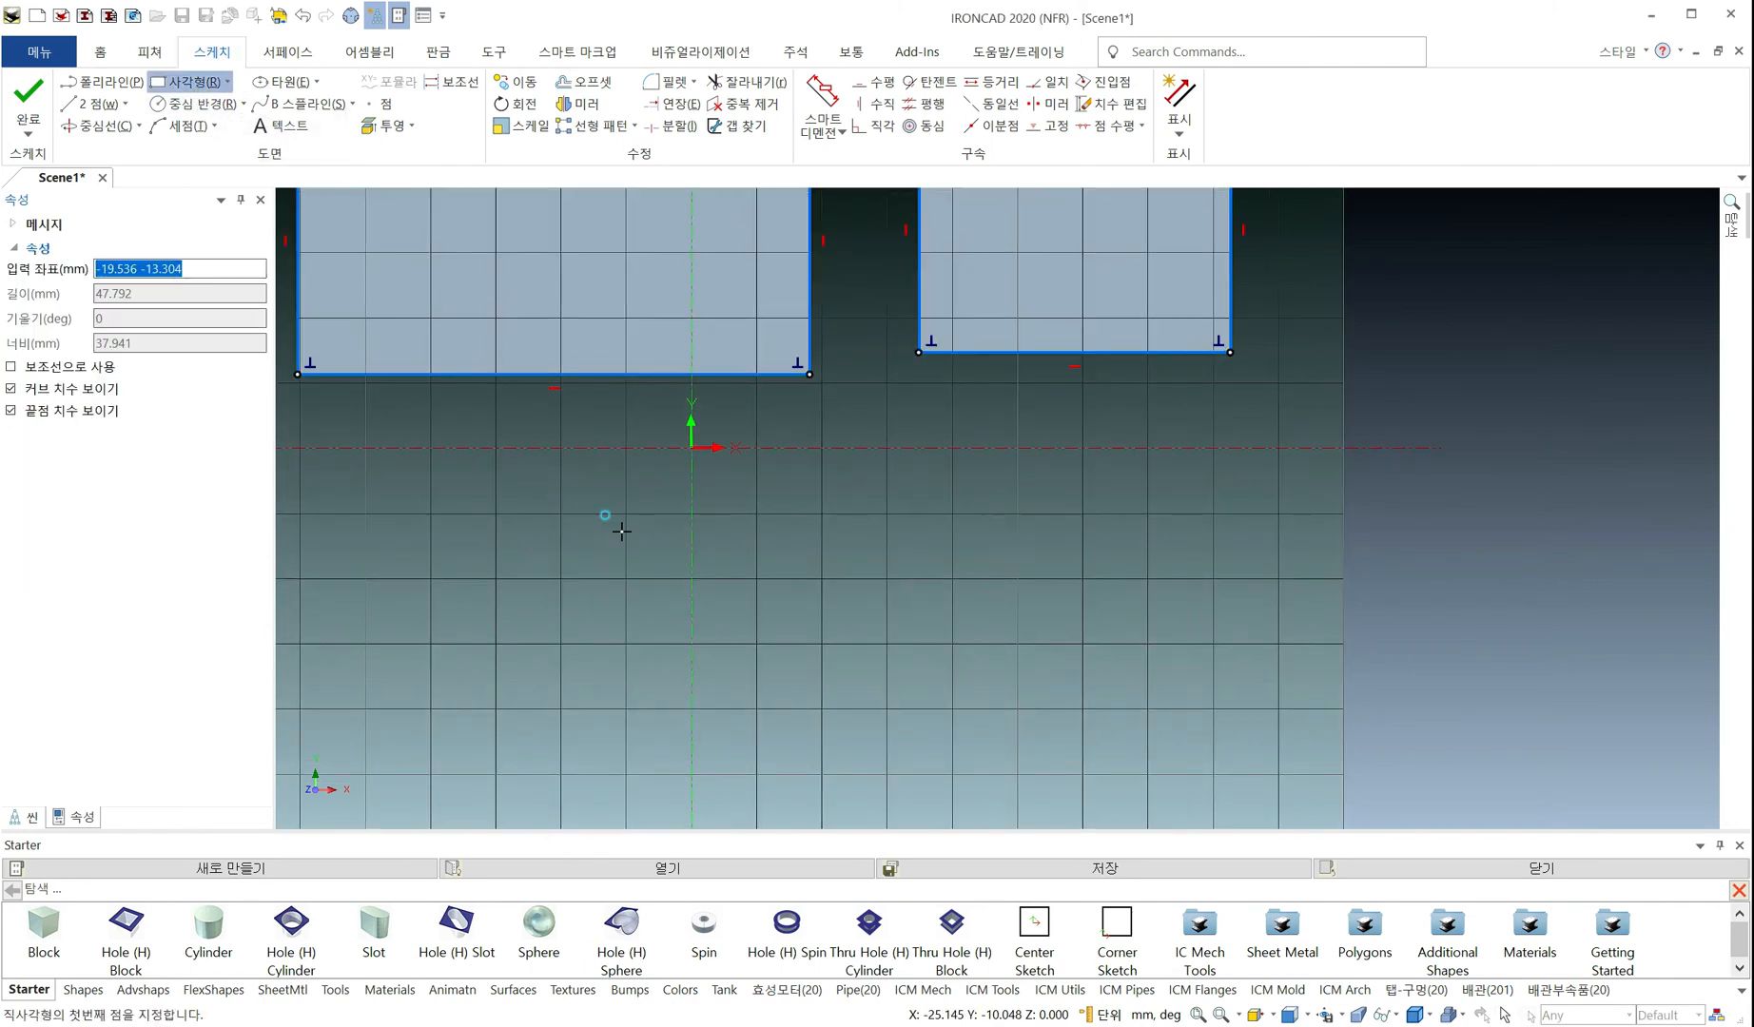
left_click(577, 521)
left_click(1187, 750)
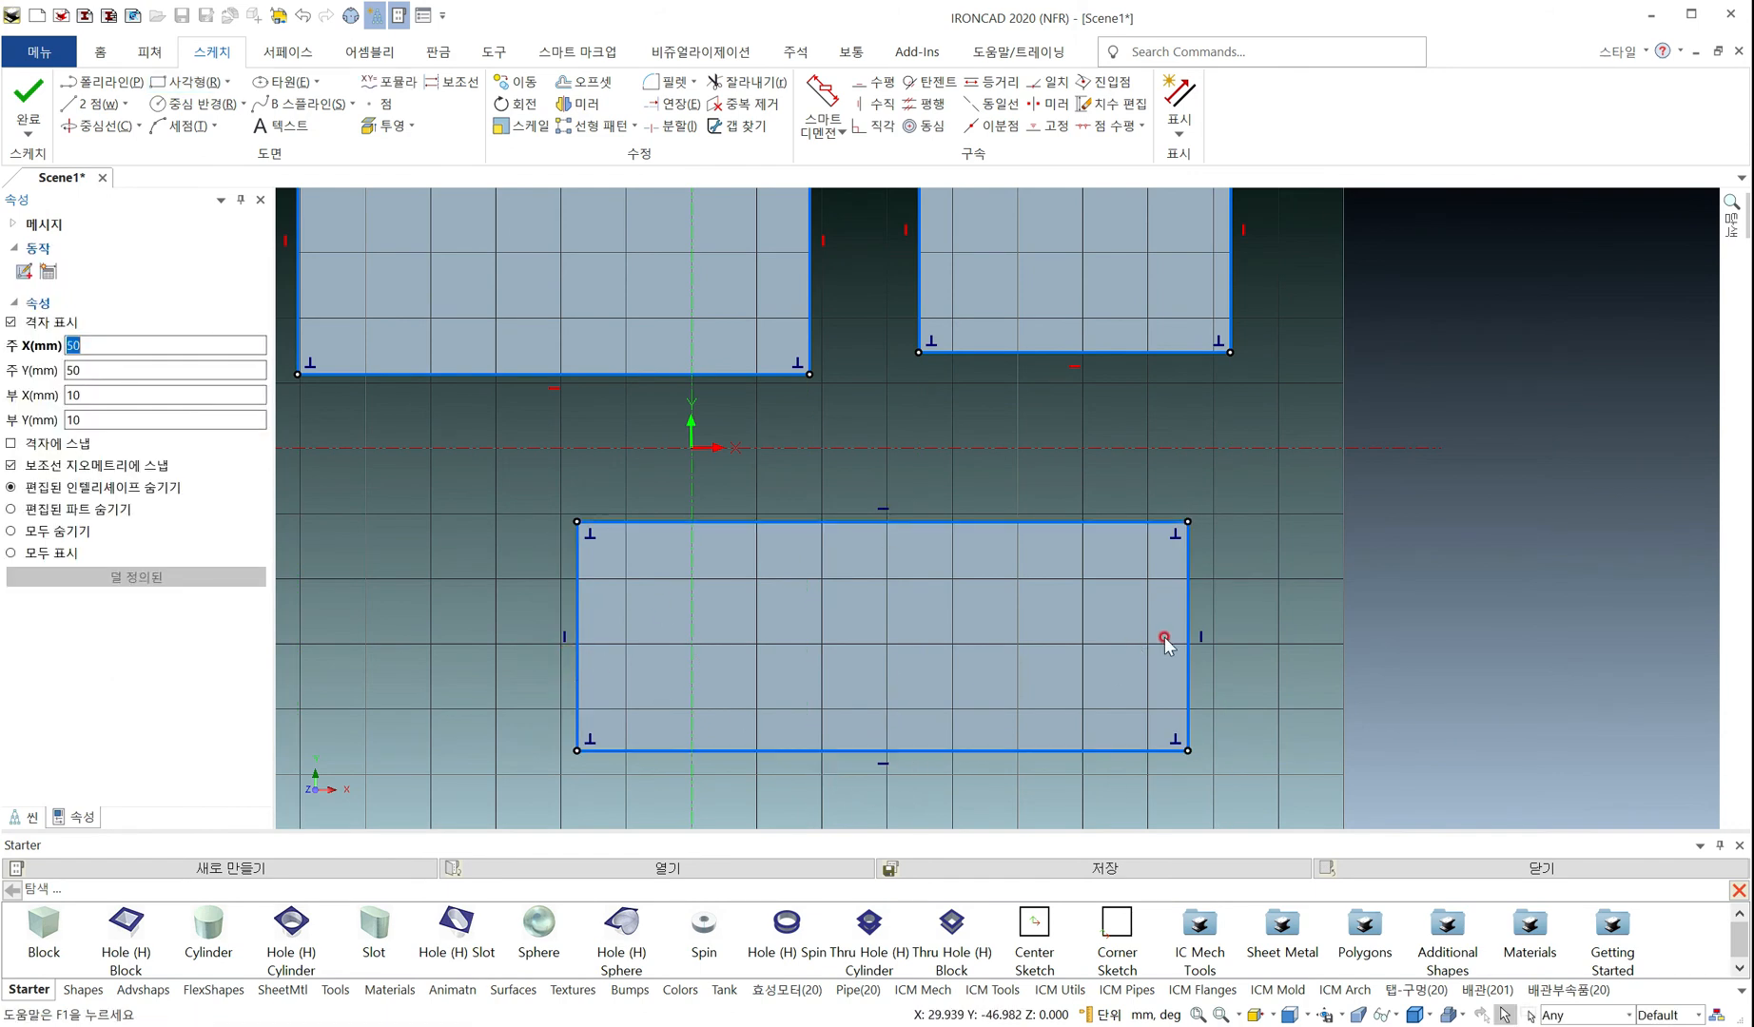
Review the 2D drawing constraint options once more and accept them
middle_click_drag(1208, 643, 727, 660)
right_click(817, 409)
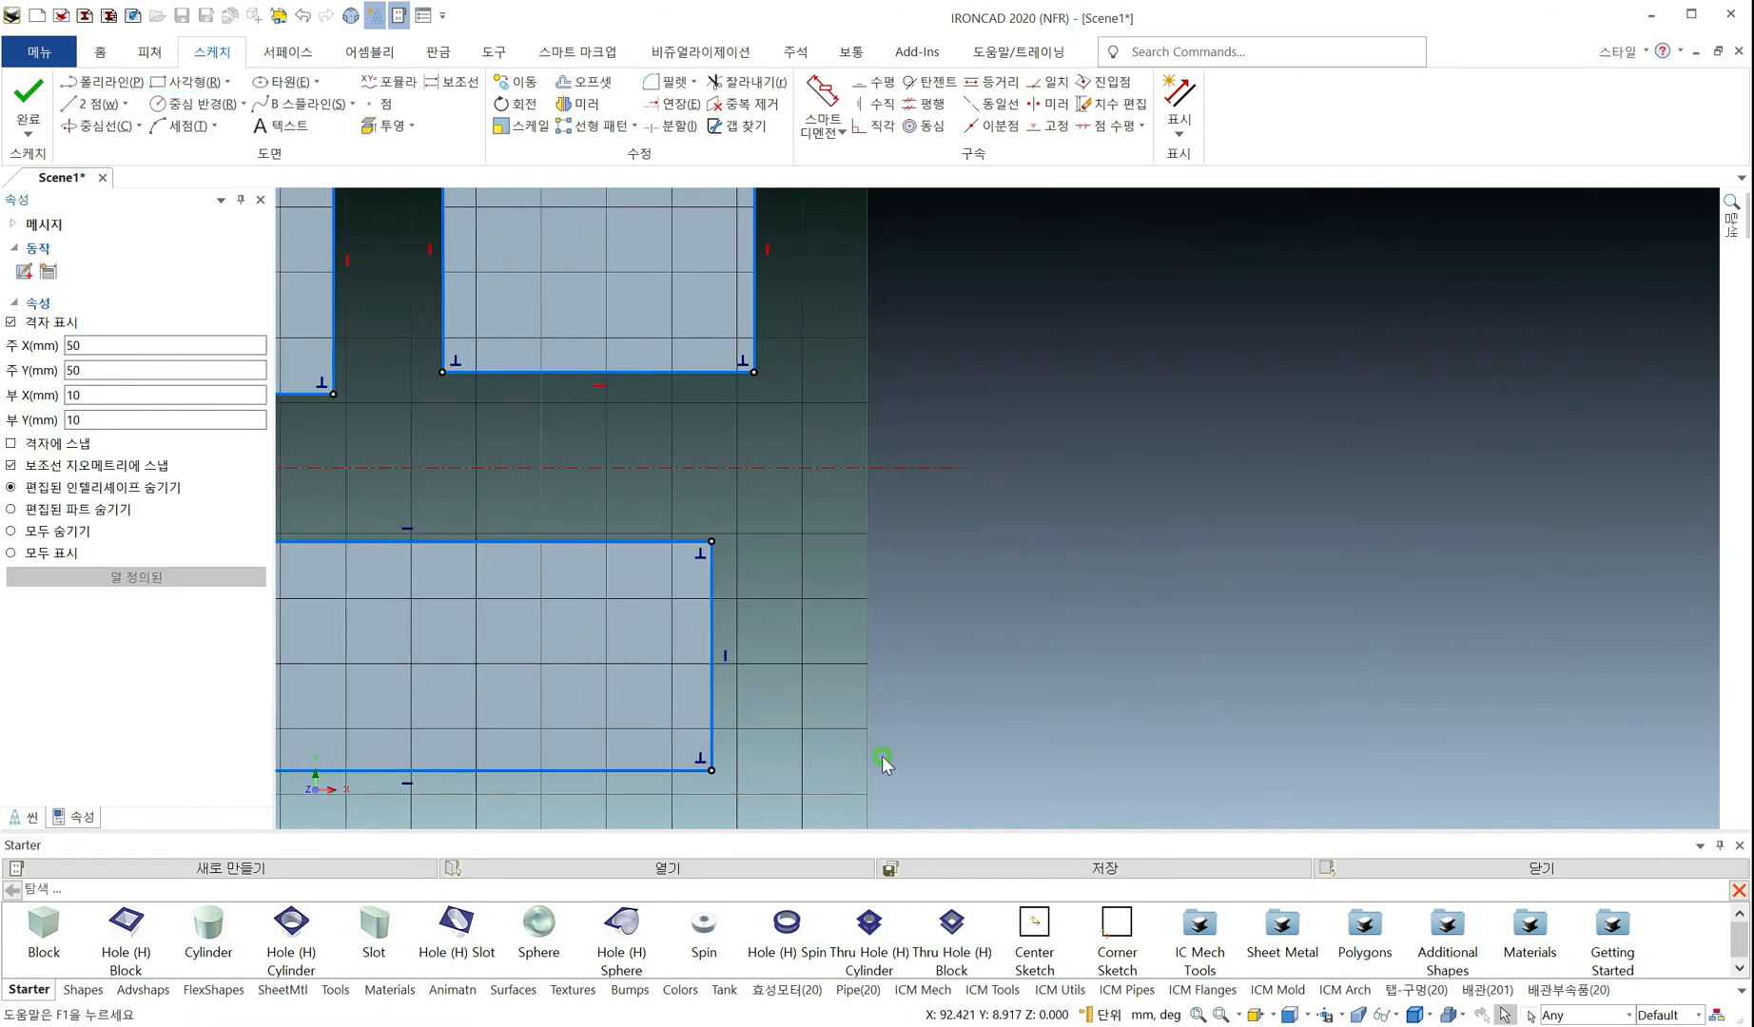
left_click(951, 689)
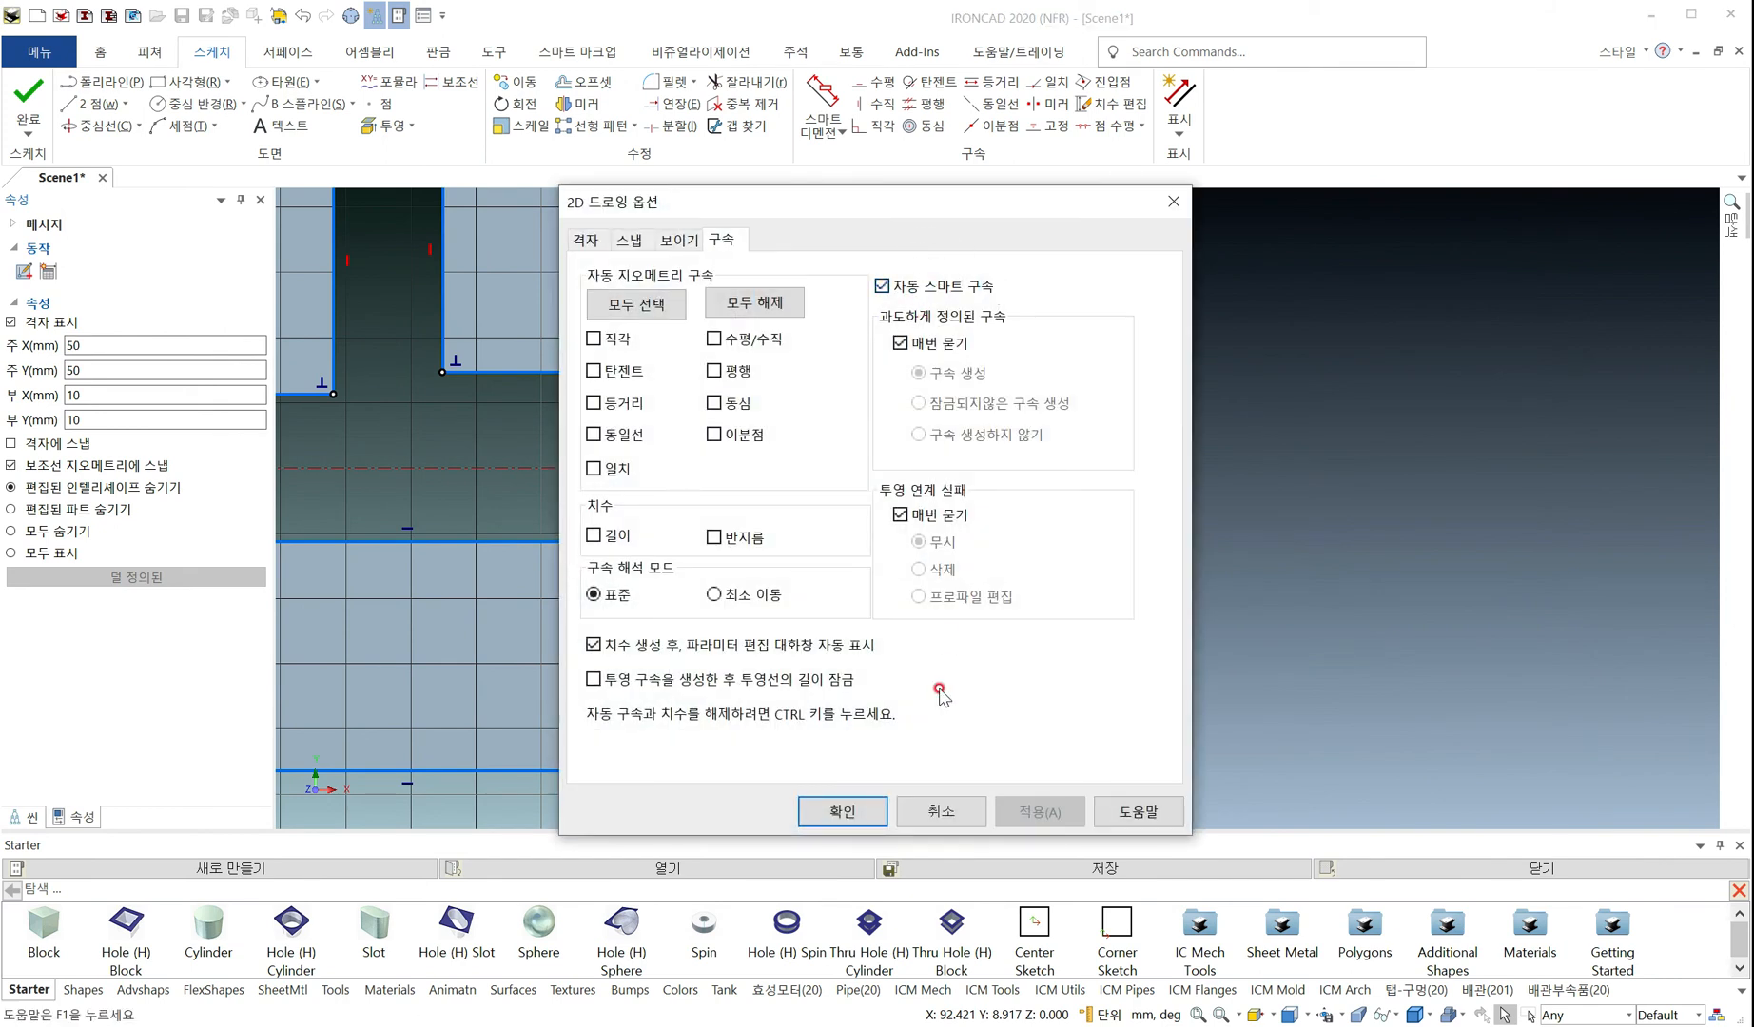
left_click(841, 811)
Draw a fourth rectangle of about 85 by 45 mm across the X axis, to the right of the other three
left_click(82, 201)
left_click(188, 82)
left_click(805, 372)
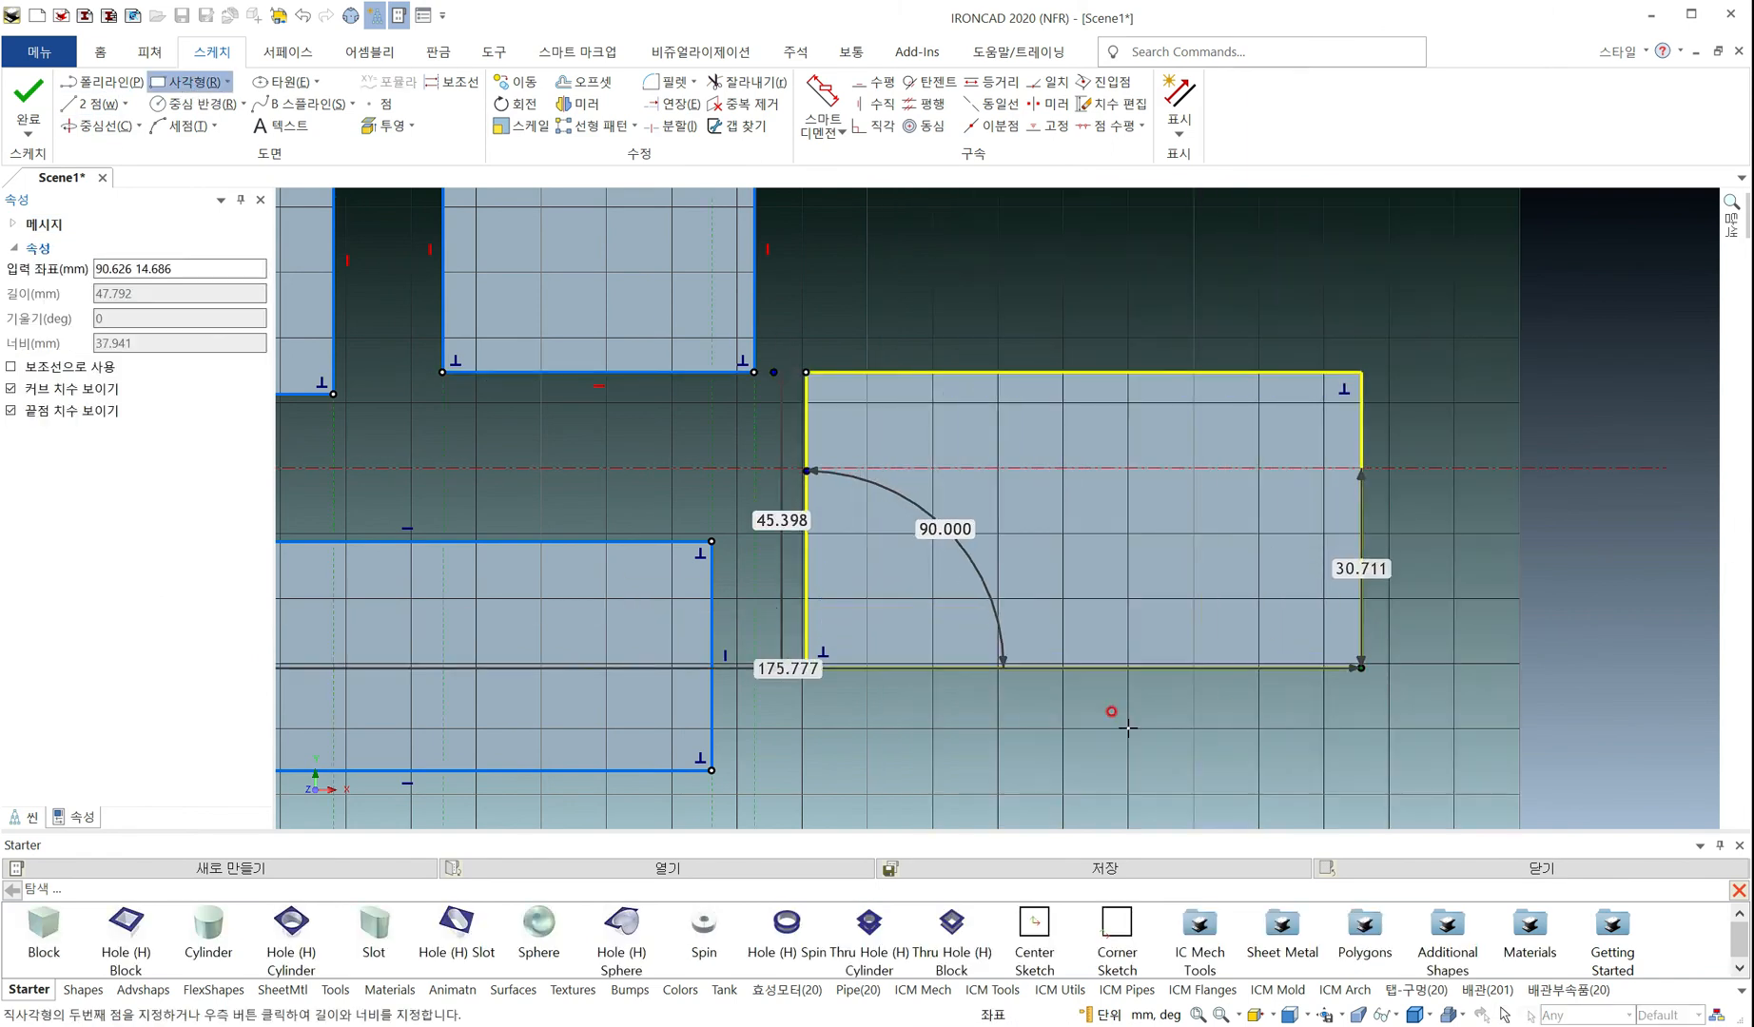
left_click(1361, 668)
key("Escape")
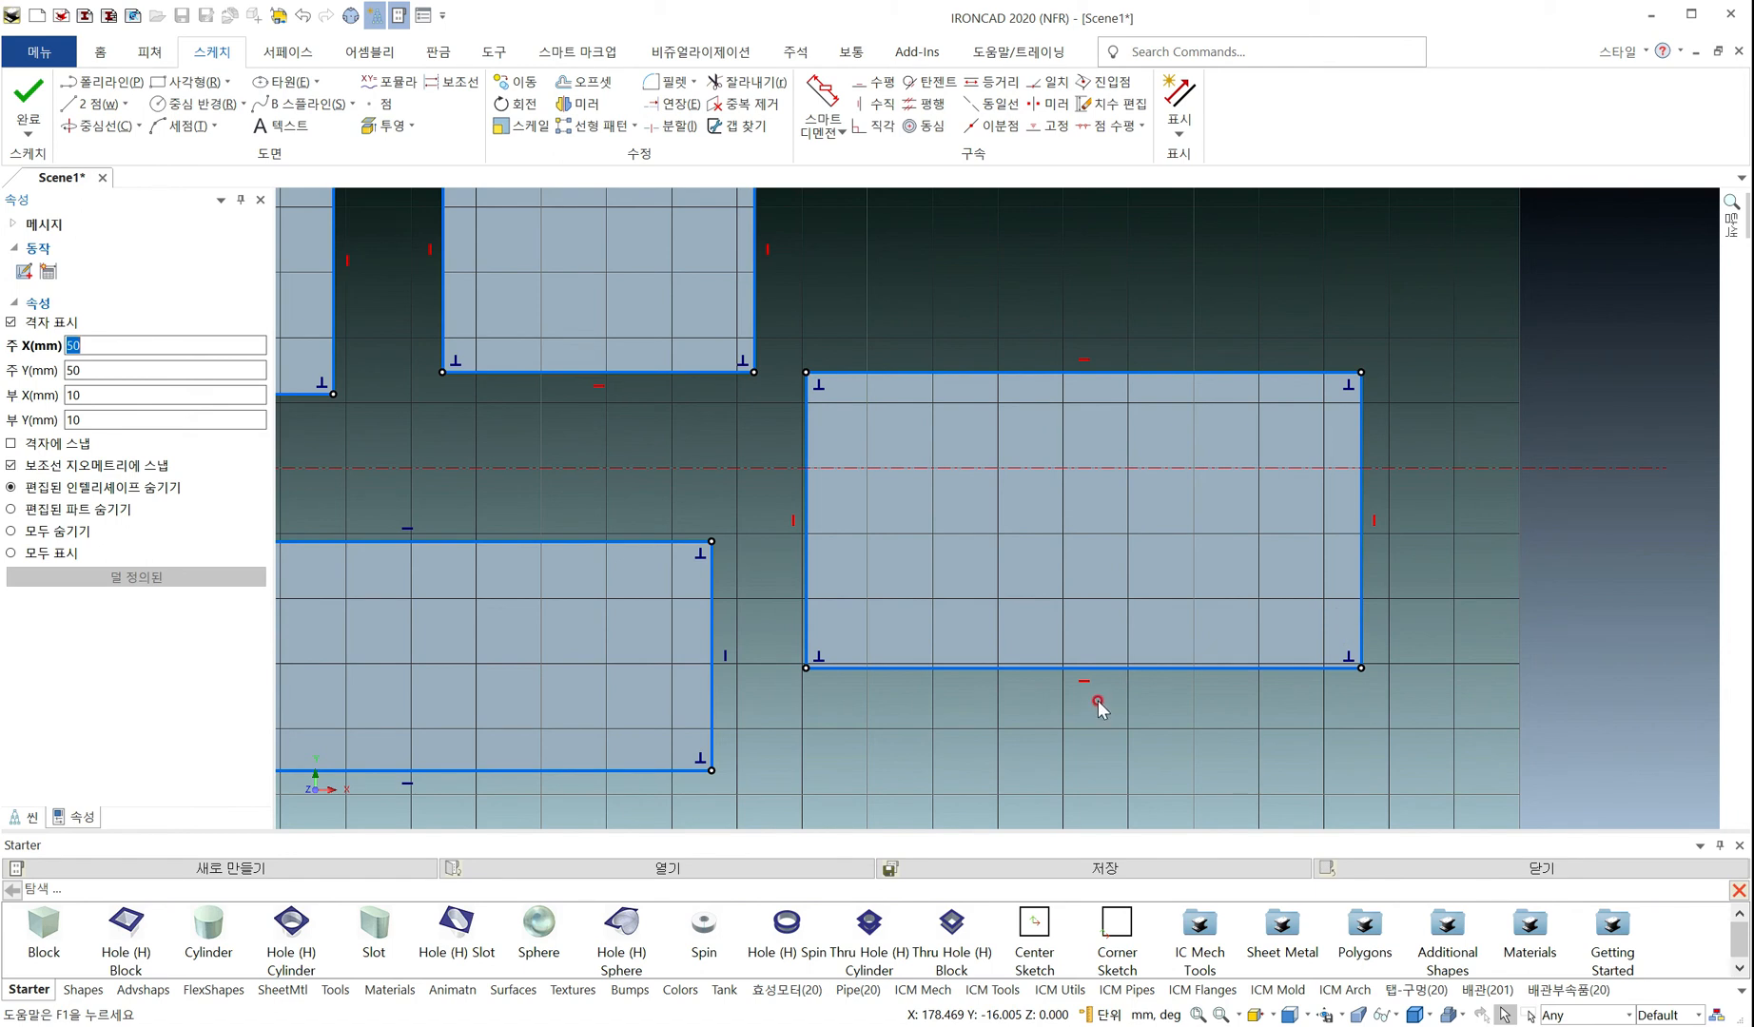
Disconnect the edges at the lower-left corner of the rectangle below the X axis
scroll(790, 566, "down", 4)
scroll(667, 573, "up", 3)
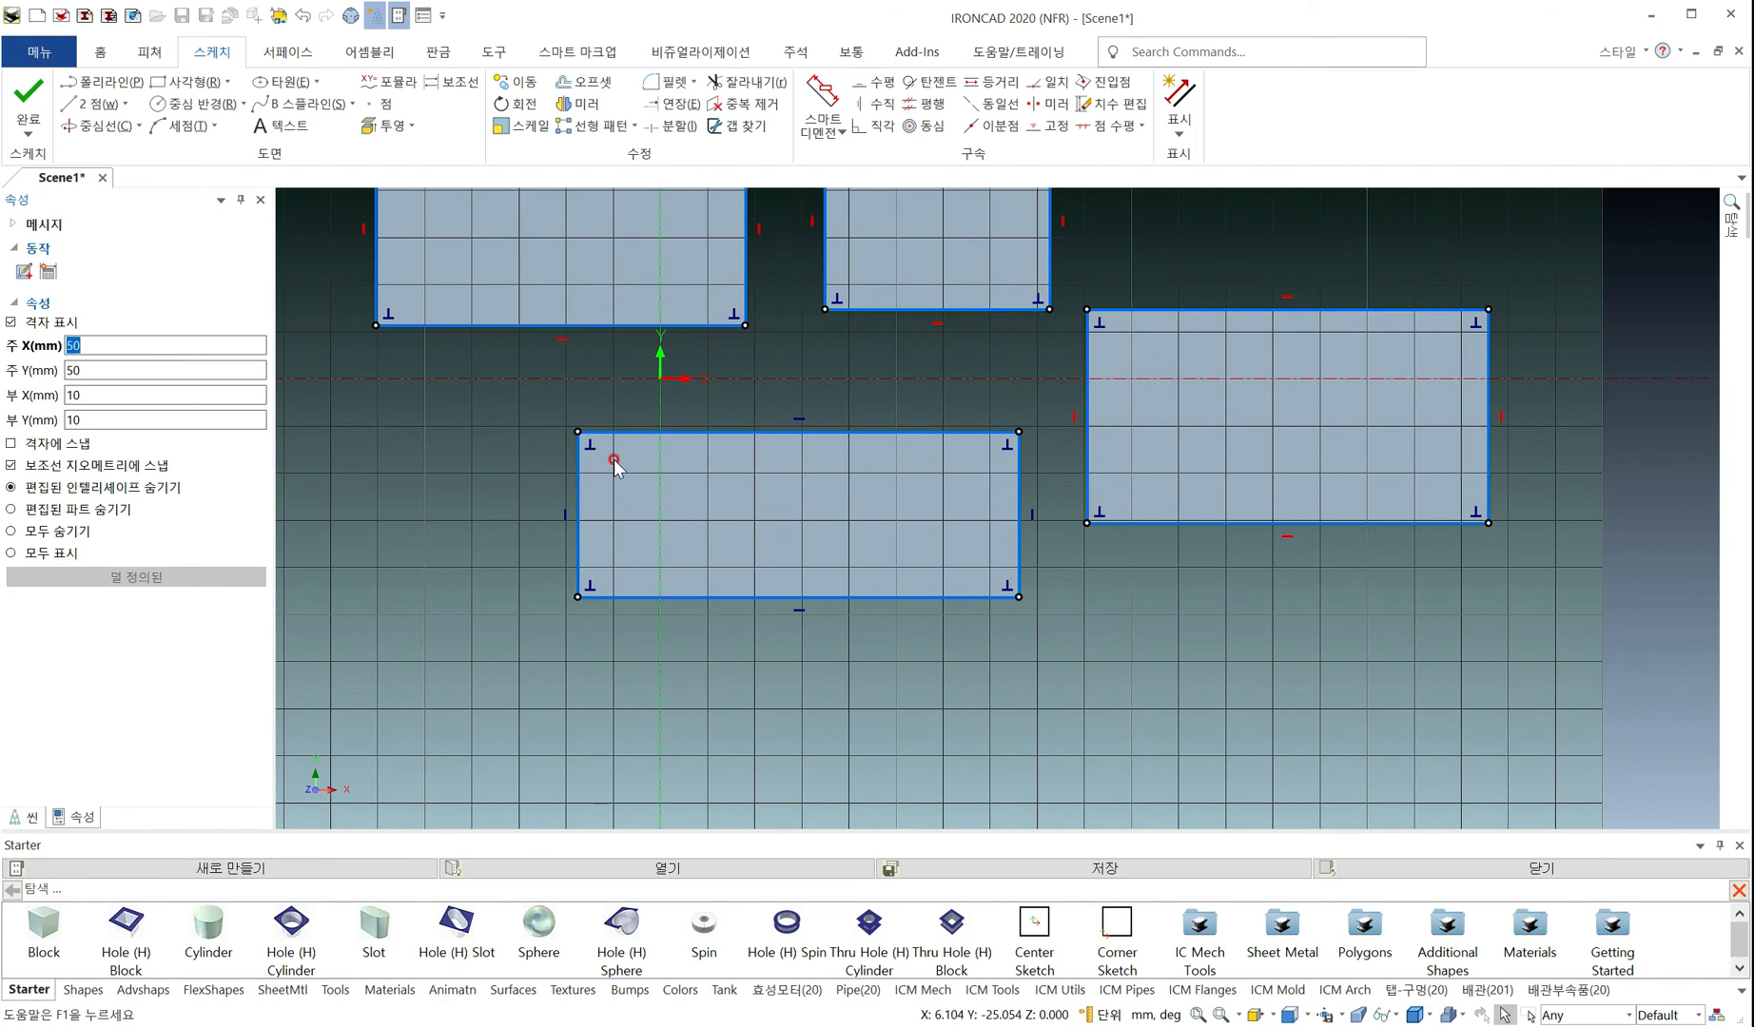
left_click(1021, 599)
right_click(579, 596)
left_click(640, 666)
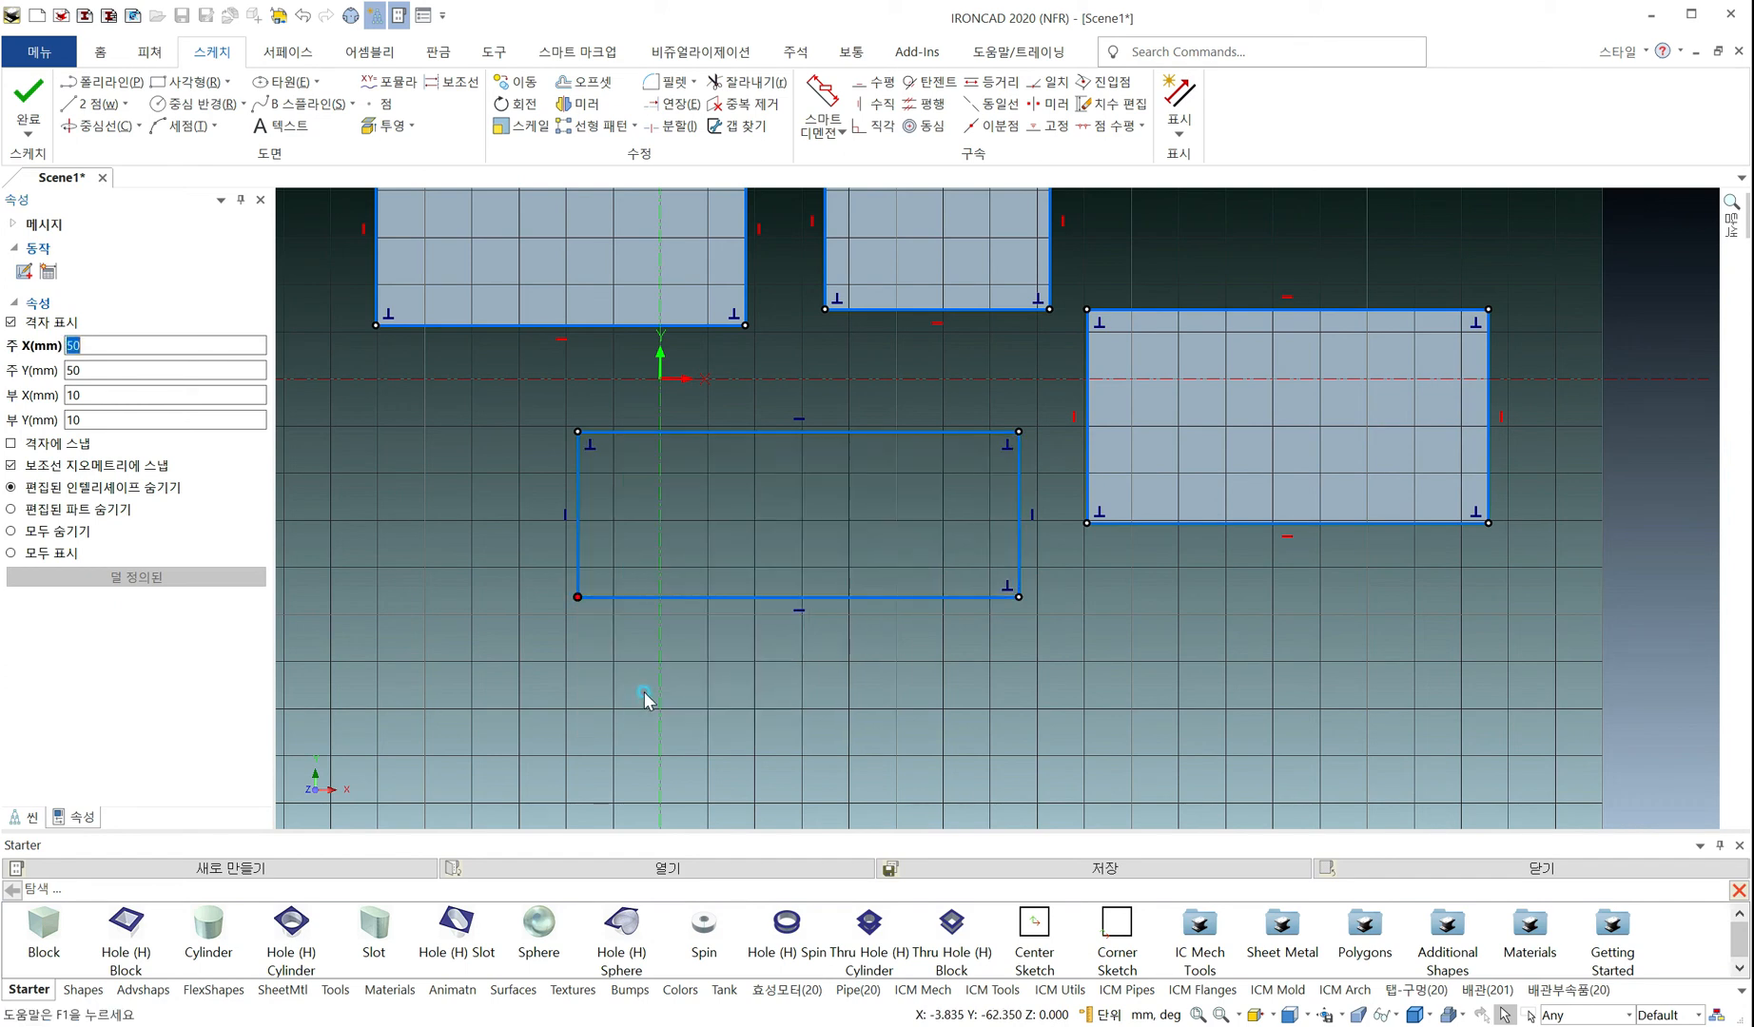
Reconnect the edges at the lower-left corner of the rectangle below the X axis
right_click(578, 597)
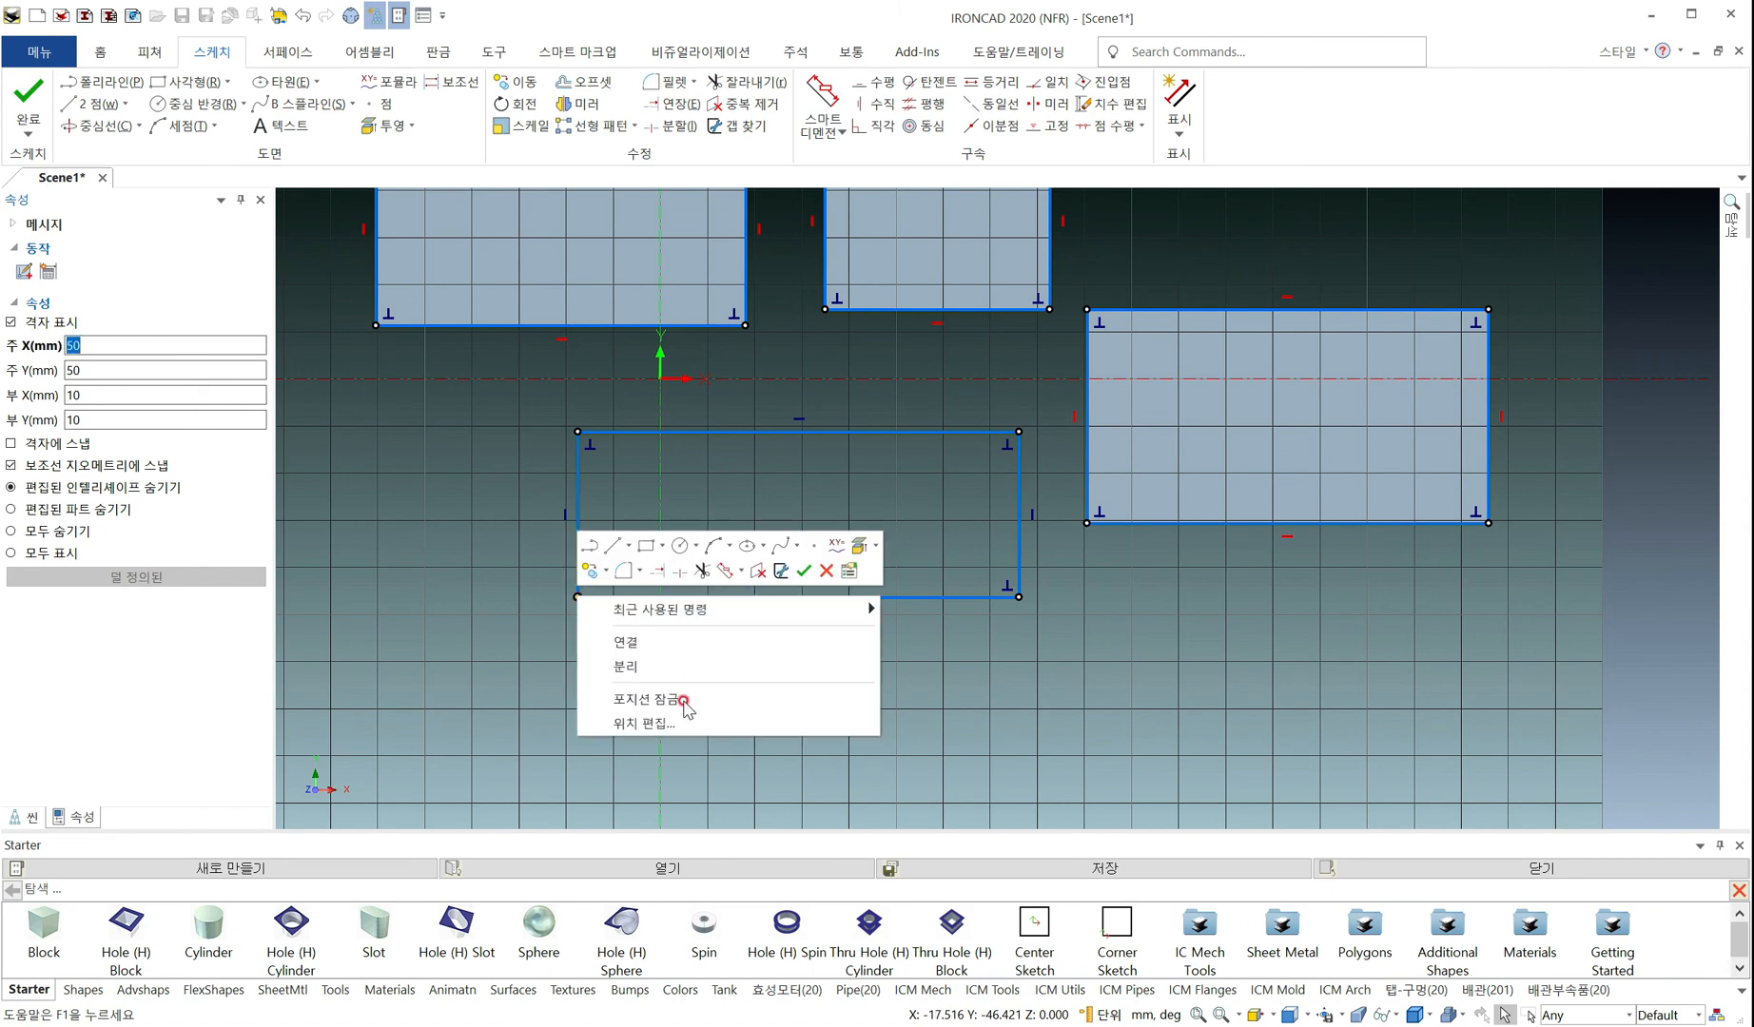
left_click(684, 665)
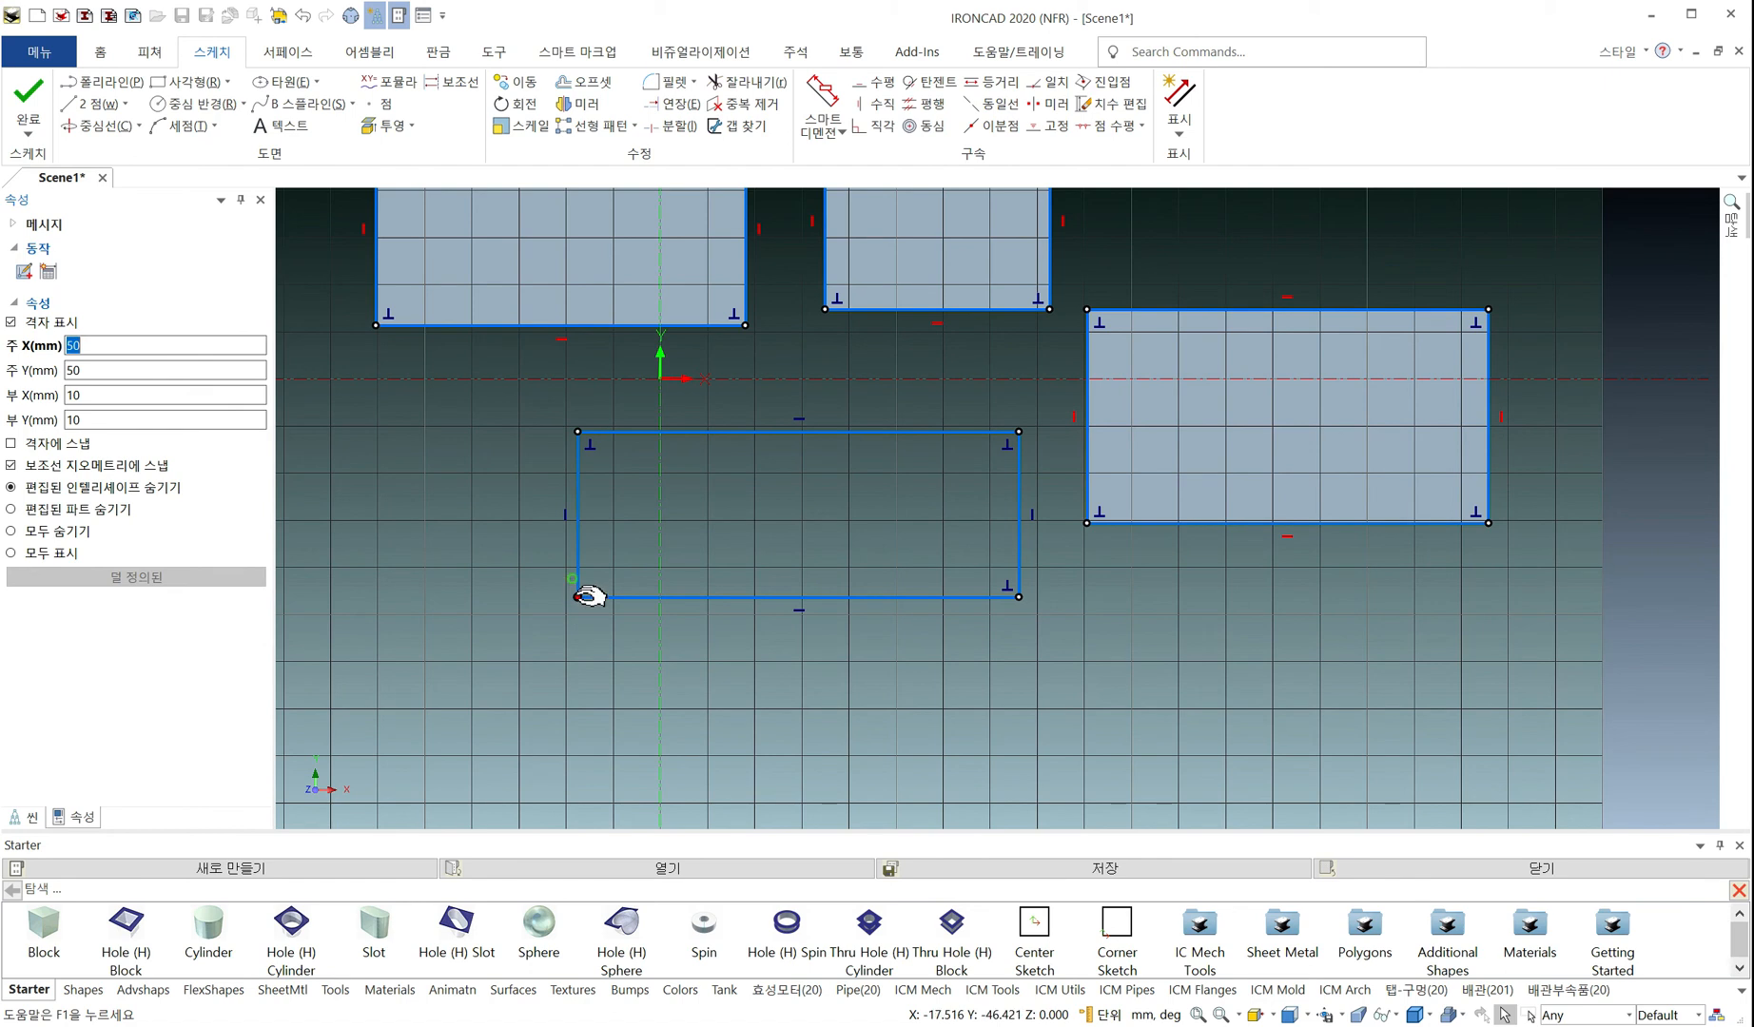
right_click(599, 633)
left_click(665, 644)
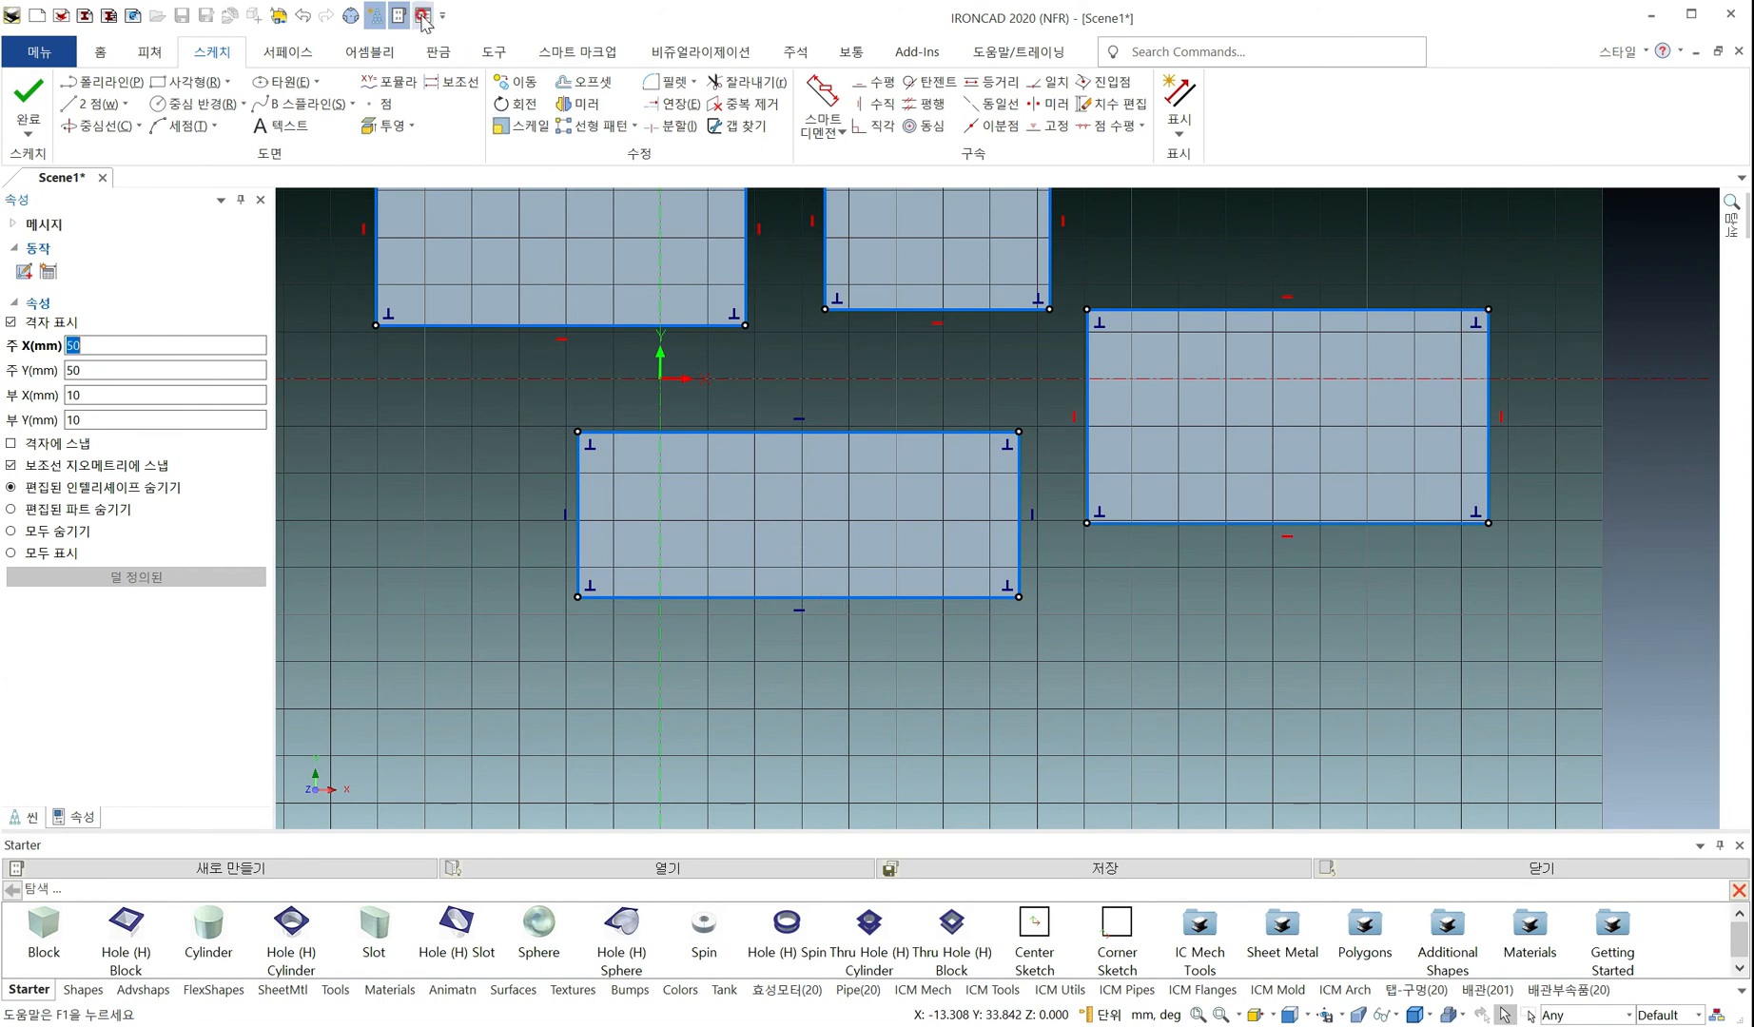
Examine the 2D sketch behaviour settings in the interaction options, including automatic colour fill of closed curves, and close the options
left_click(423, 15)
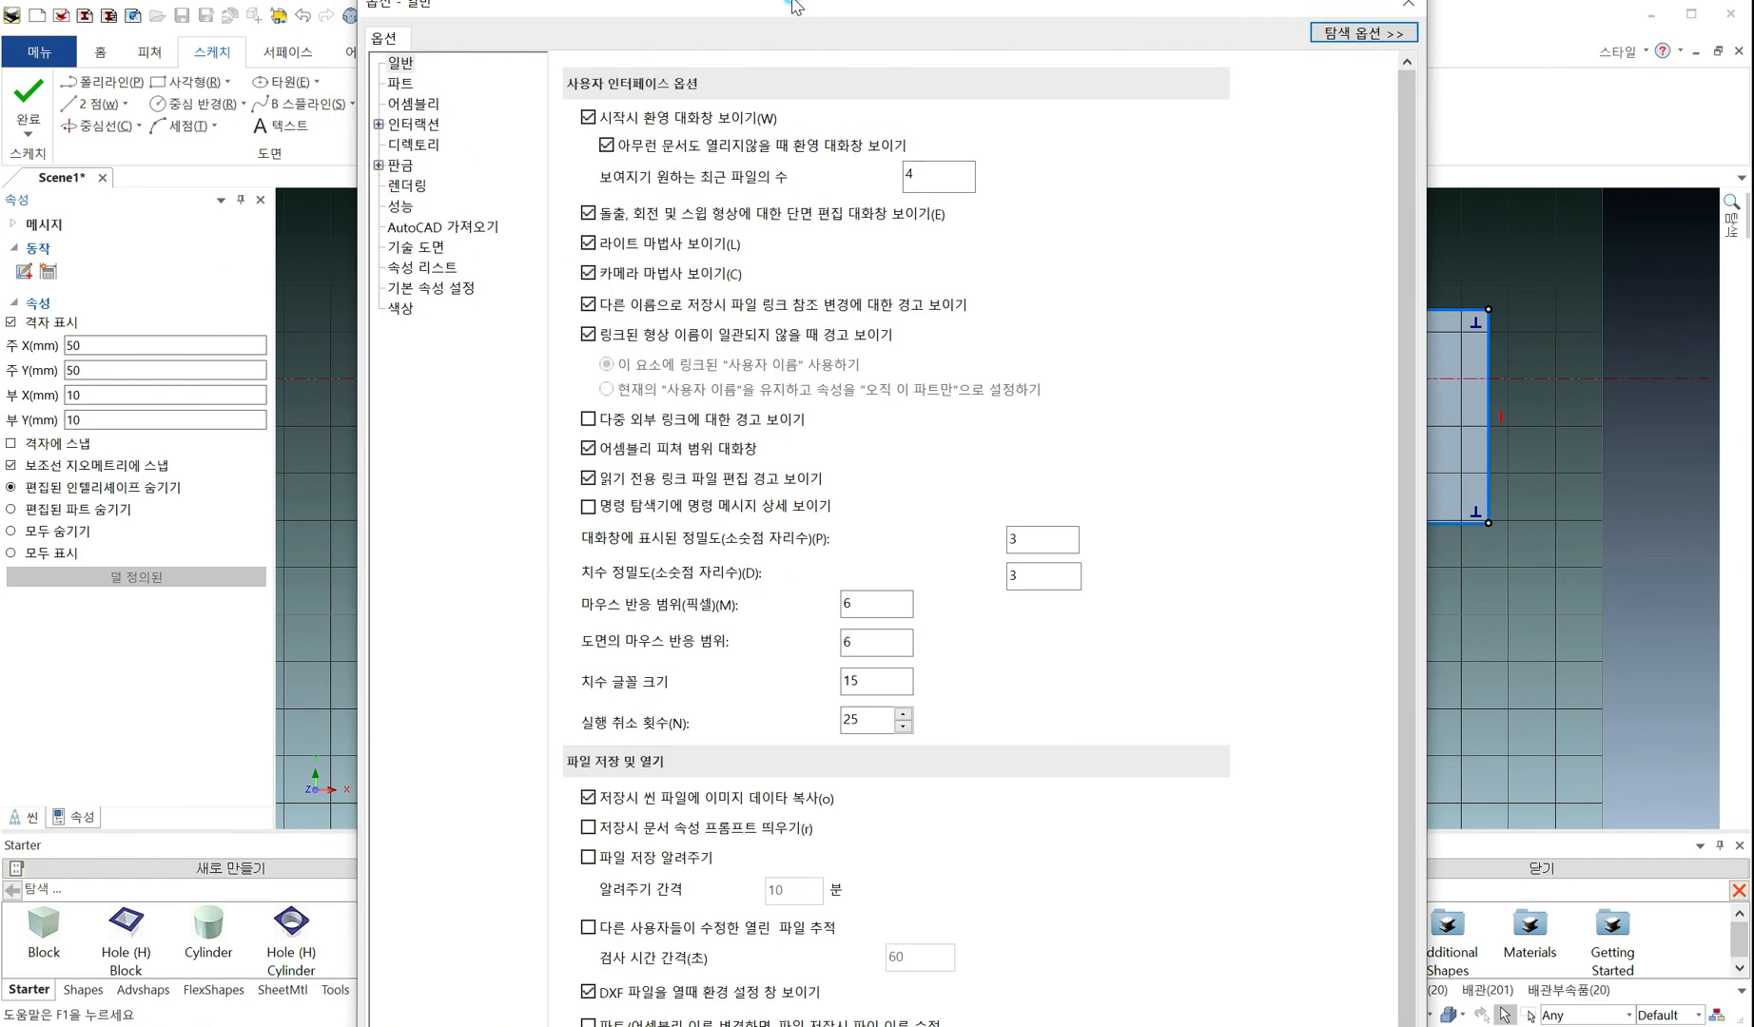
left_click(425, 127)
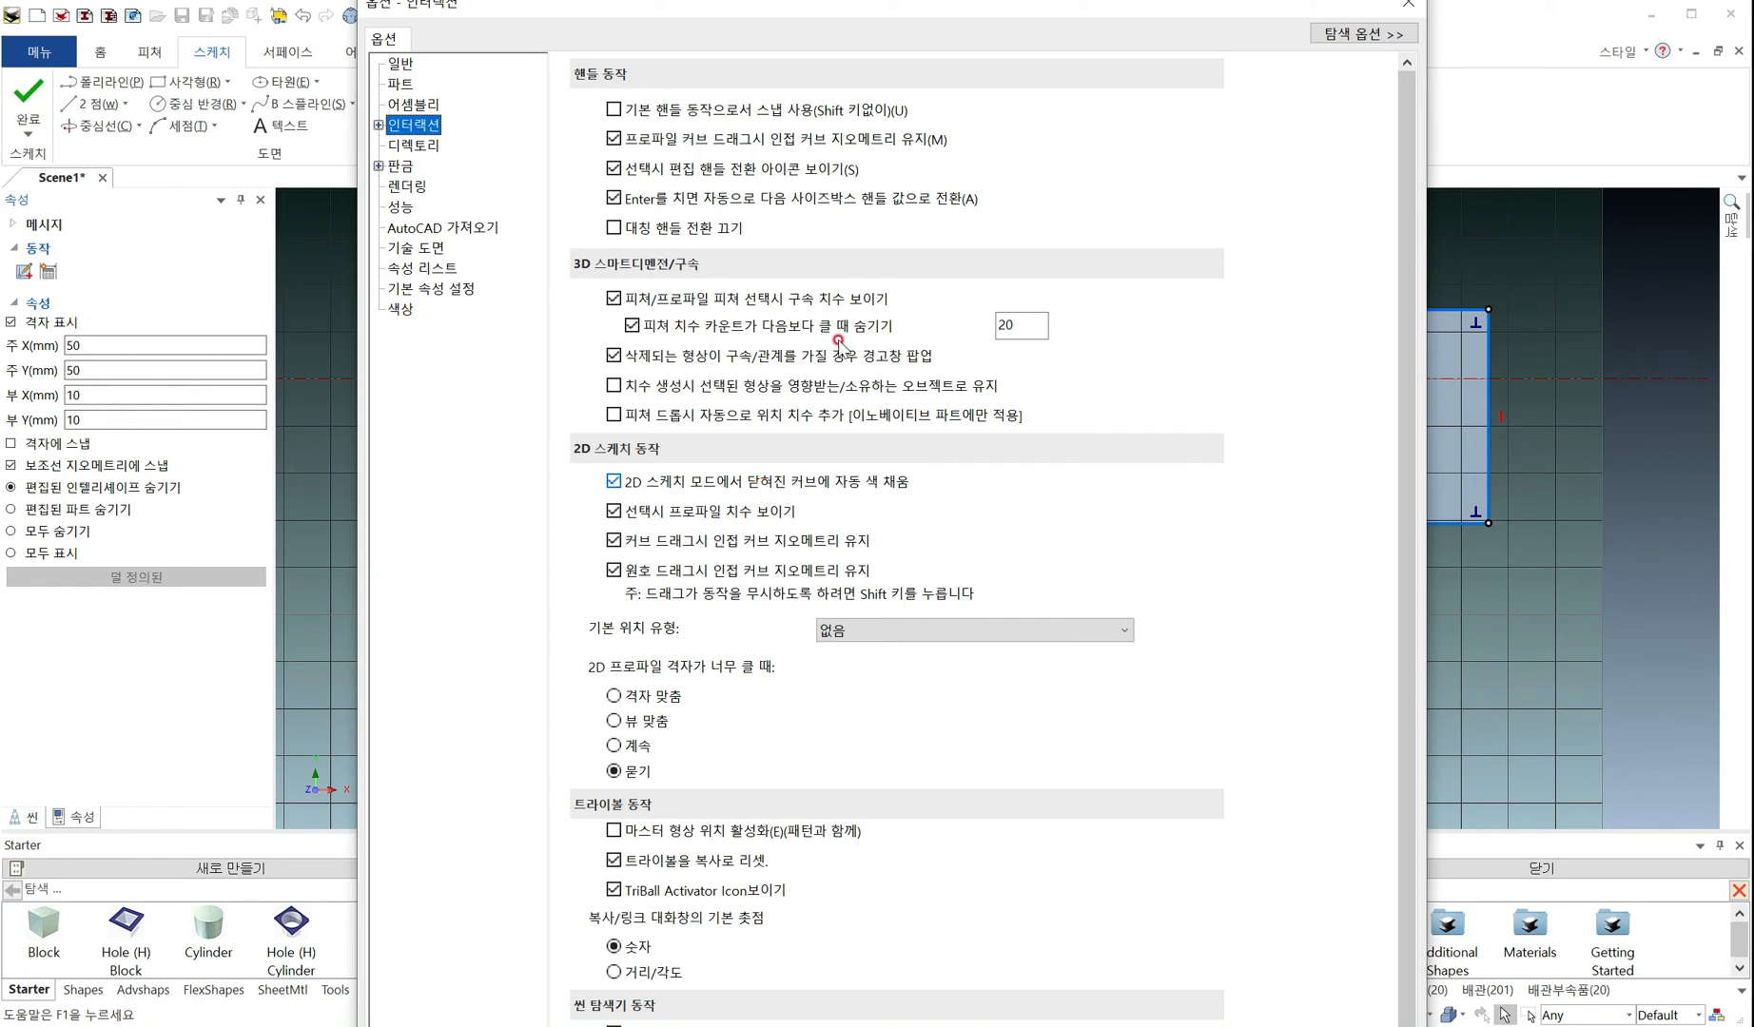
left_click_drag(911, 11, 872, 0)
left_click(1039, 952)
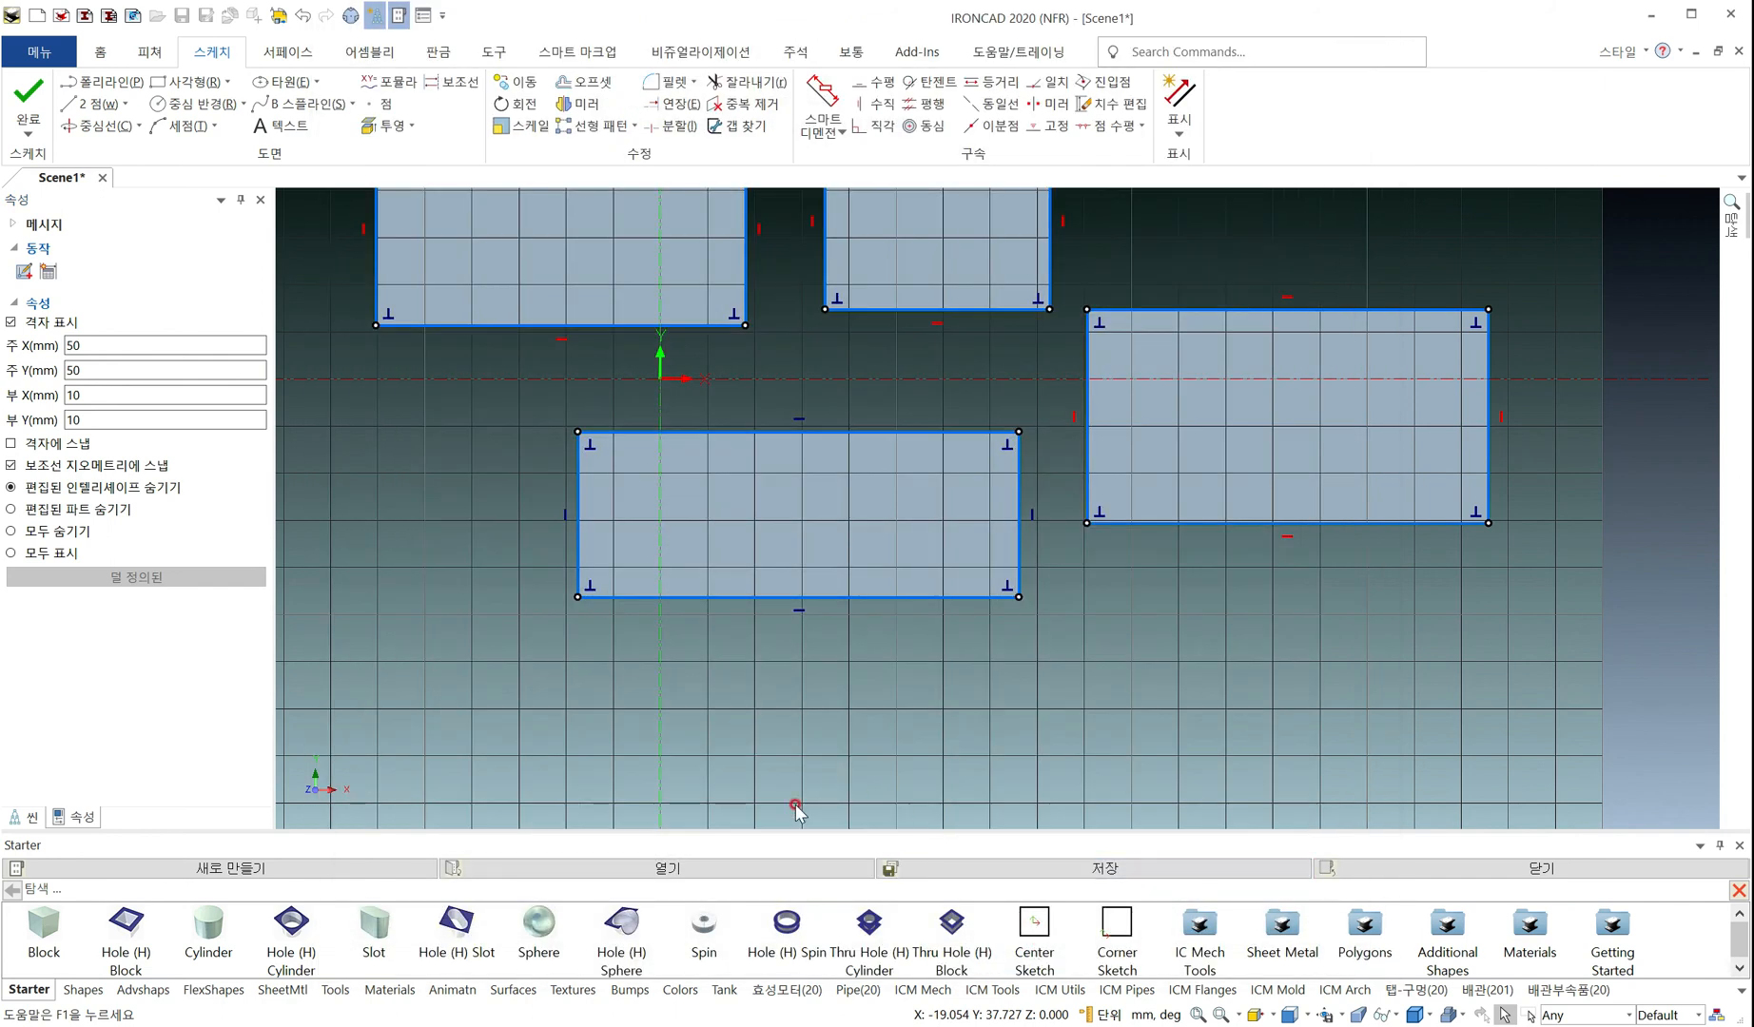
Delete all four rectangles from the sketch
key("ctrl+a")
key("Delete")
left_click(856, 658)
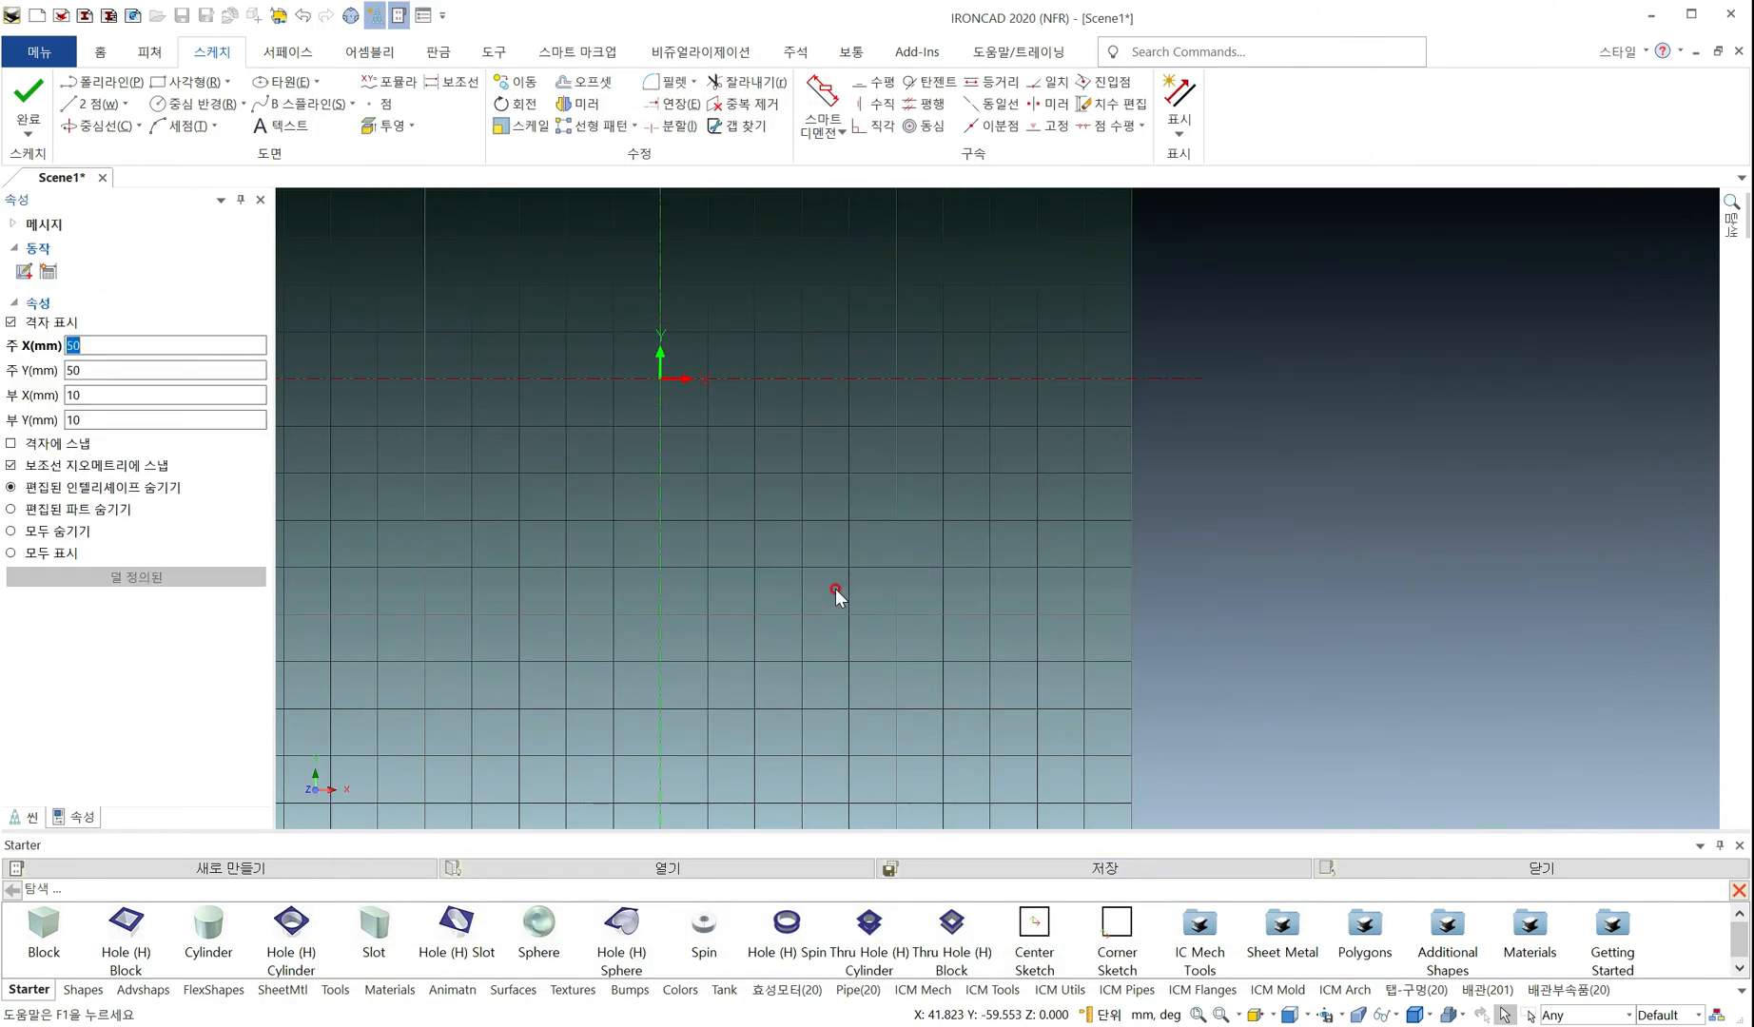
Draw a rectangle about 94 mm by 59 mm above the X axis, mostly on the negative X side of the origin
mouse_move(631, 458)
middle_mouse_down()
mouse_move(938, 623)
mouse_move(896, 662)
middle_mouse_up()
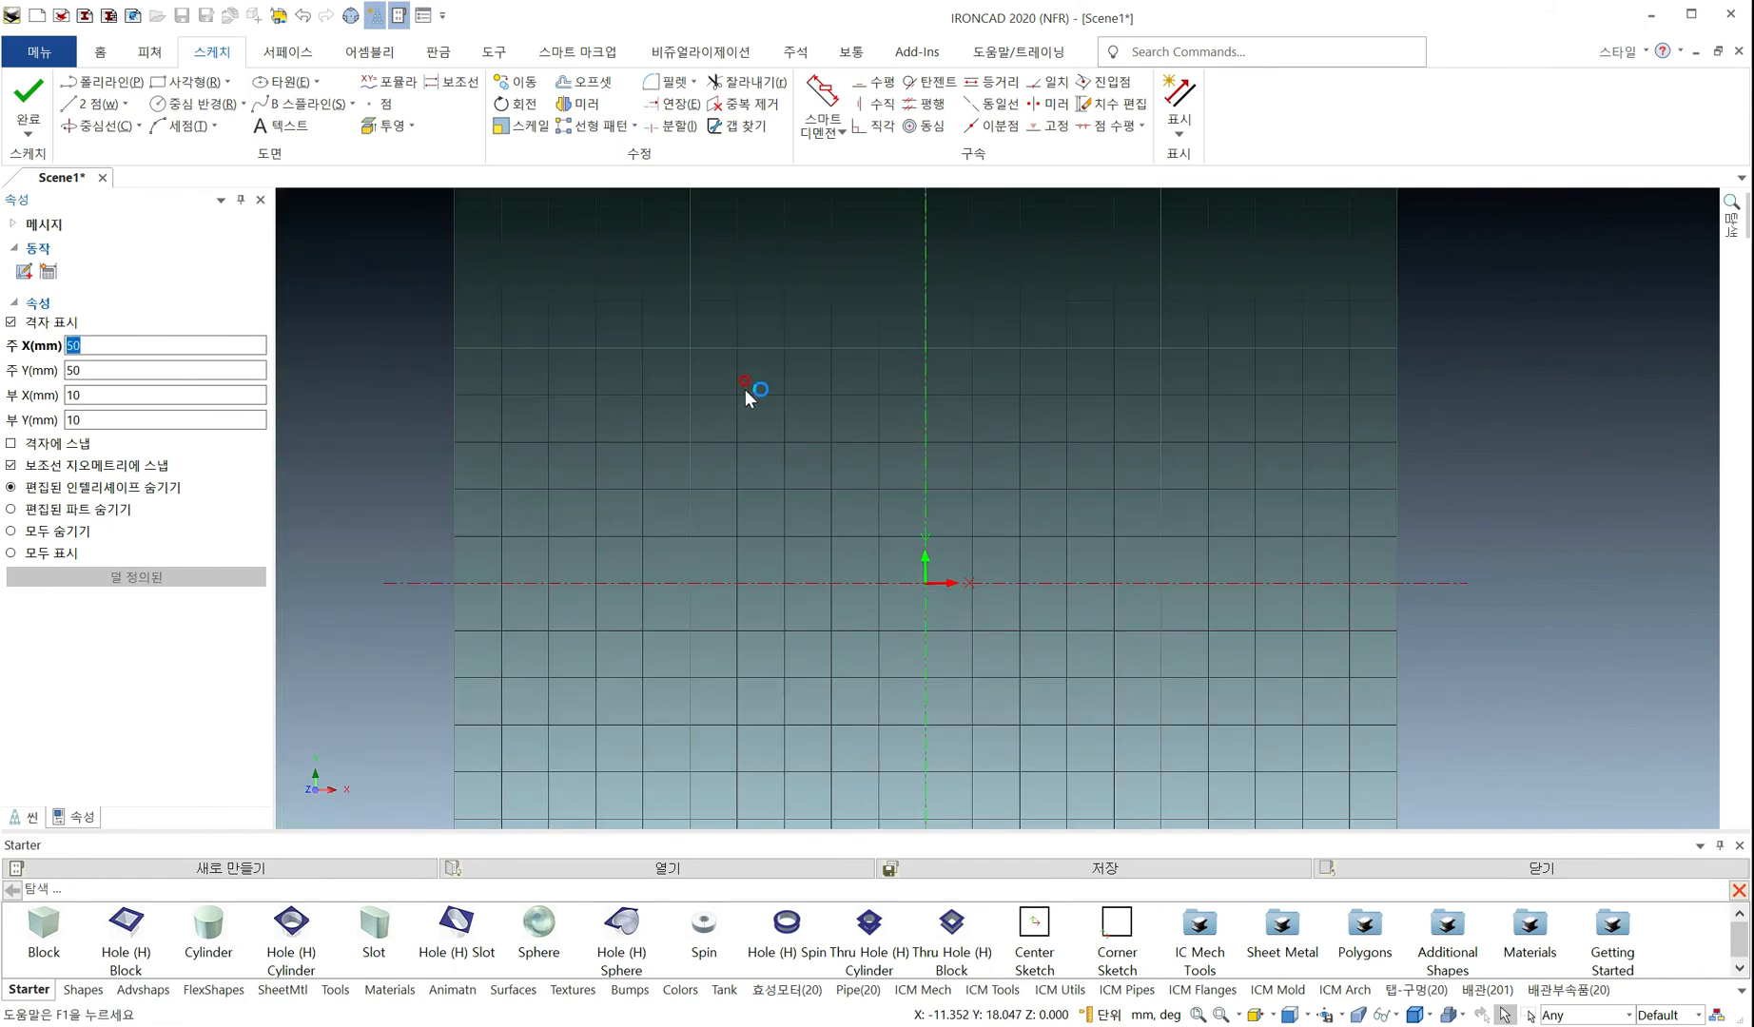
left_click(105, 111)
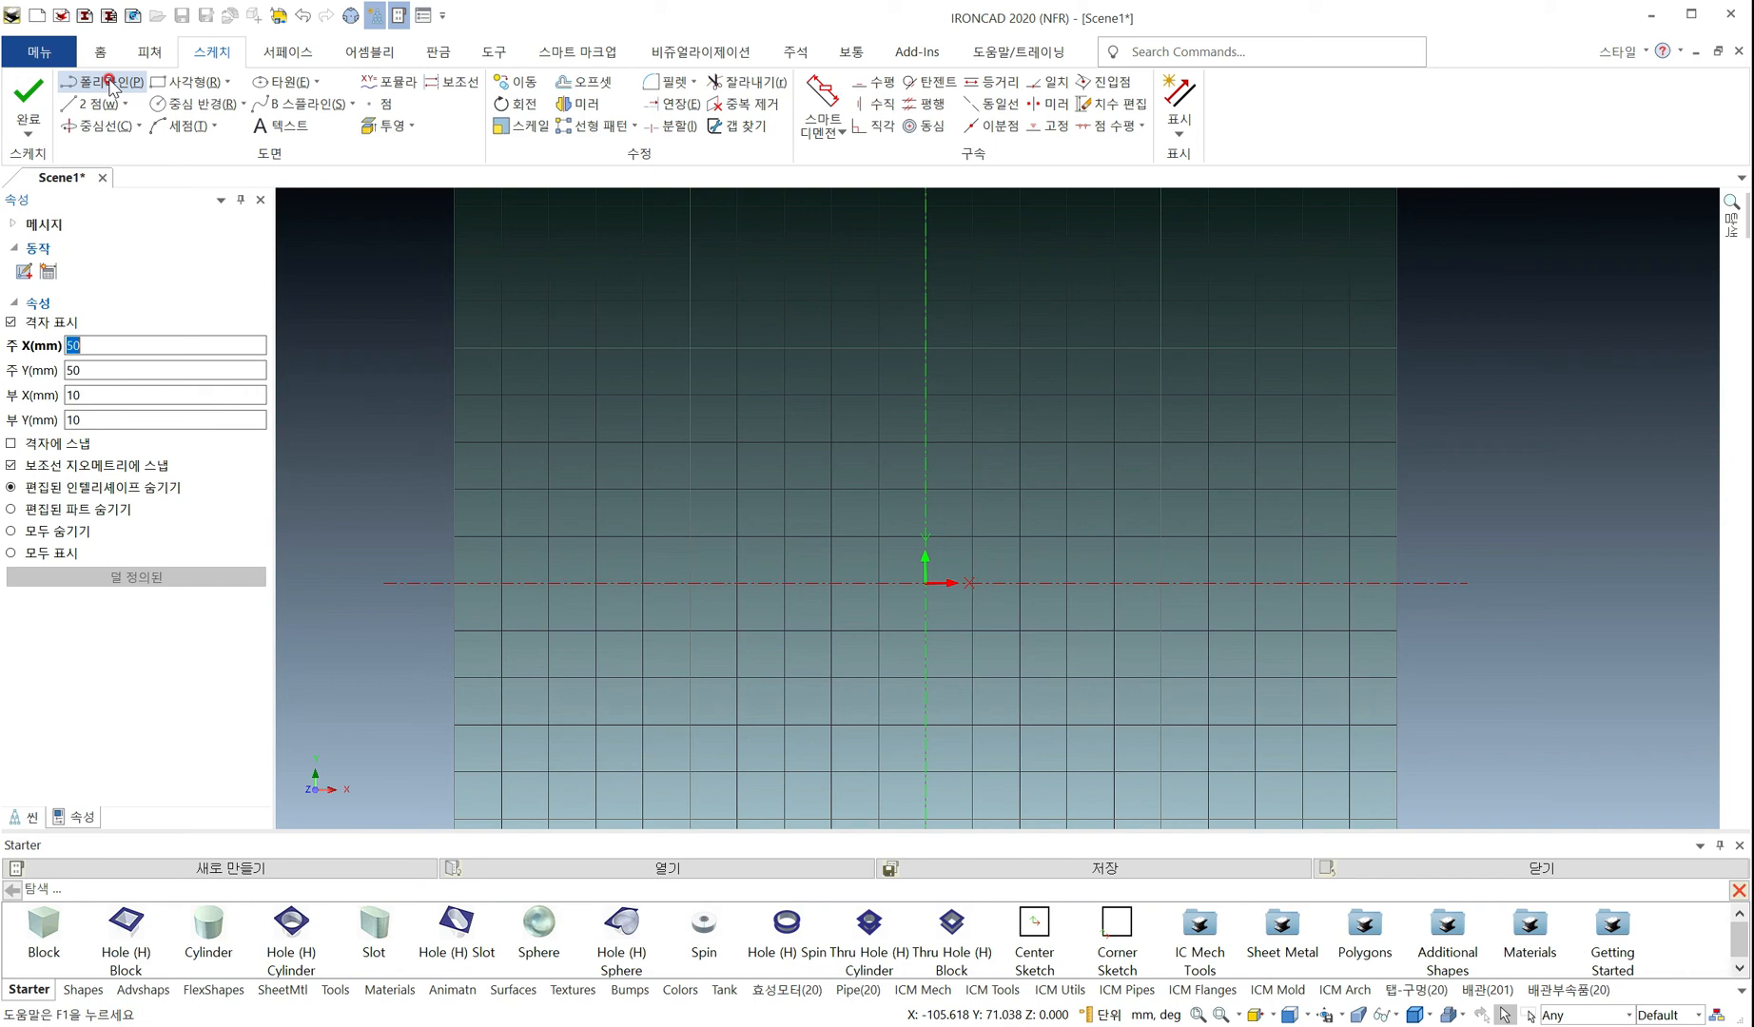
left_click(185, 82)
left_click(505, 283)
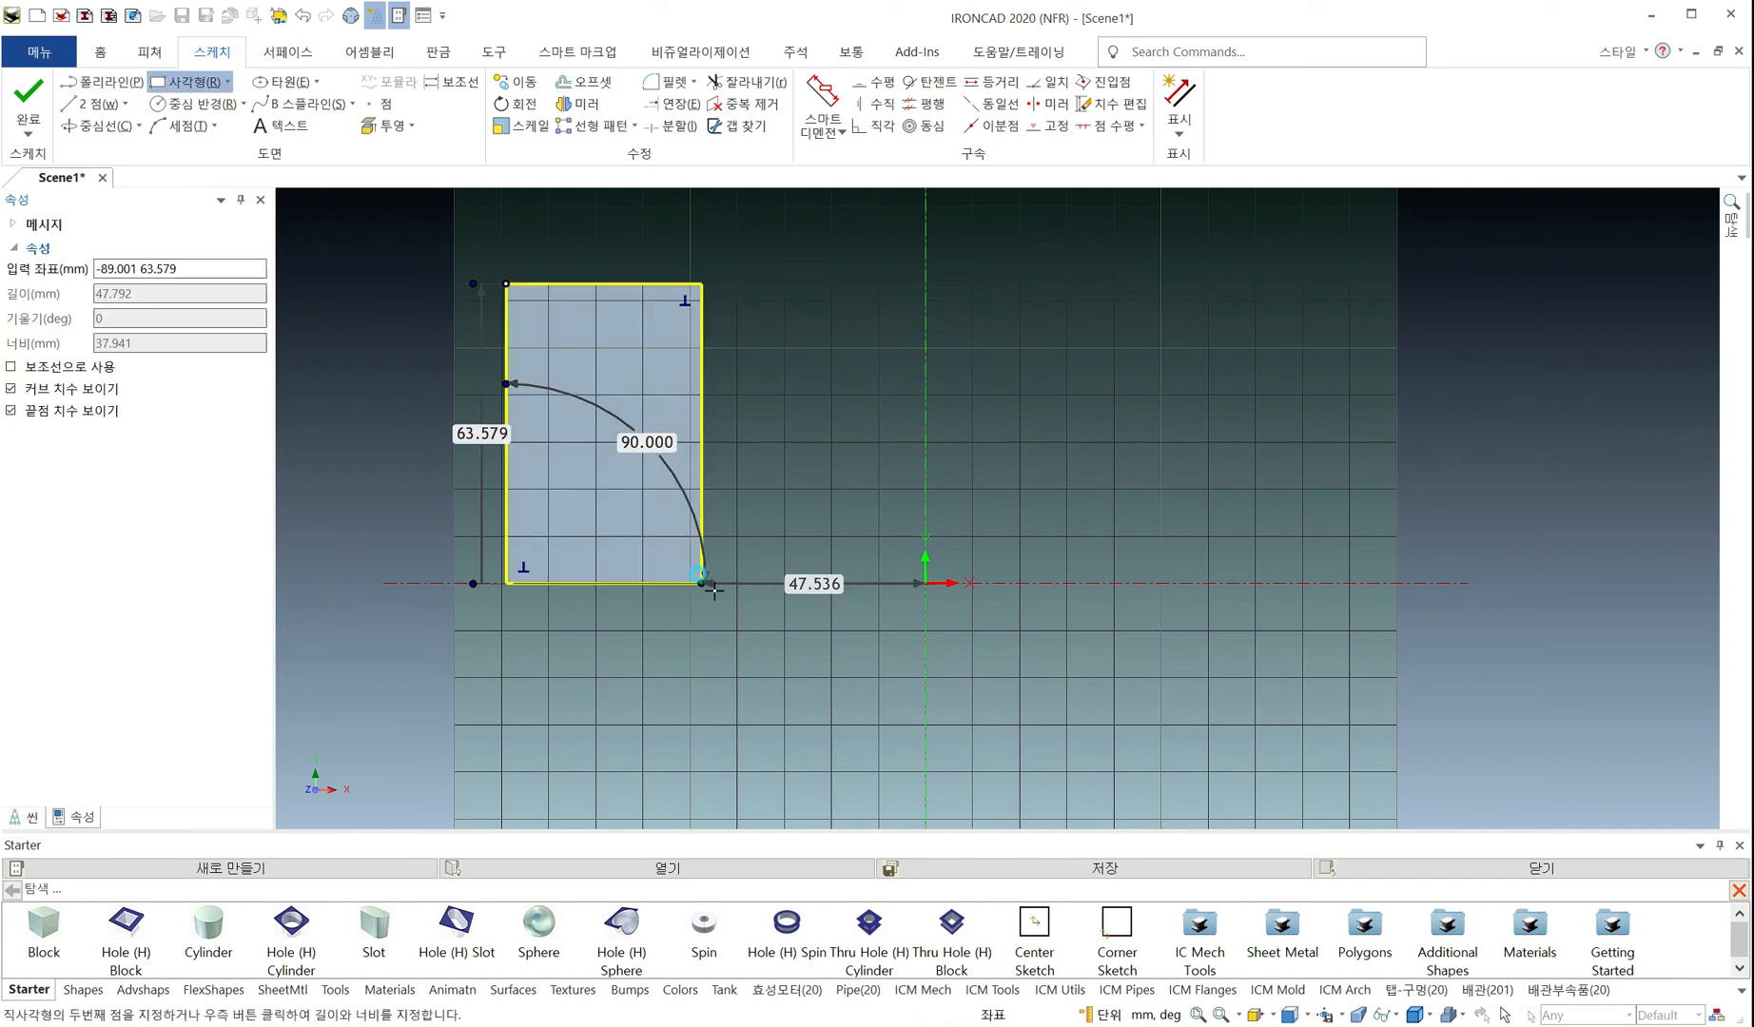
left_click(949, 562)
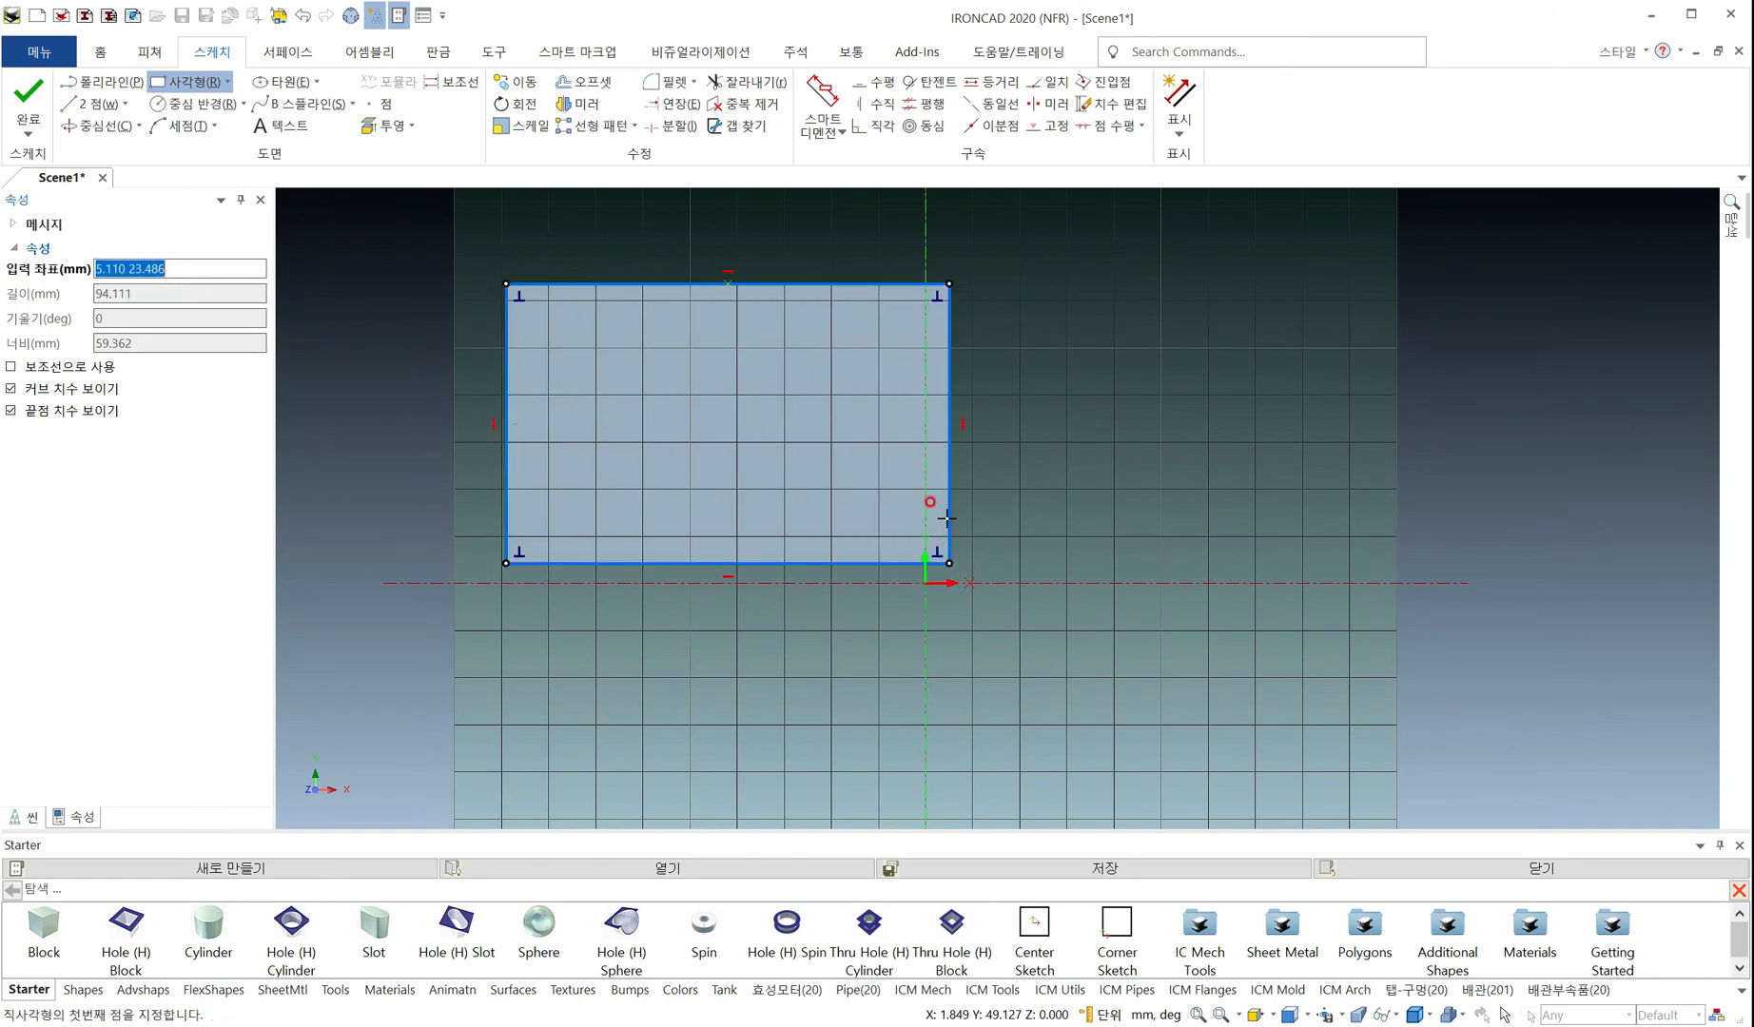
middle_click_drag(1132, 523, 1014, 529)
key("Escape")
Select the rectangle's right edge alone, and select its whole connected outline from that same edge
left_click(849, 525)
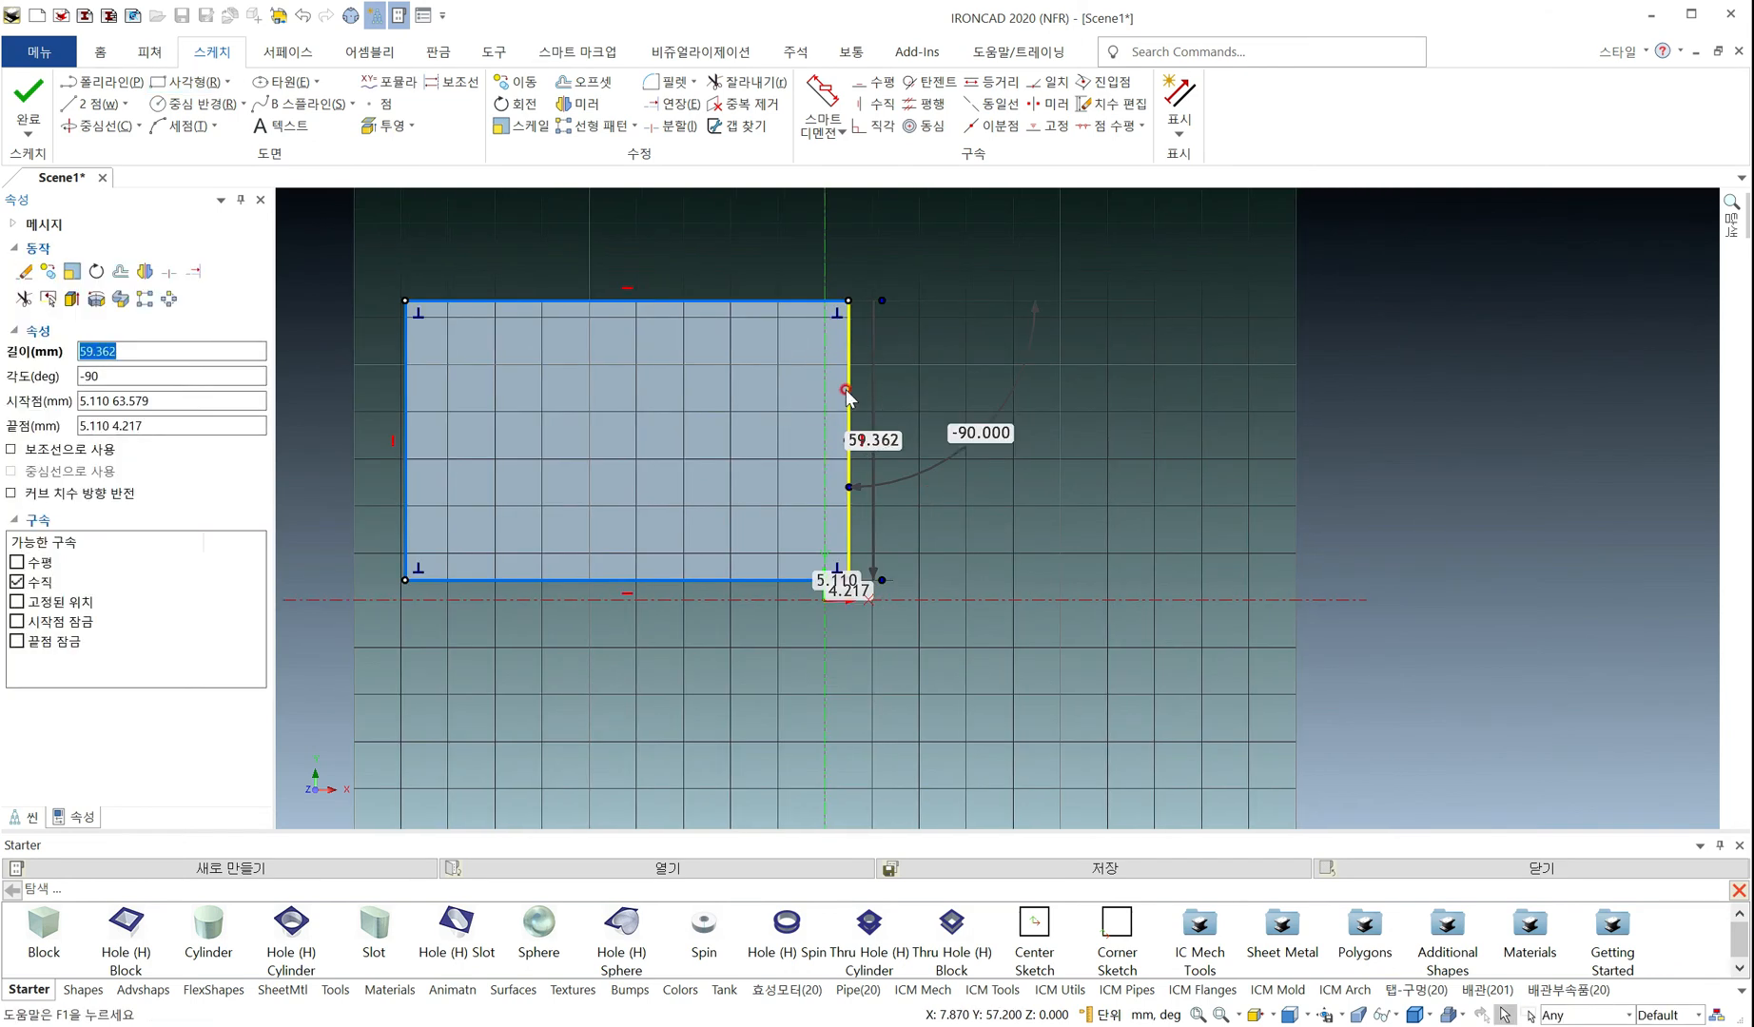
left_click(1016, 571)
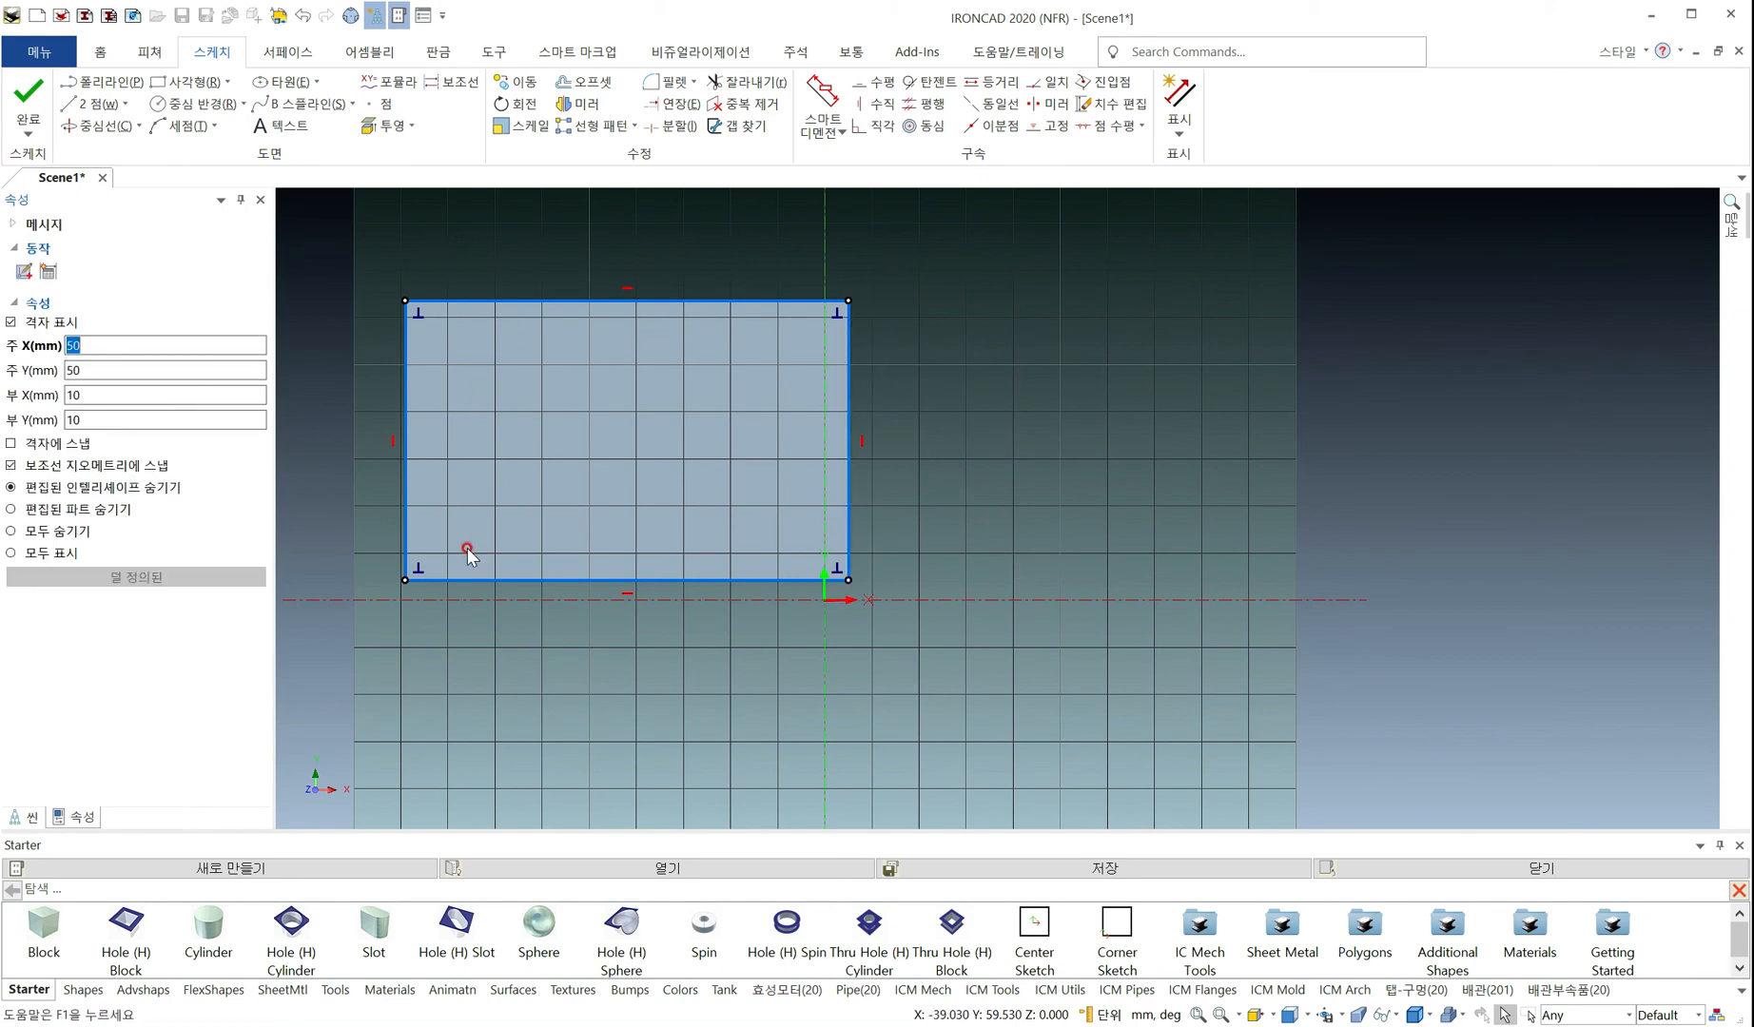
left_click(849, 385)
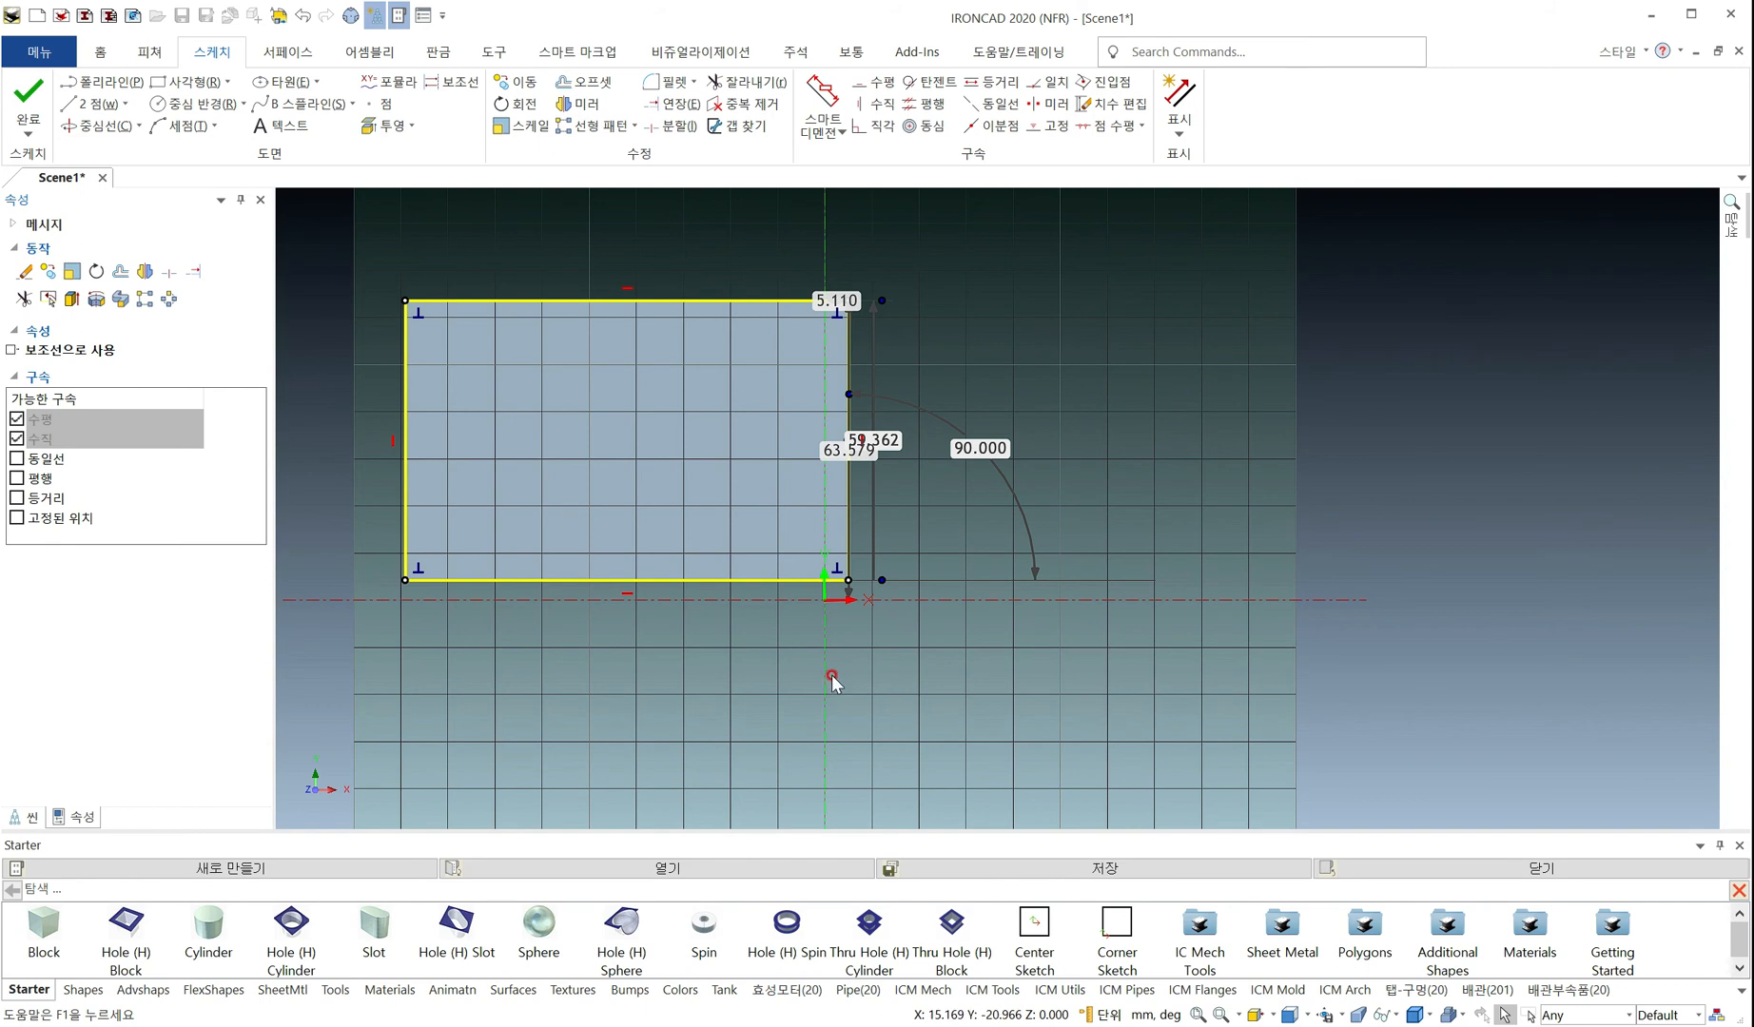
left_click(614, 701)
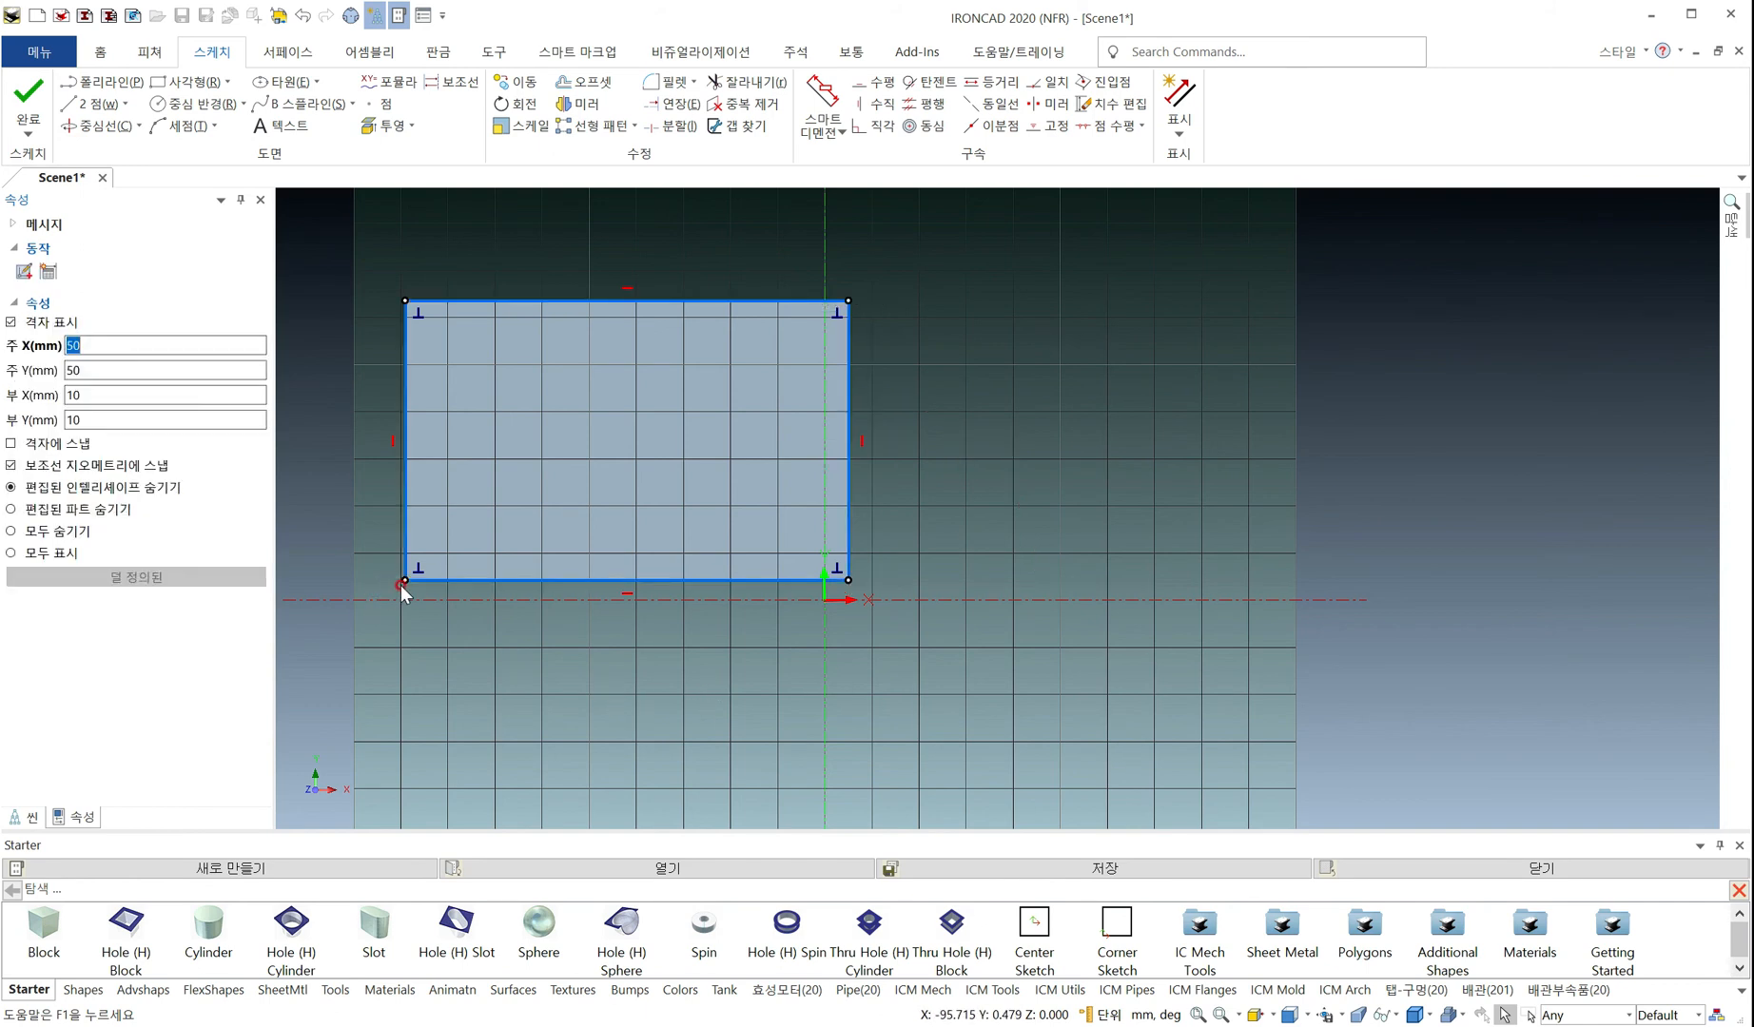
Disconnect the edges at the rectangle's lower-left corner and check the connected outline by selecting it from the right edge
right_click(405, 577)
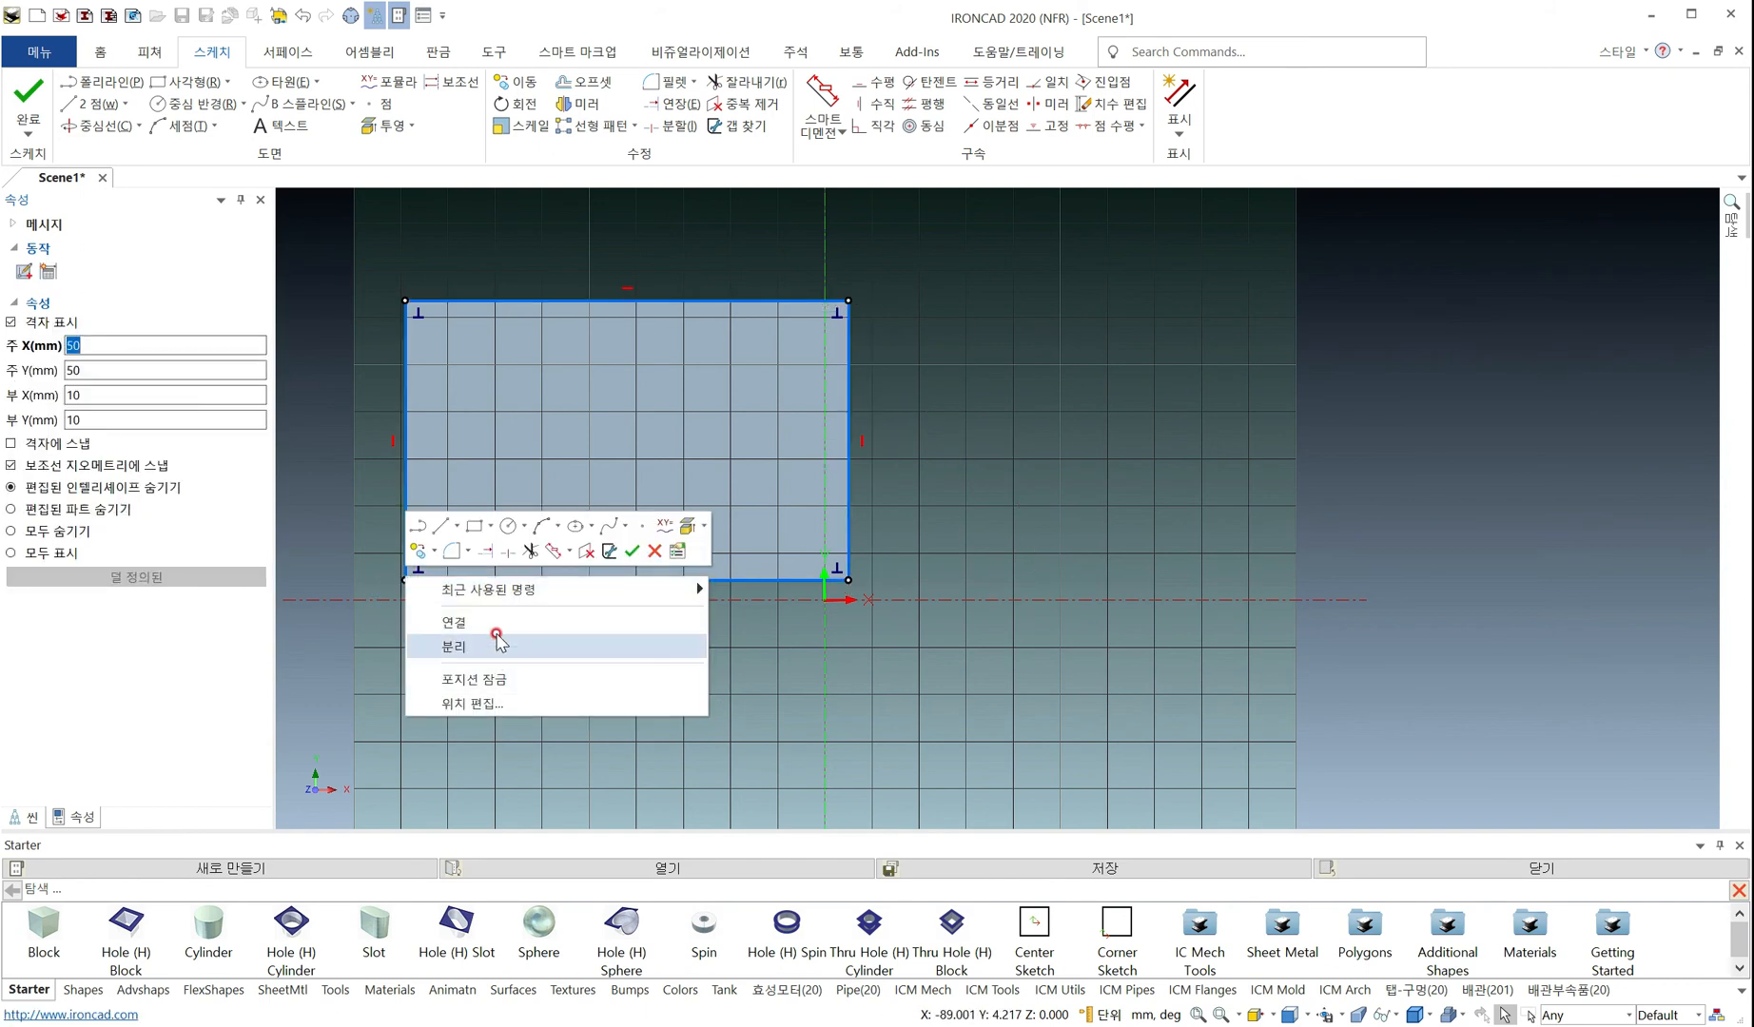
left_click(499, 646)
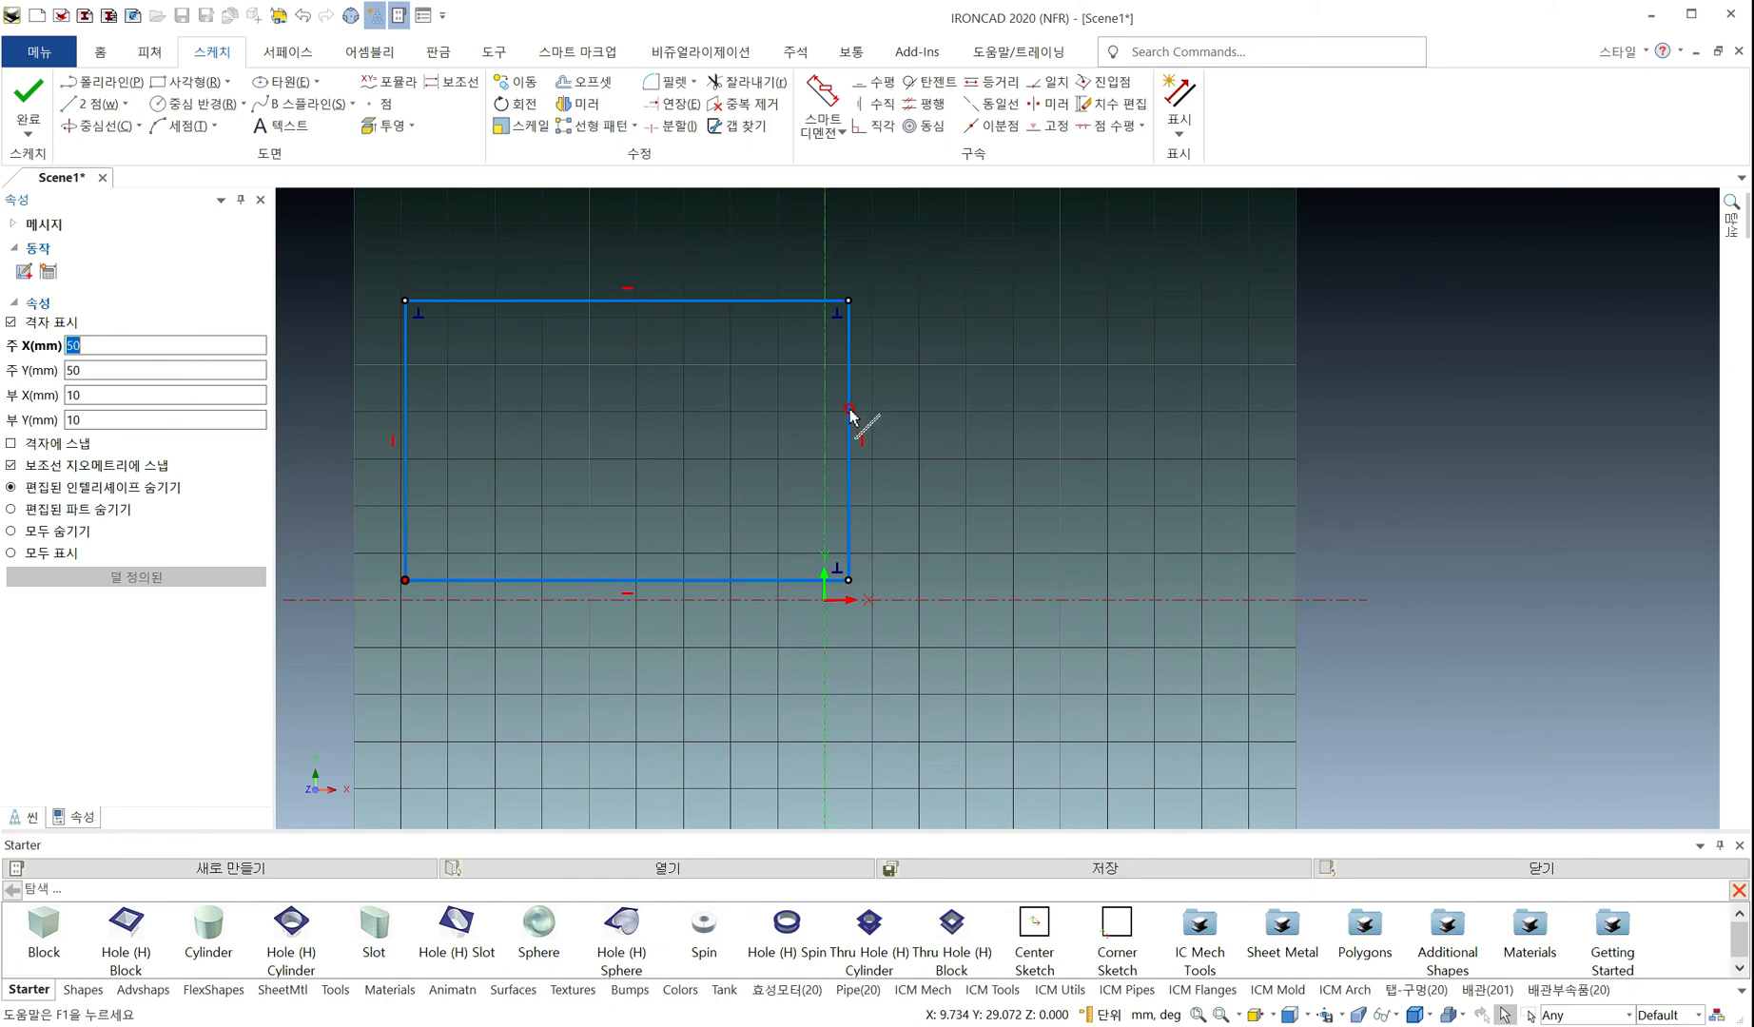
left_click(849, 409)
left_click(848, 409)
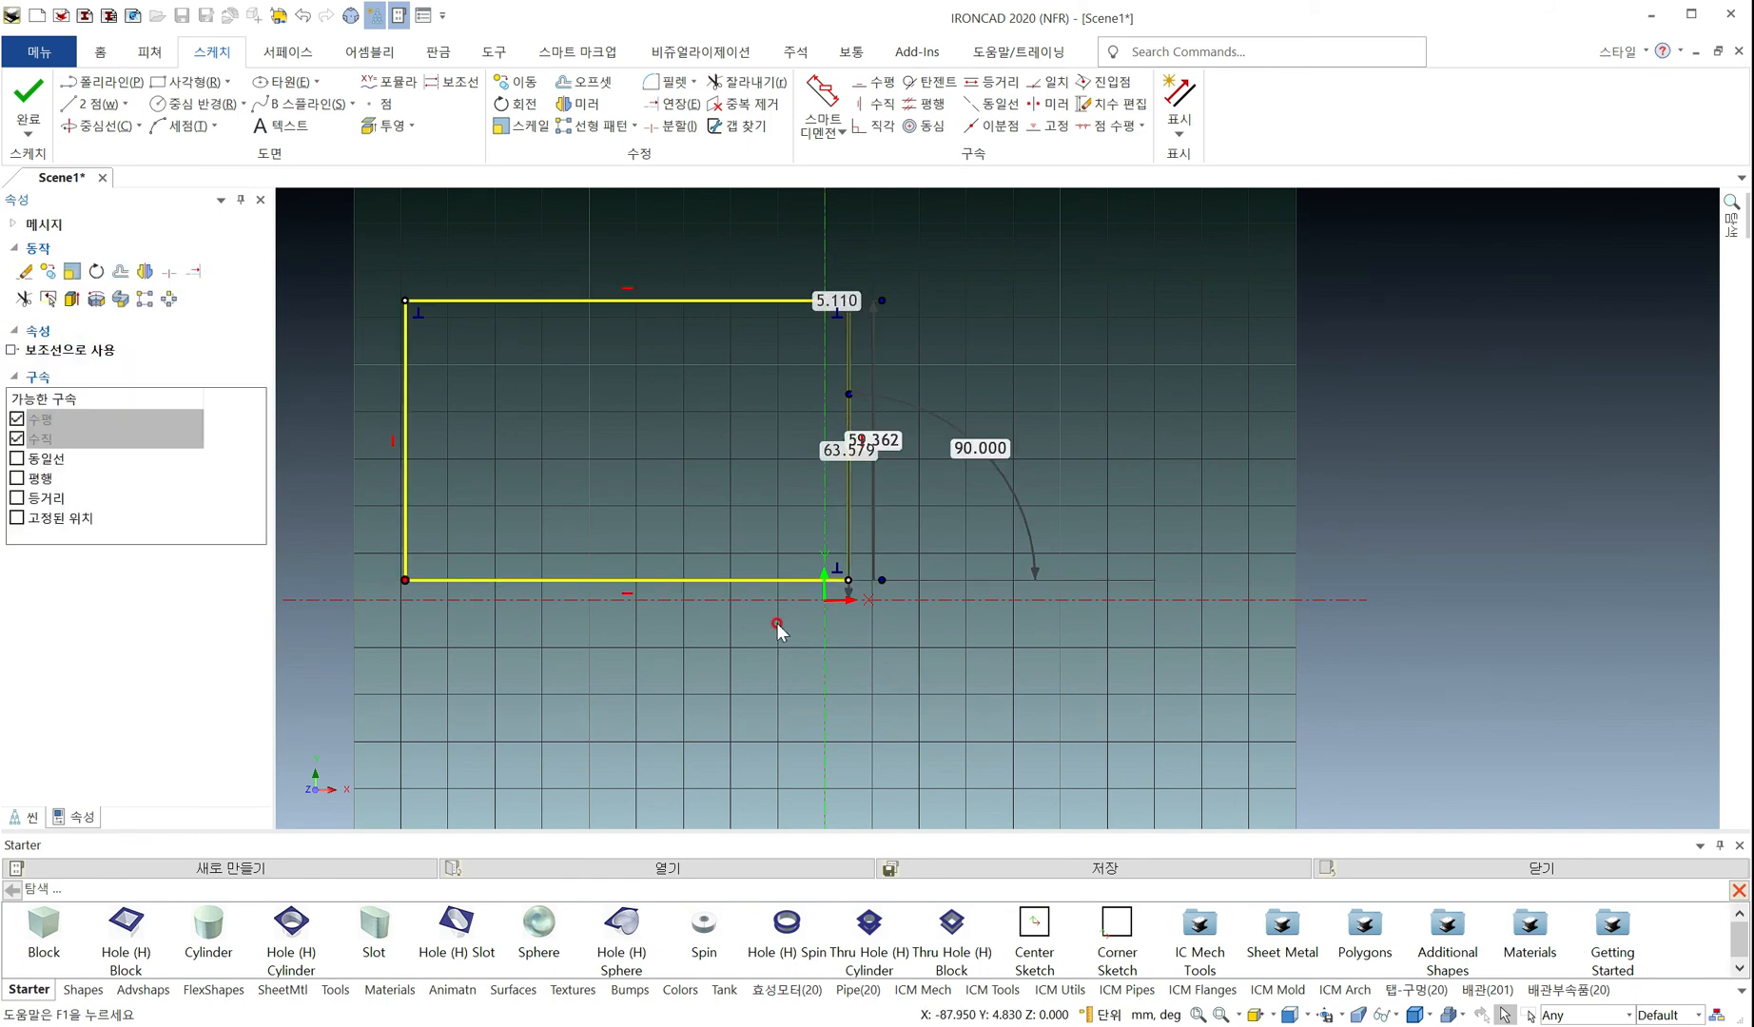
left_click(587, 681)
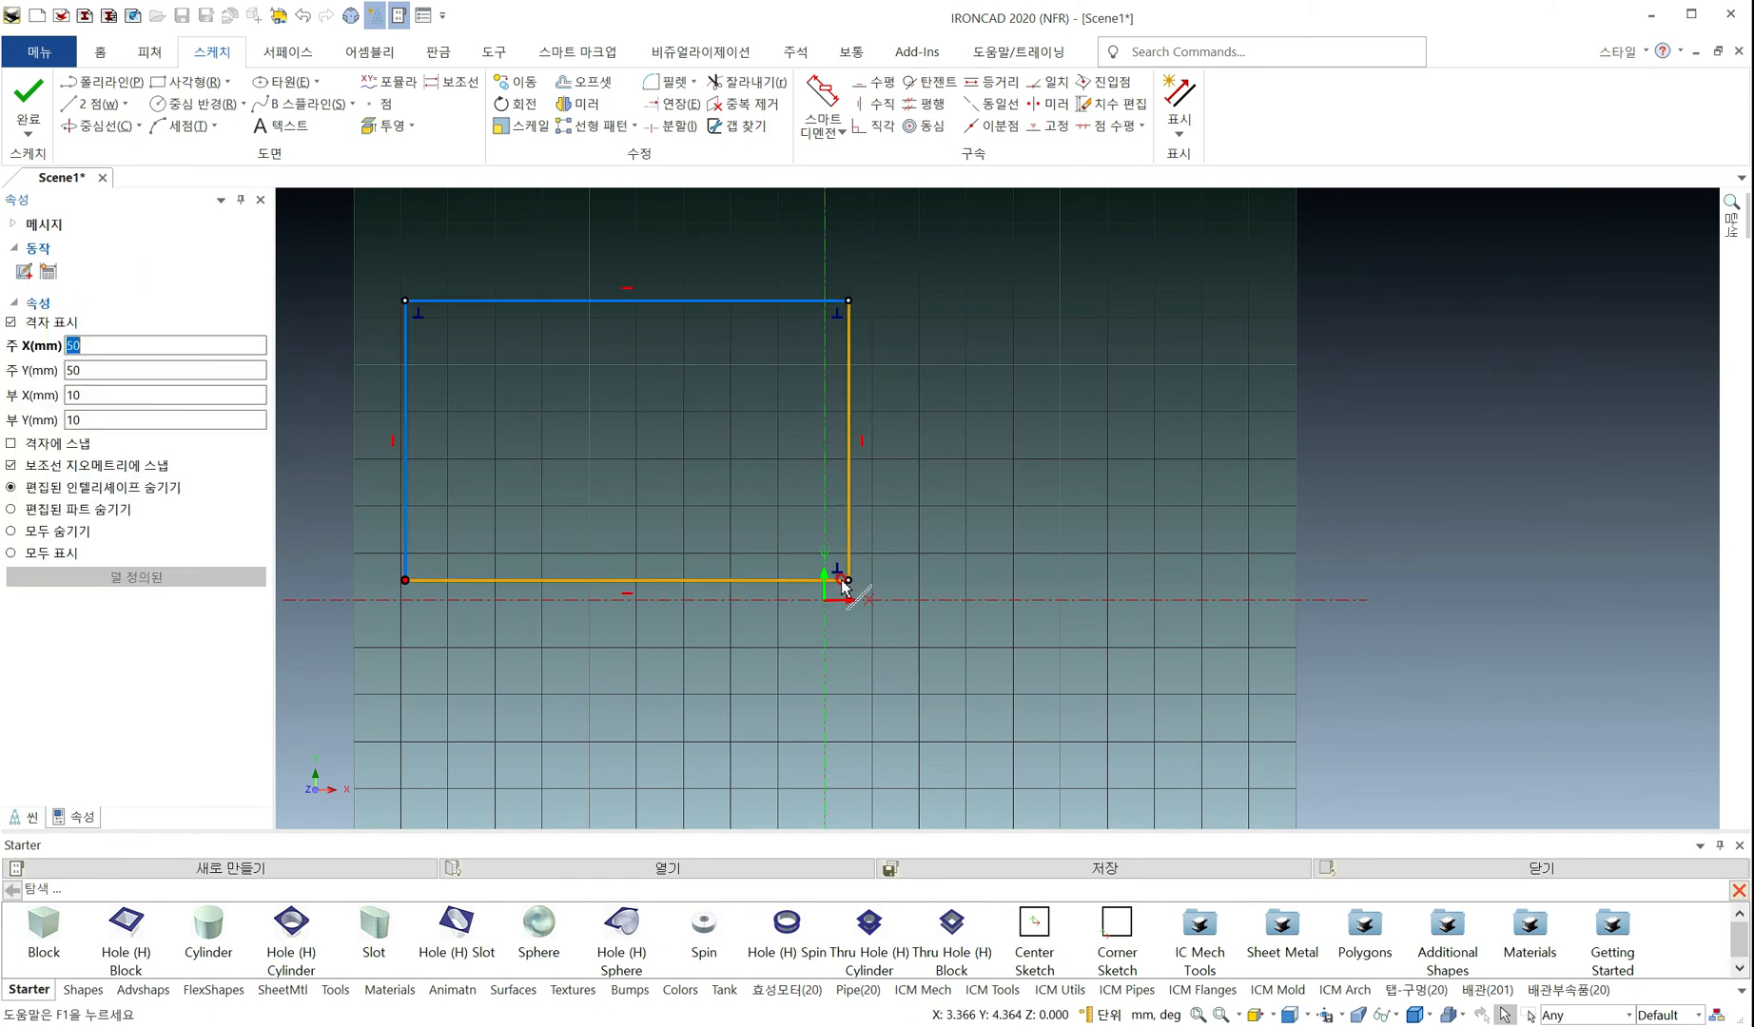
Disconnect the edges at the rectangle's lower-right corner and check which edges remain connected to the right edge
right_click(855, 573)
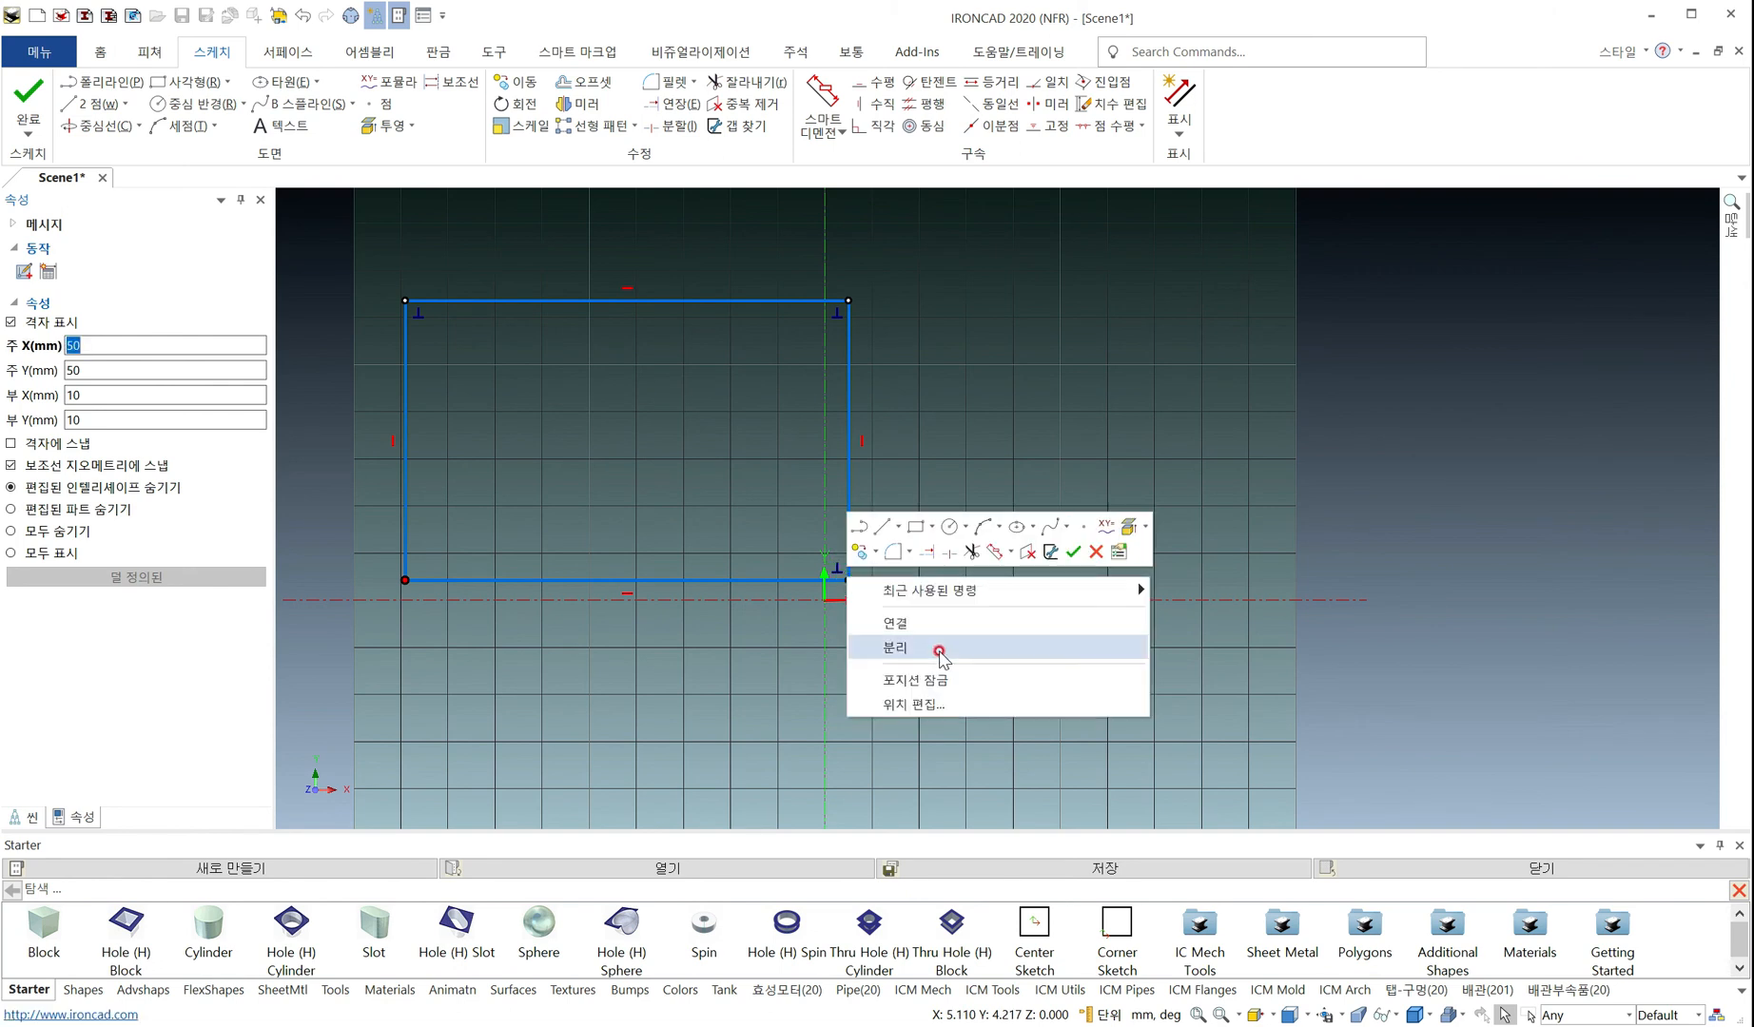
left_click(940, 658)
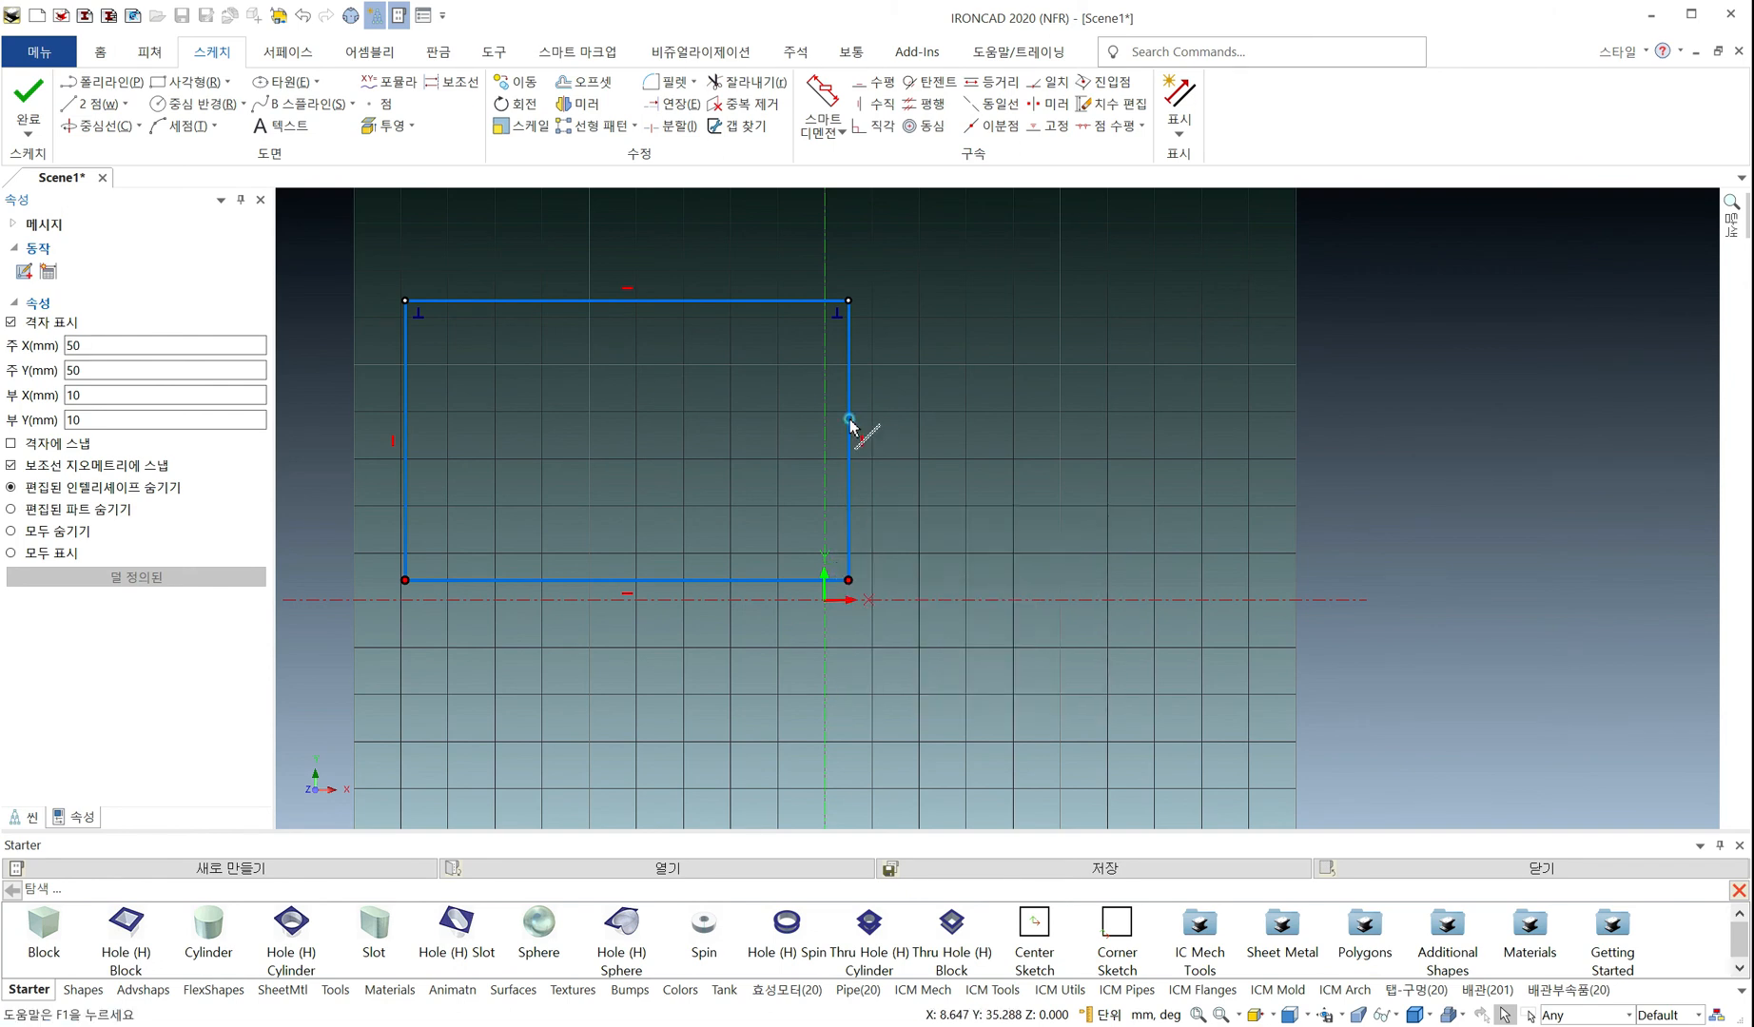
left_click(849, 420)
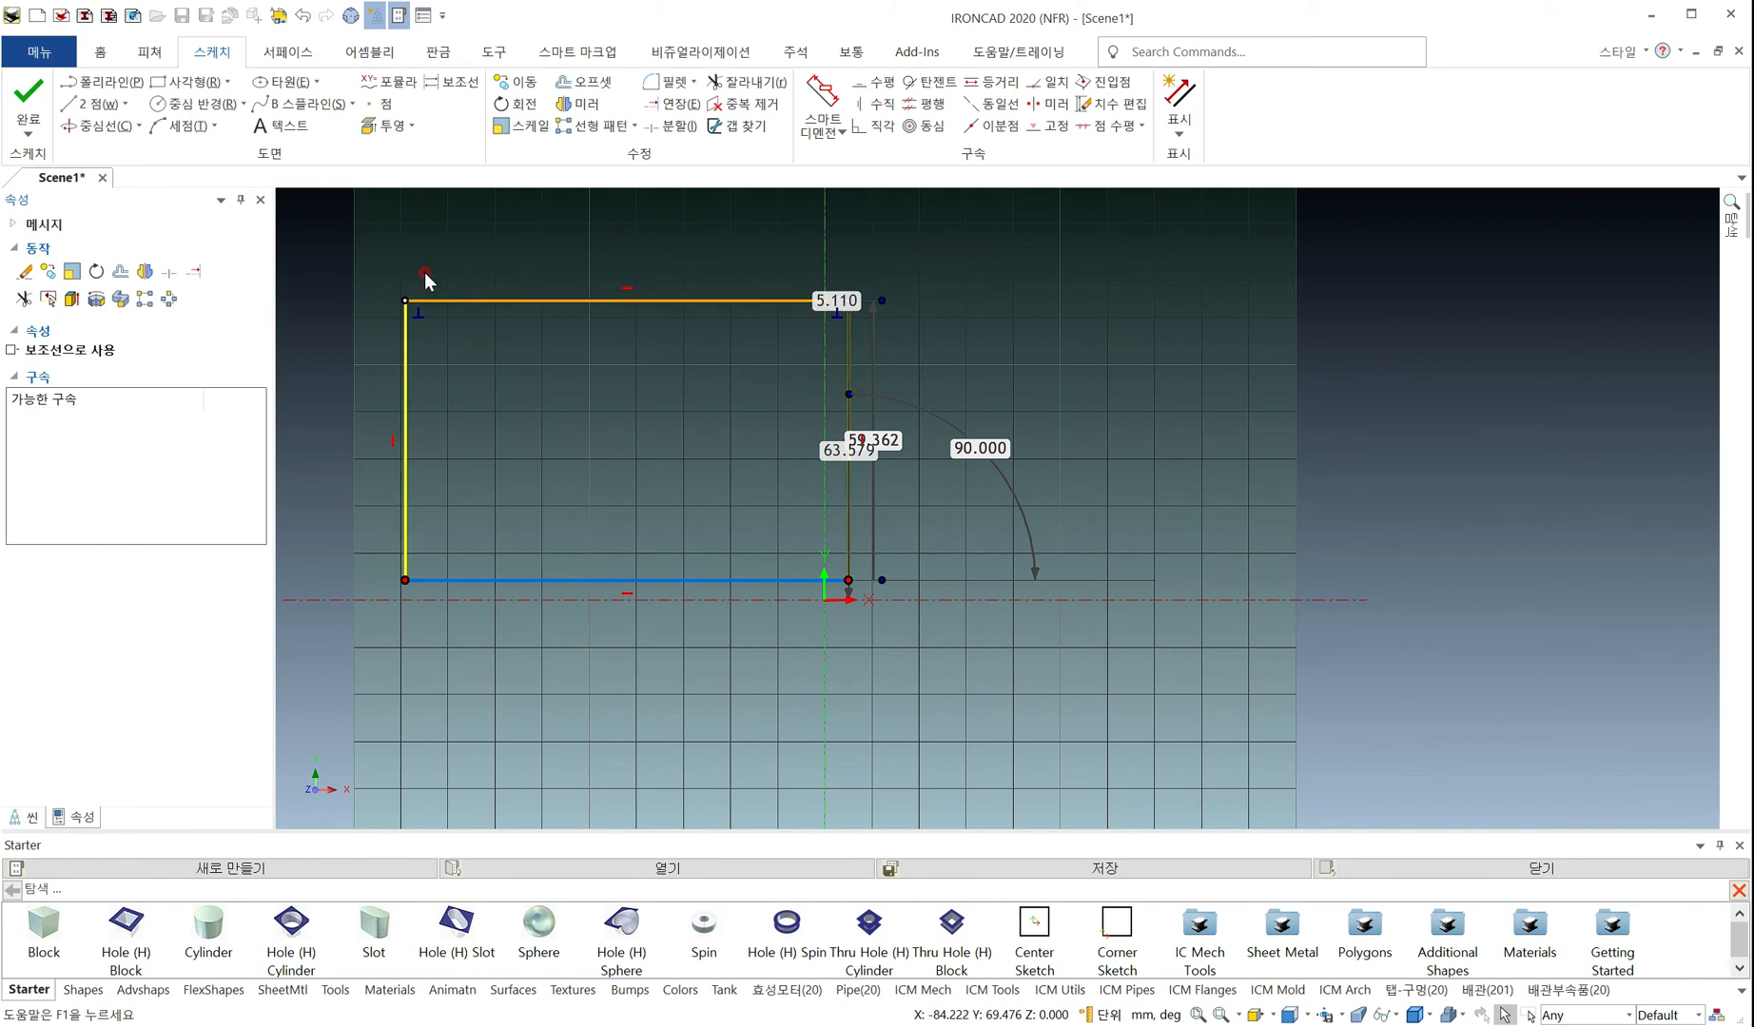
left_click(626, 694)
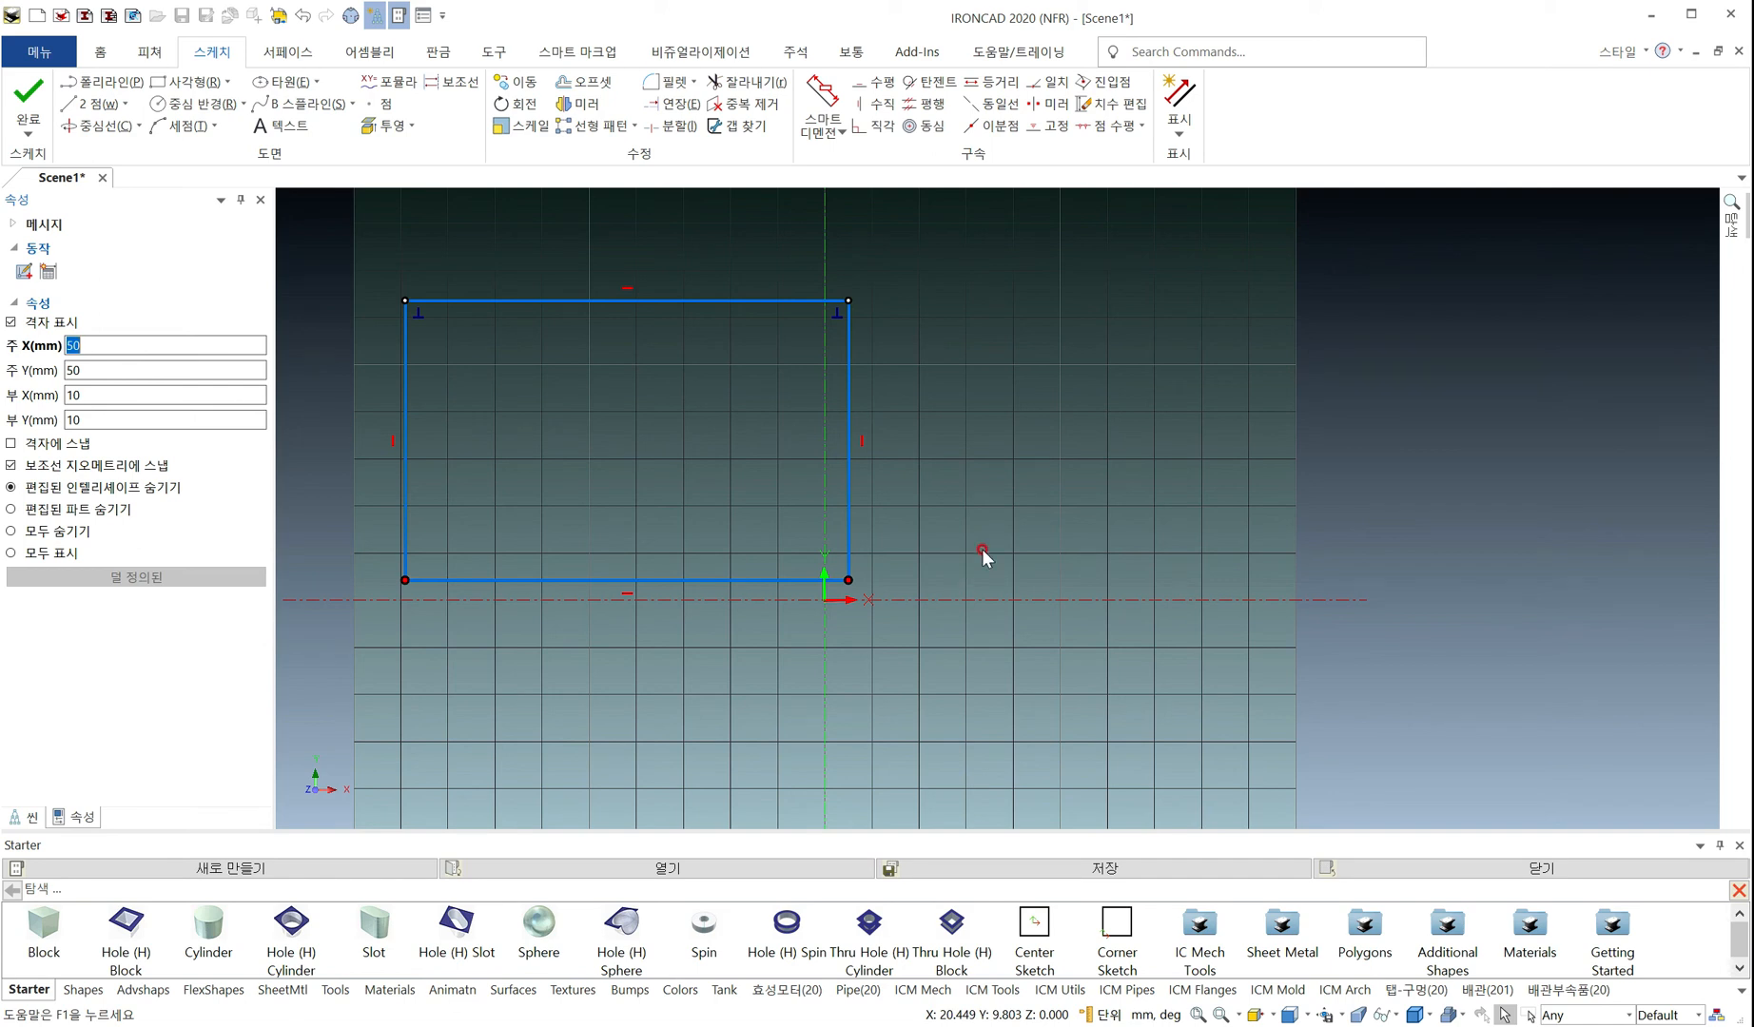
Draw a second rectangle about 97.5 mm by 61 mm above the X axis, to the right of the first
middle_click_drag(1050, 554, 1011, 569)
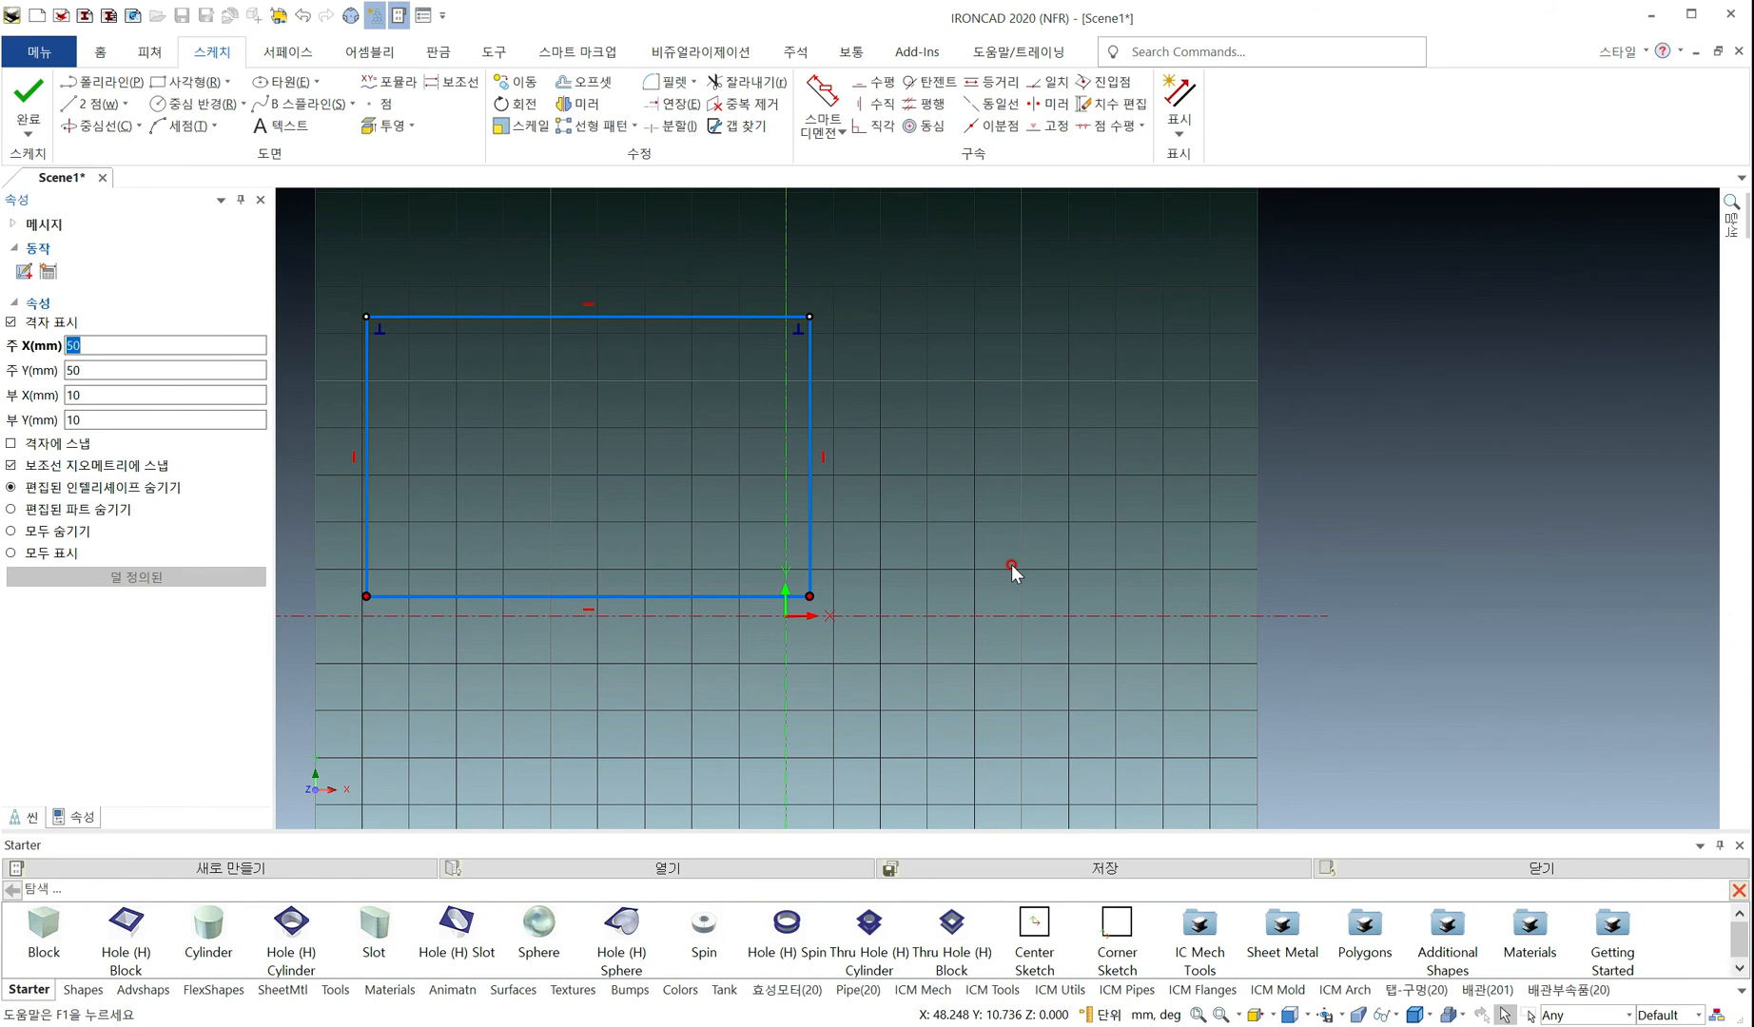
left_click(157, 81)
left_click(897, 317)
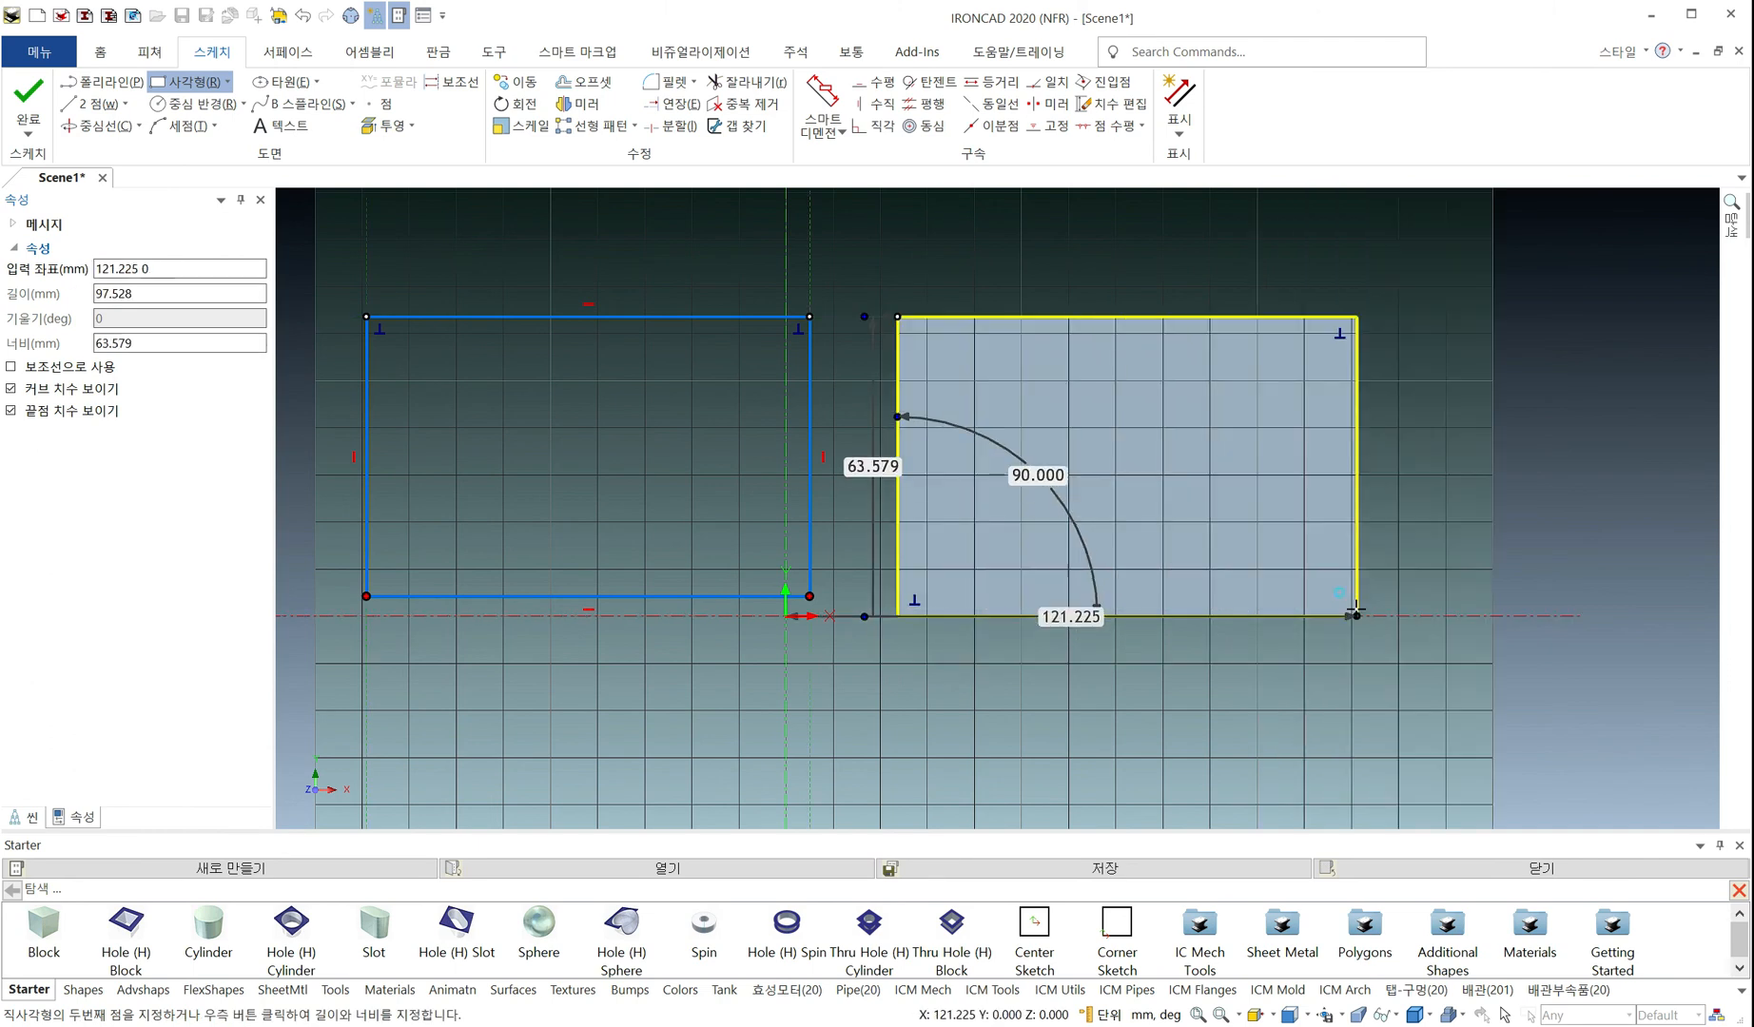
left_click(1354, 602)
key("Escape")
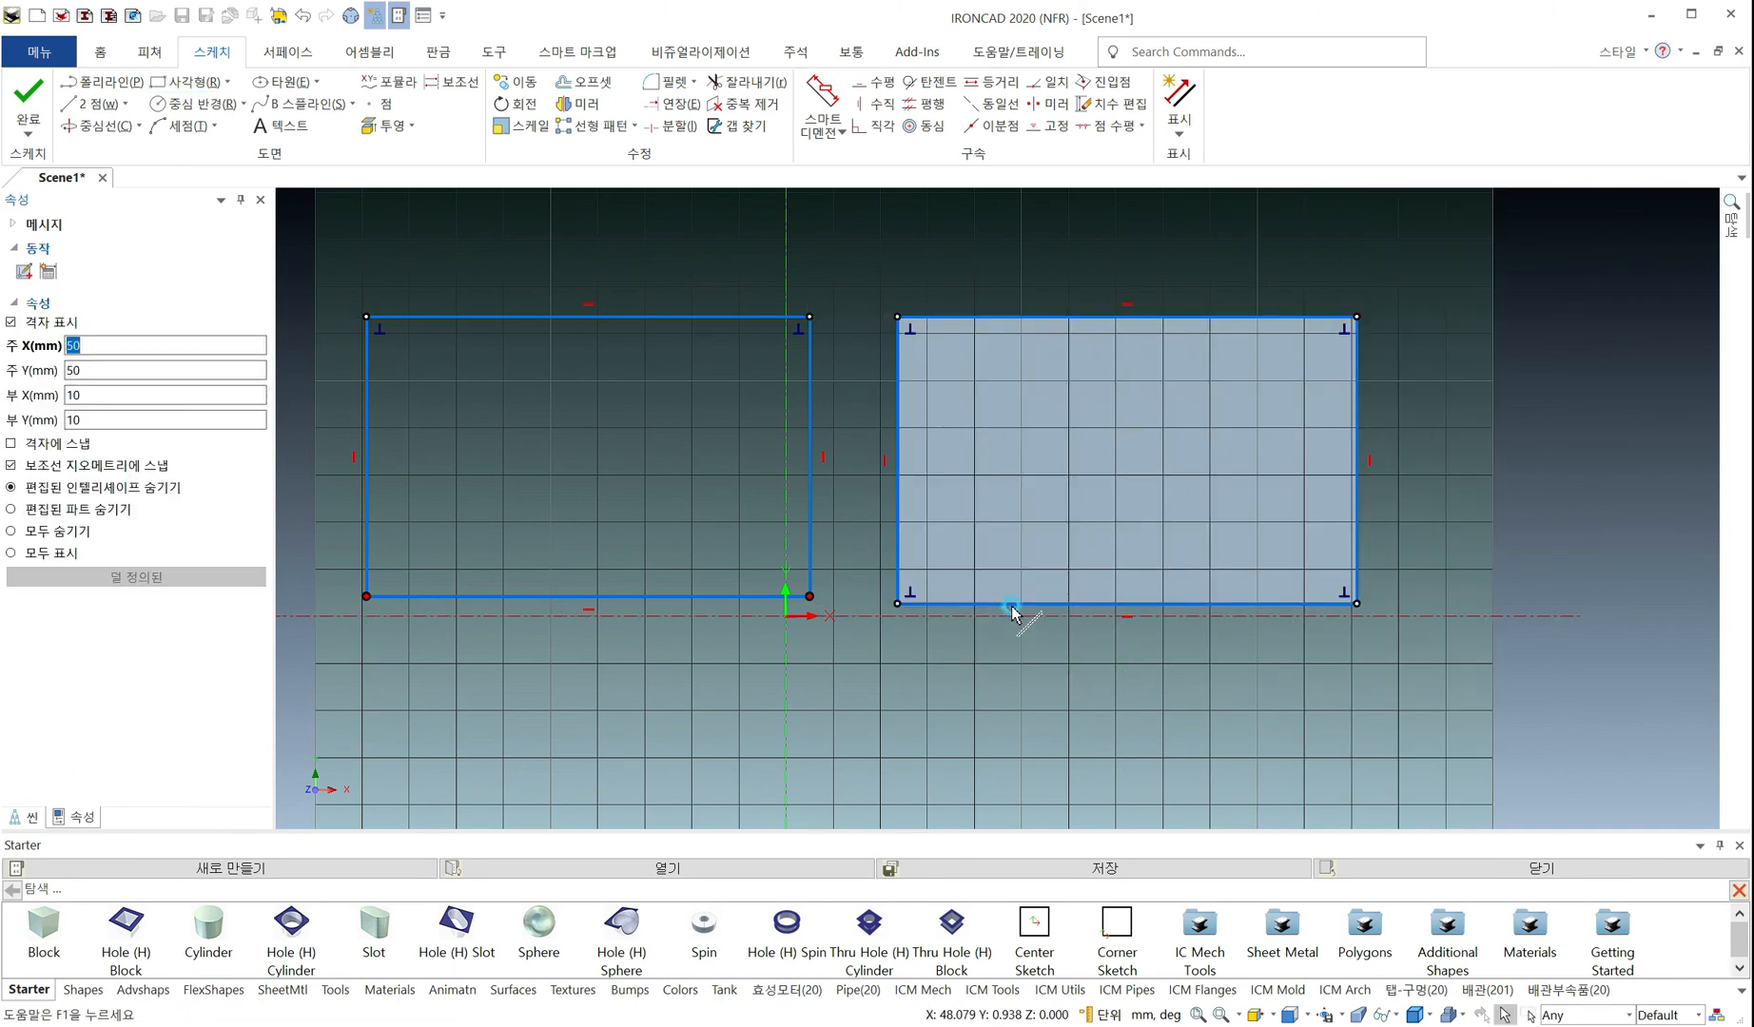
Select the second rectangle's whole connected outline and convert it to construction lines
left_click(1012, 604)
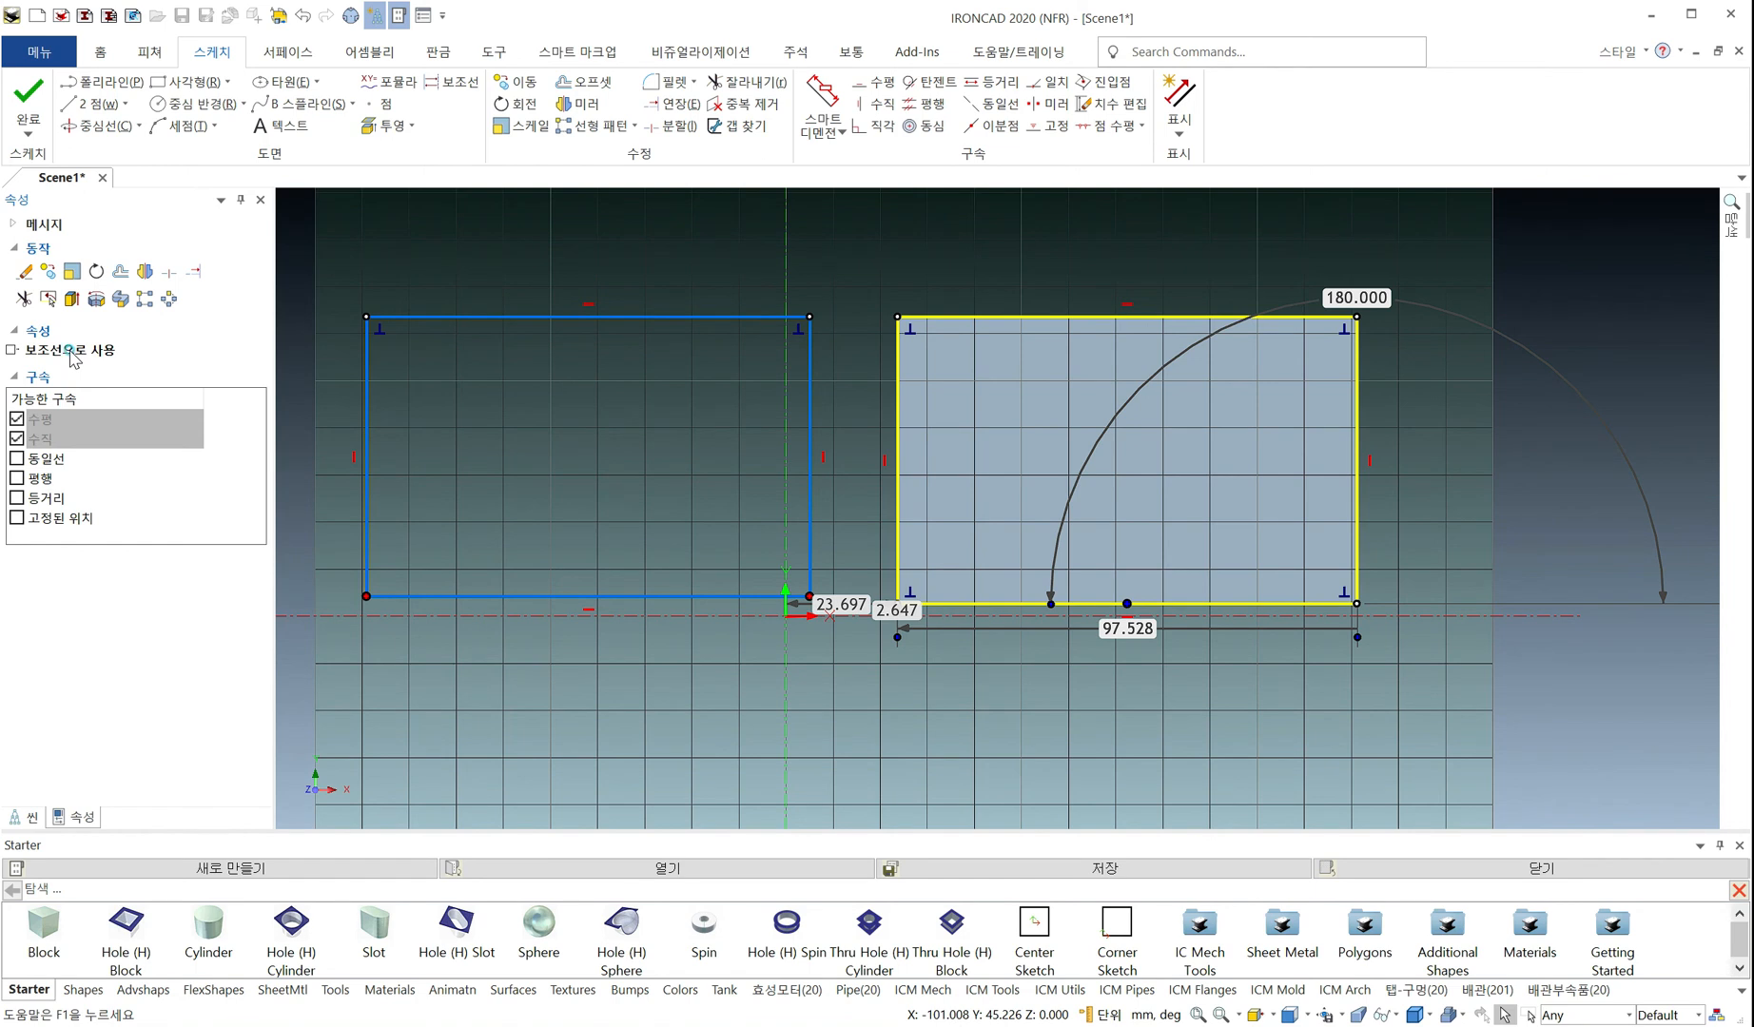
left_click(71, 352)
left_click(1027, 658)
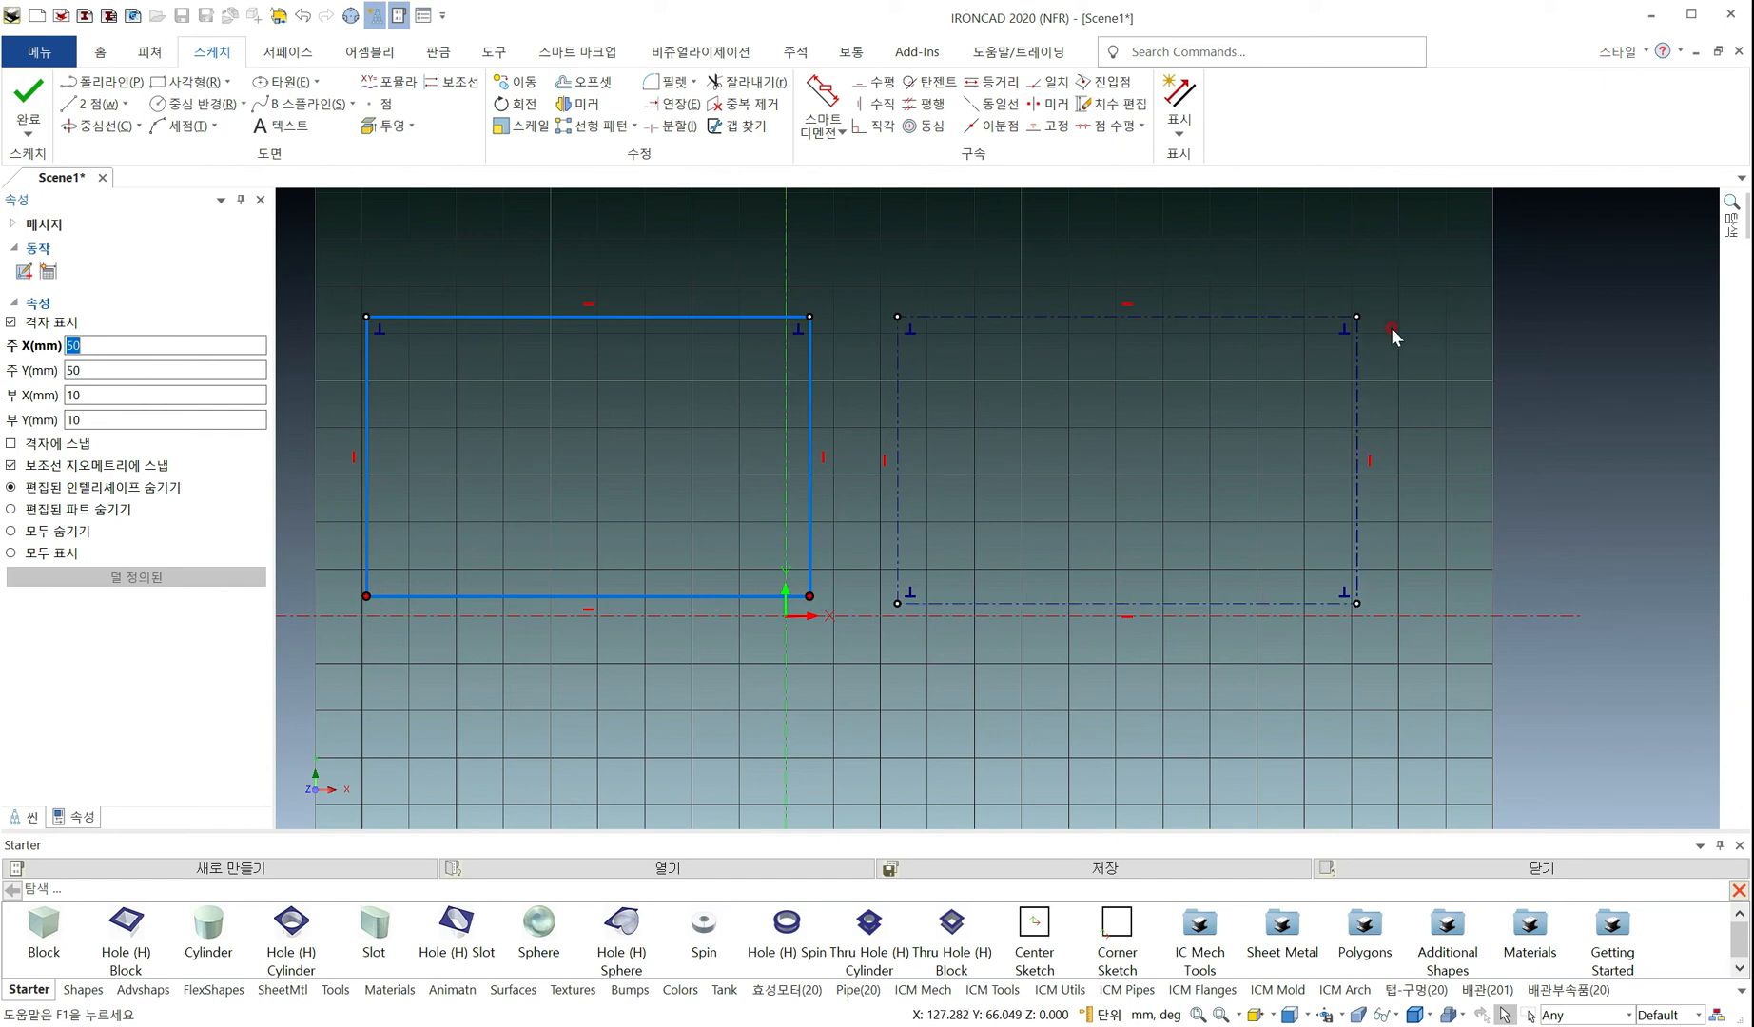
Select the second rectangle's whole construction outline and convert it back to regular sketch lines
left_click(1357, 521)
left_click(1358, 522)
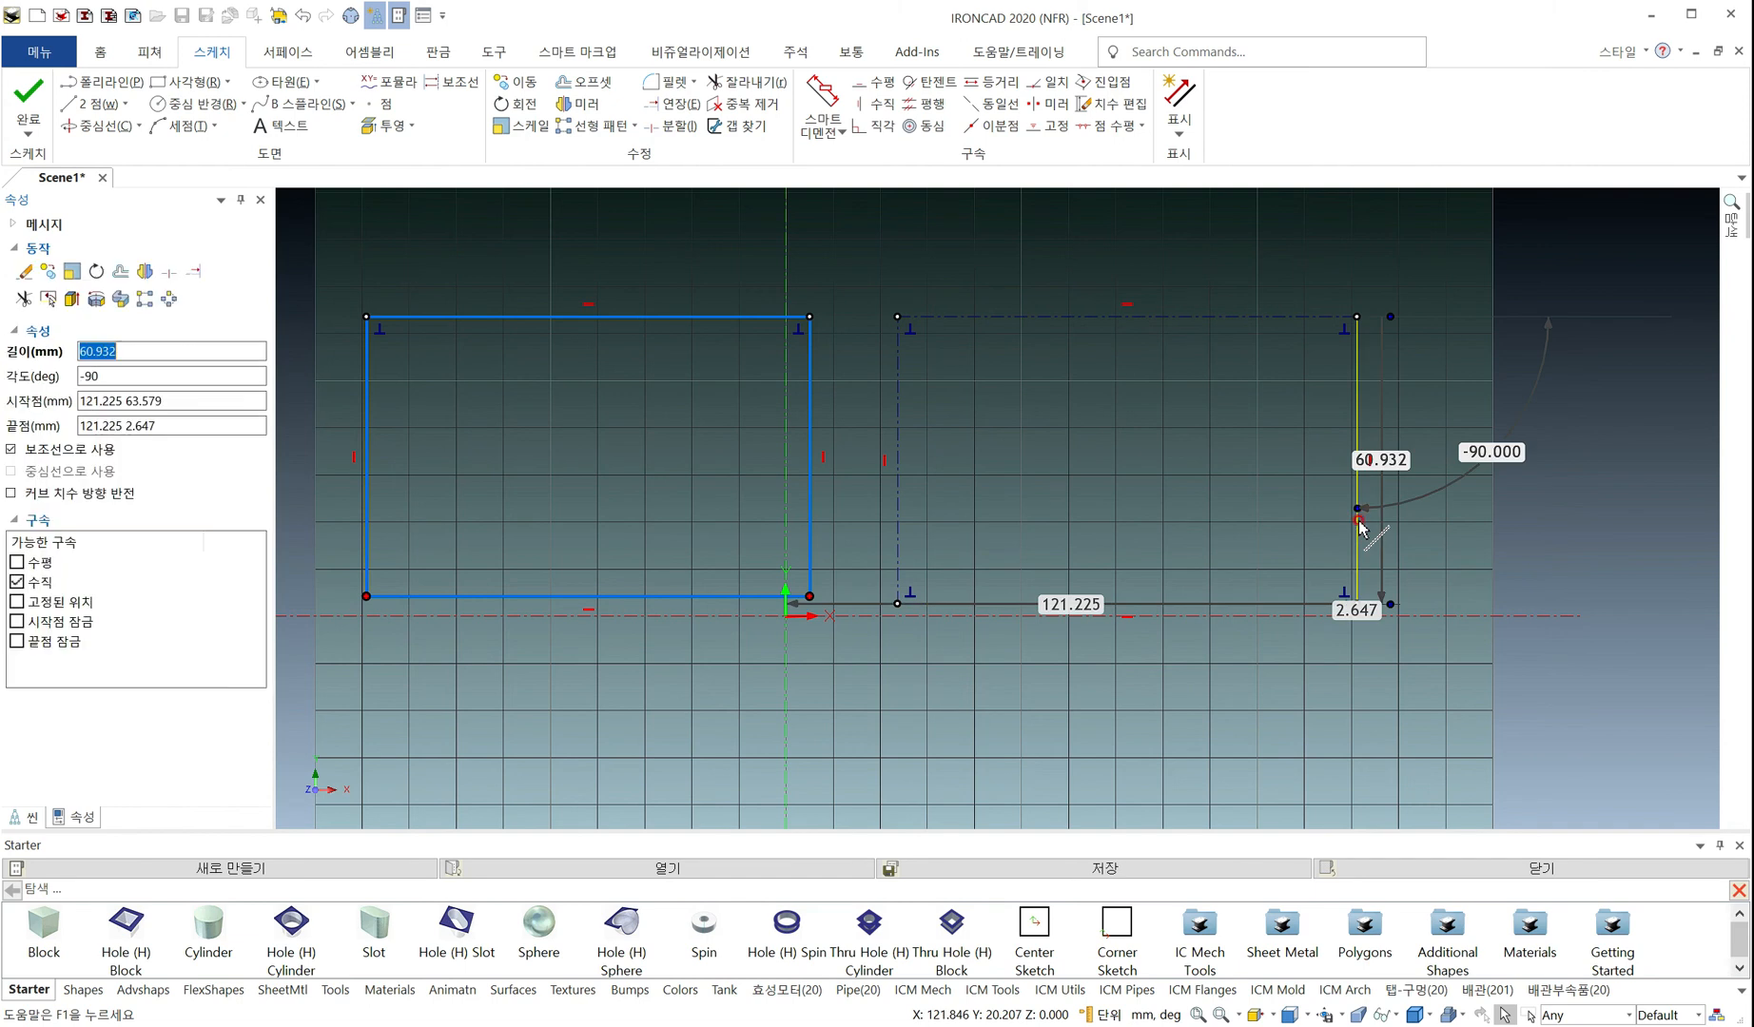
left_click(1358, 522)
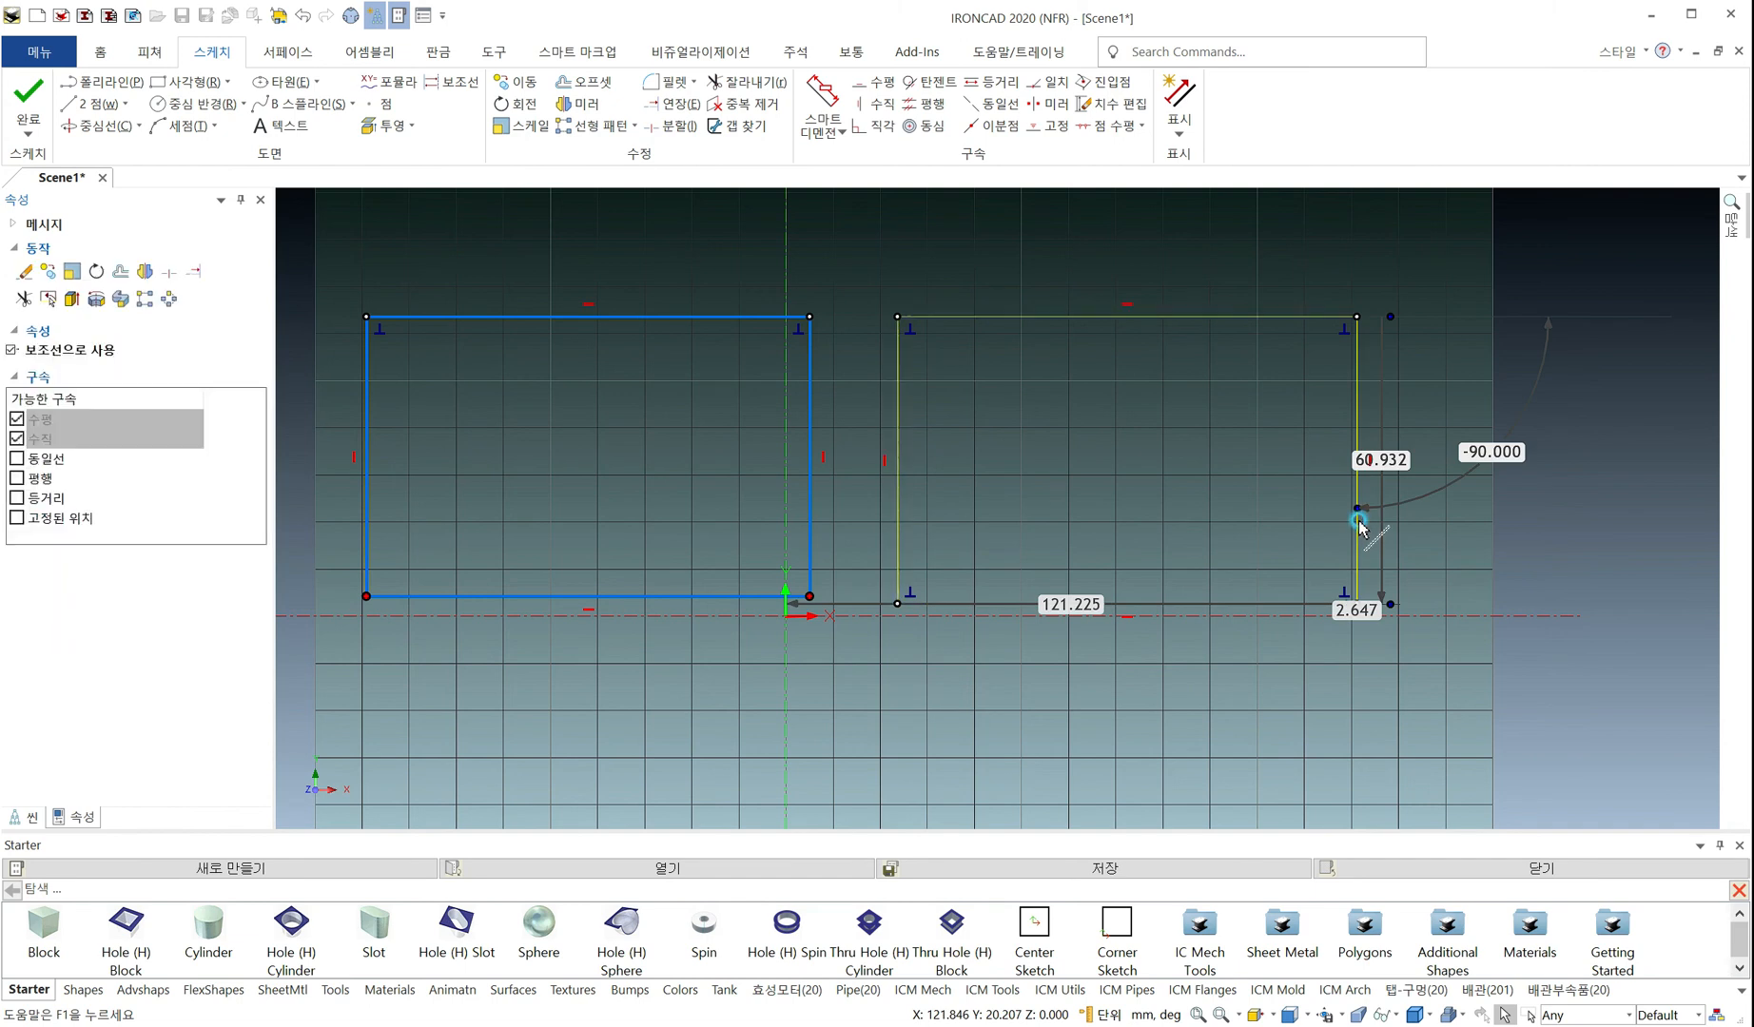
left_click(12, 349)
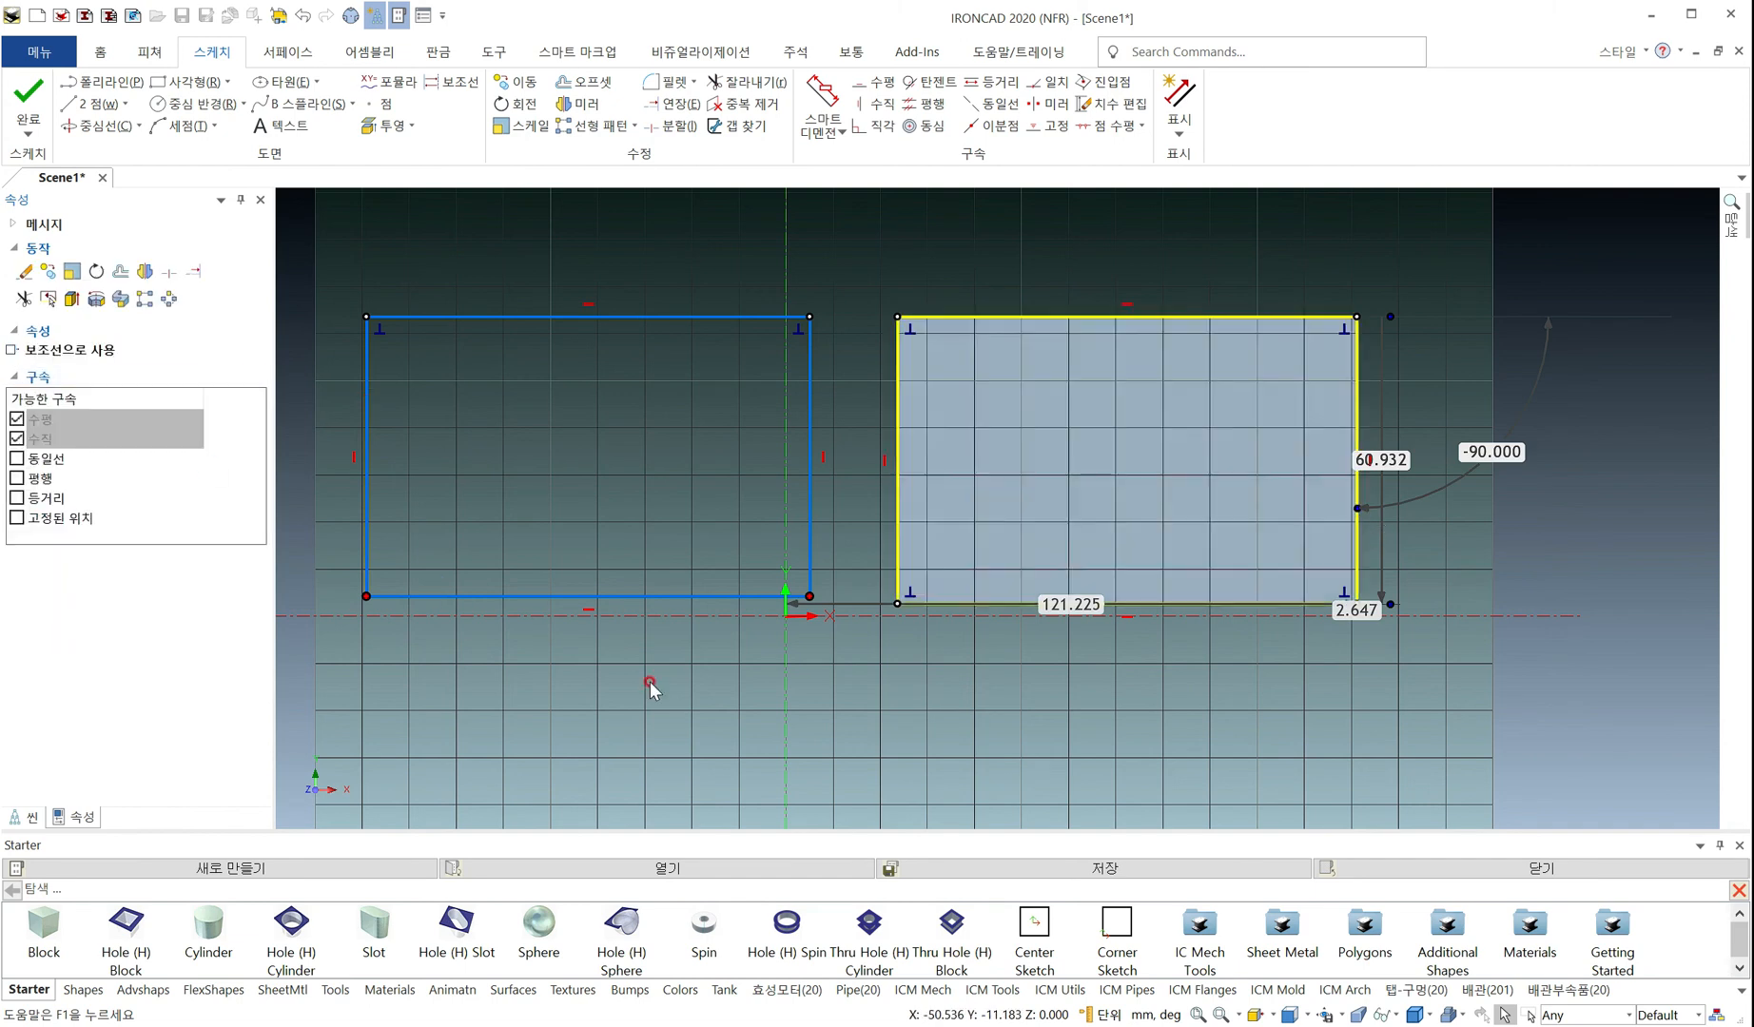
left_click(736, 693)
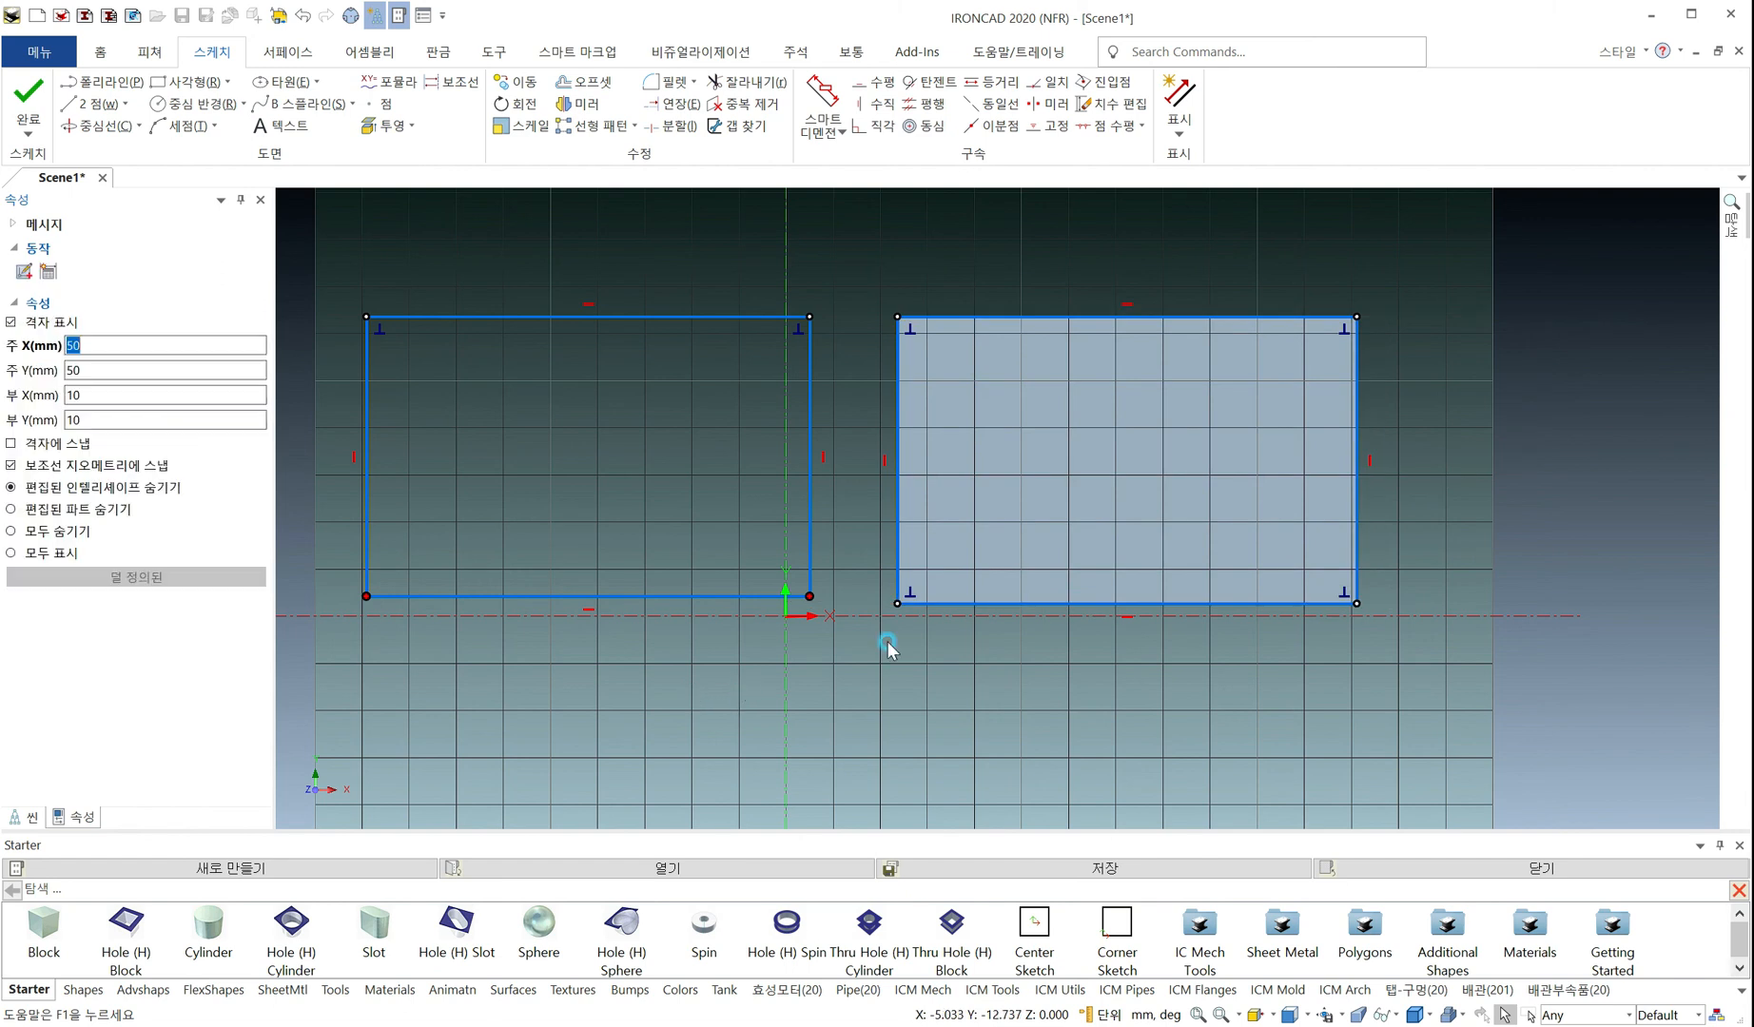
Select only the second rectangle's bottom edge and turn on its use as construction geometry
left_click(983, 603)
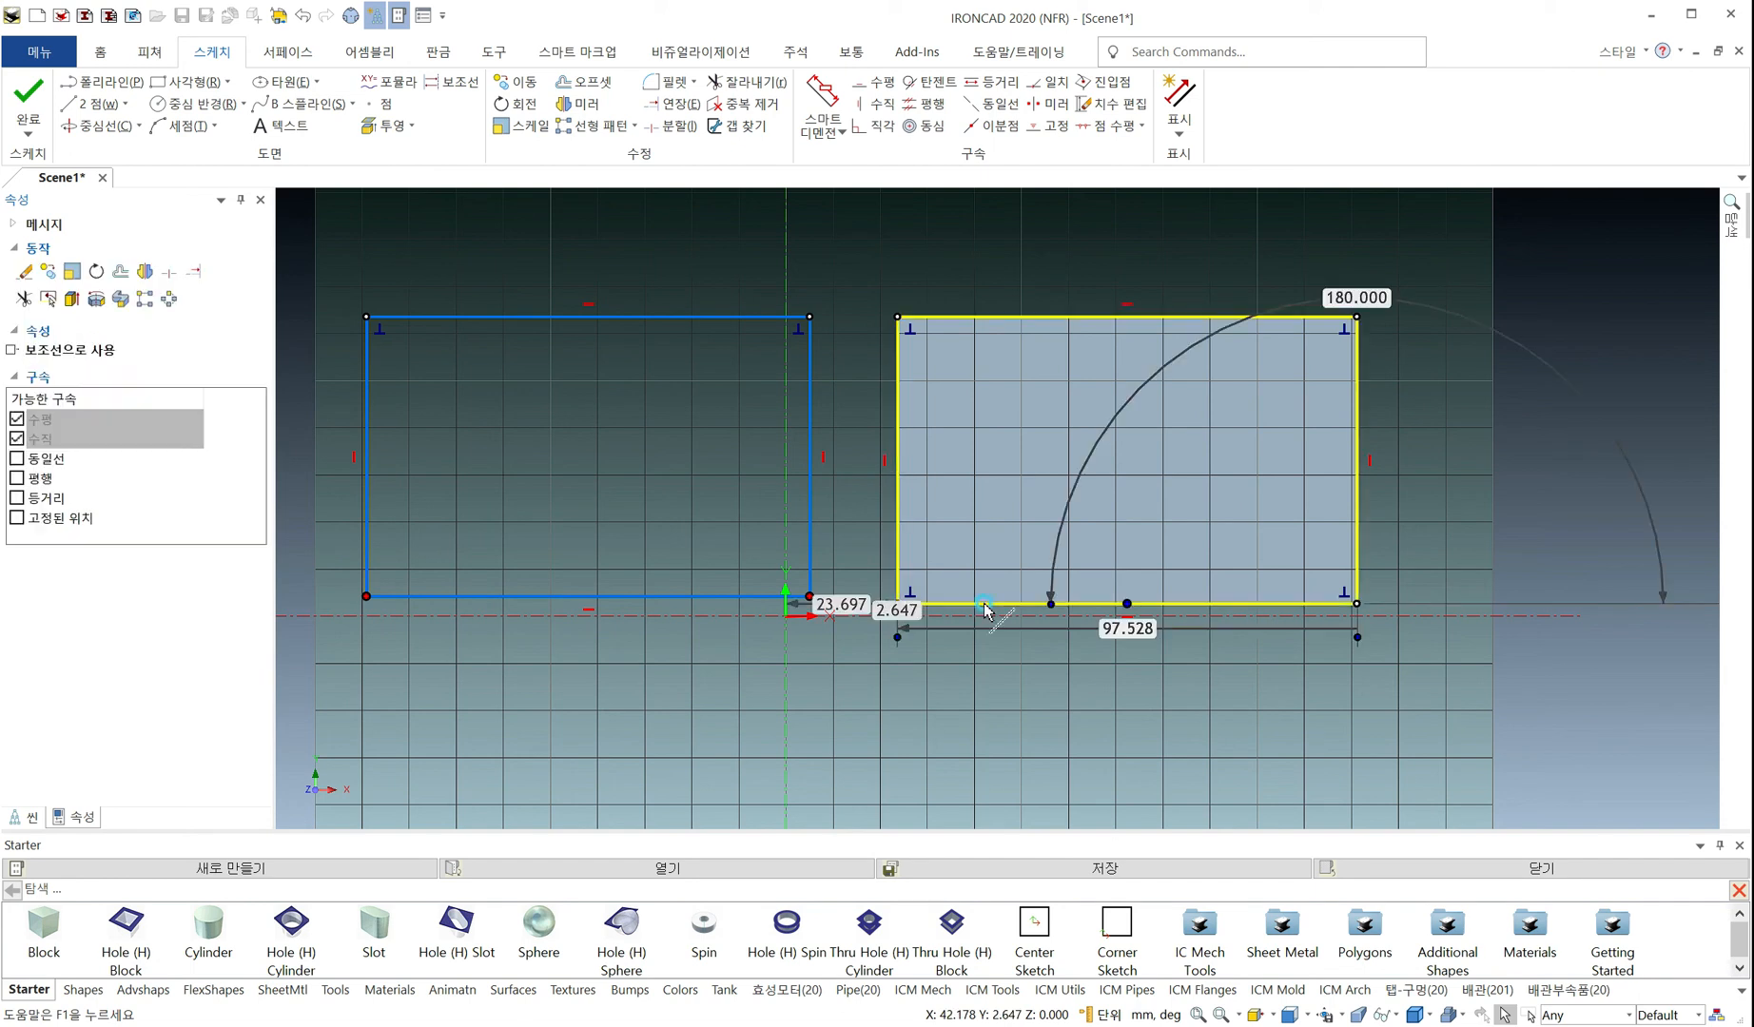
left_click(1026, 718)
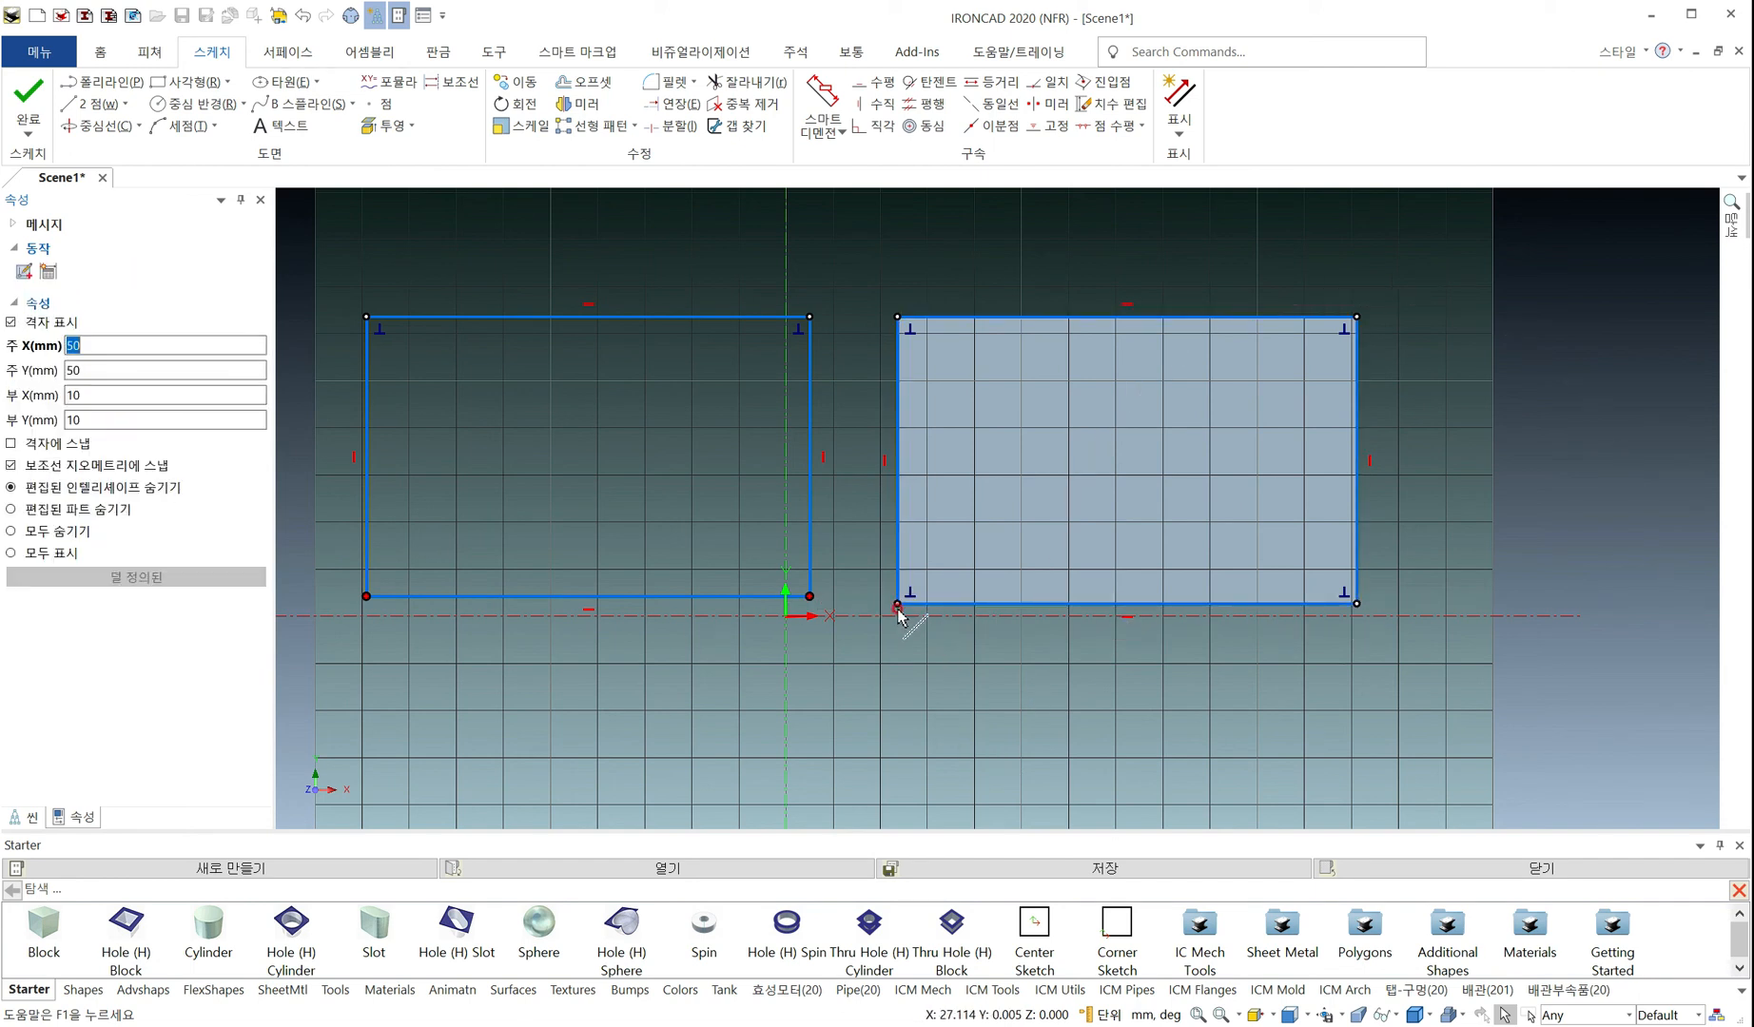
left_click(1003, 604)
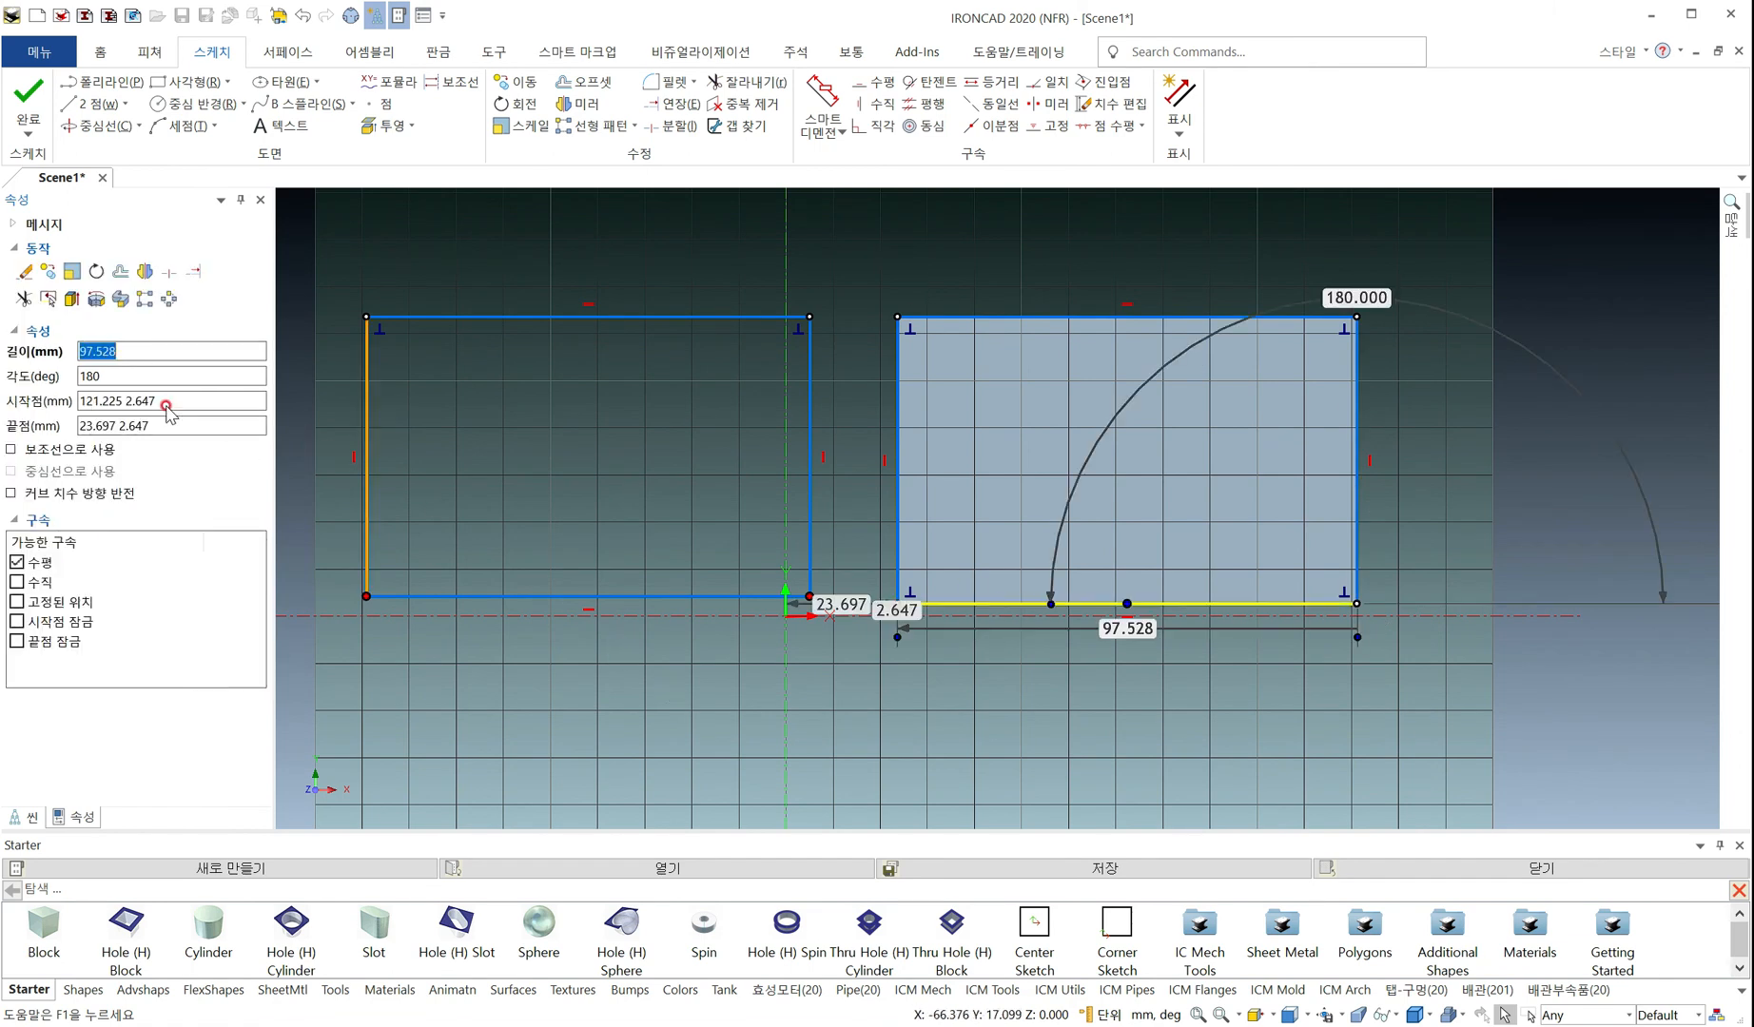
left_click(12, 449)
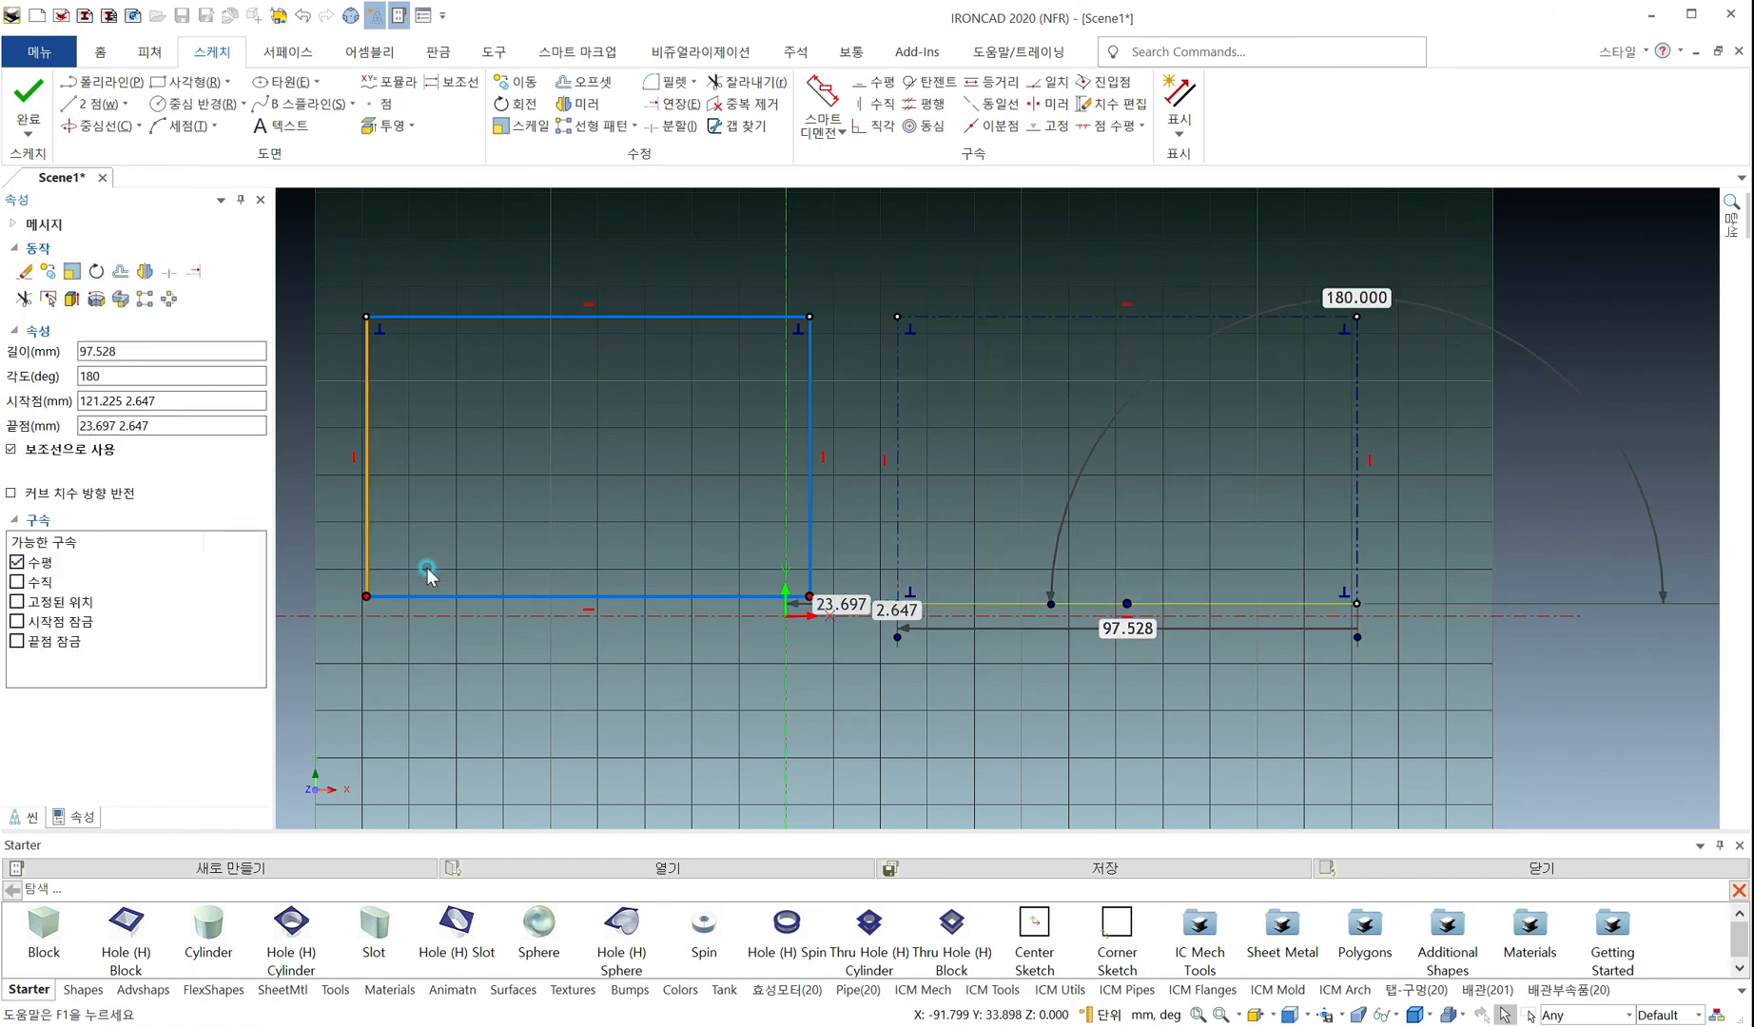
left_click(890, 669)
left_click(974, 875)
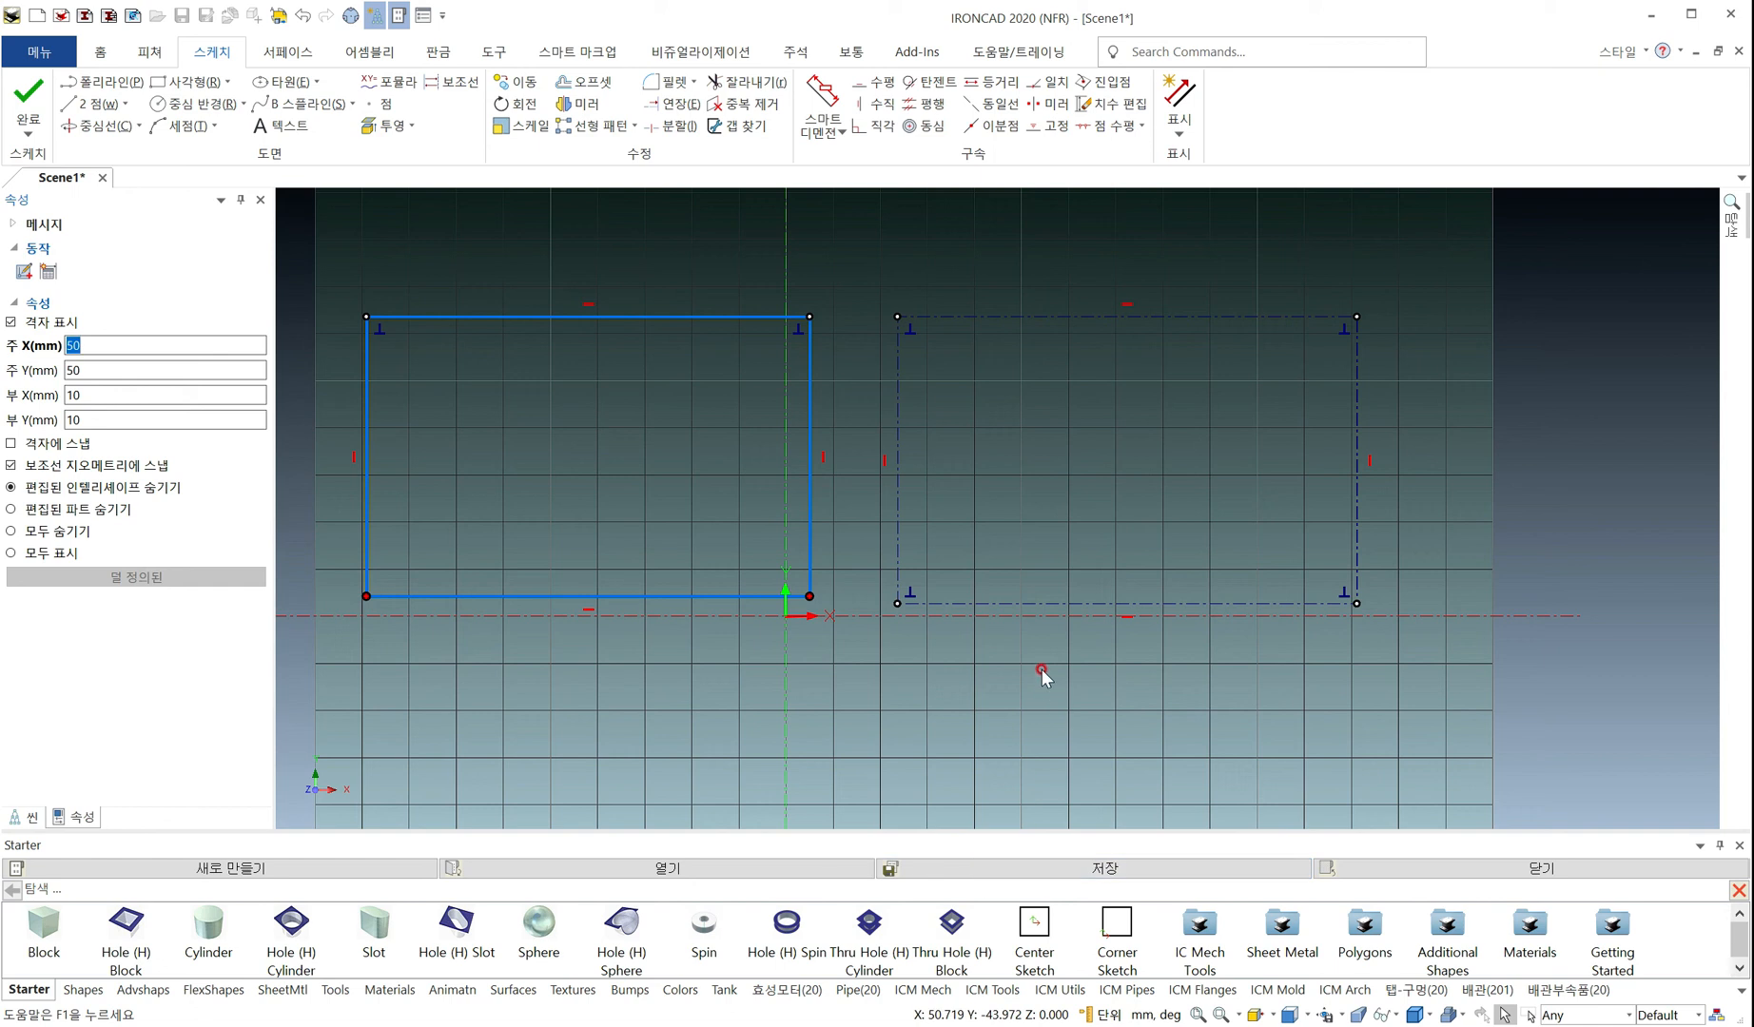
Select only the second rectangle's left edge and turn off its use as construction geometry
left_click(897, 521)
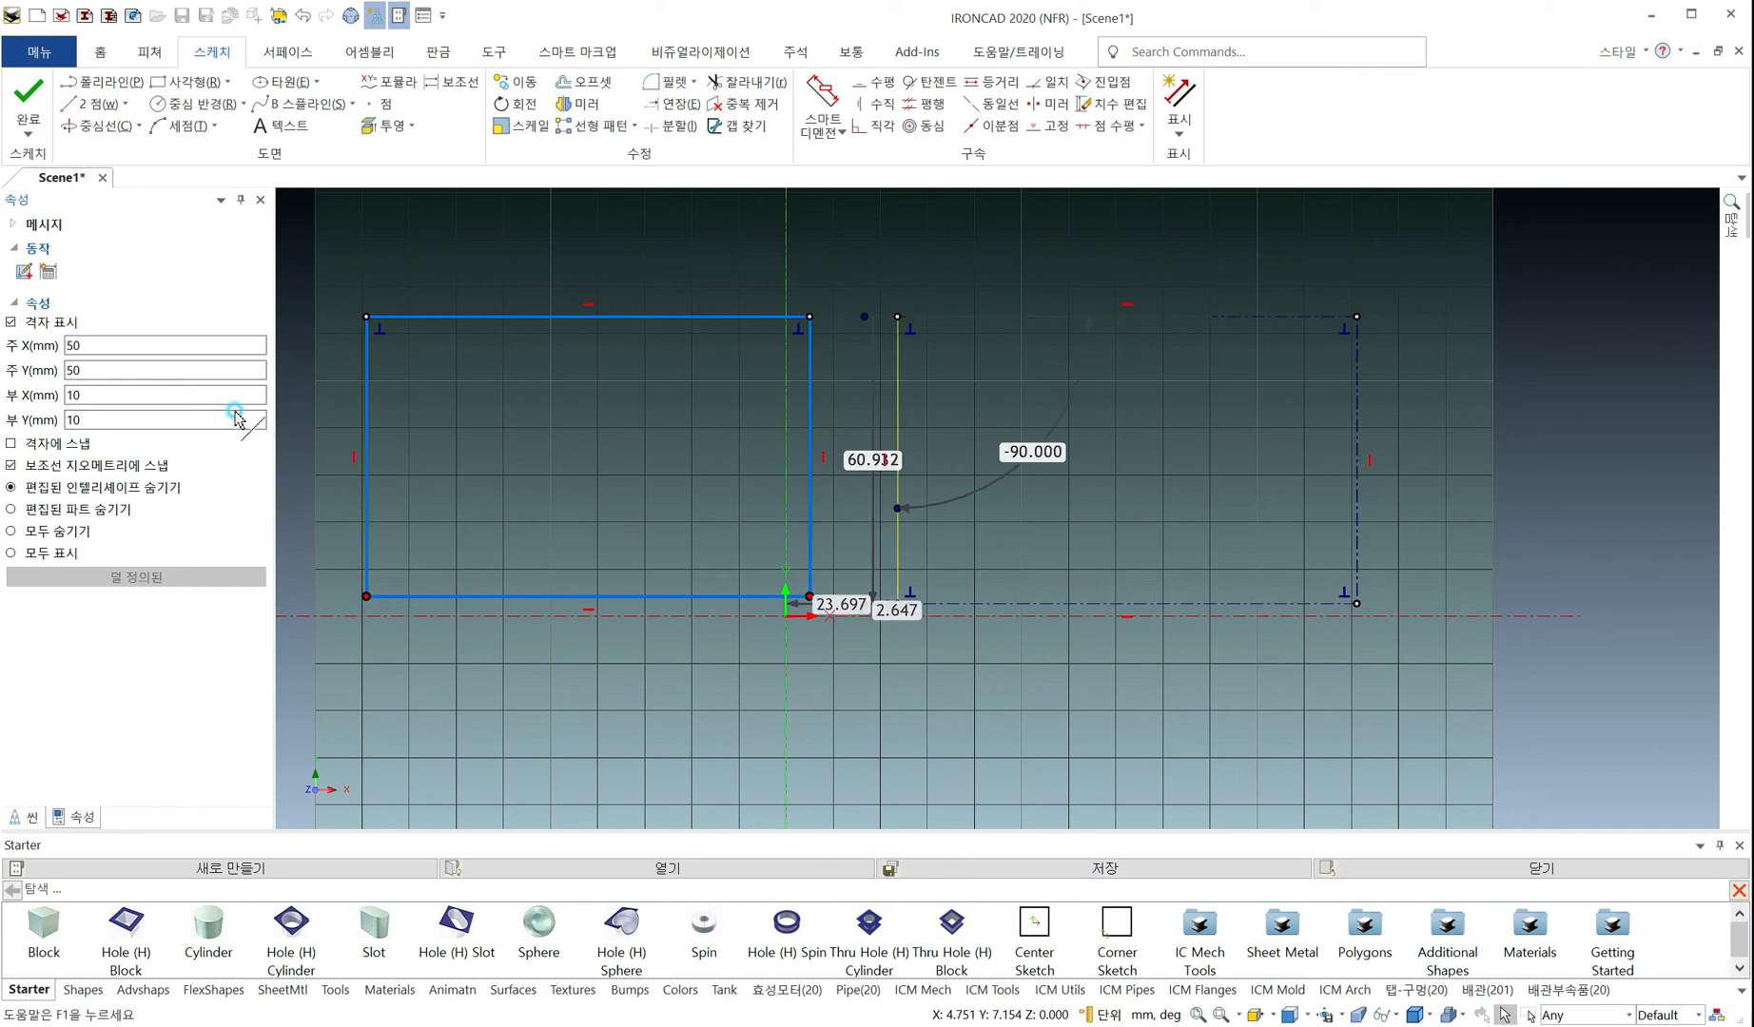
left_click(10, 448)
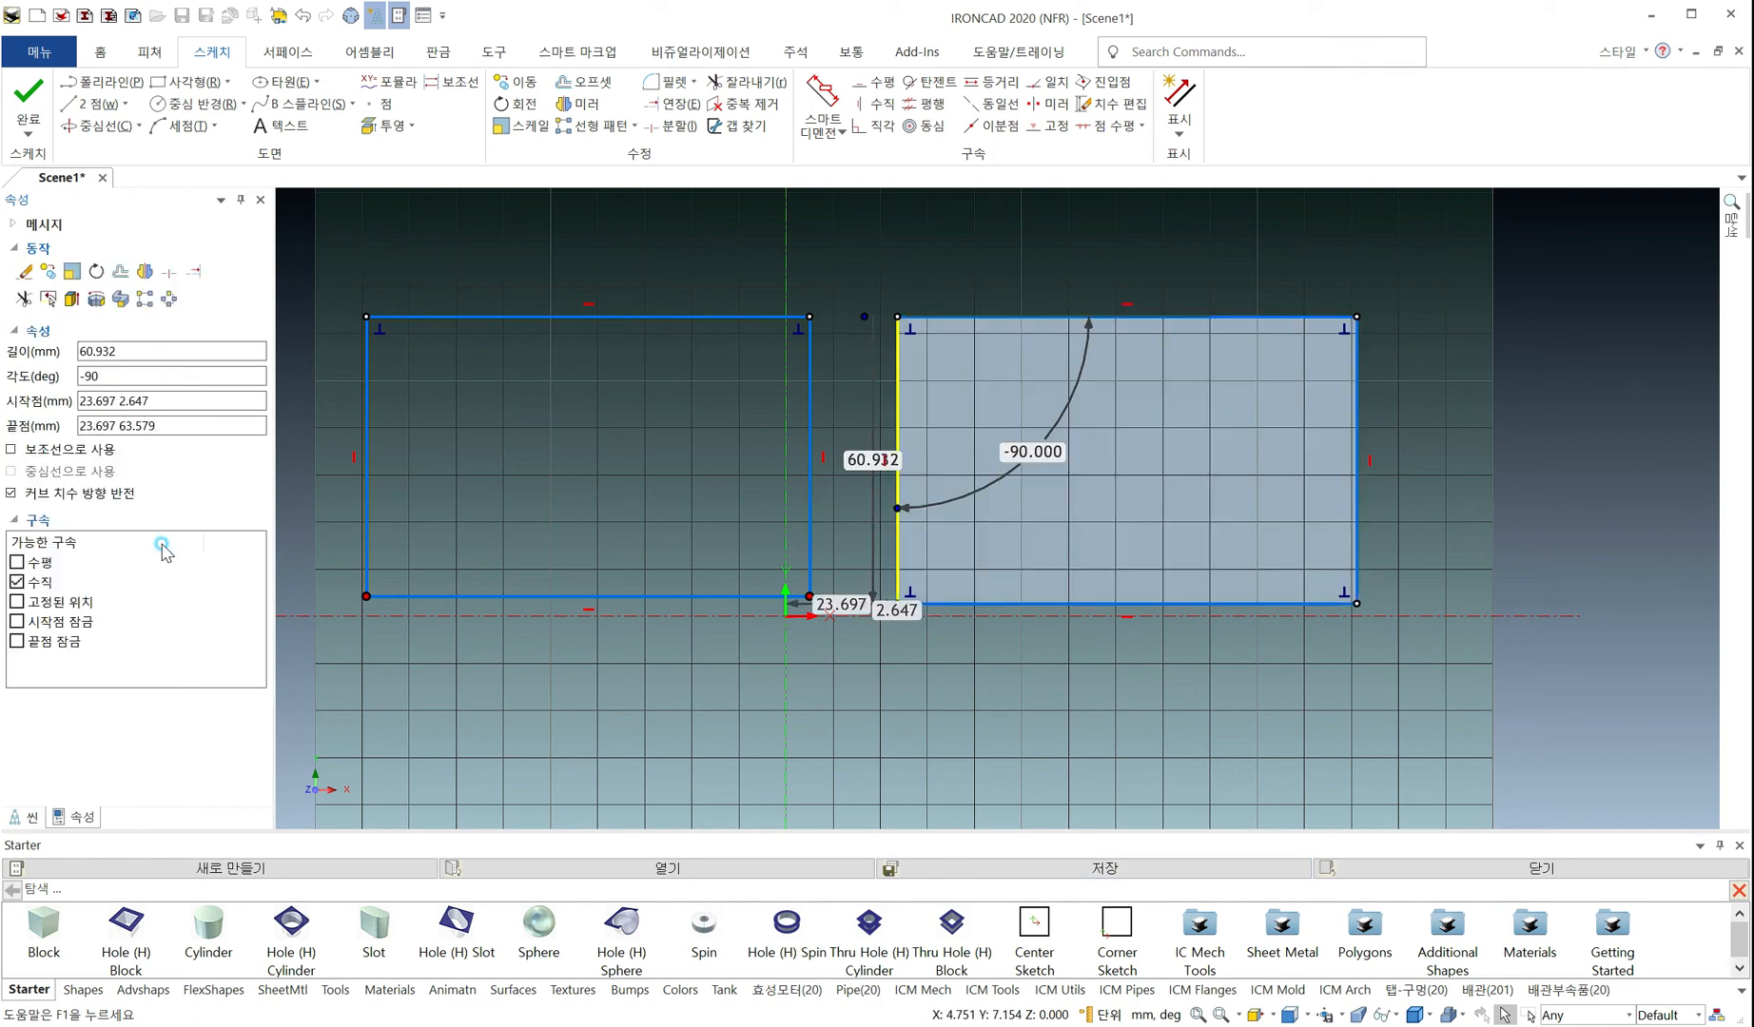
left_click(697, 704)
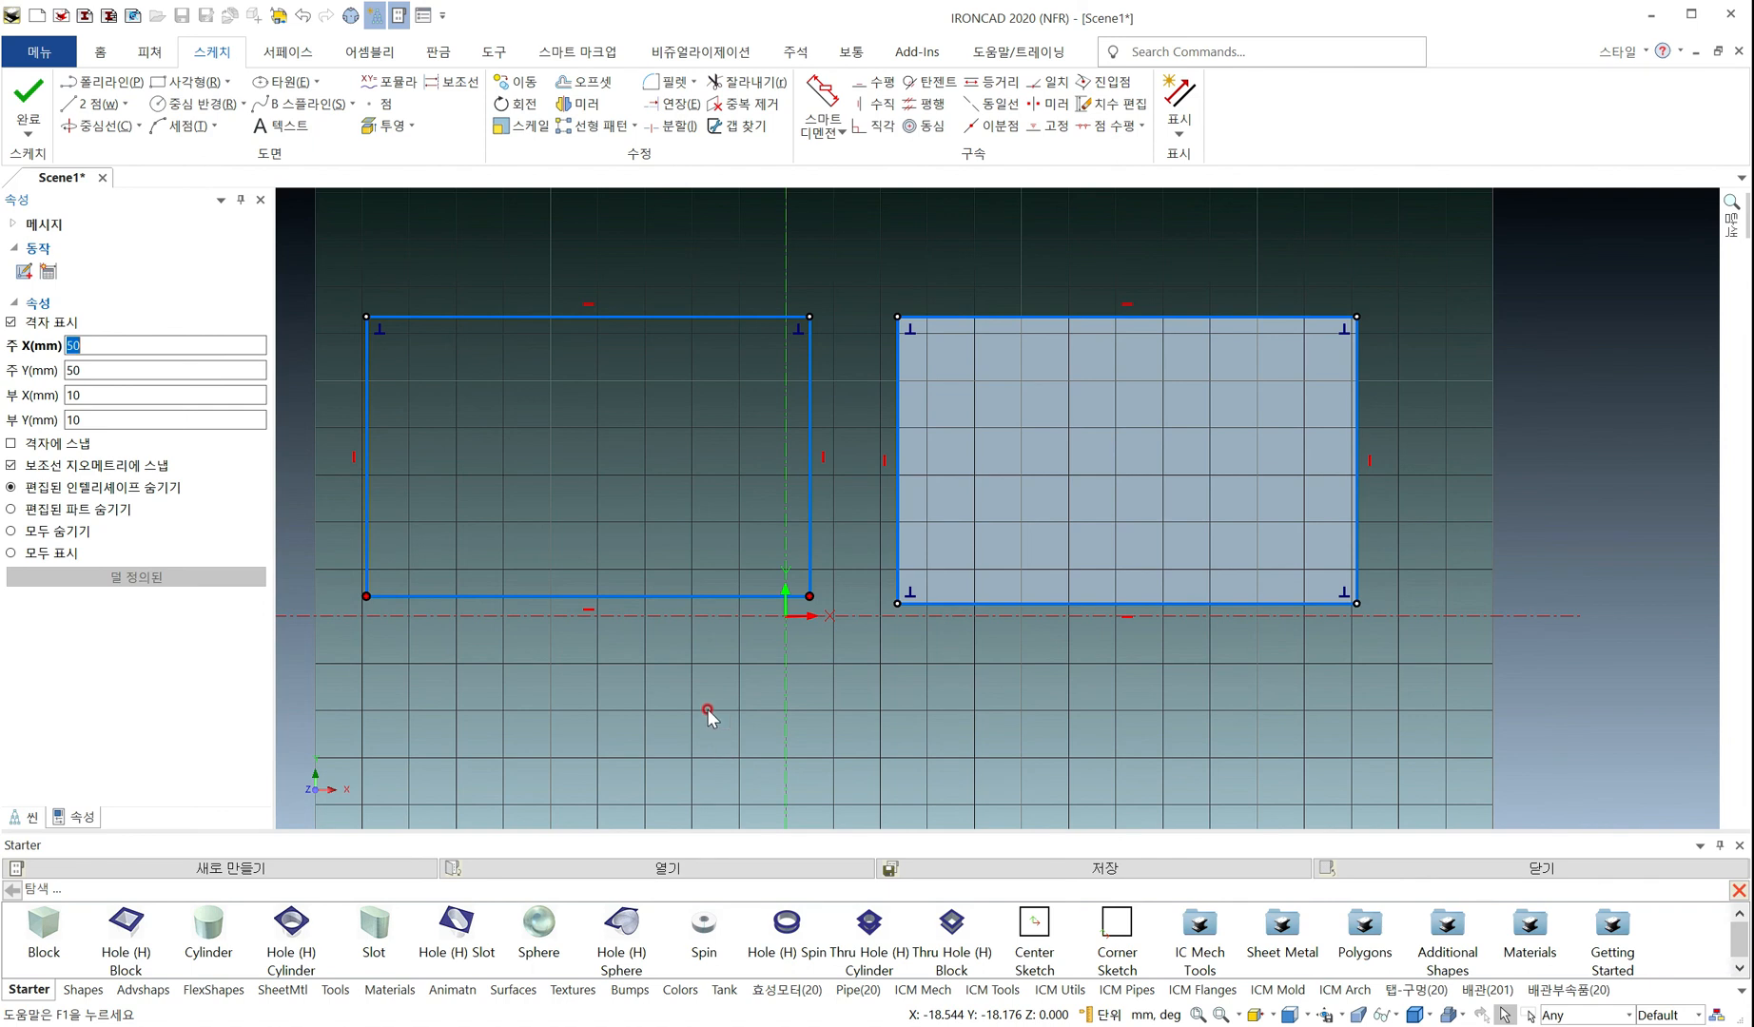
Delete both rectangles from the sketch
scroll(761, 705, "down", 3)
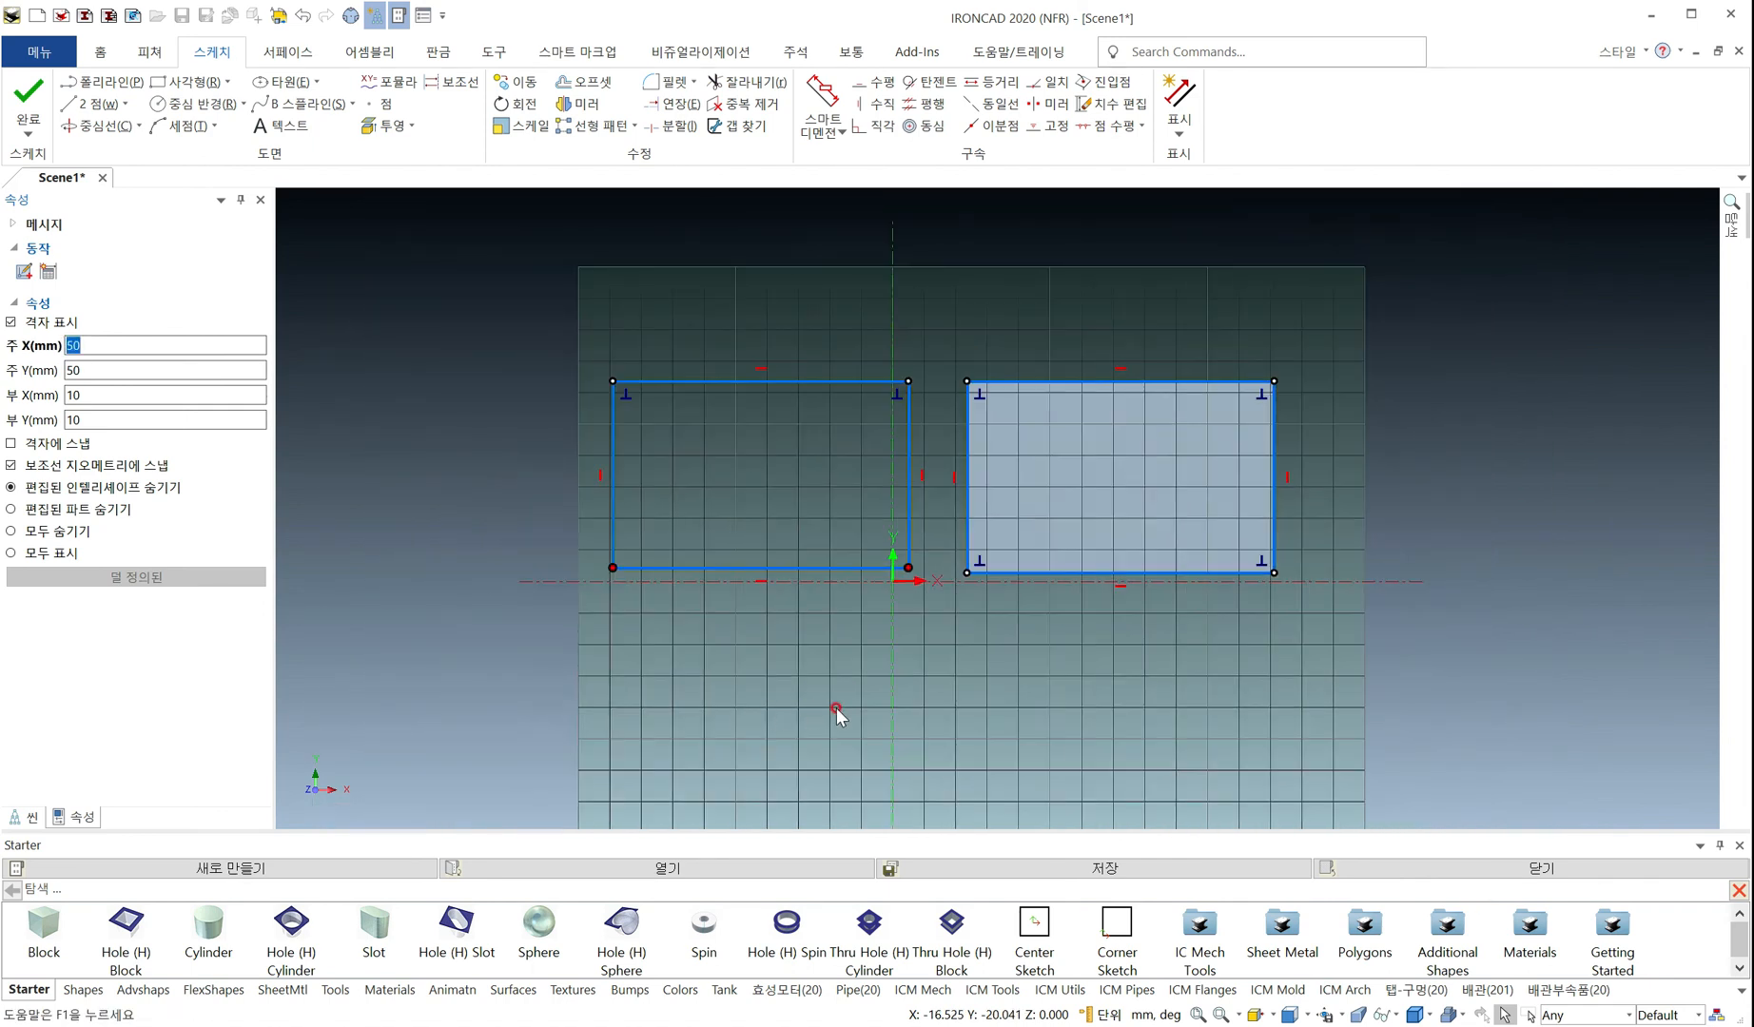
key("ctrl+a")
key("Delete")
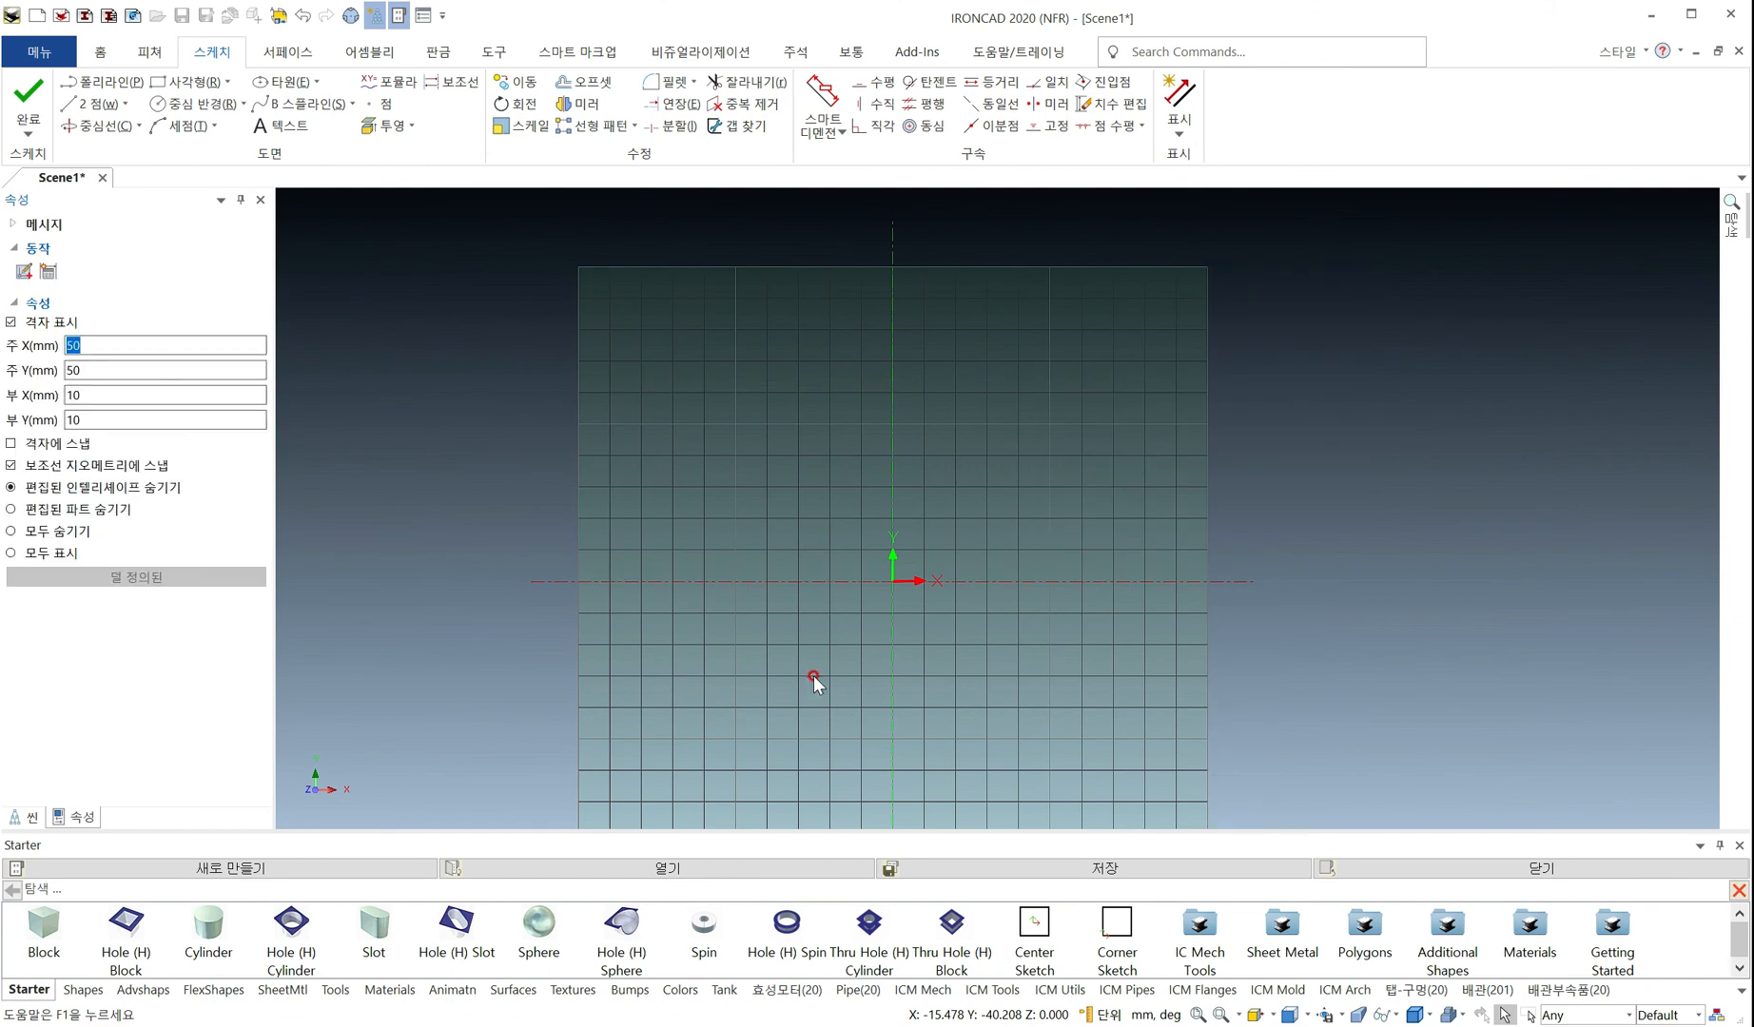
Draw an open four-segment polyline starting with a horizontal line about 90 mm long and ending about 87 mm wide, and finish the sketch
left_click(101, 82)
left_click(618, 332)
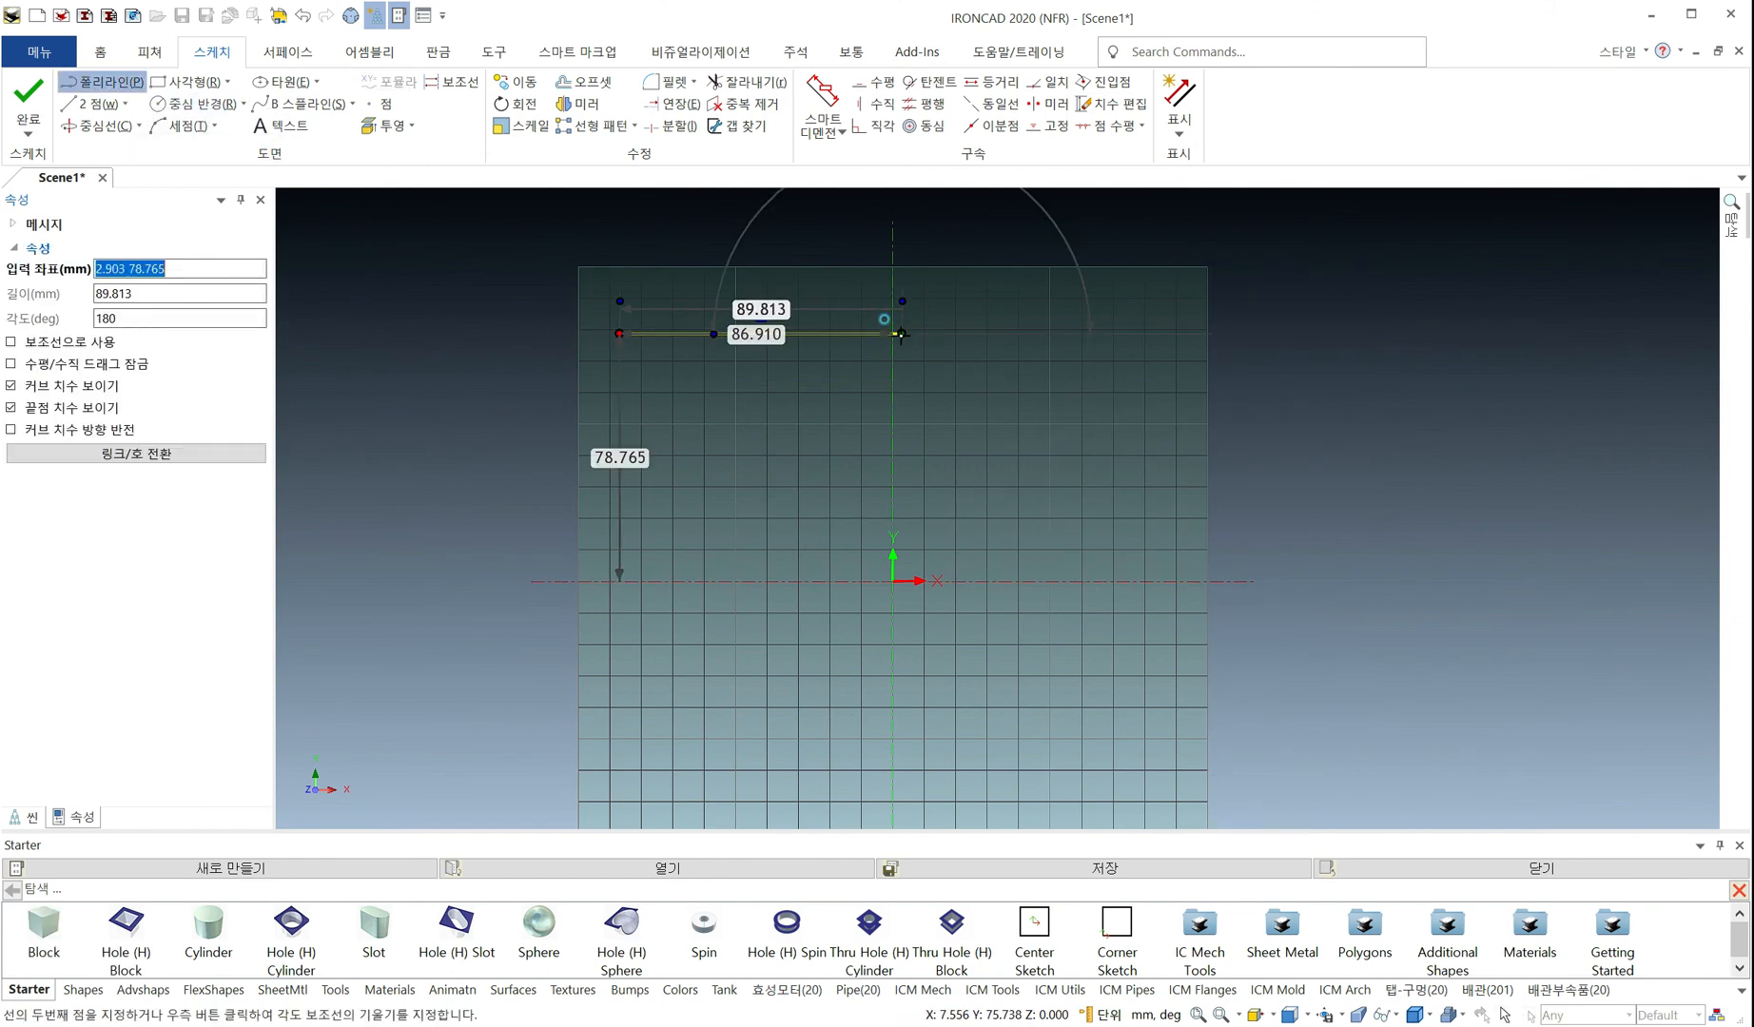
left_click(902, 334)
left_click(1057, 551)
left_click(1057, 660)
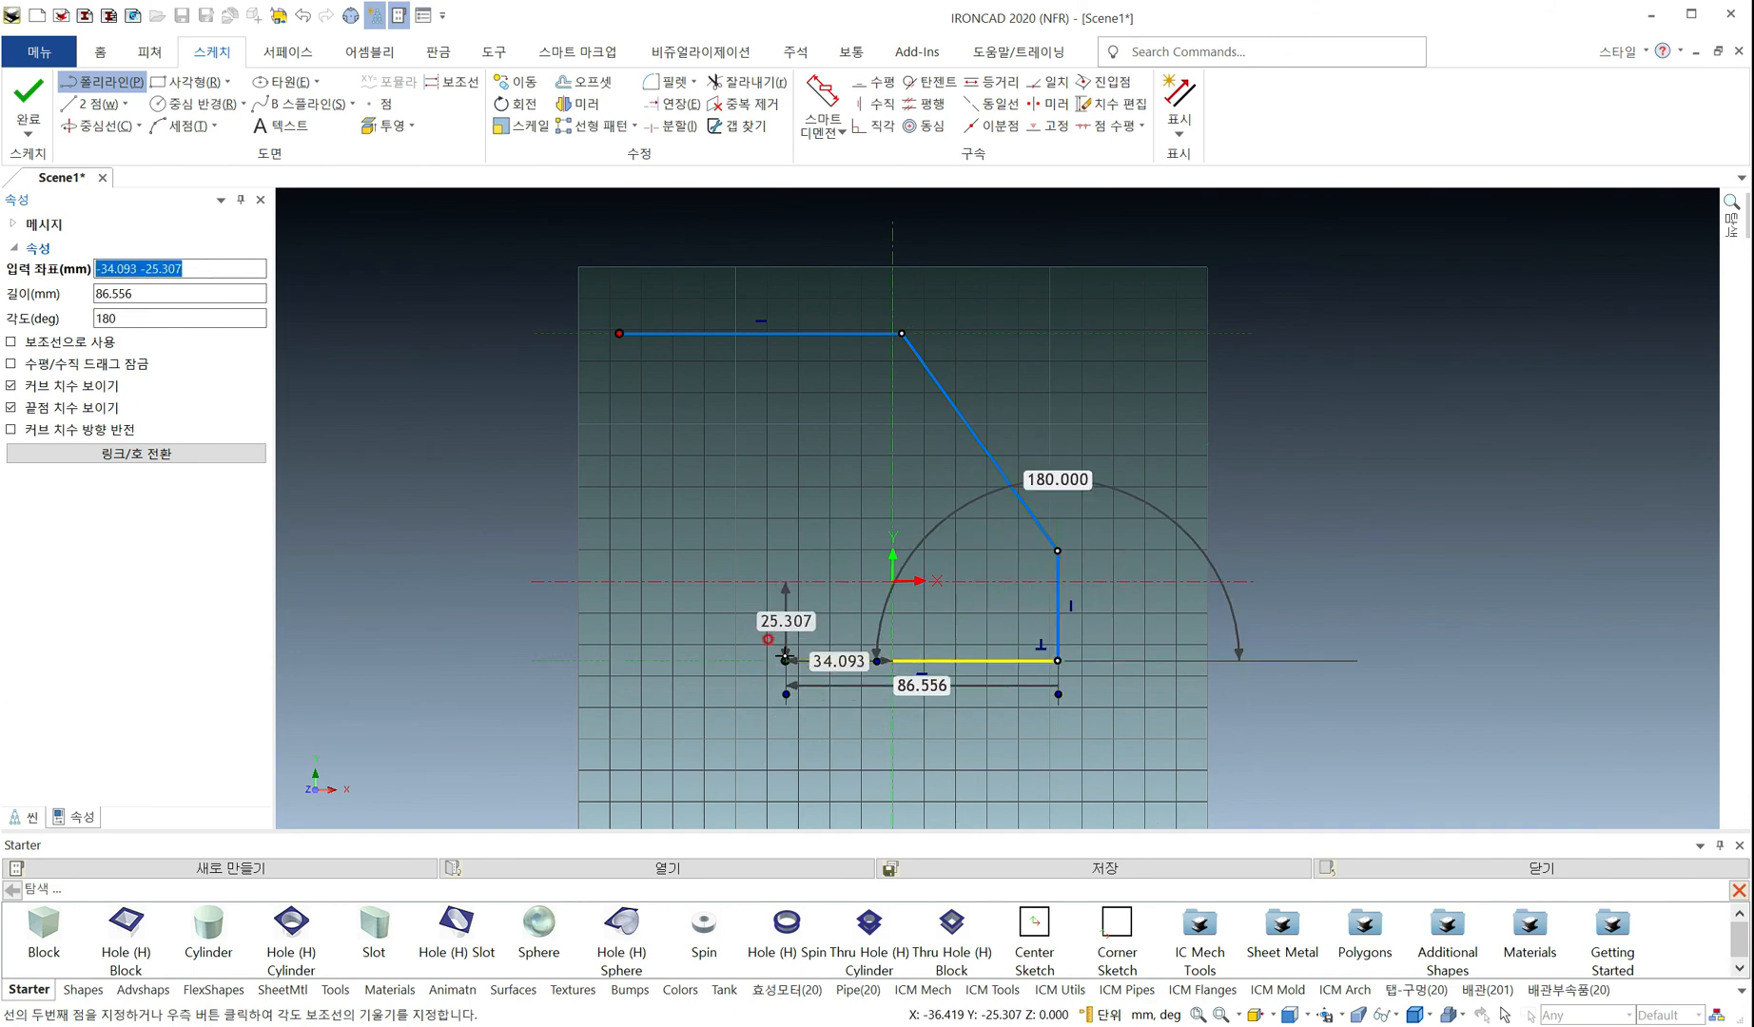
left_click(784, 660)
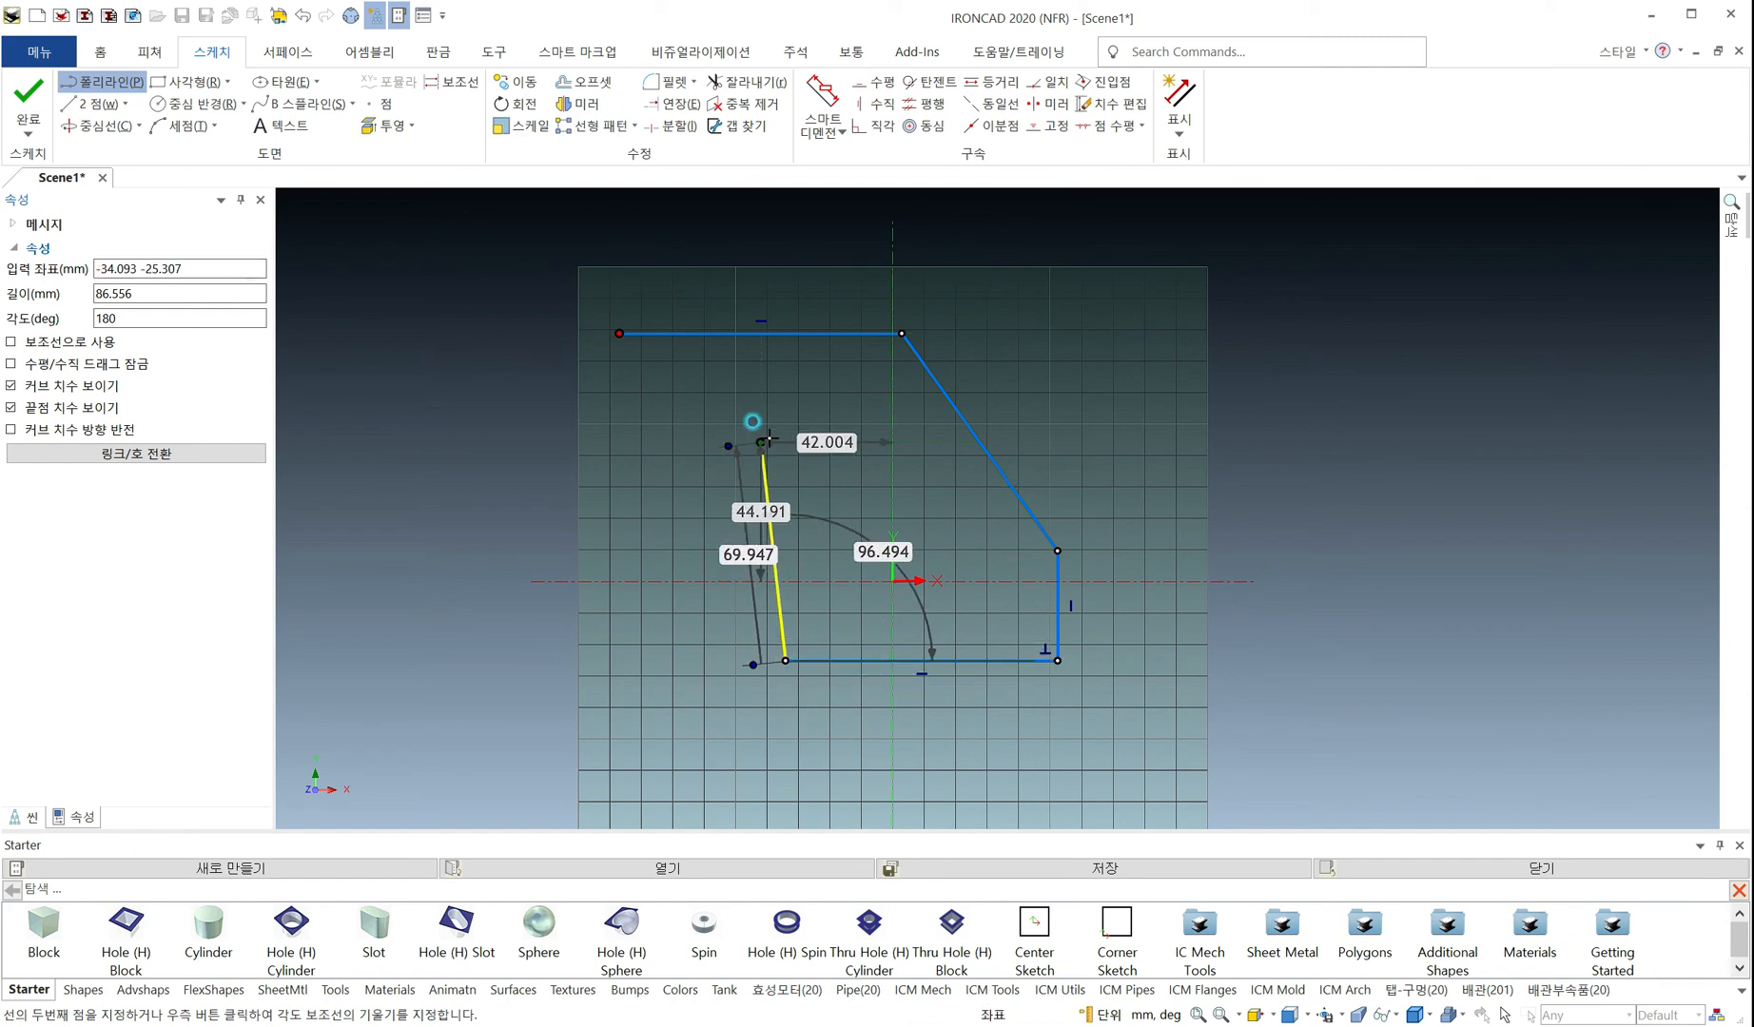
key("Escape")
right_click(543, 396)
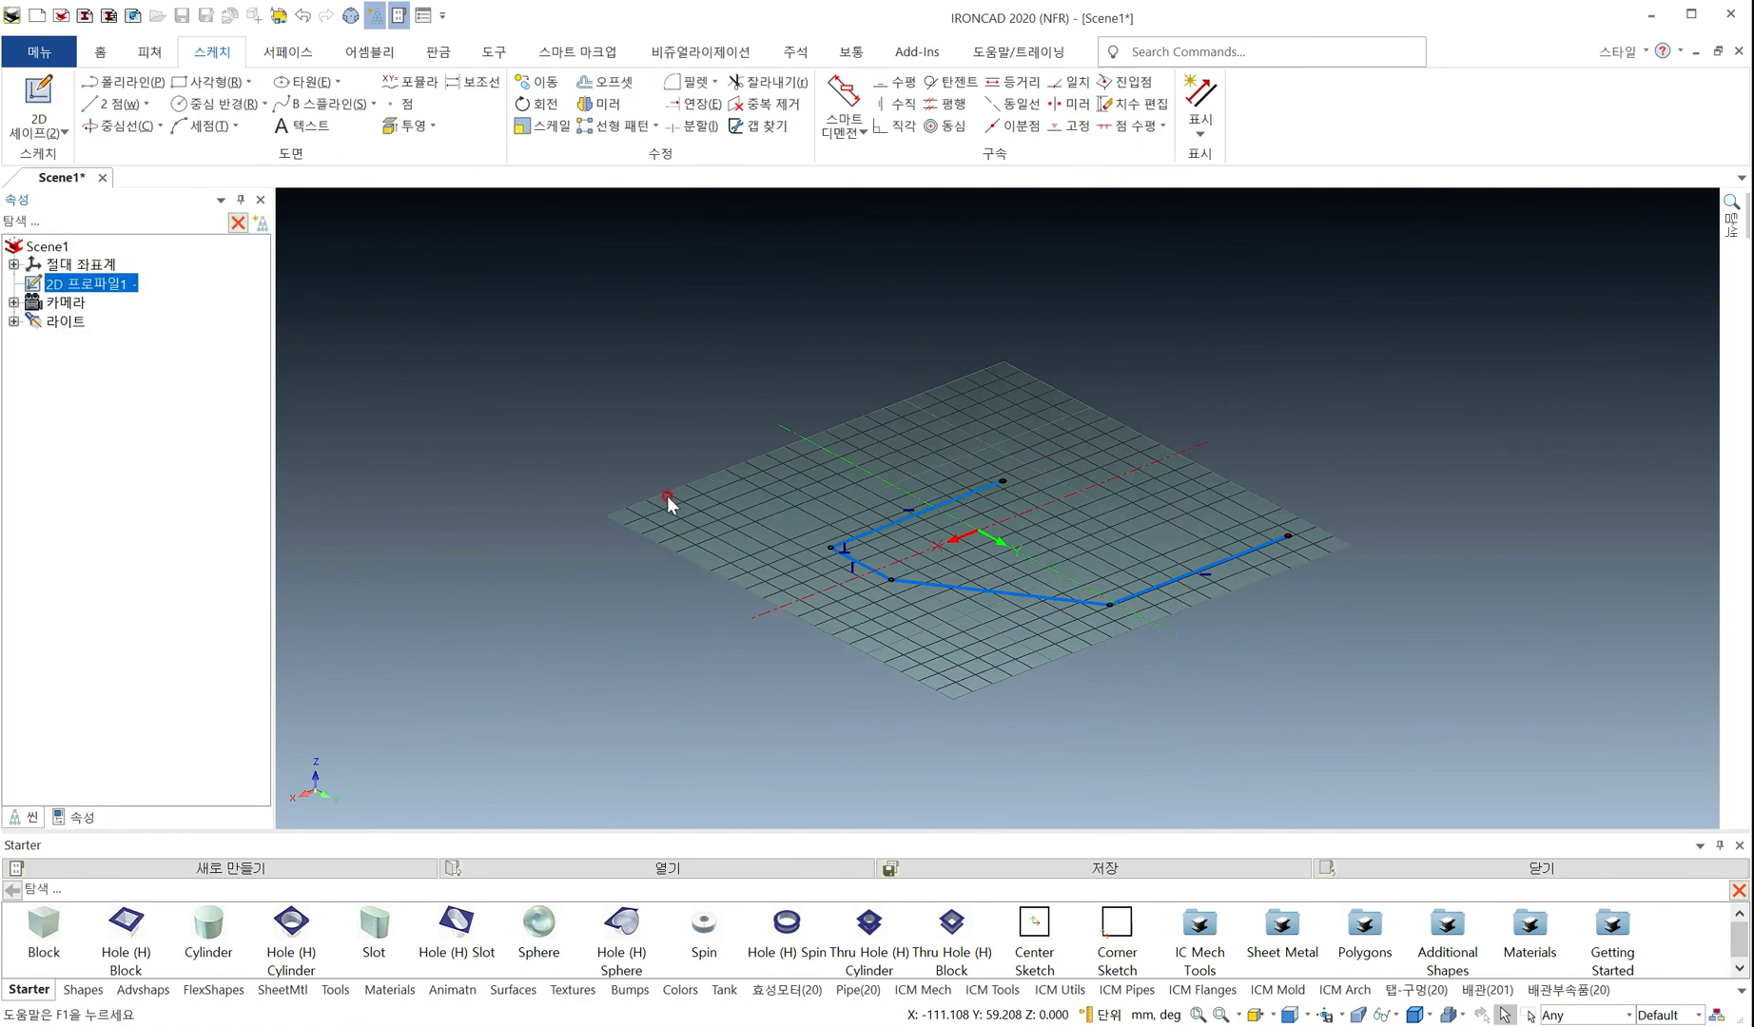
Open the scene's background settings and look at the colour choices and 2D texture options, returning to the colour background
right_click(611, 369)
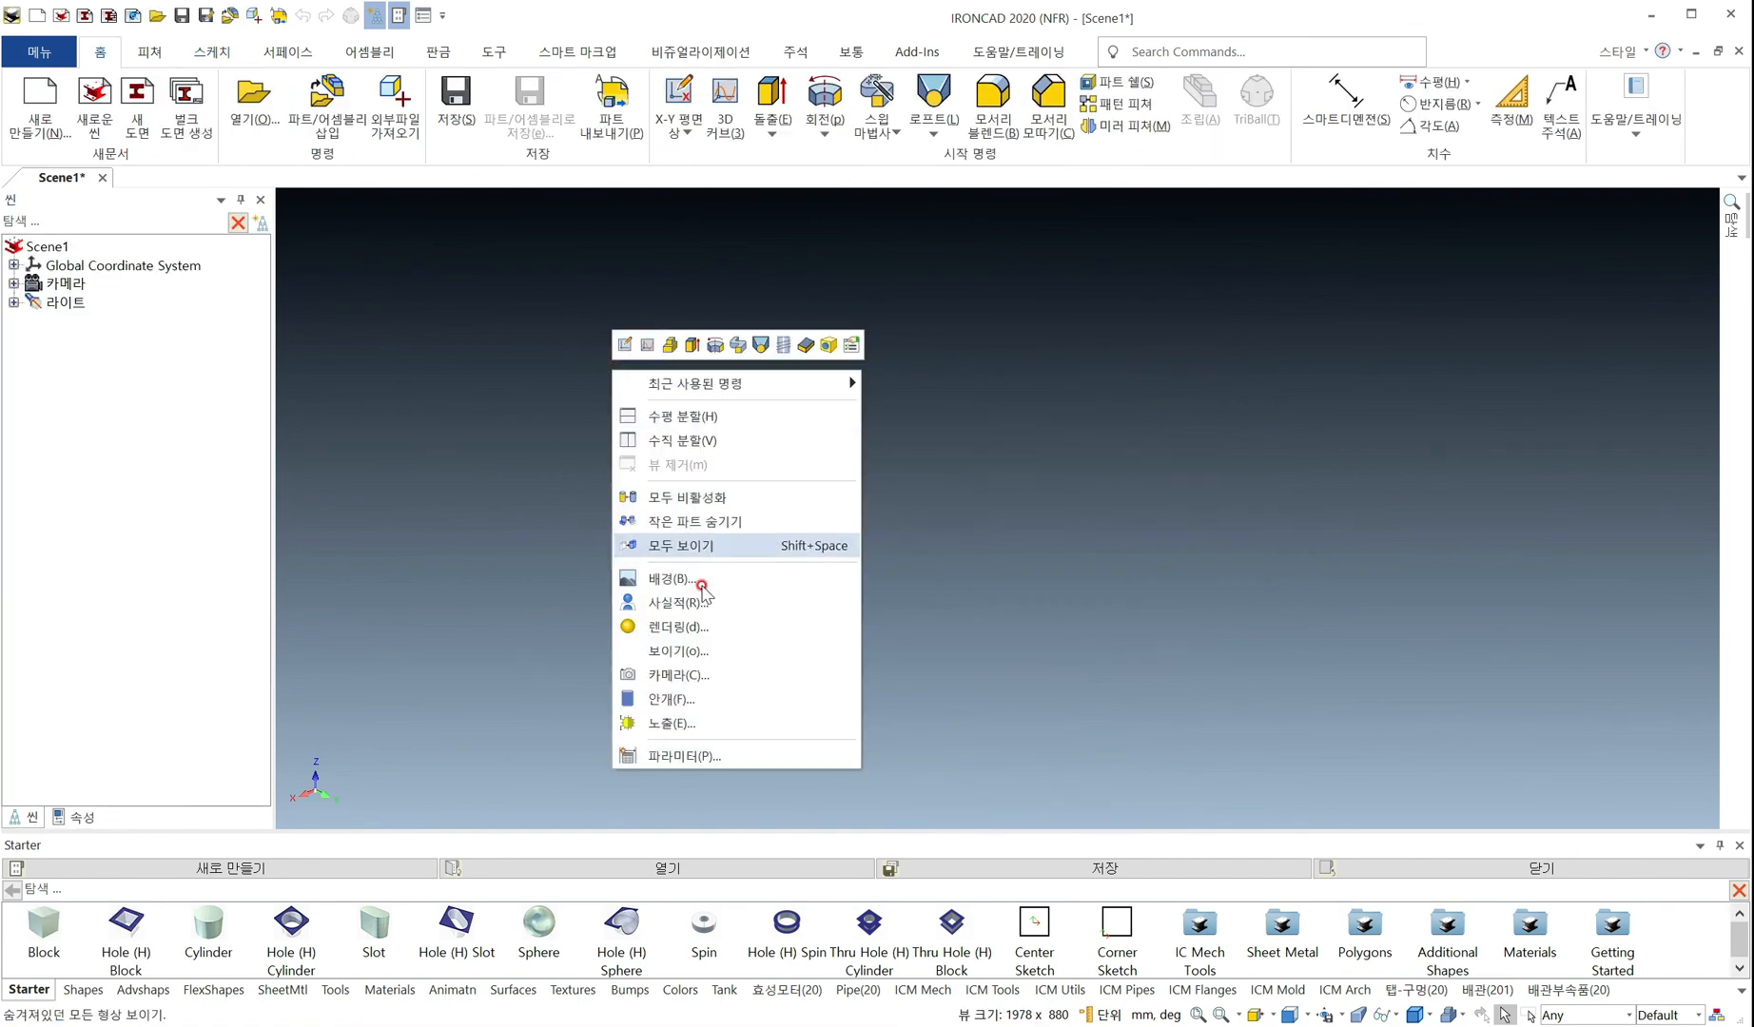
left_click(734, 578)
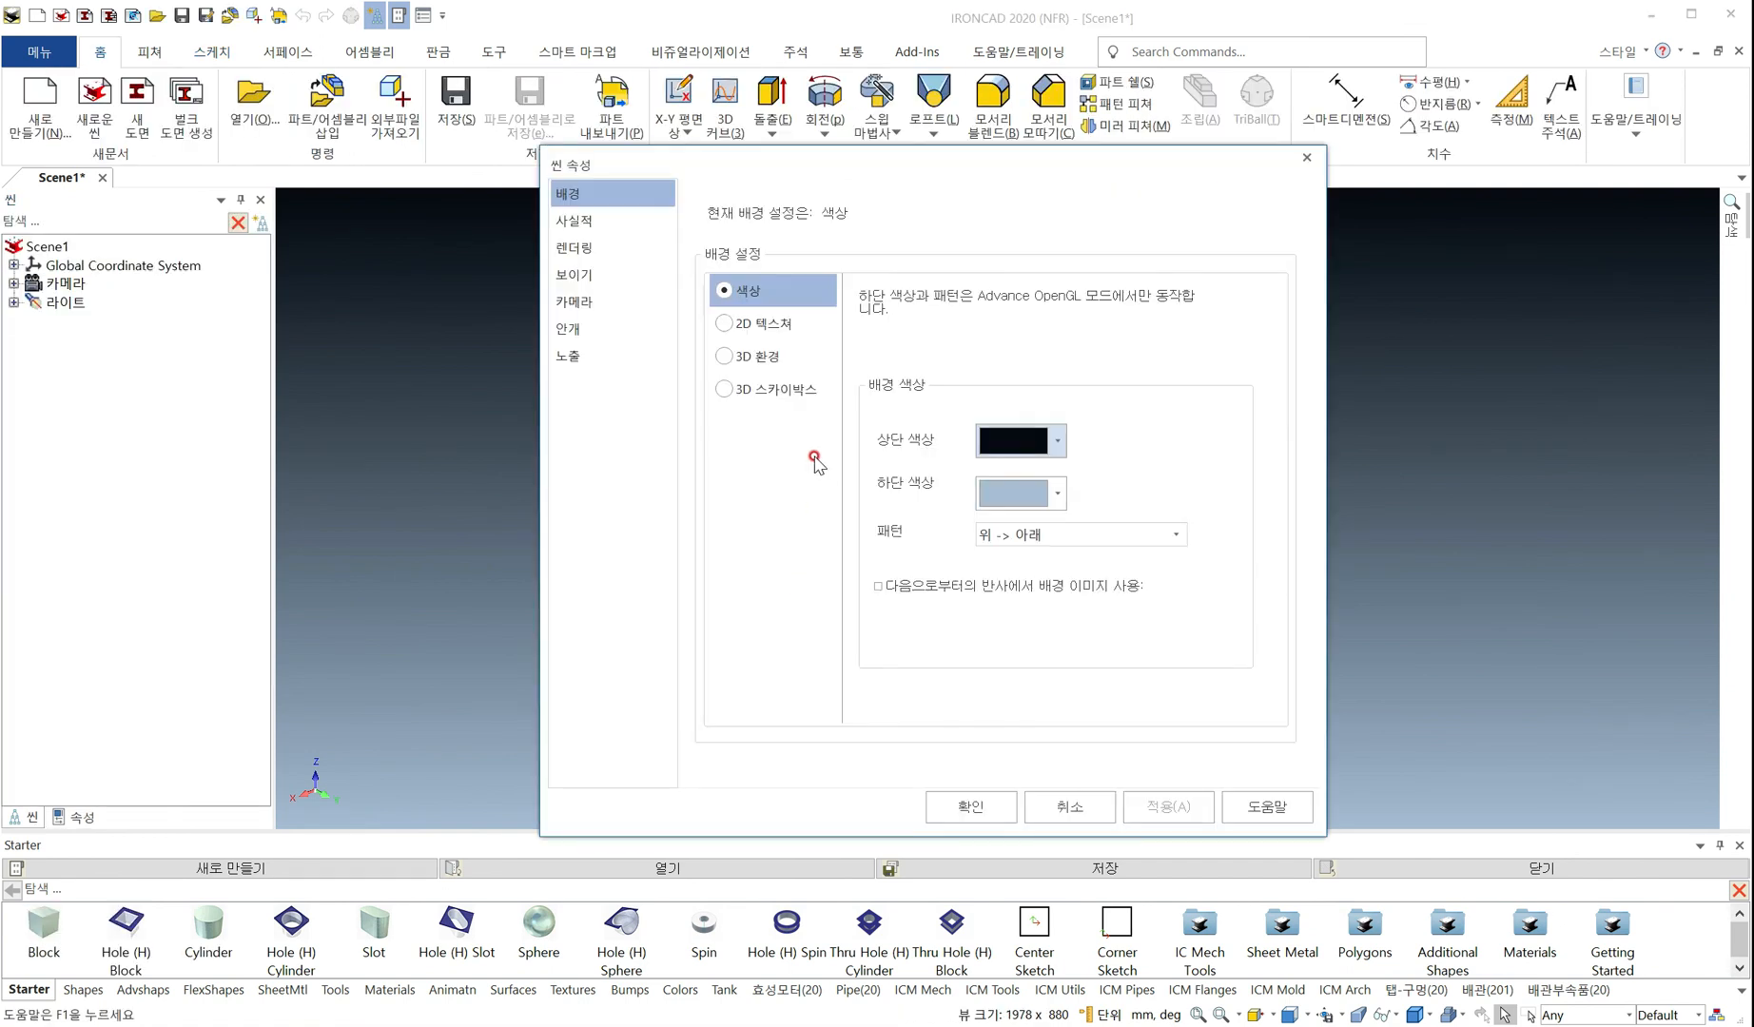
left_click(994, 440)
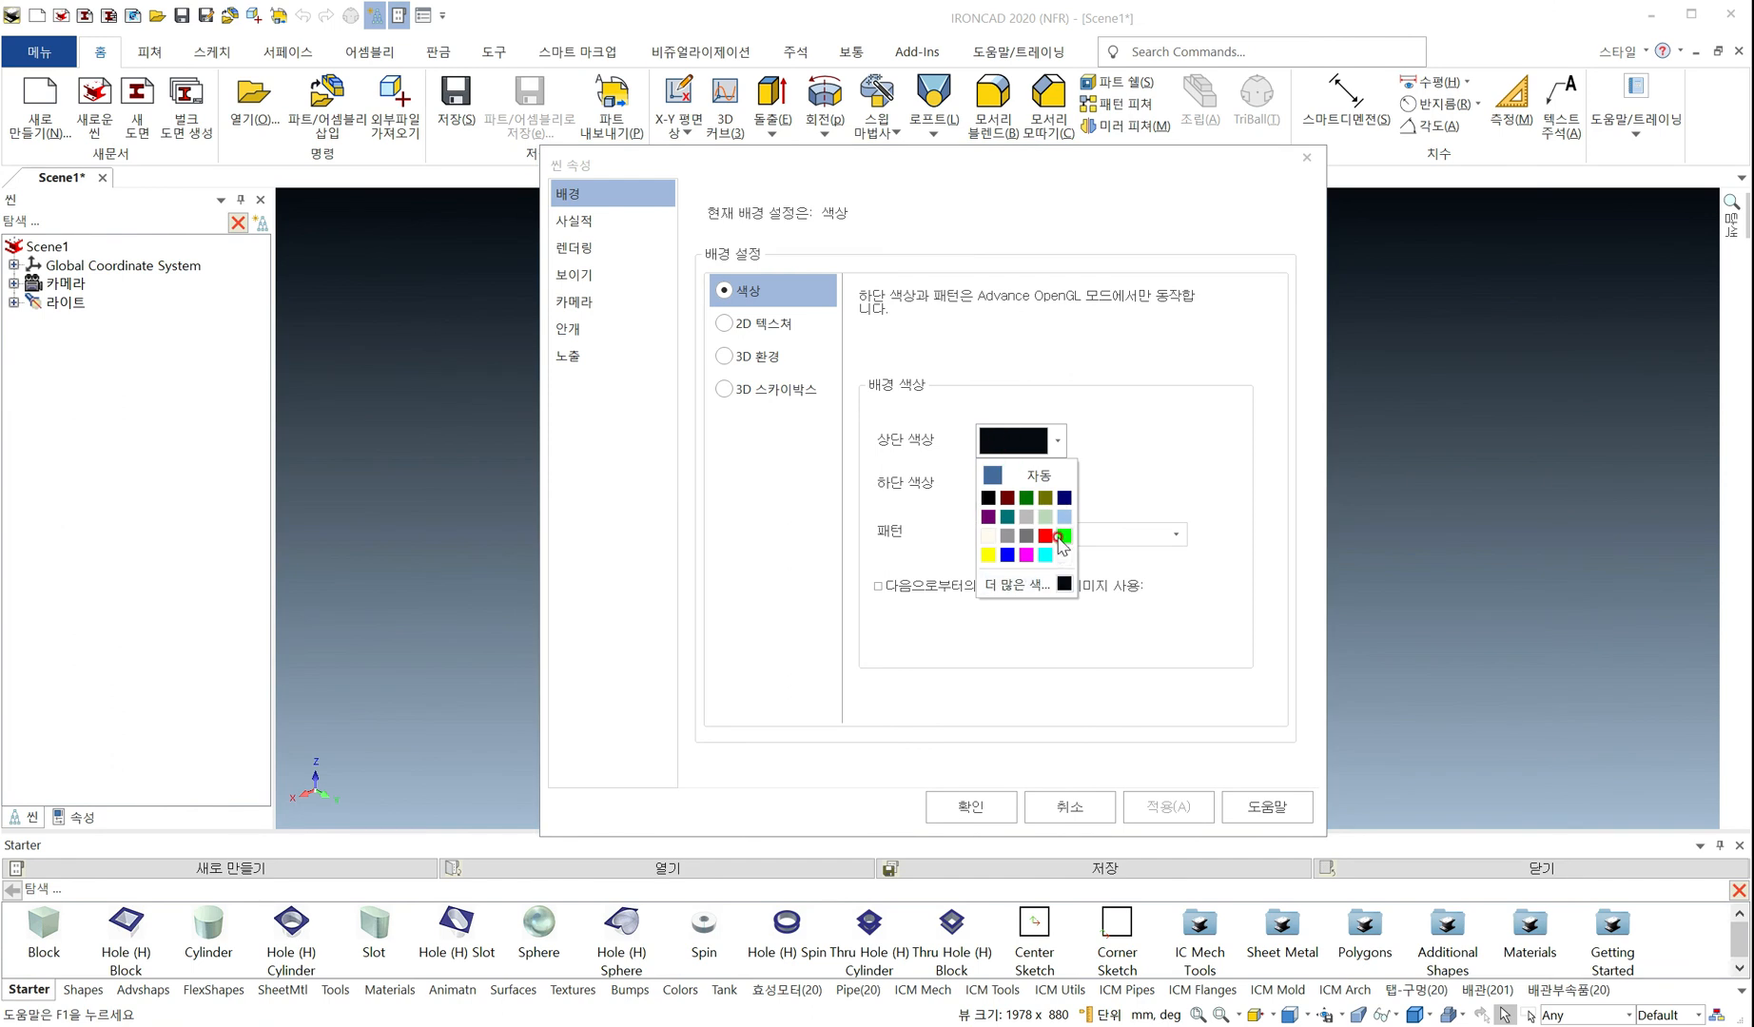
left_click(743, 350)
left_click(728, 319)
left_click(726, 324)
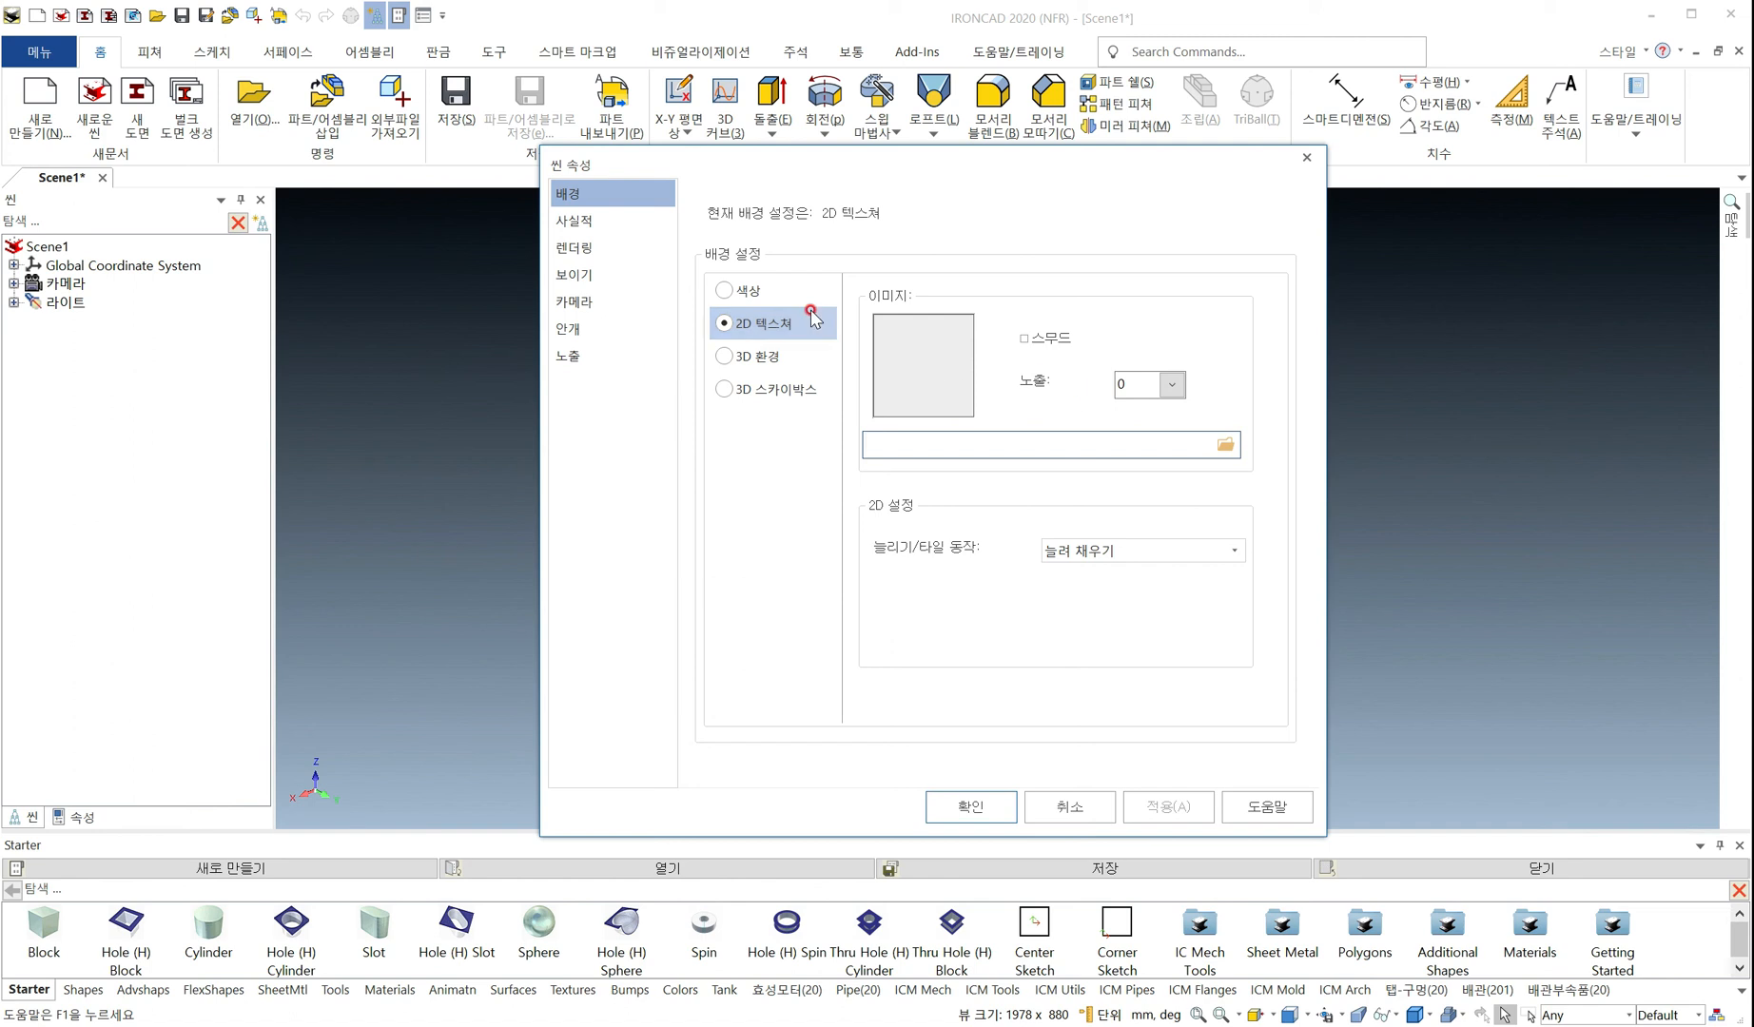
left_click(729, 288)
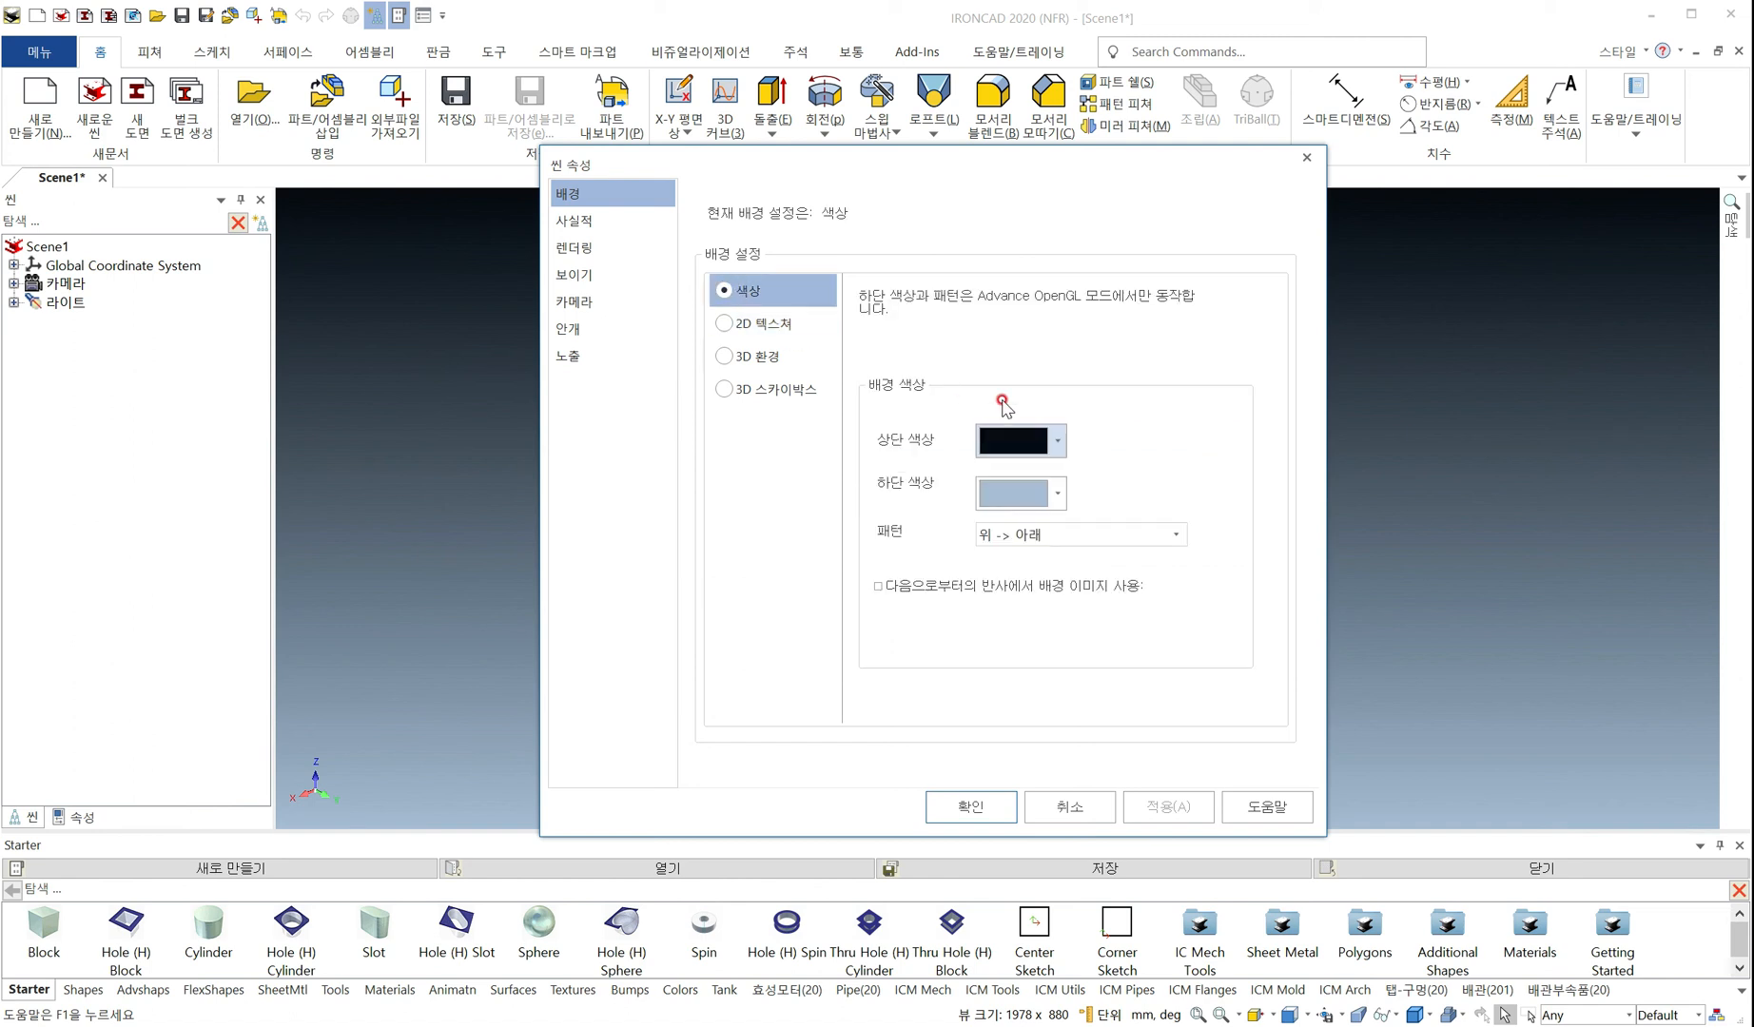
Set both the top and bottom background colours to light grey and apply them to the scene
left_click(1031, 442)
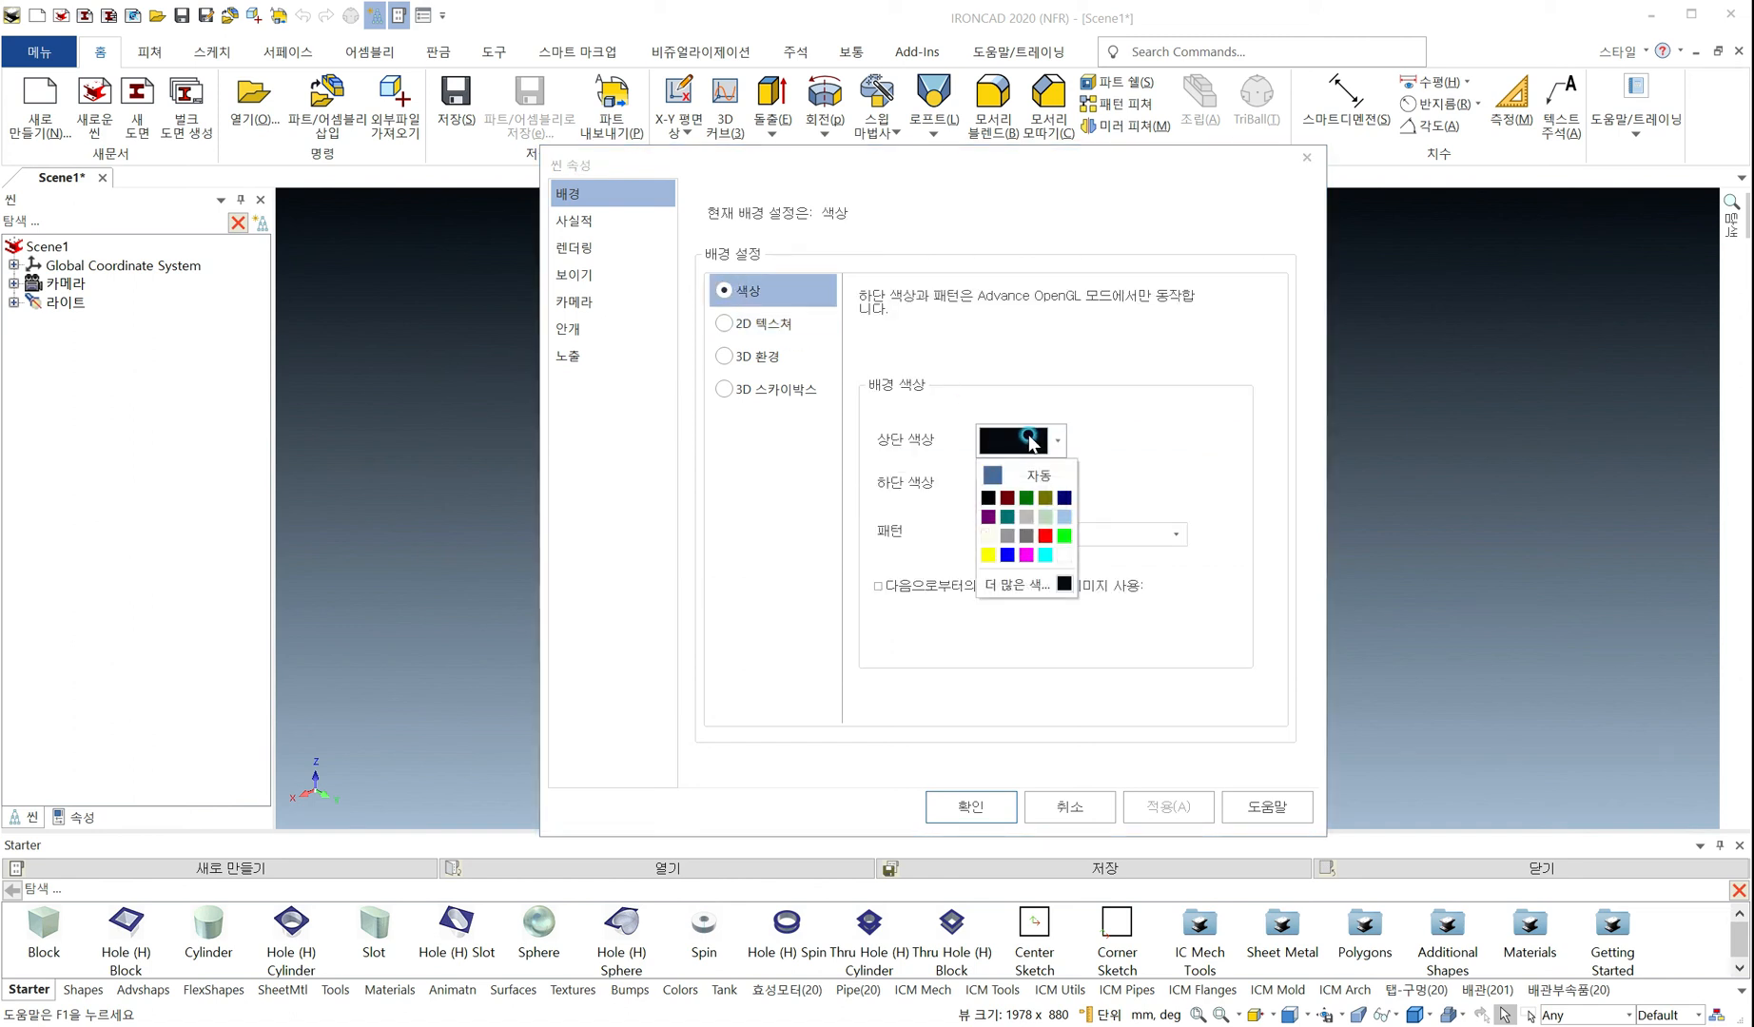
left_click(1029, 515)
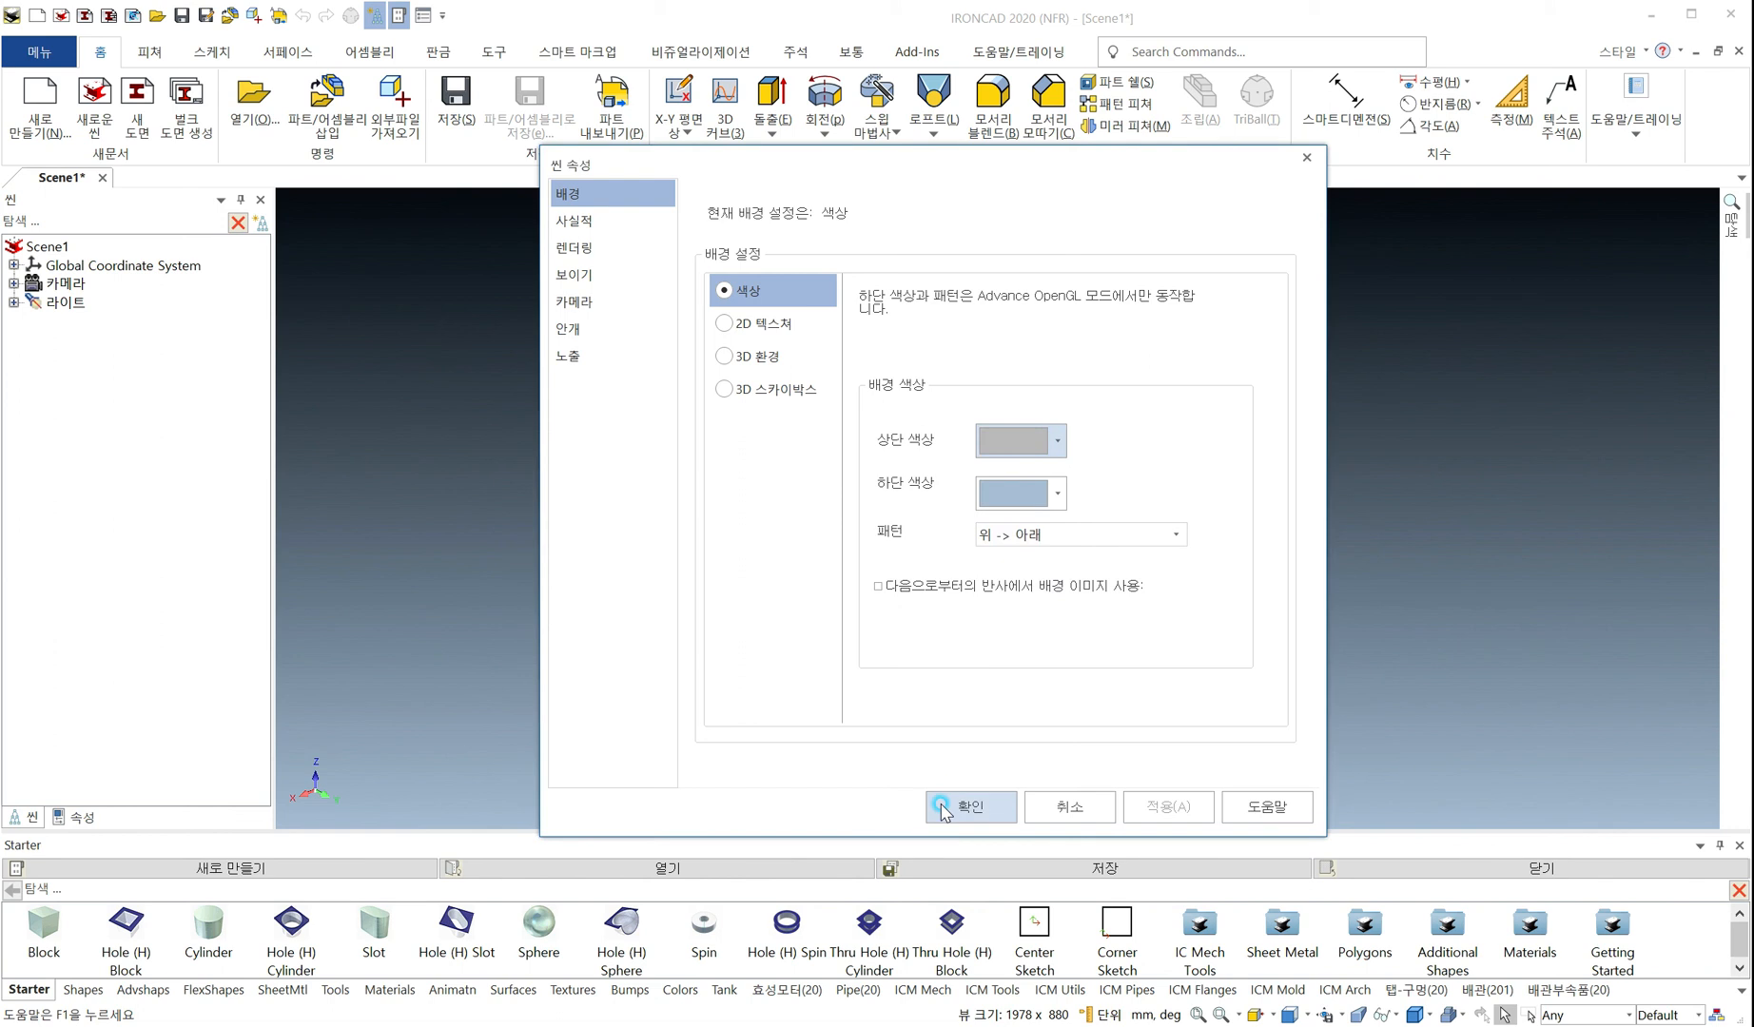
left_click(1051, 495)
left_click(1026, 576)
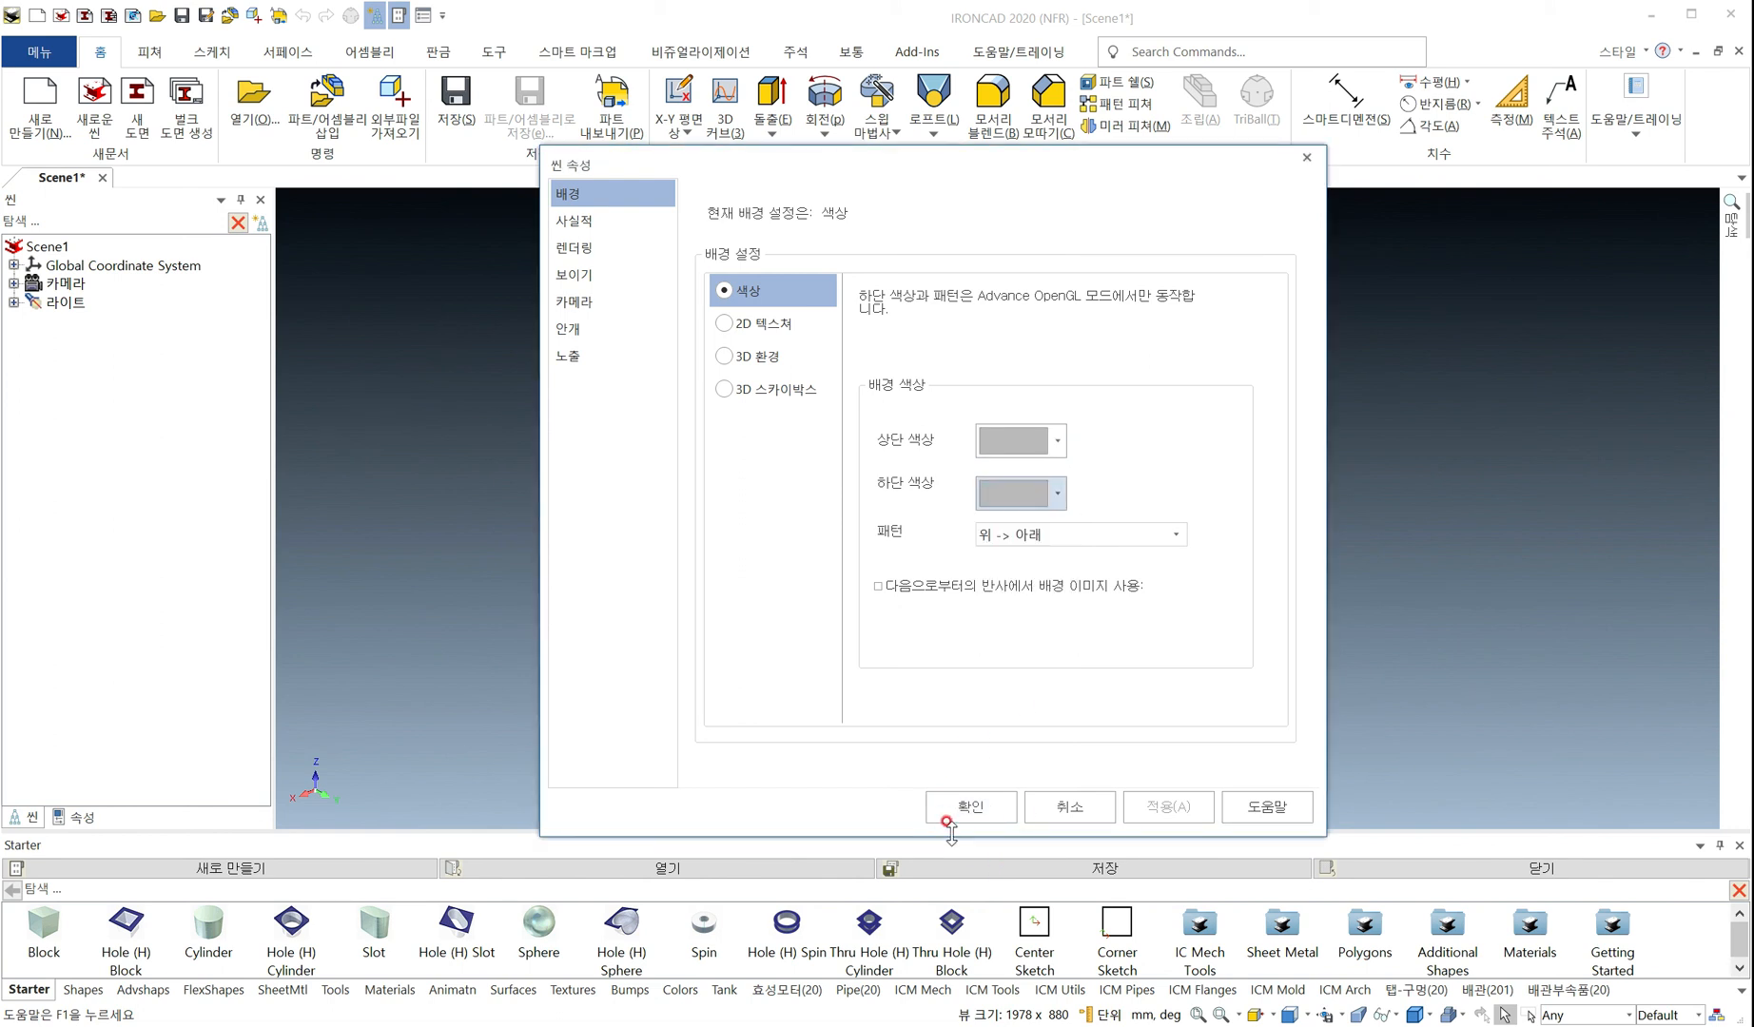
left_click(970, 806)
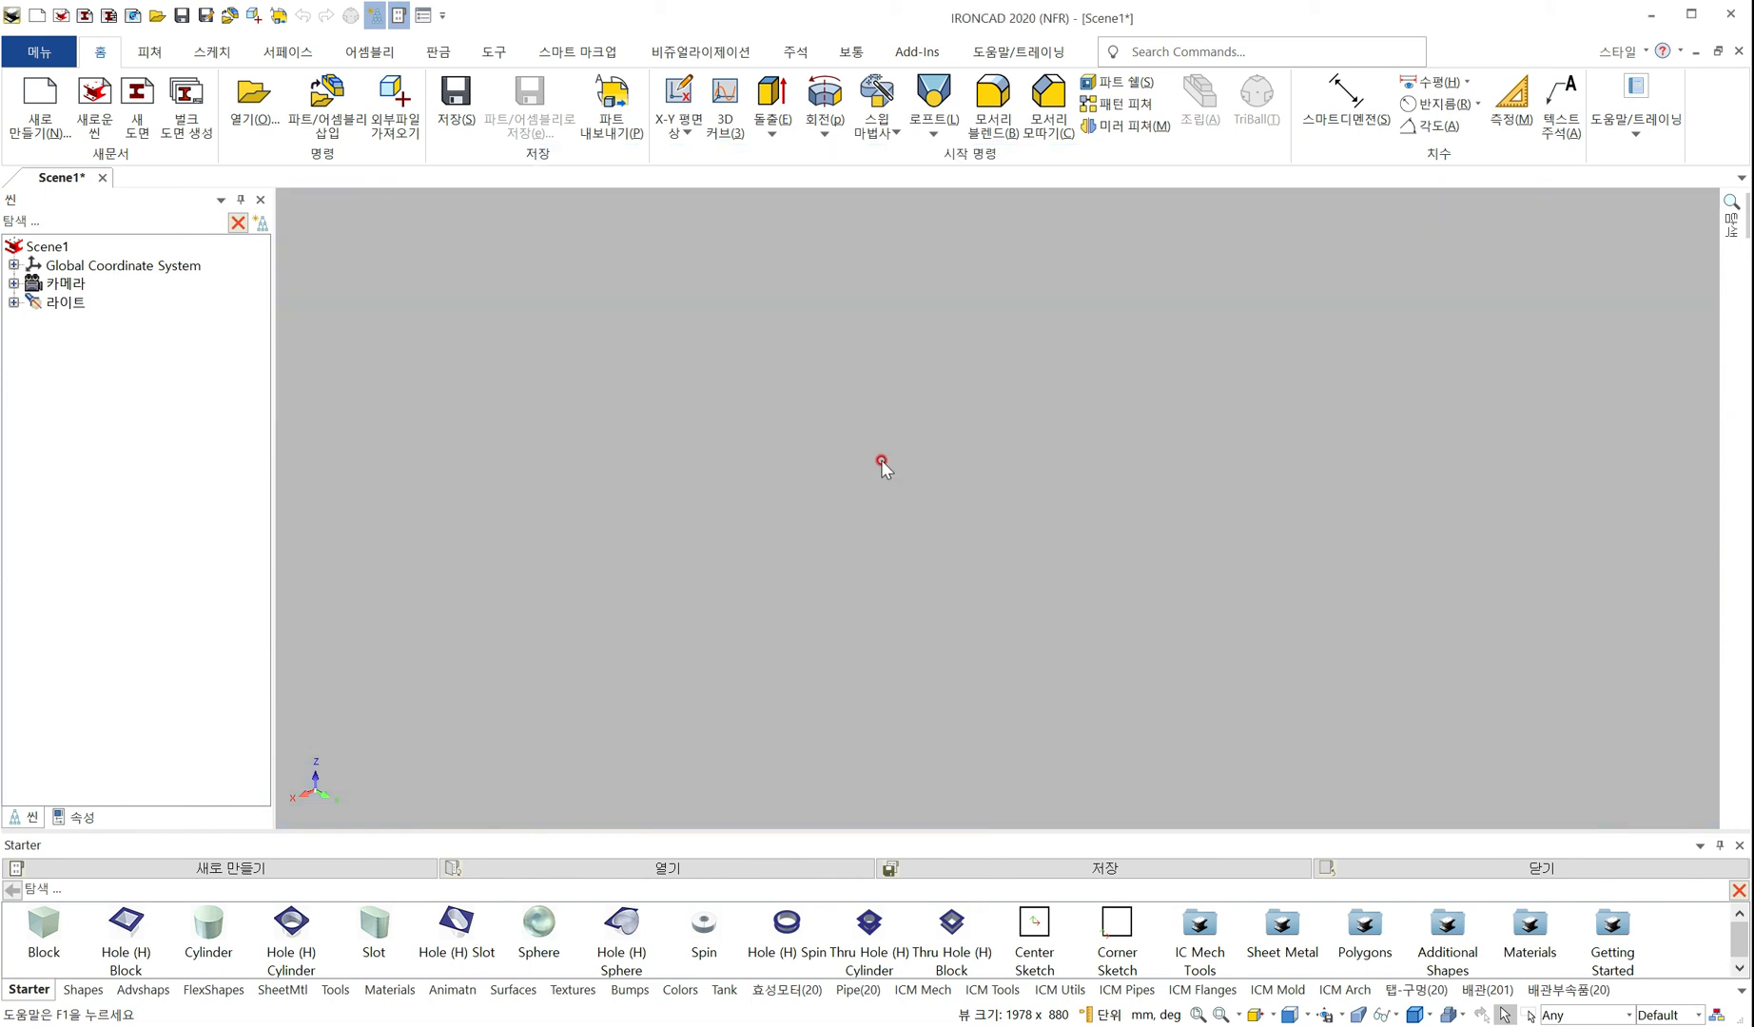
Draw an open three-segment polyline with lengths of about 70, 44 and 54 mm in a new X-Y plane sketch and discard the sketch
left_click(677, 100)
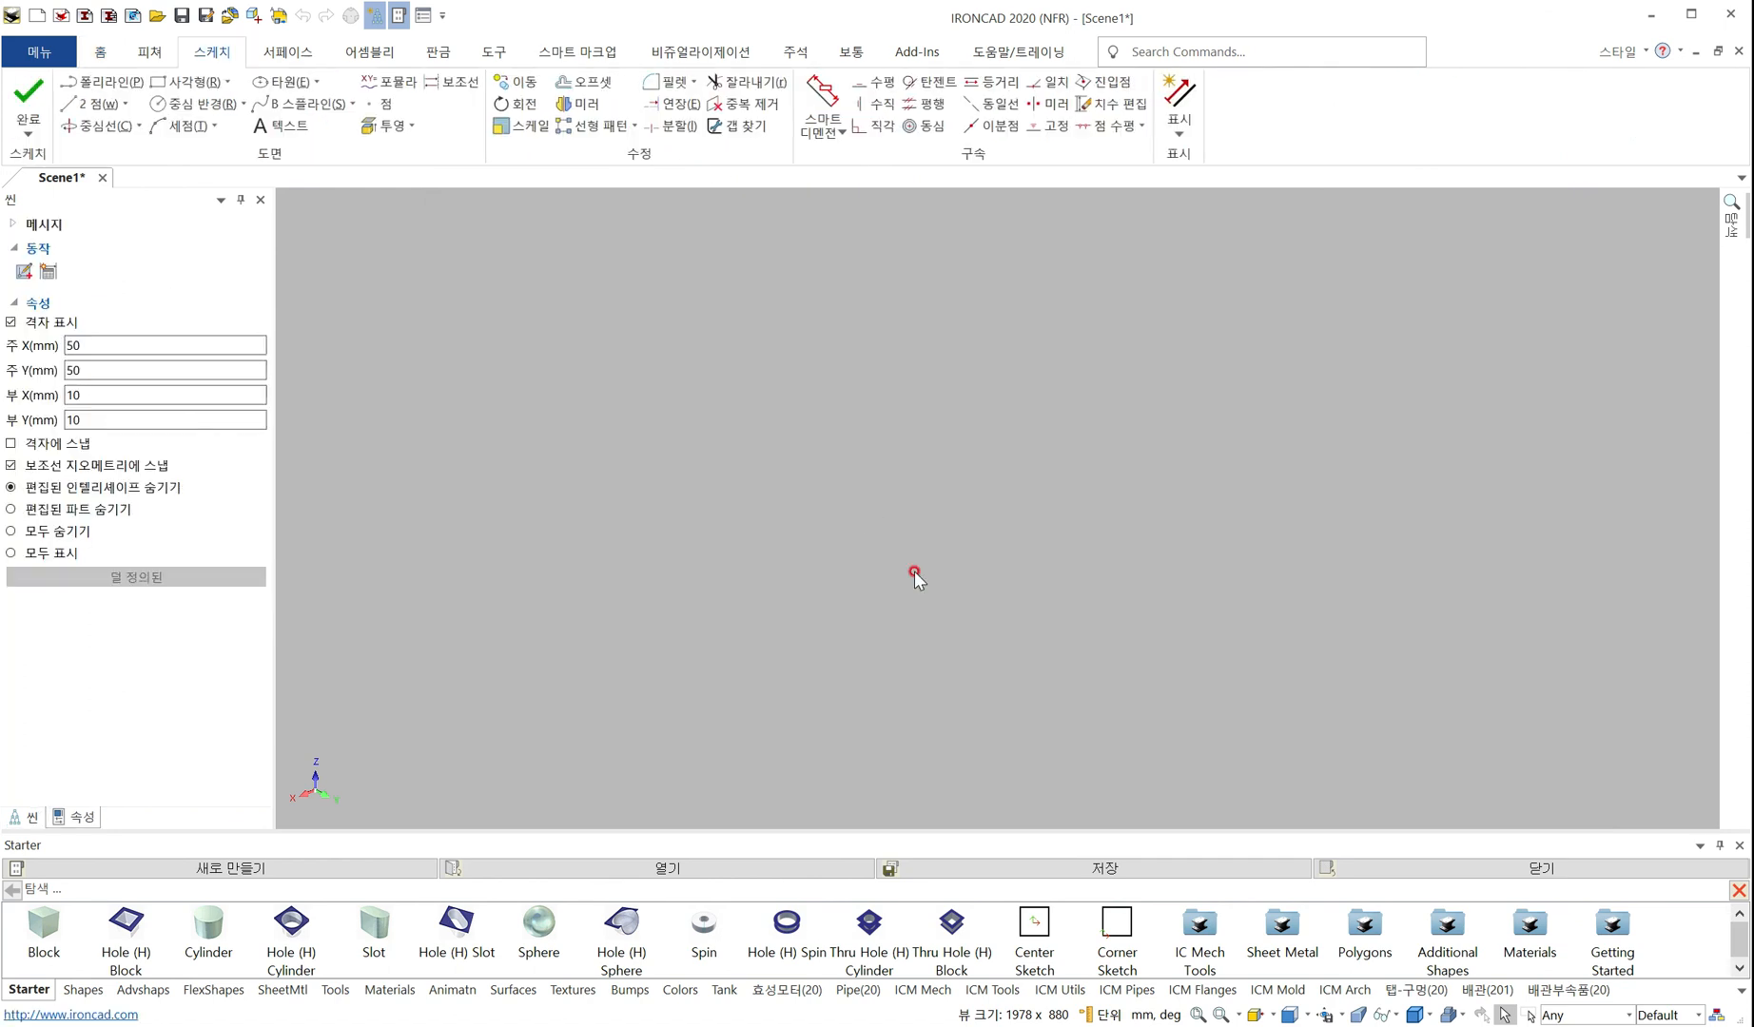
scroll(1017, 514, "up", 1)
scroll(1017, 514, "down", 2)
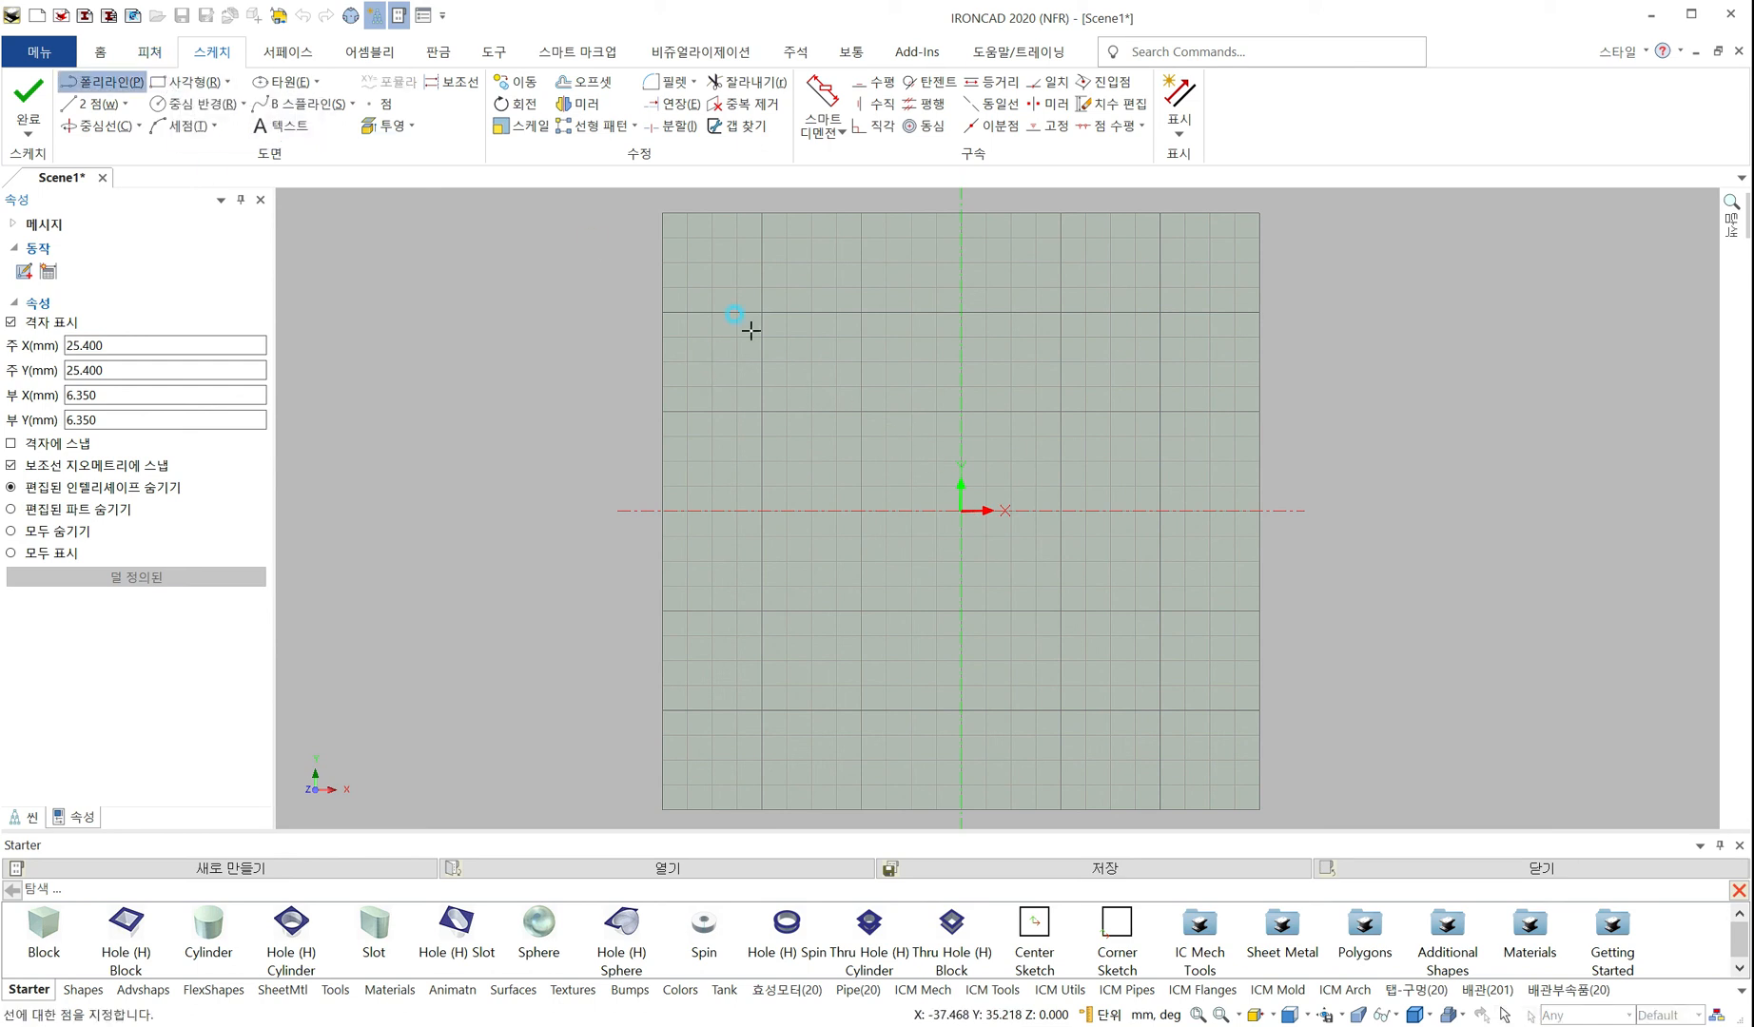
left_click(783, 345)
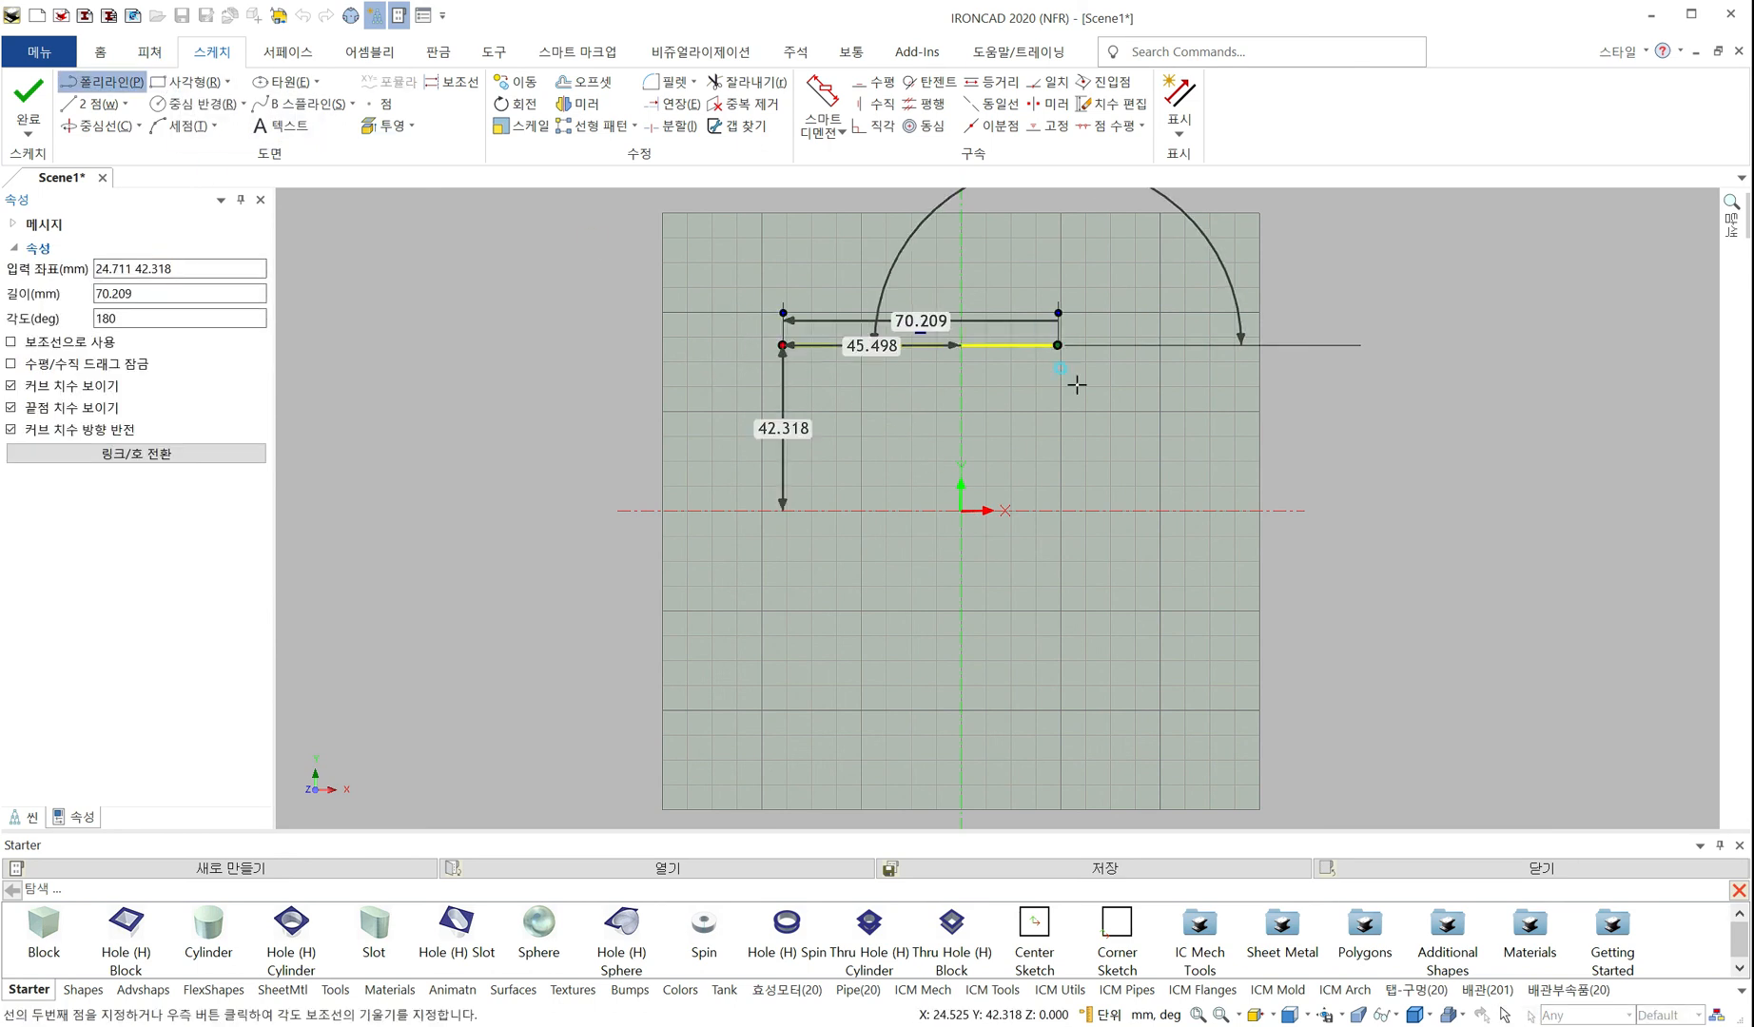
left_click(1056, 345)
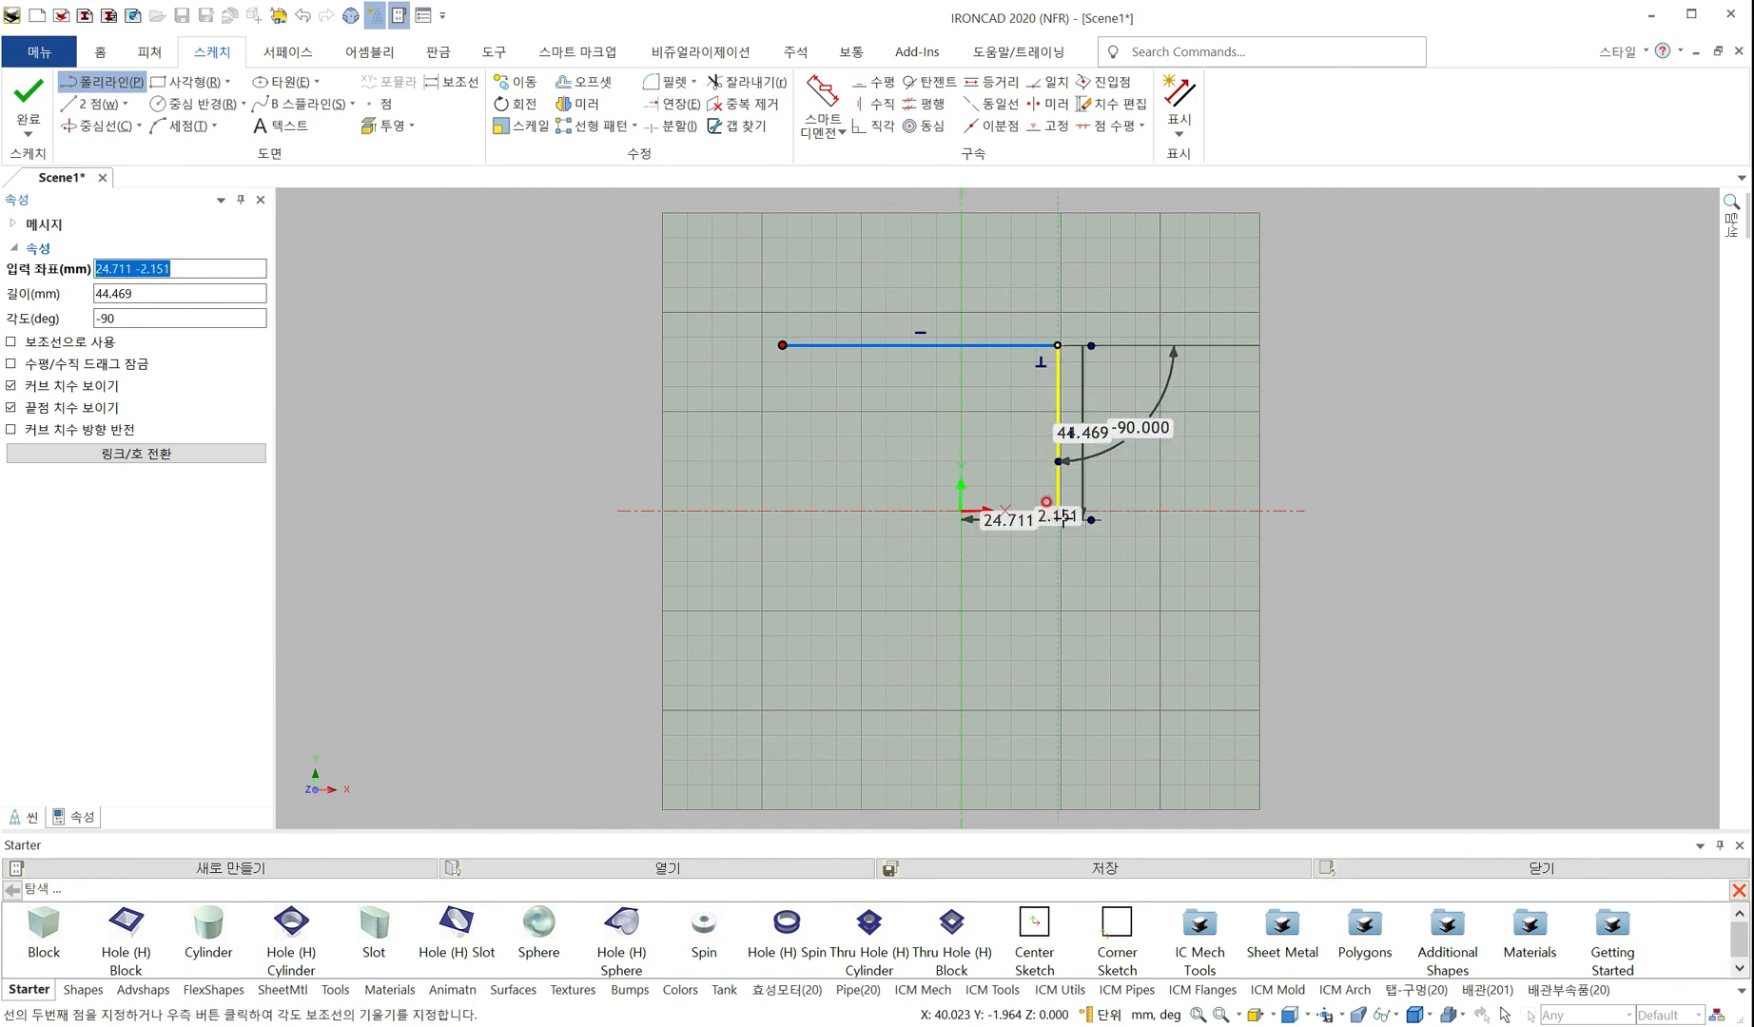
left_click(1058, 519)
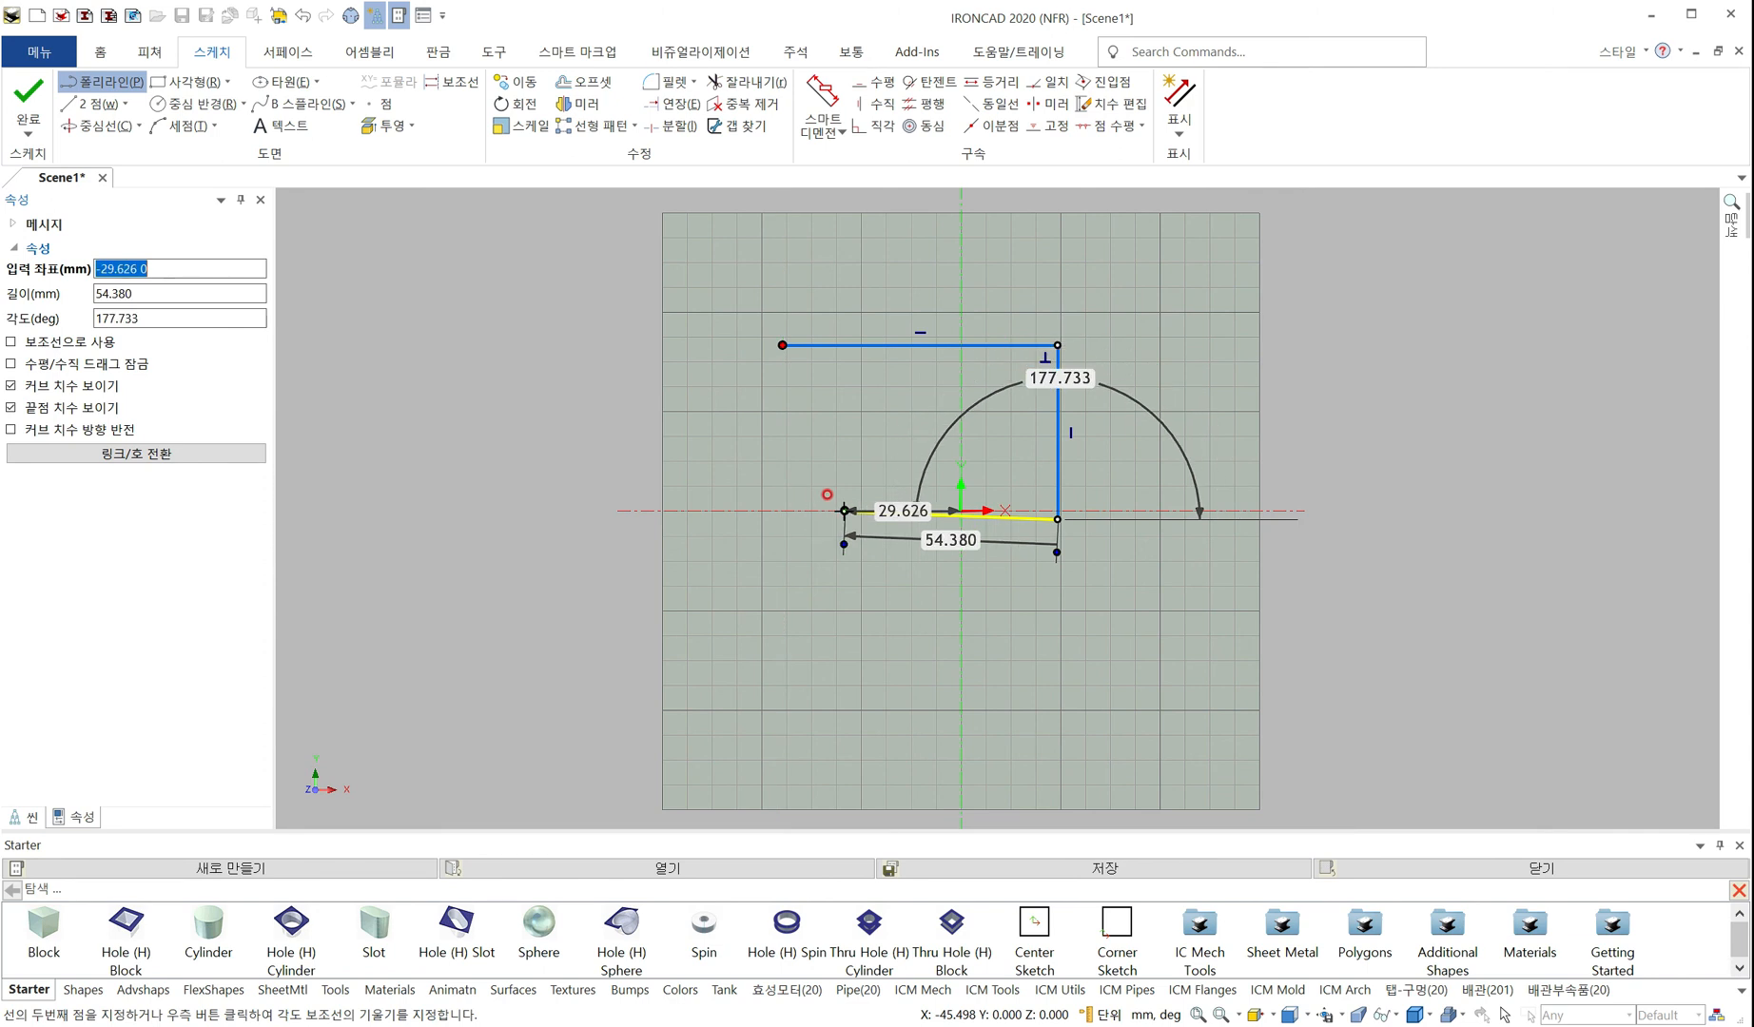
left_click(844, 511)
key("Escape")
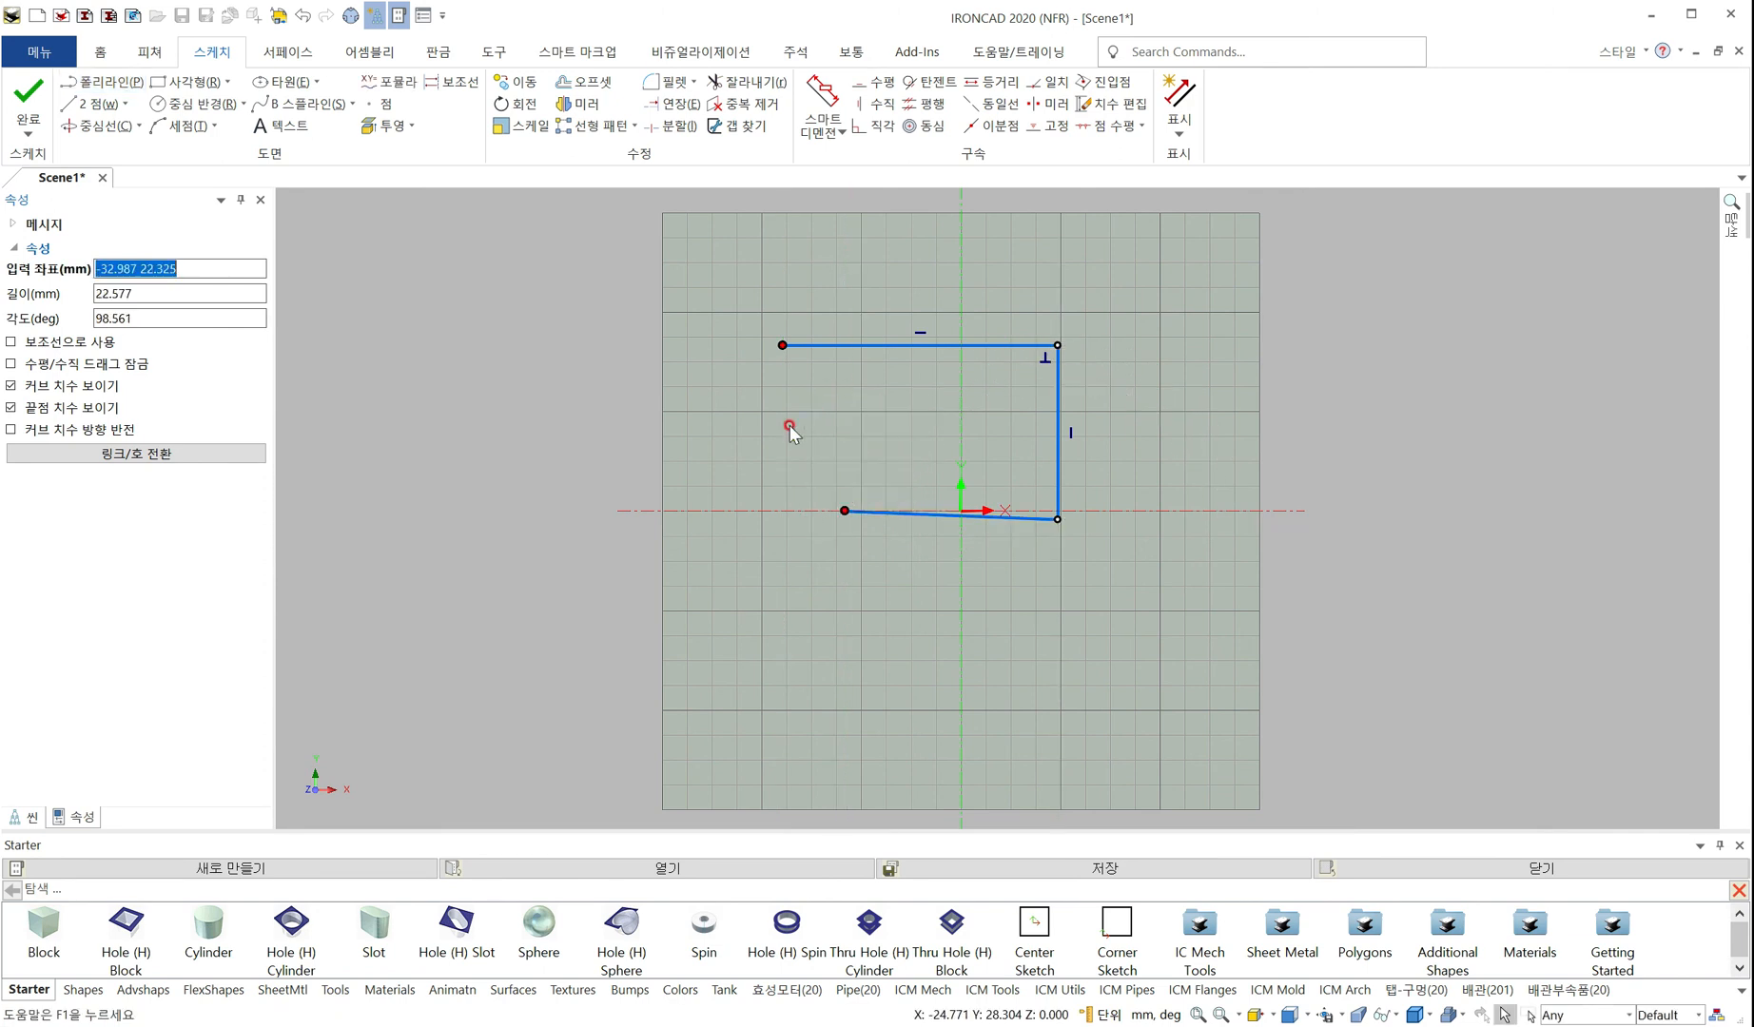
left_click(29, 136)
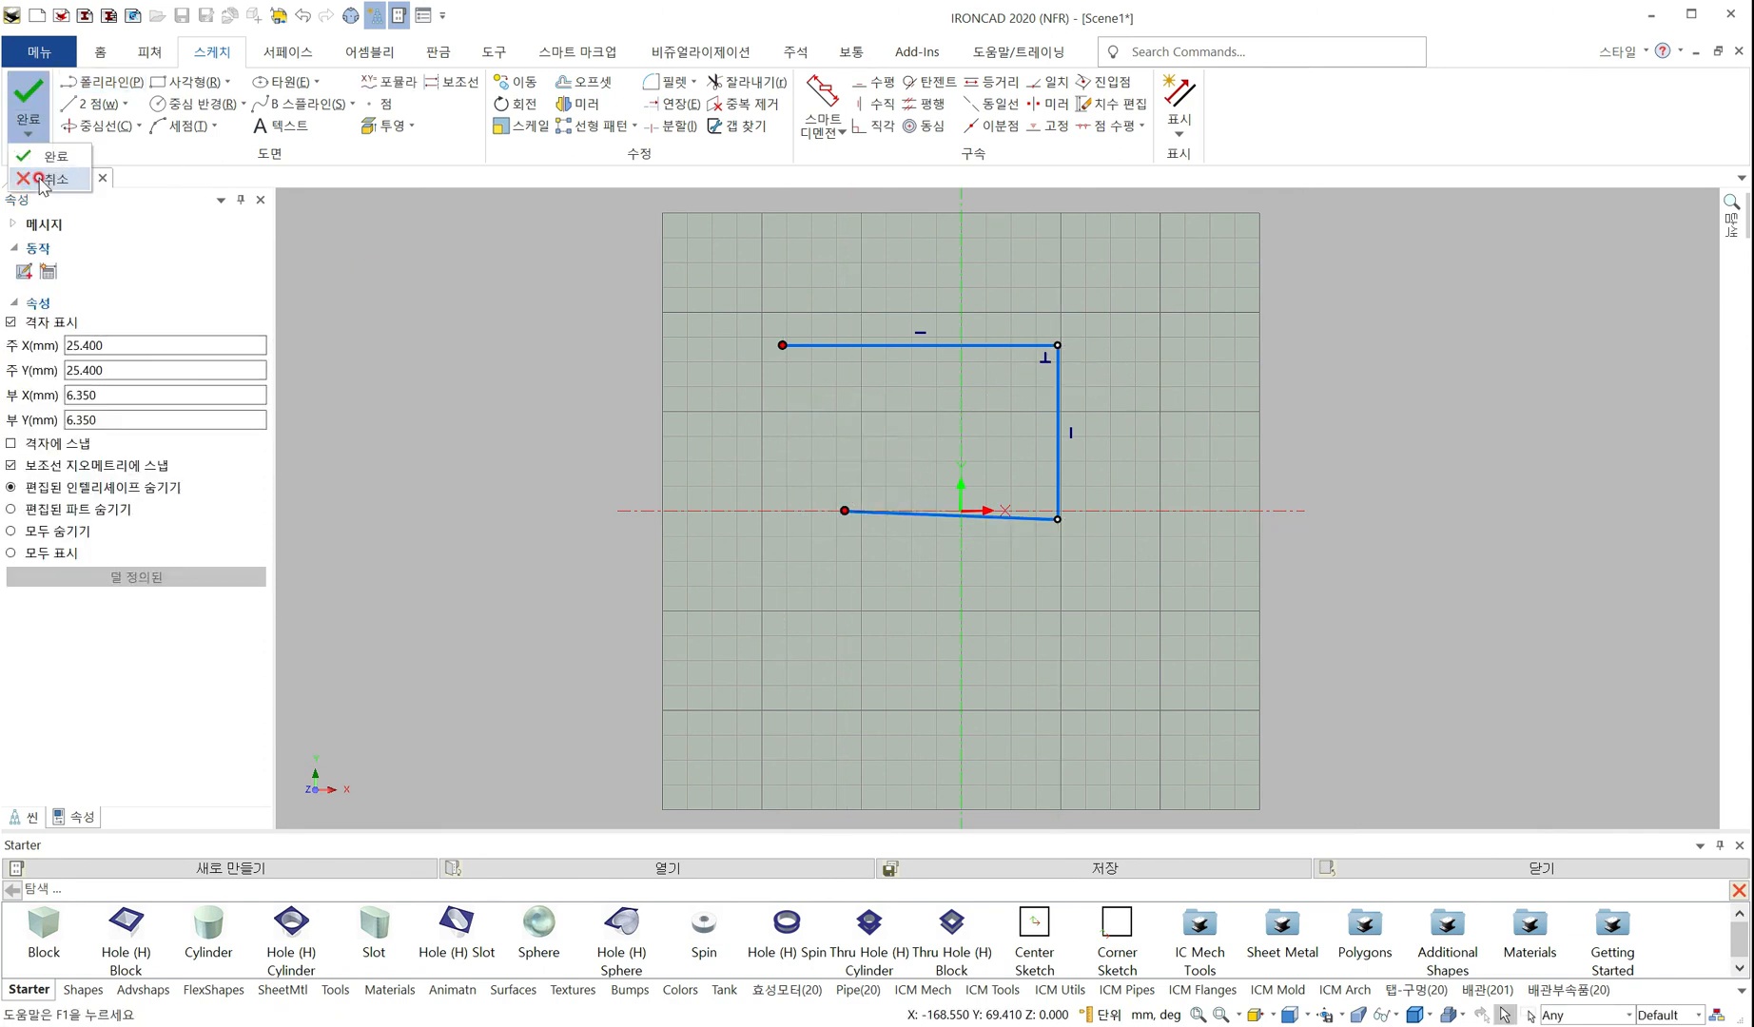
Set both the top and bottom colours of the scene background to cream white and apply them
right_click(626, 348)
left_click(734, 561)
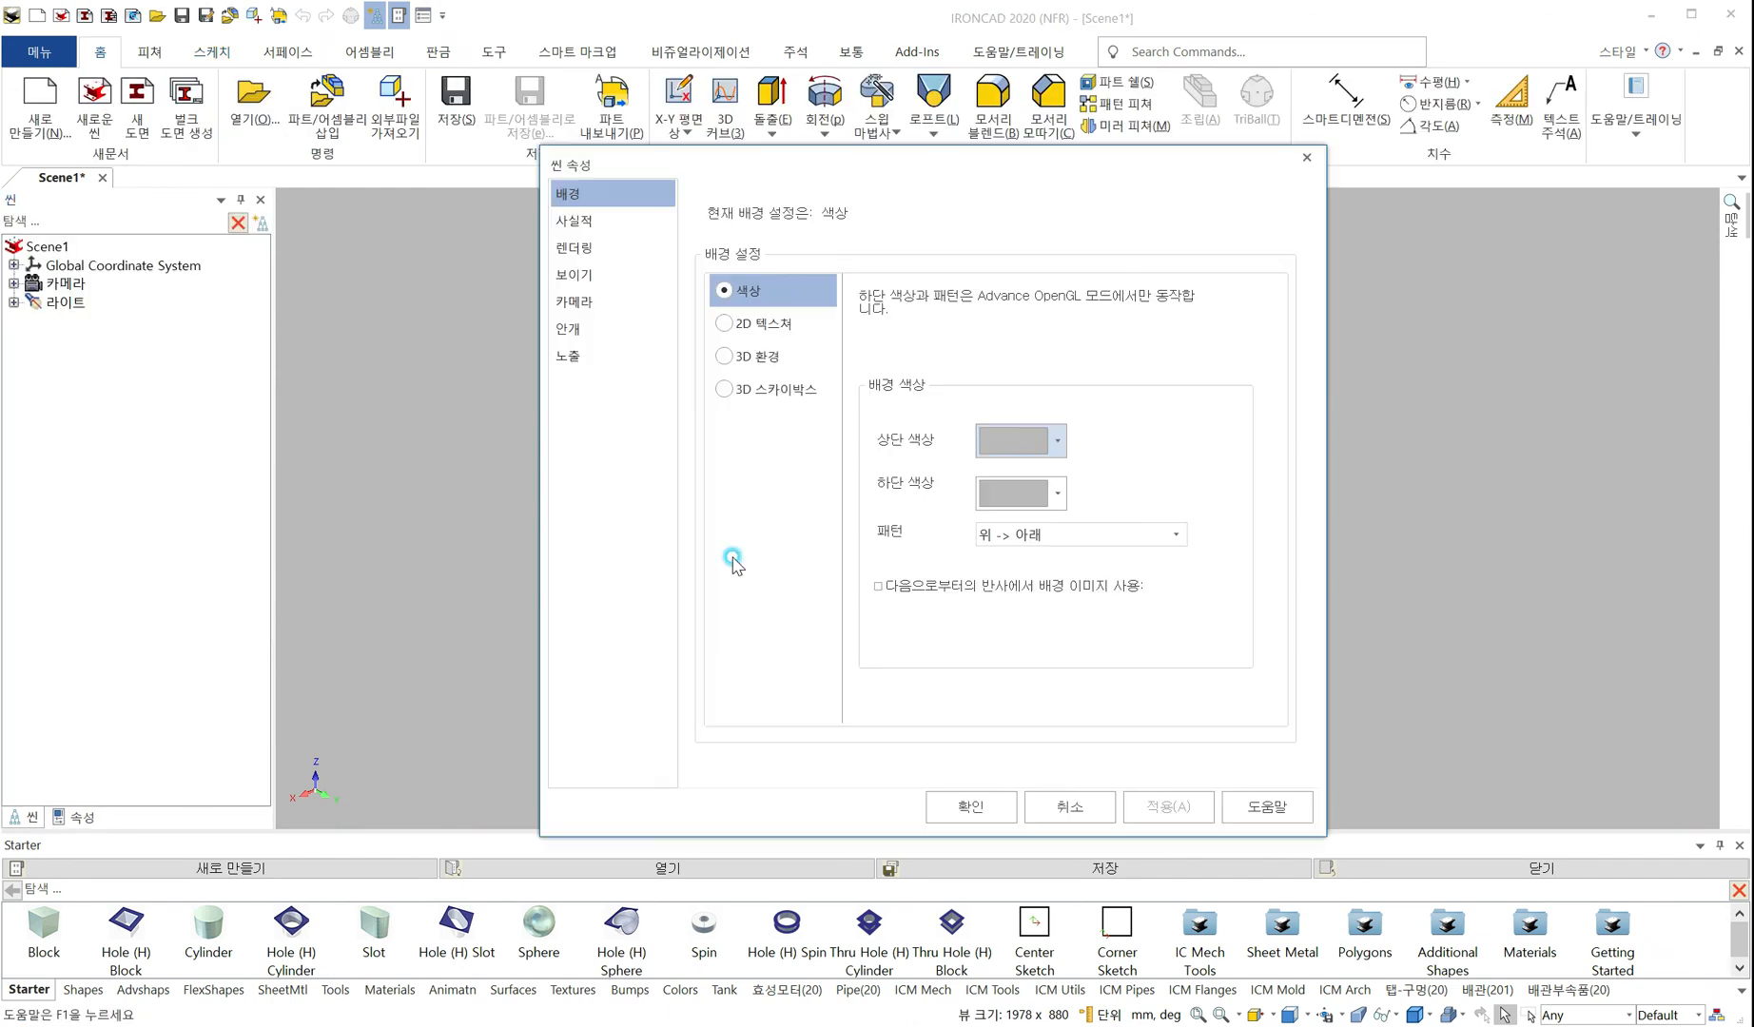
left_click(1020, 443)
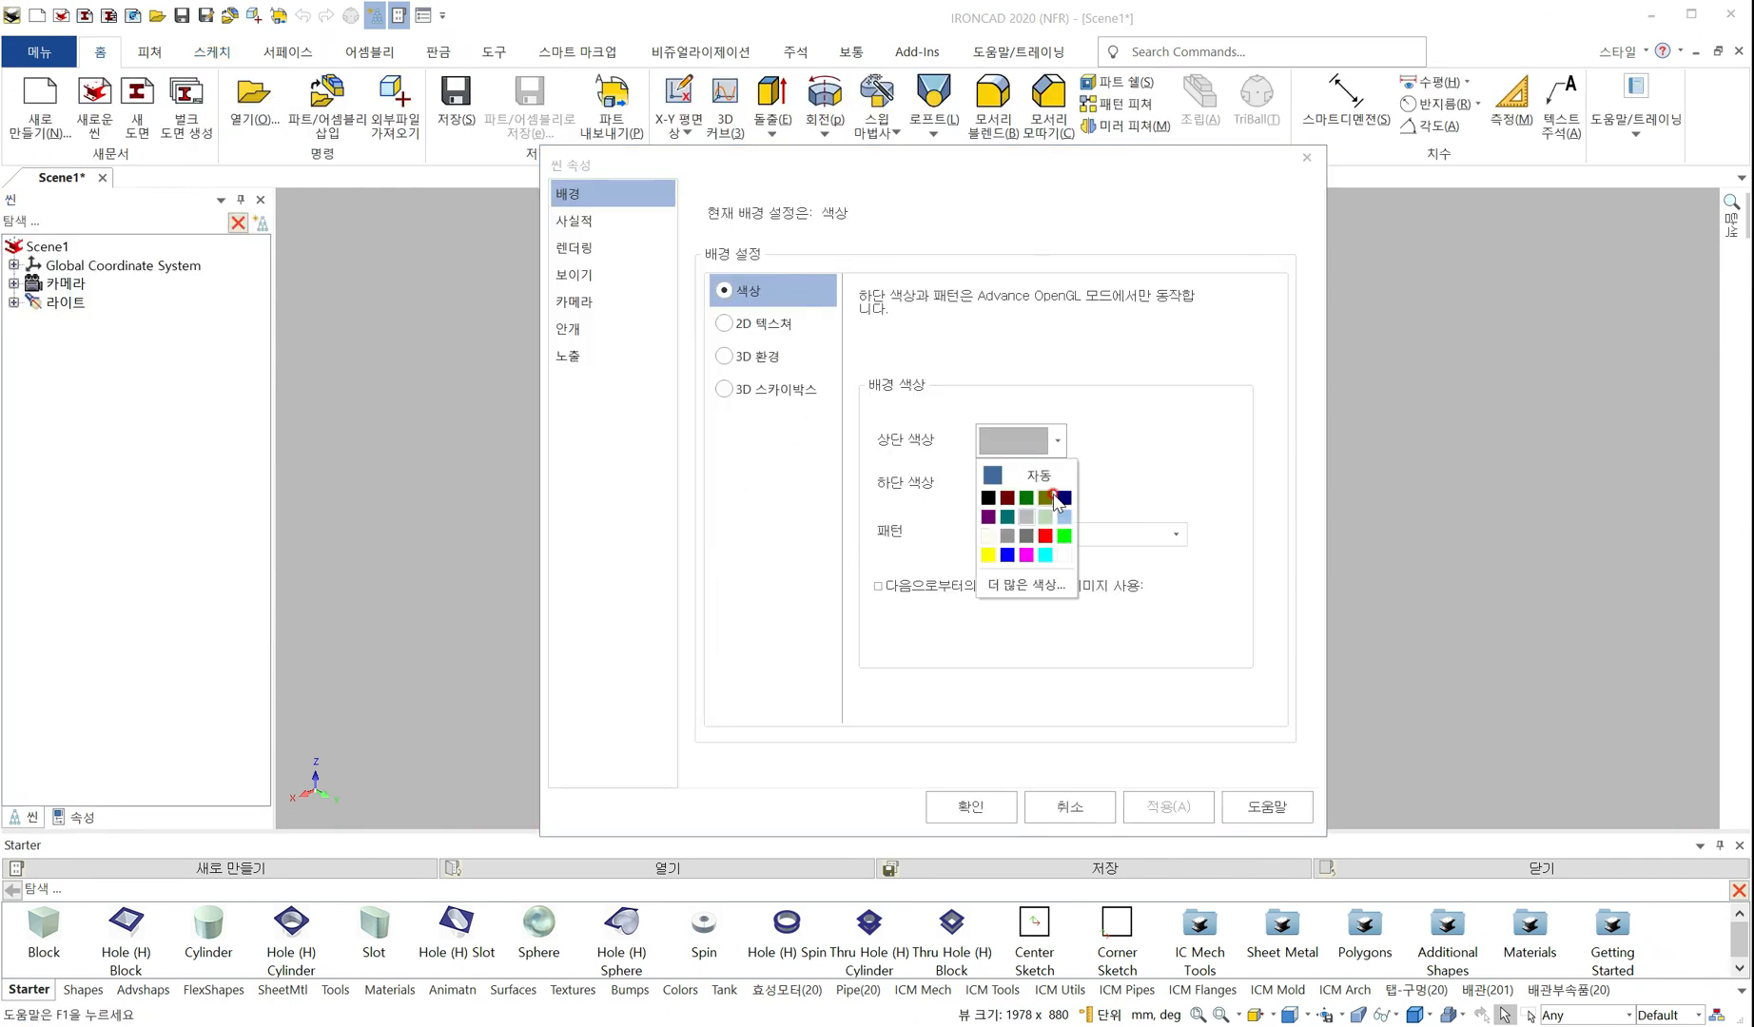
left_click(989, 536)
left_click(1001, 496)
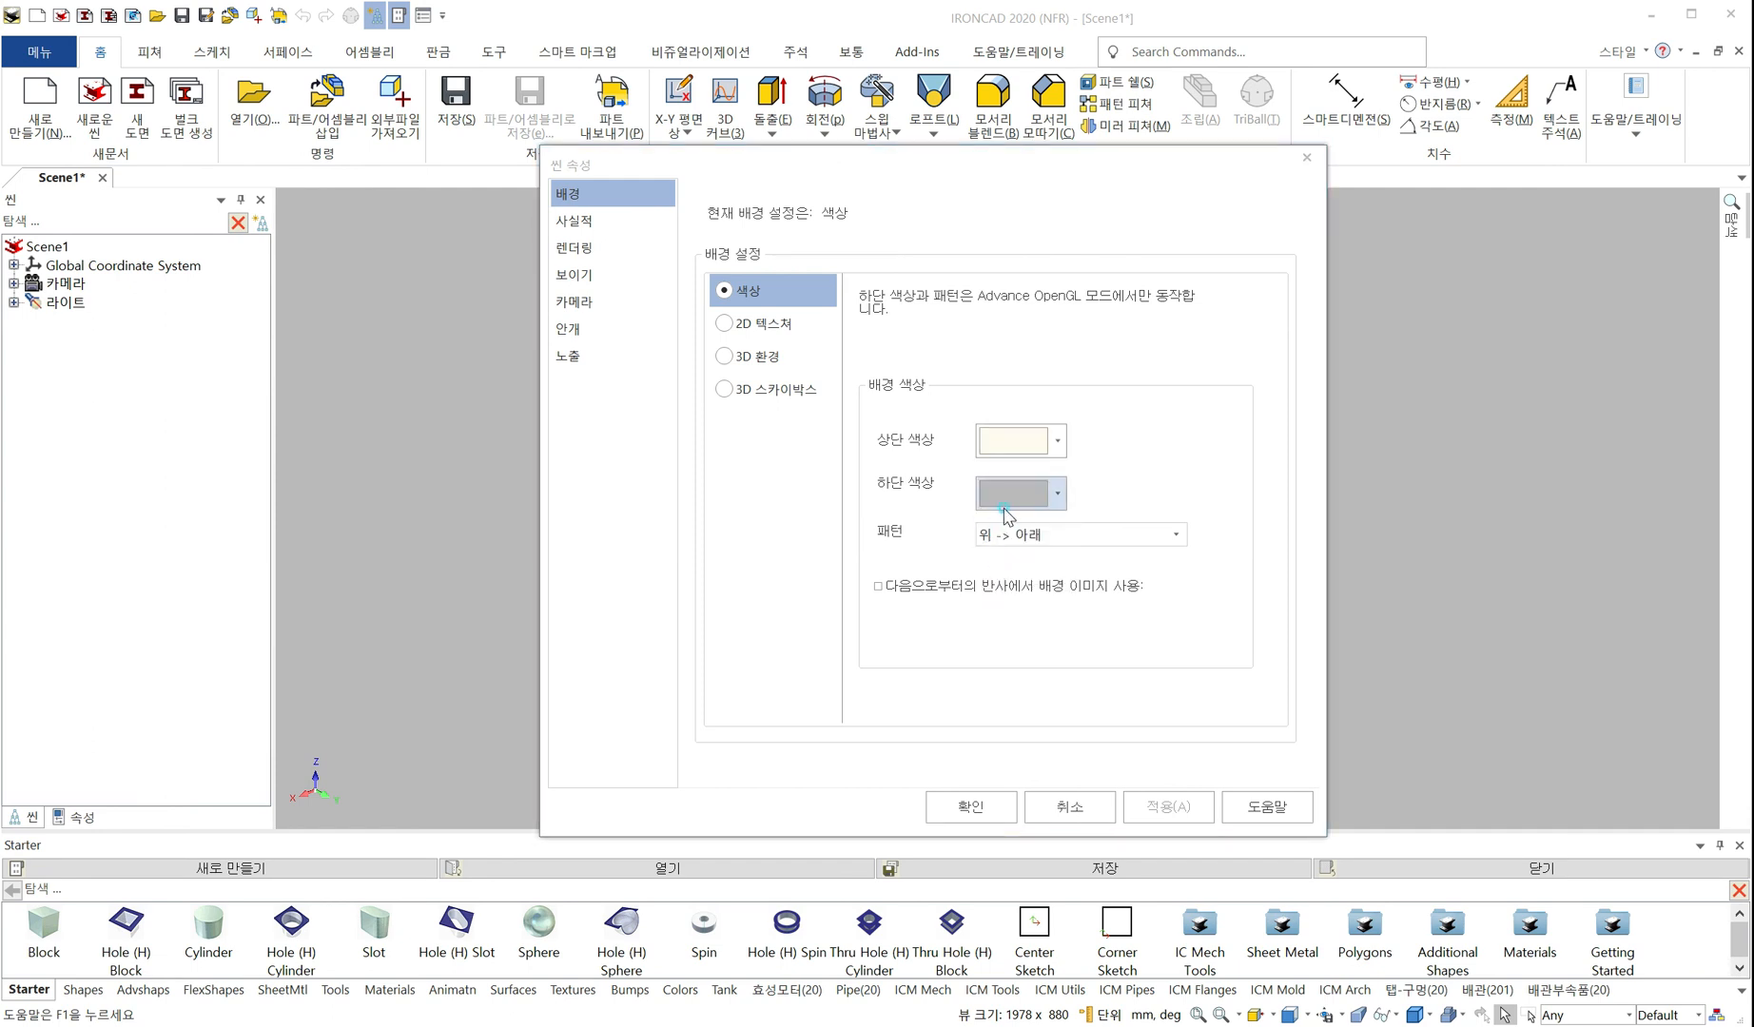
left_click(987, 584)
left_click(999, 797)
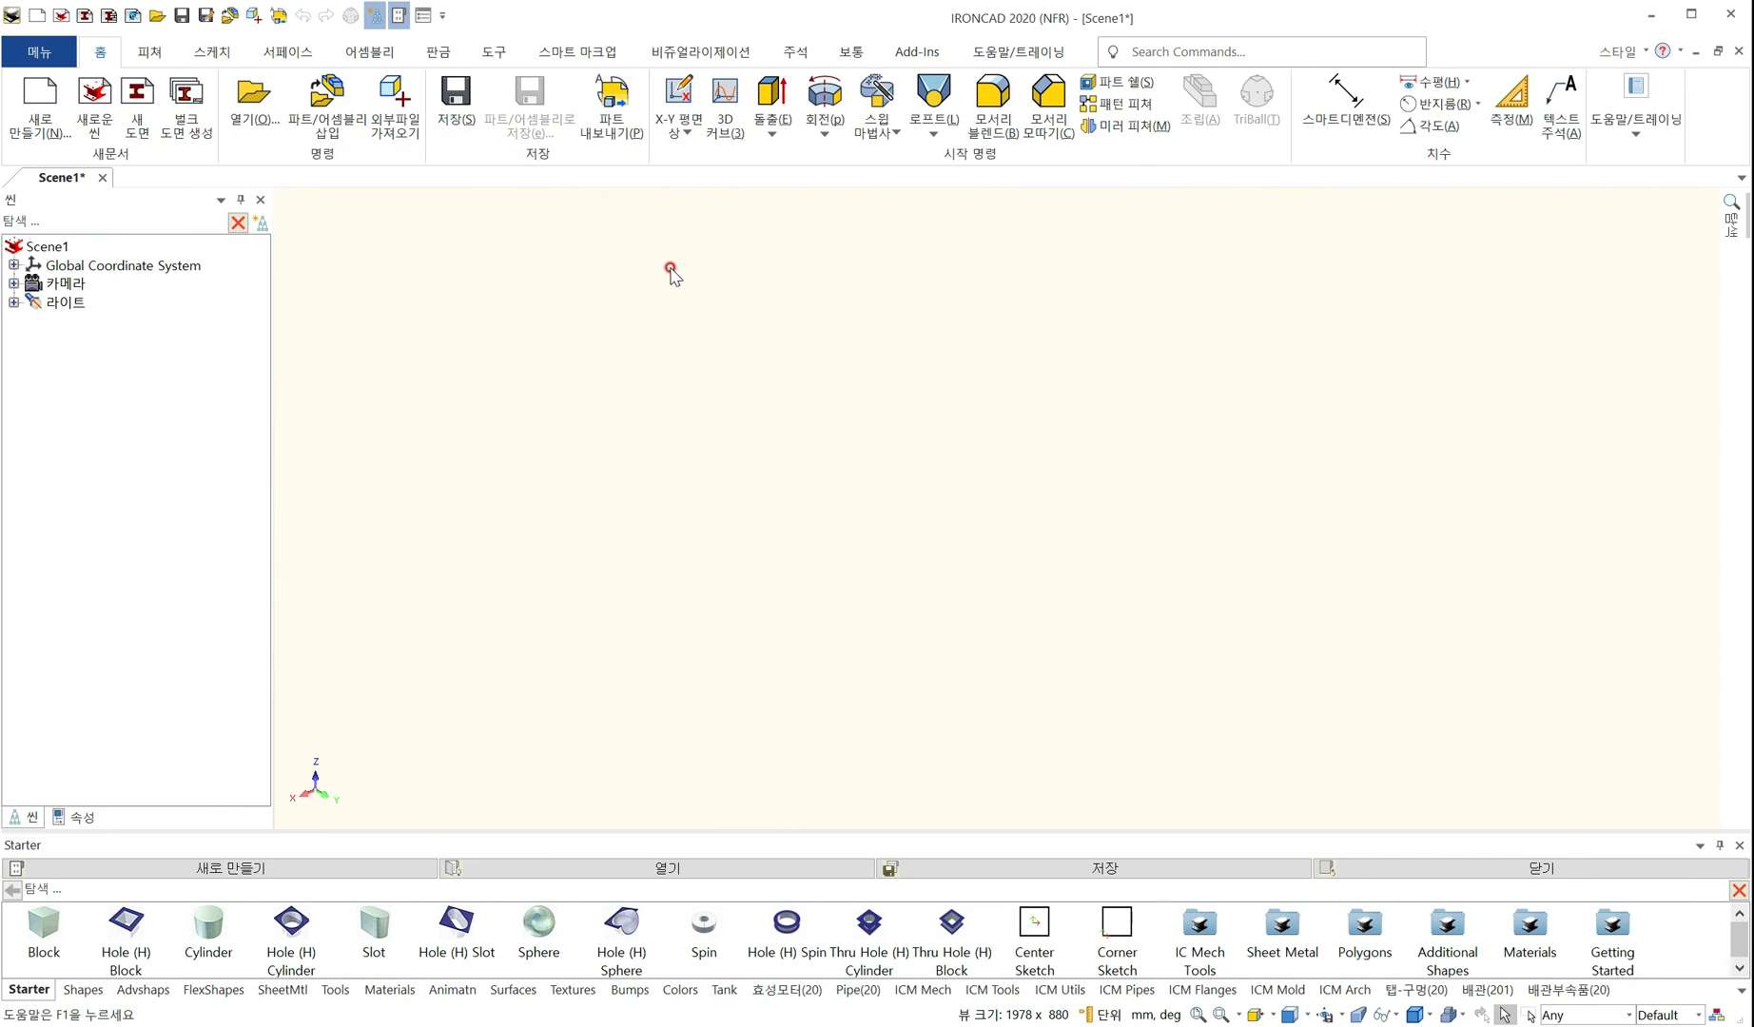
Draw an open four-segment polyline in a new X-Y plane sketch, with its right edge about 71 mm and bottom edge about 62 mm long
left_click(748, 494)
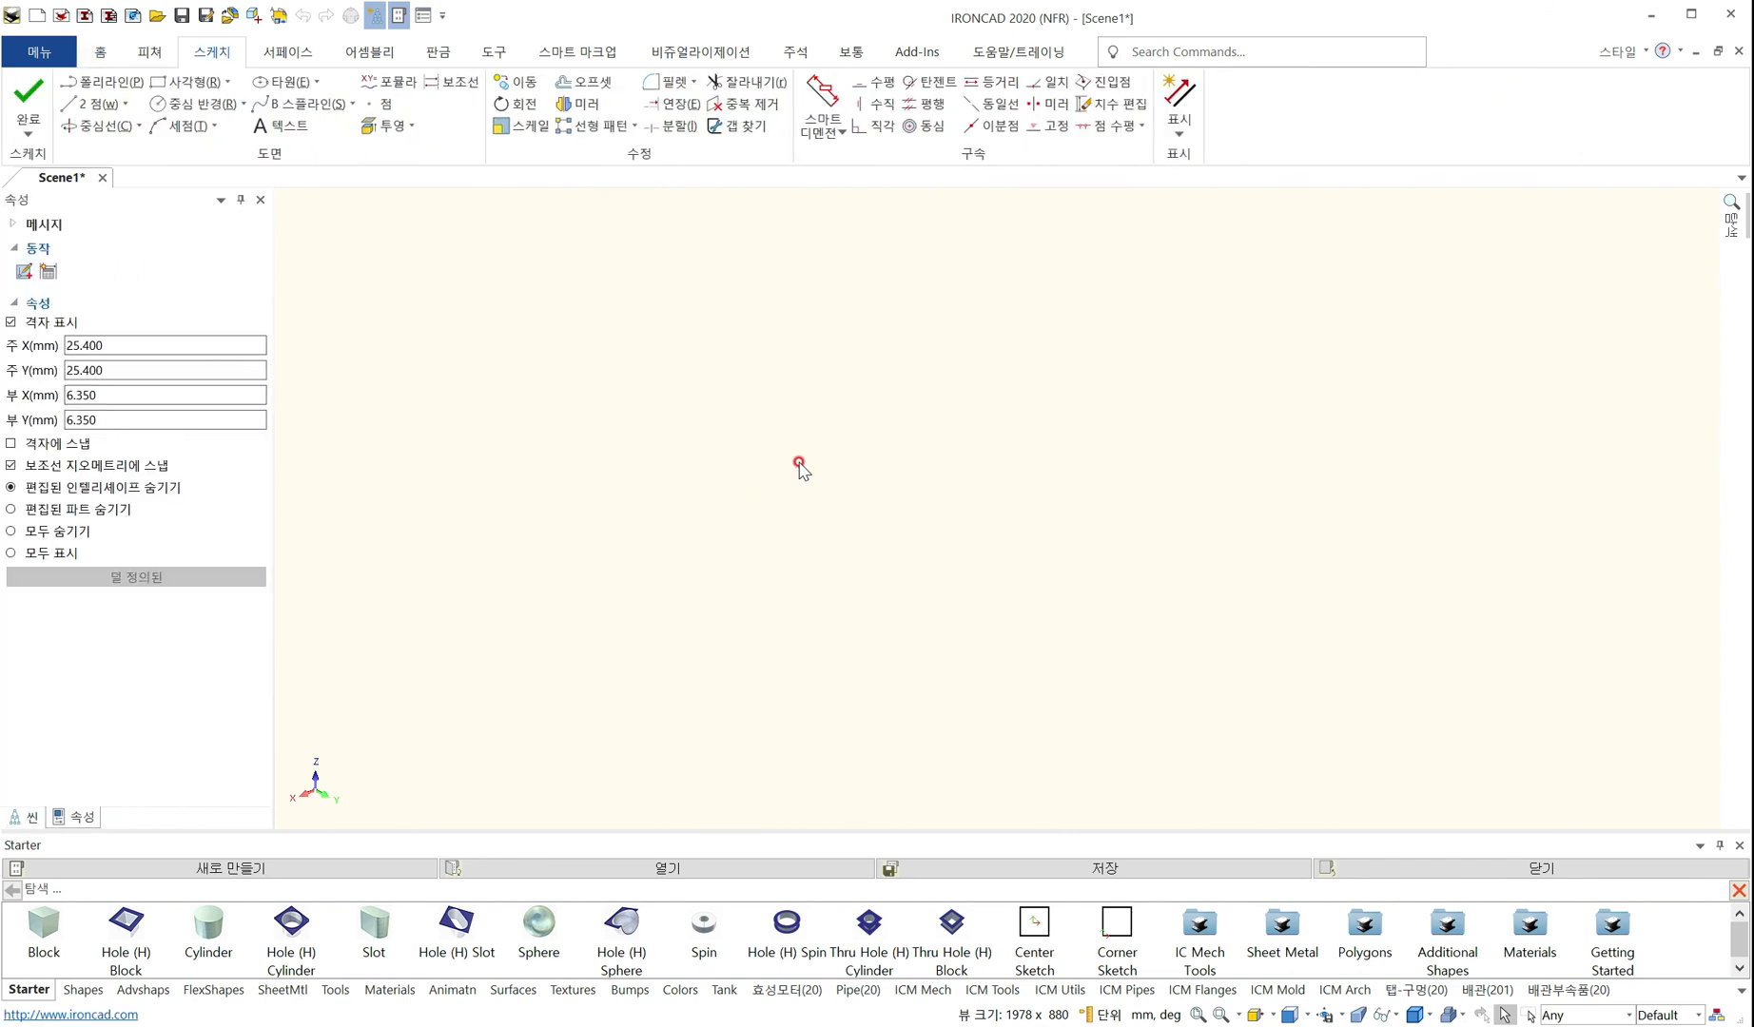
left_click(102, 81)
left_click(866, 395)
left_click(1083, 394)
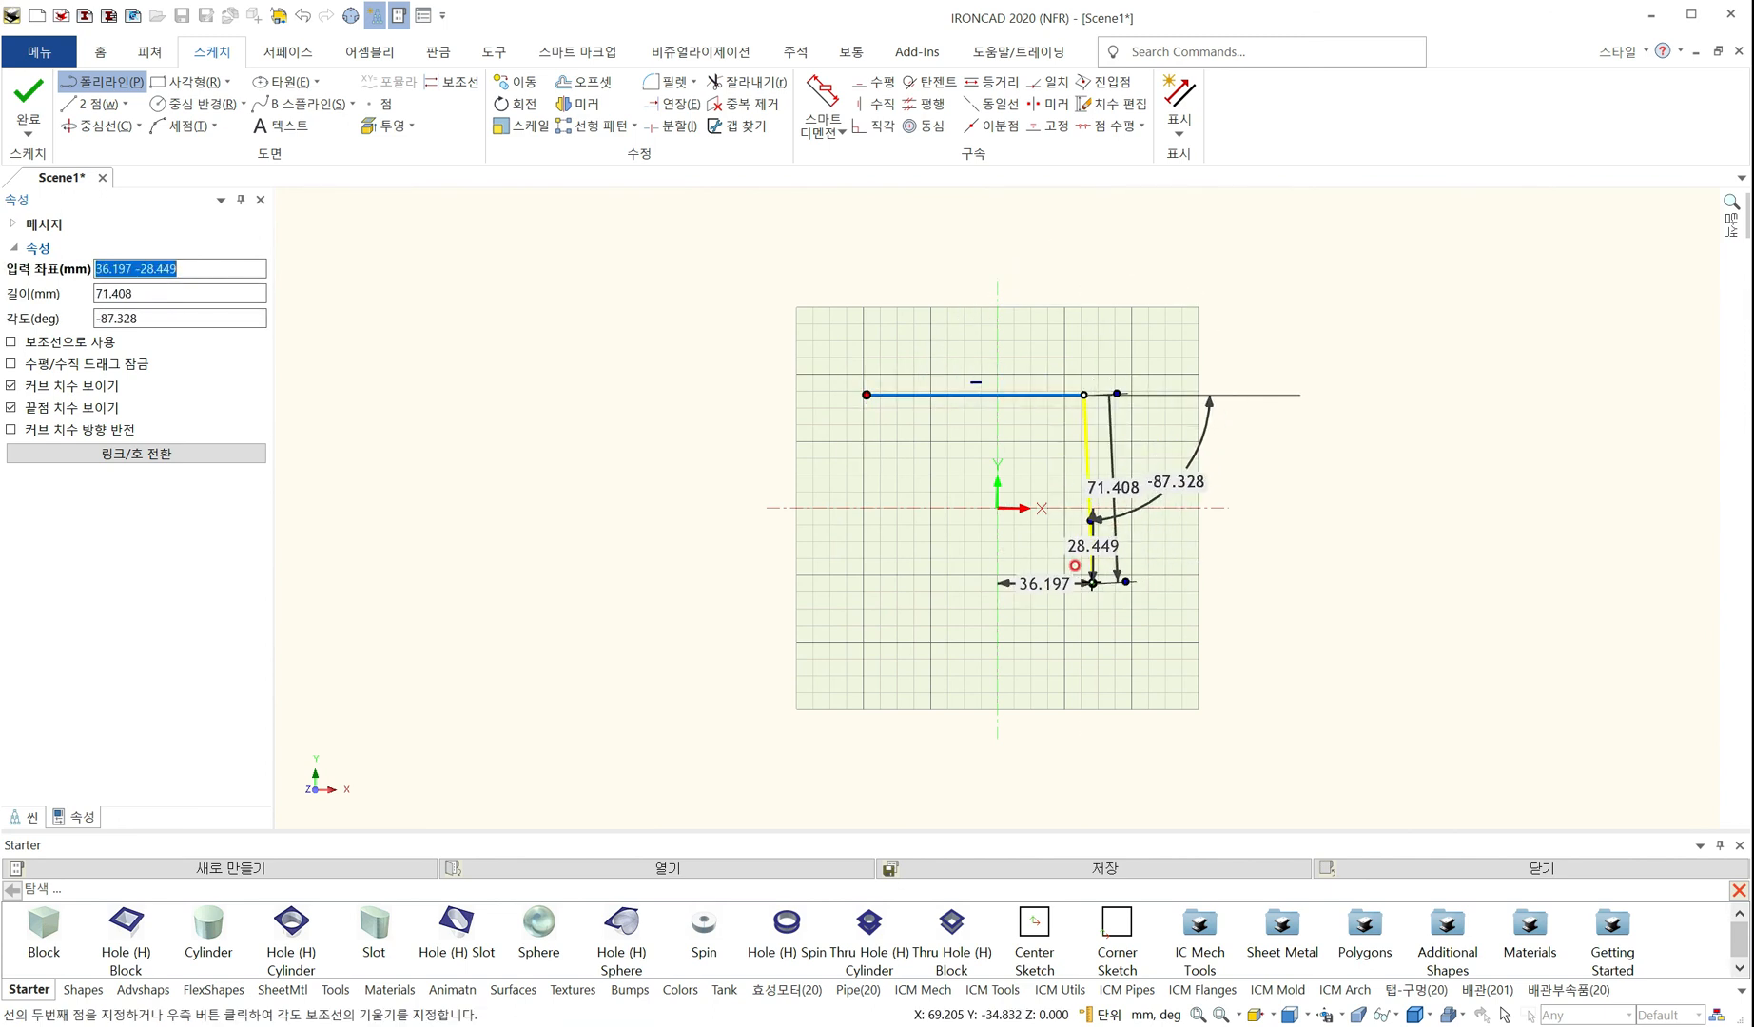
left_click(1091, 582)
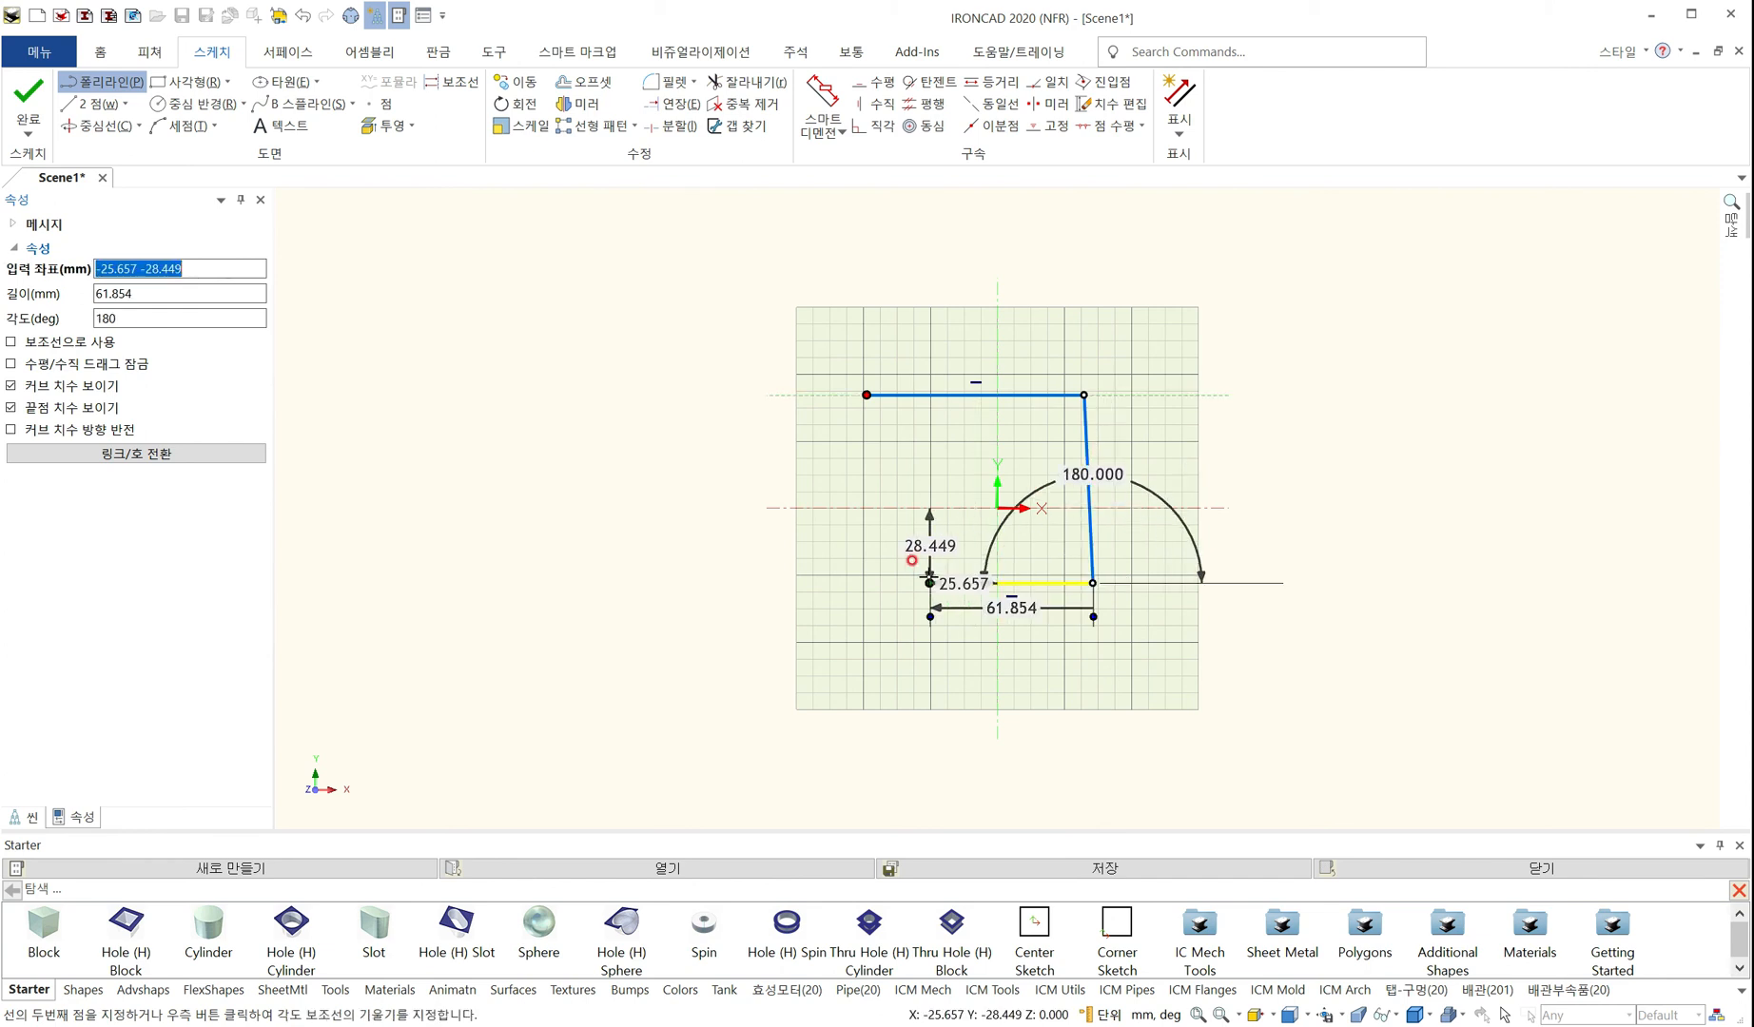
left_click(929, 582)
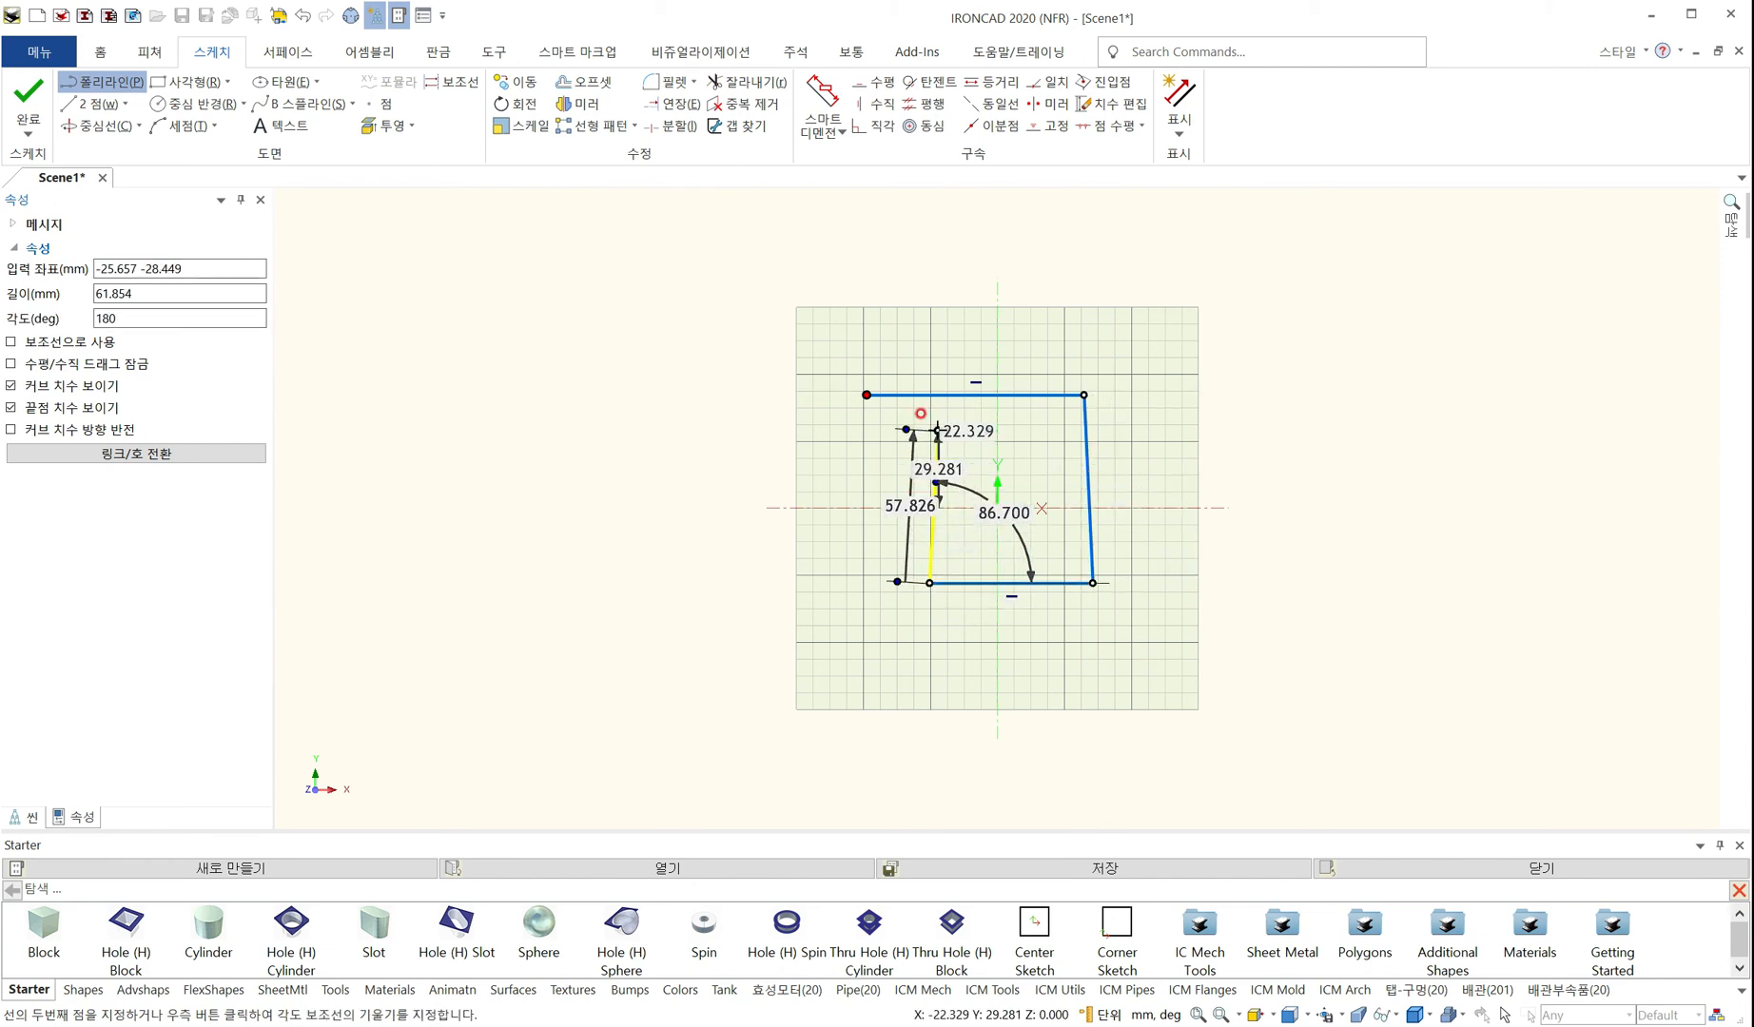
left_click(929, 446)
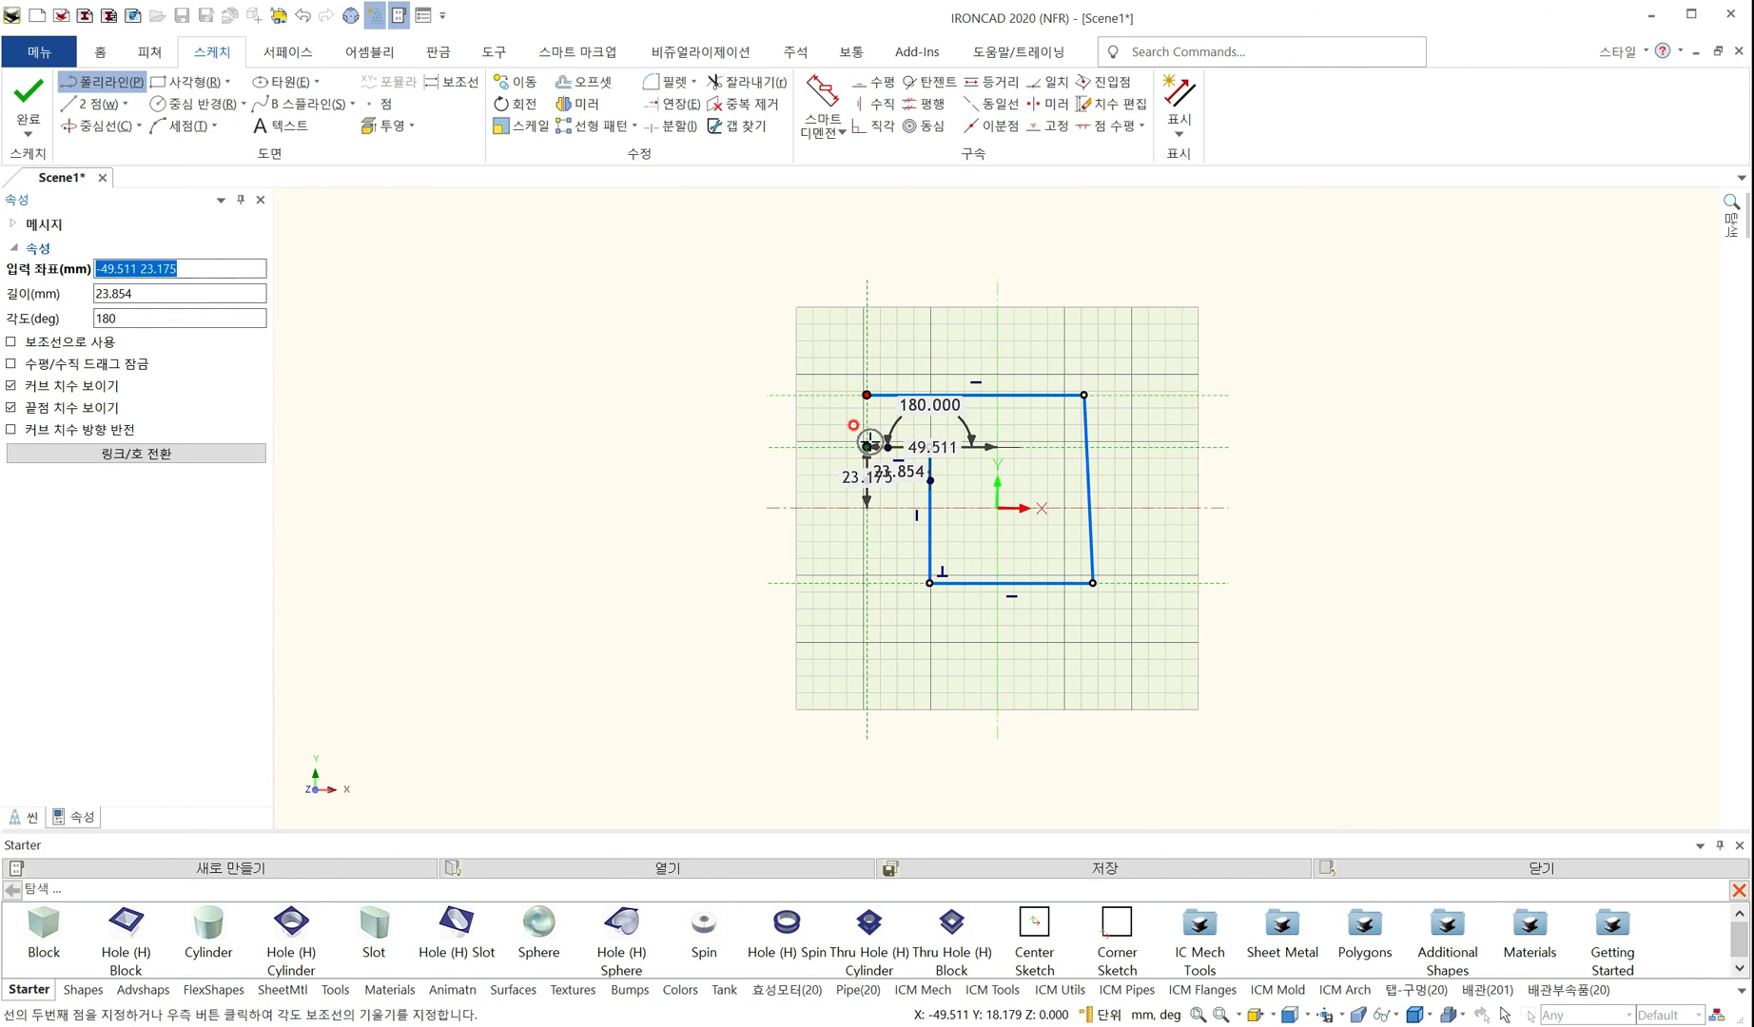
scroll(868, 440, "up", 3)
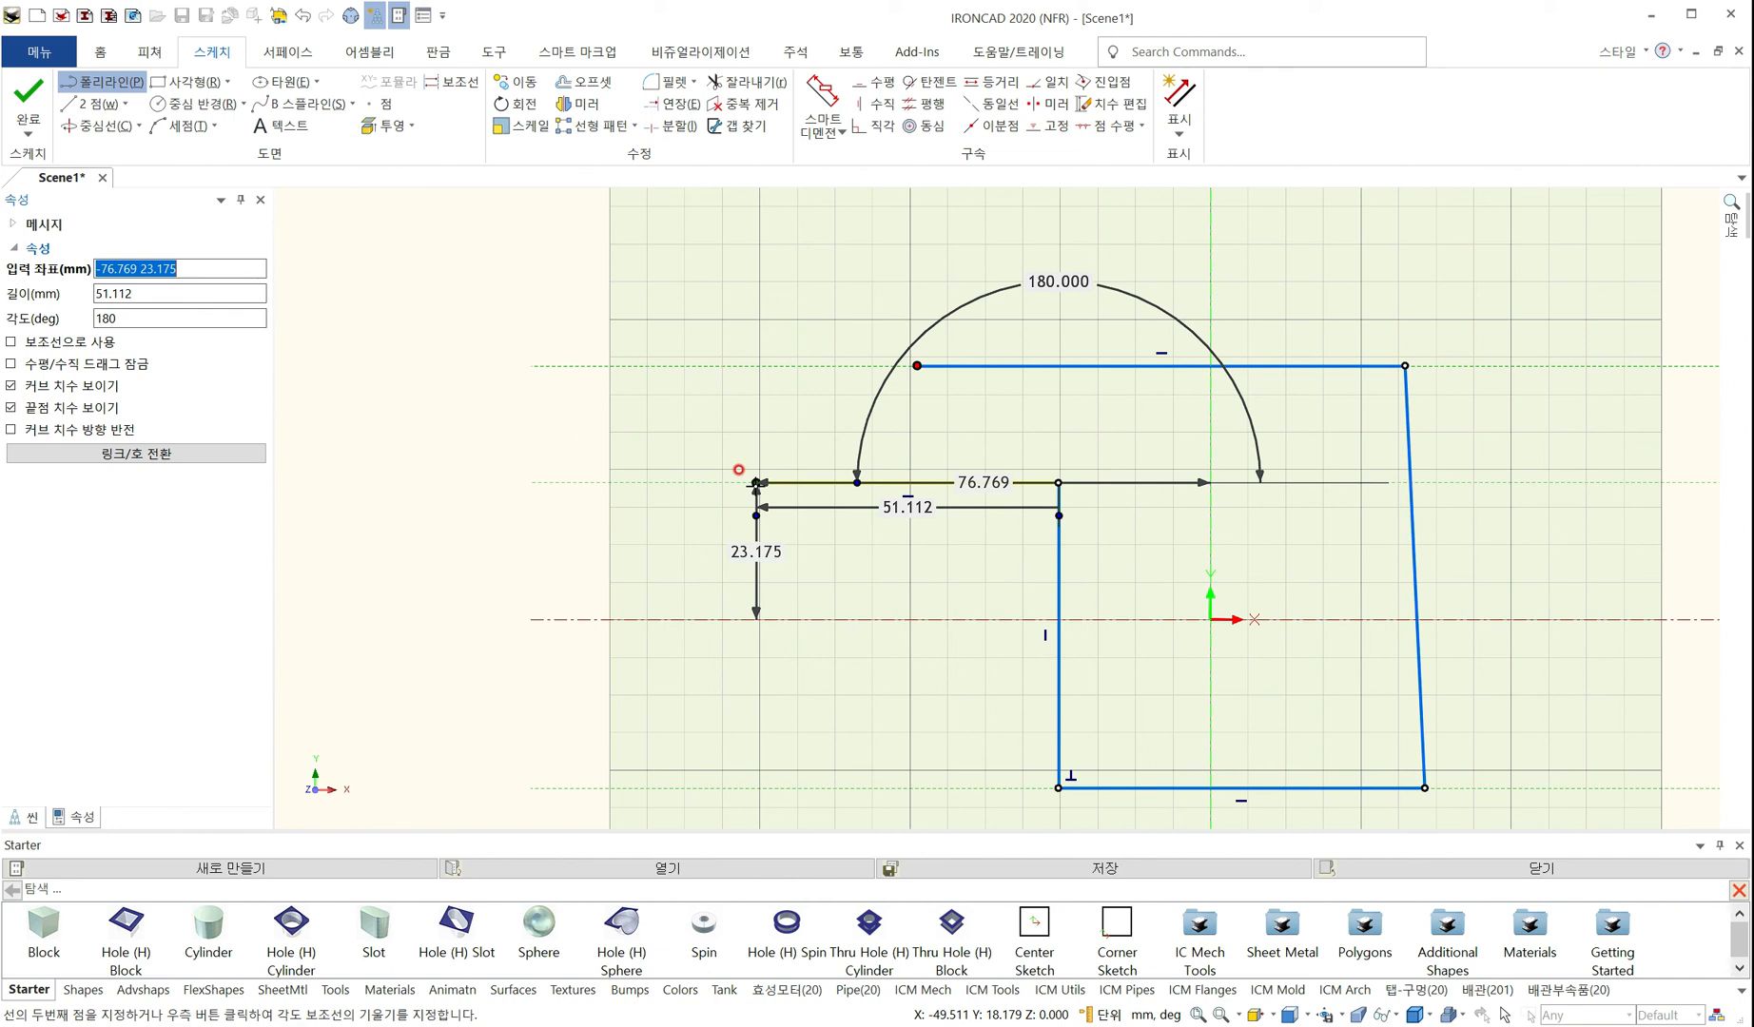
key("Escape")
Delete all the polyline segments and cancel the sketch
key("ctrl+a")
key("Delete")
scroll(1214, 518, "down", 3)
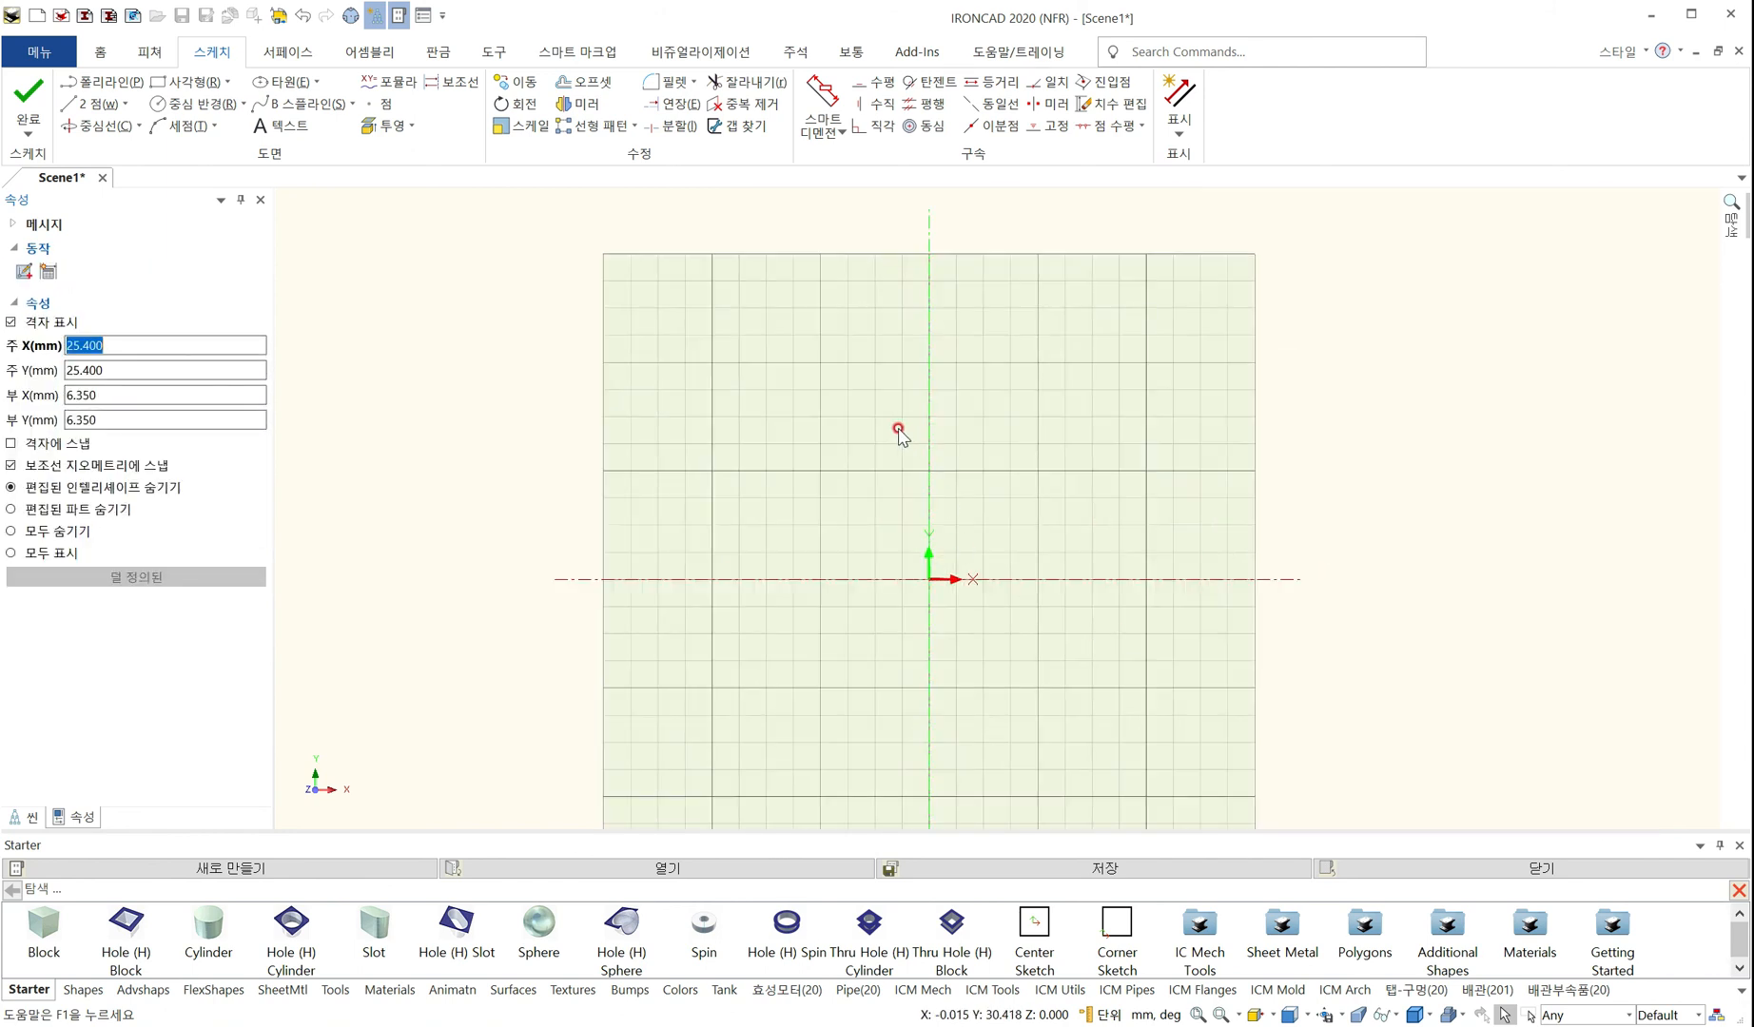
right_click(834, 379)
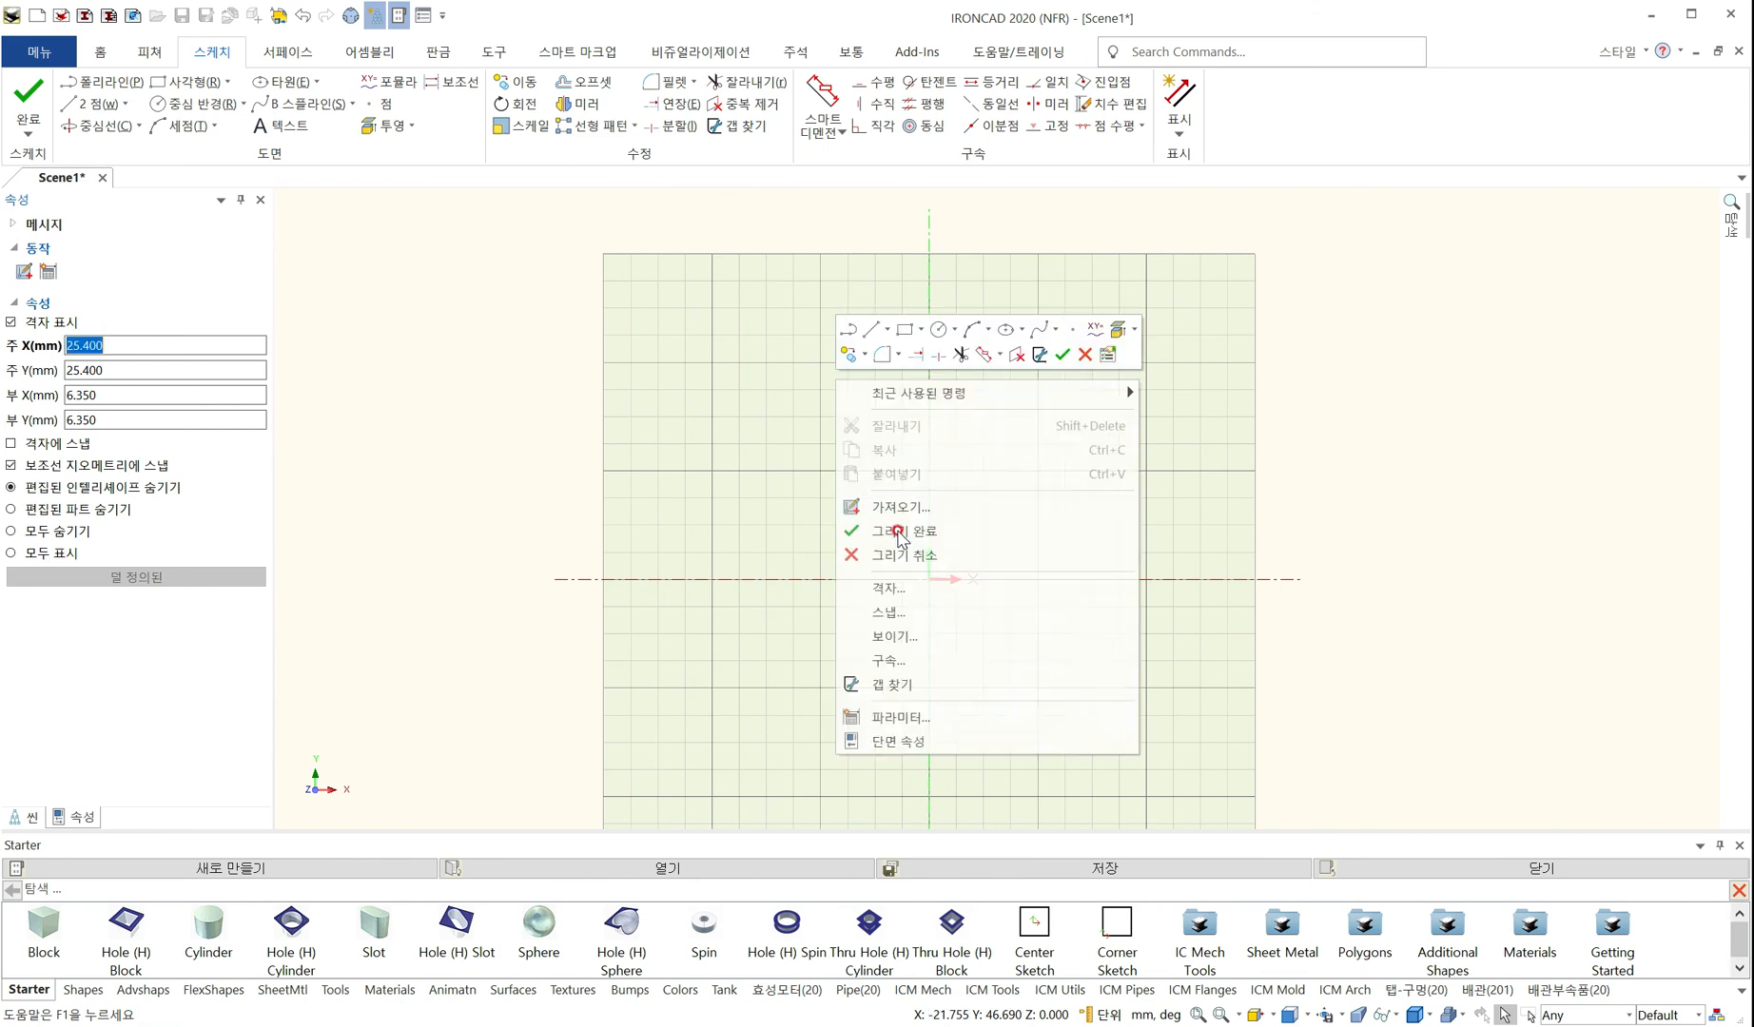
left_click(939, 557)
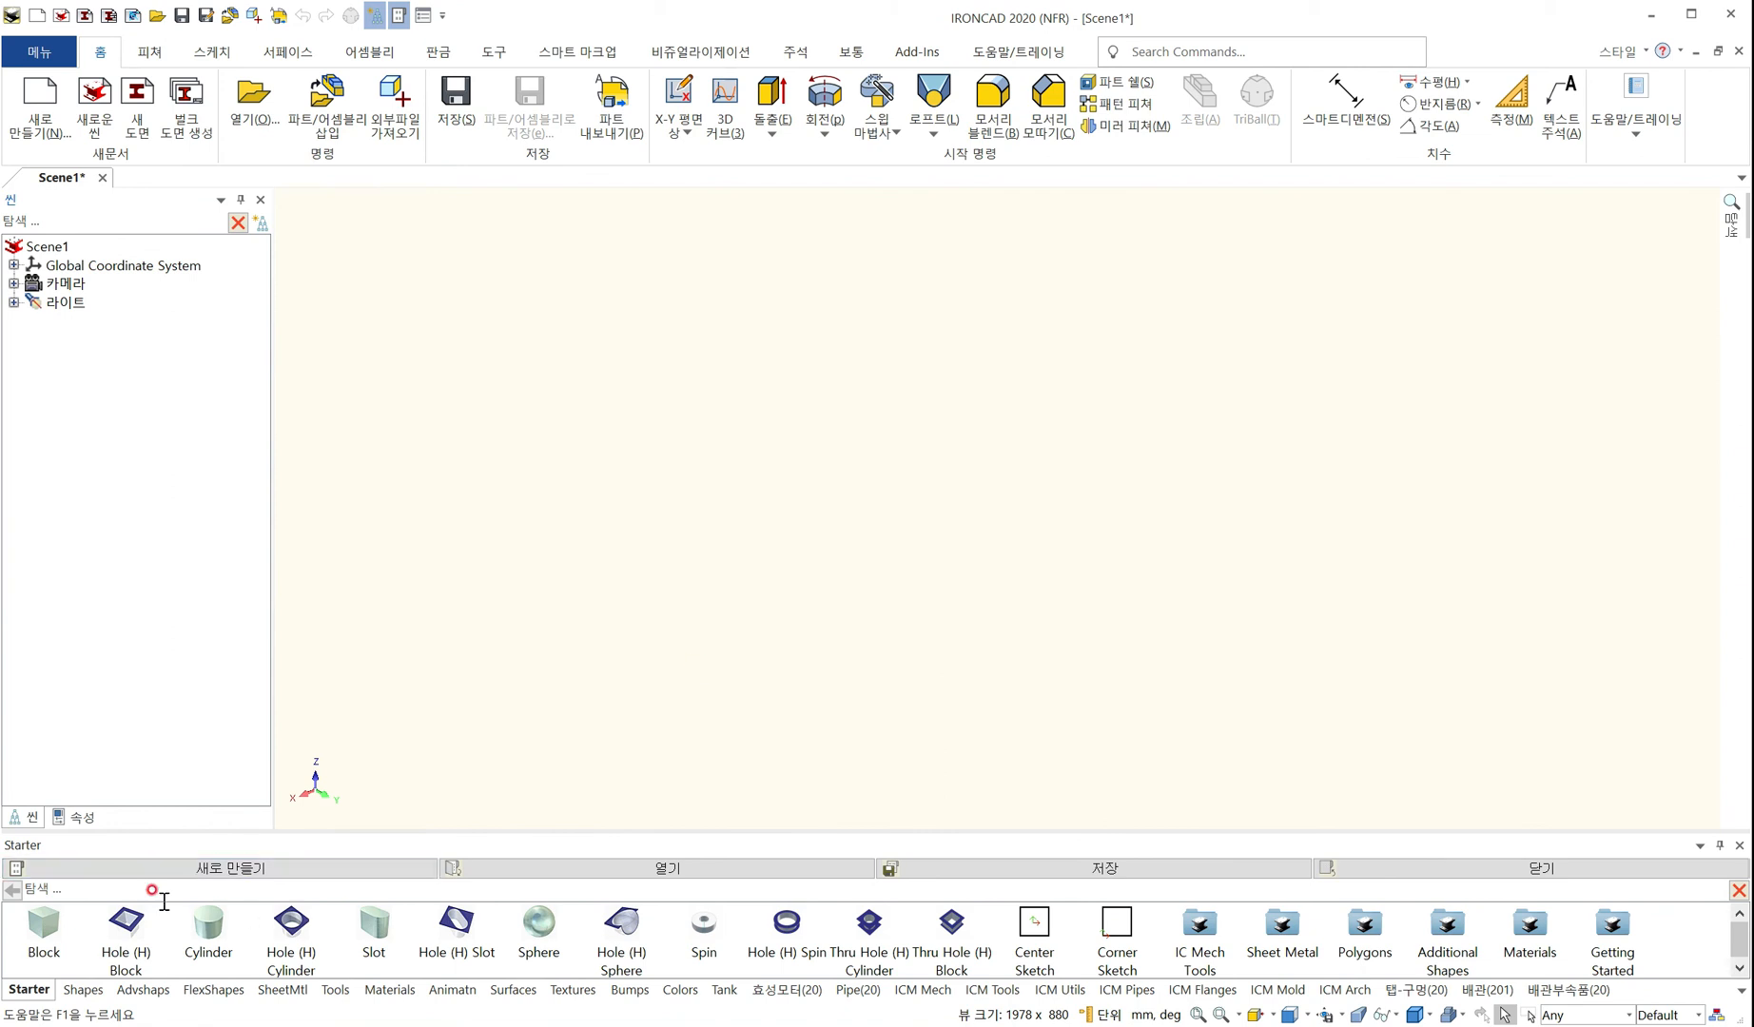
Add a Block from the catalog to the scene, and cancel the trial sketch started on it
left_click_drag(43, 923, 1239, 501)
left_click(1239, 501)
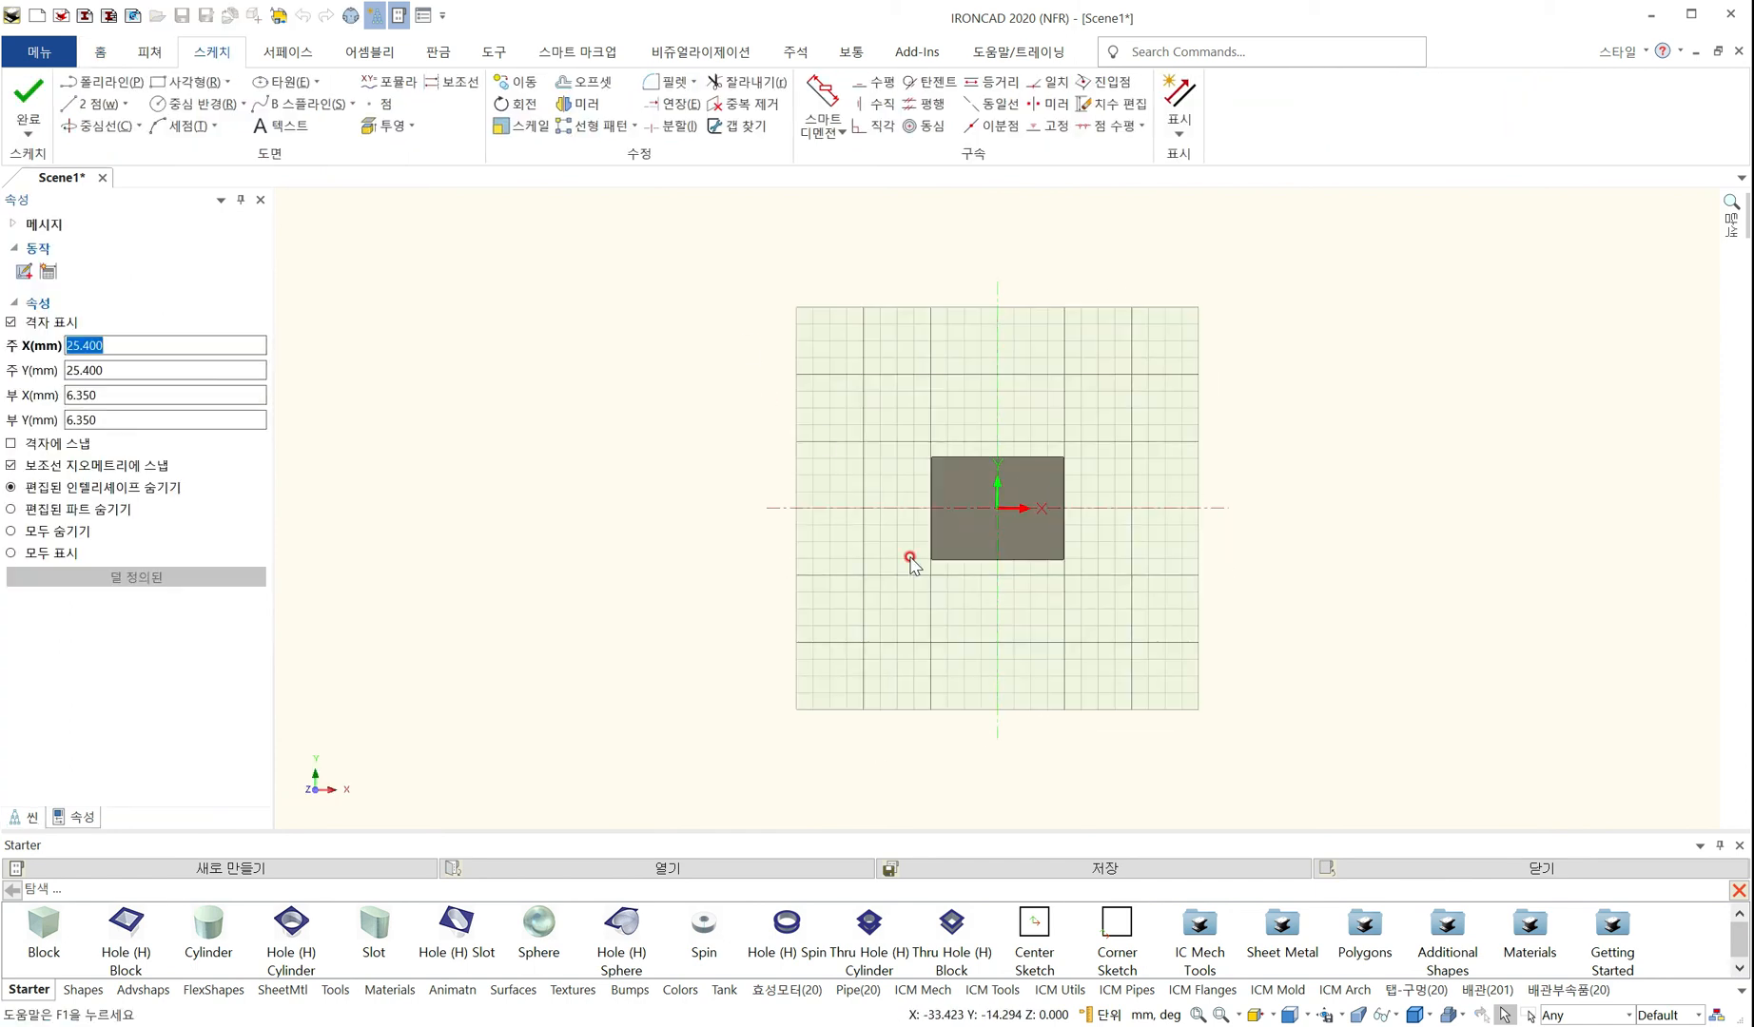
right_click(812, 350)
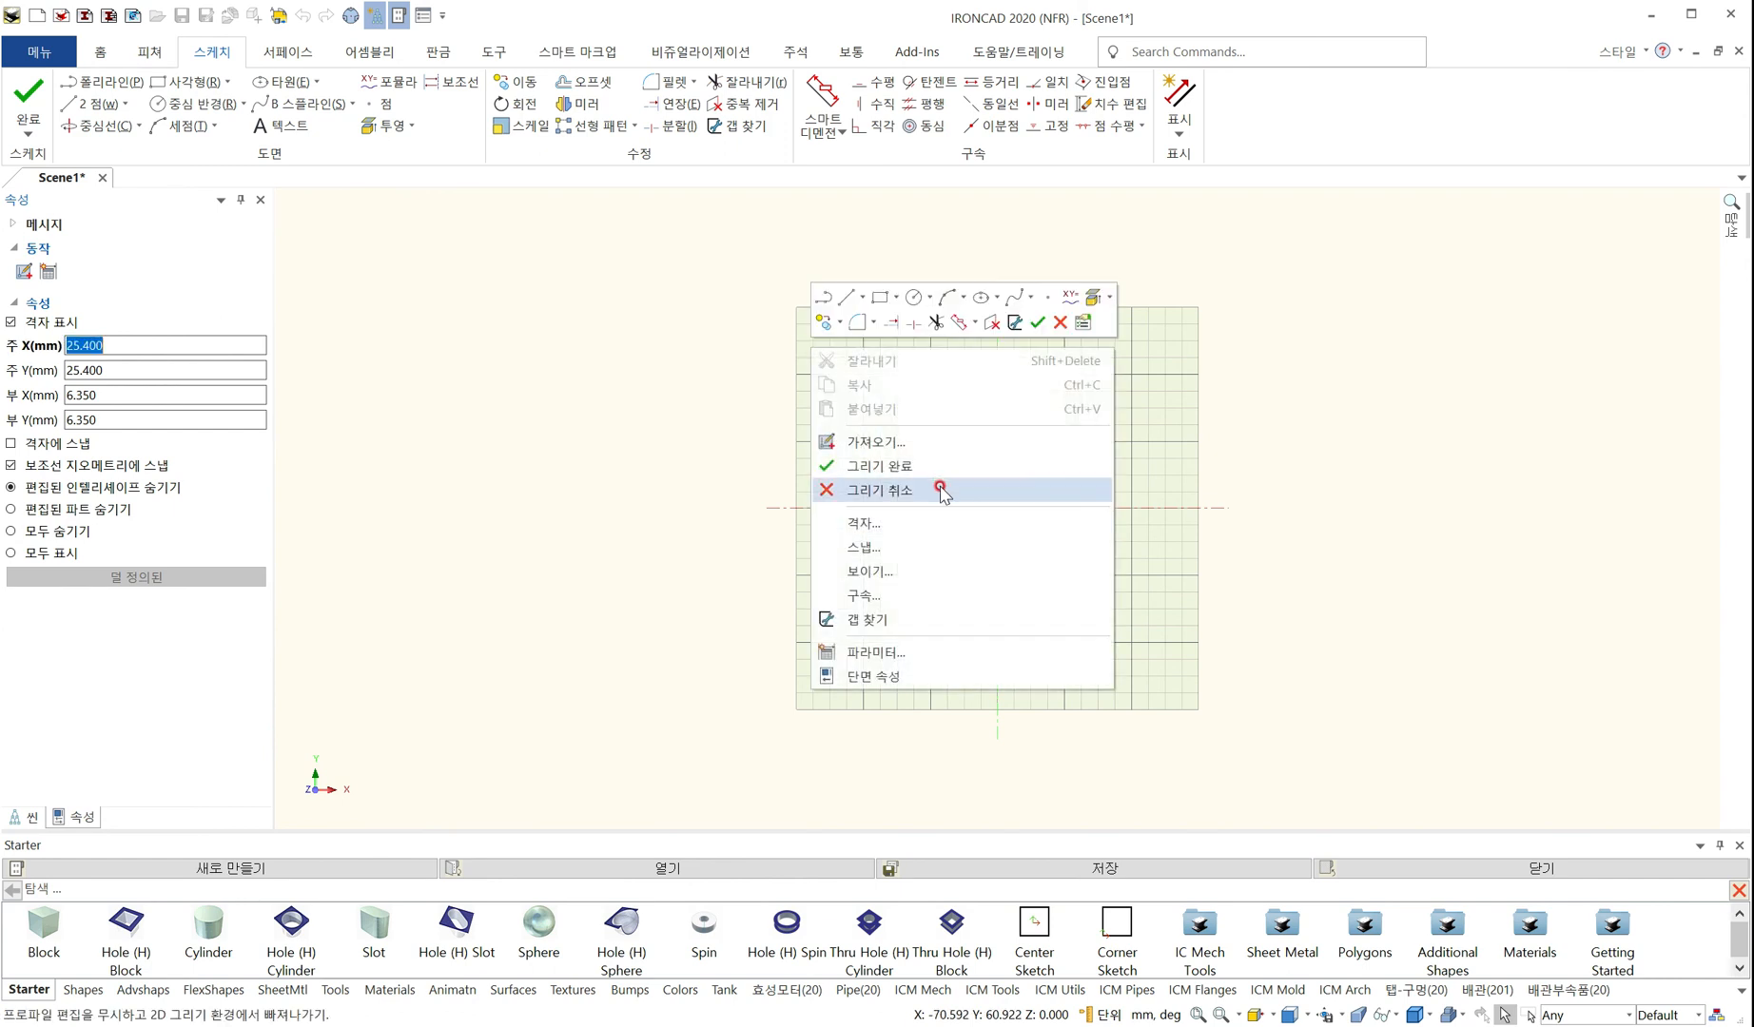
left_click(940, 490)
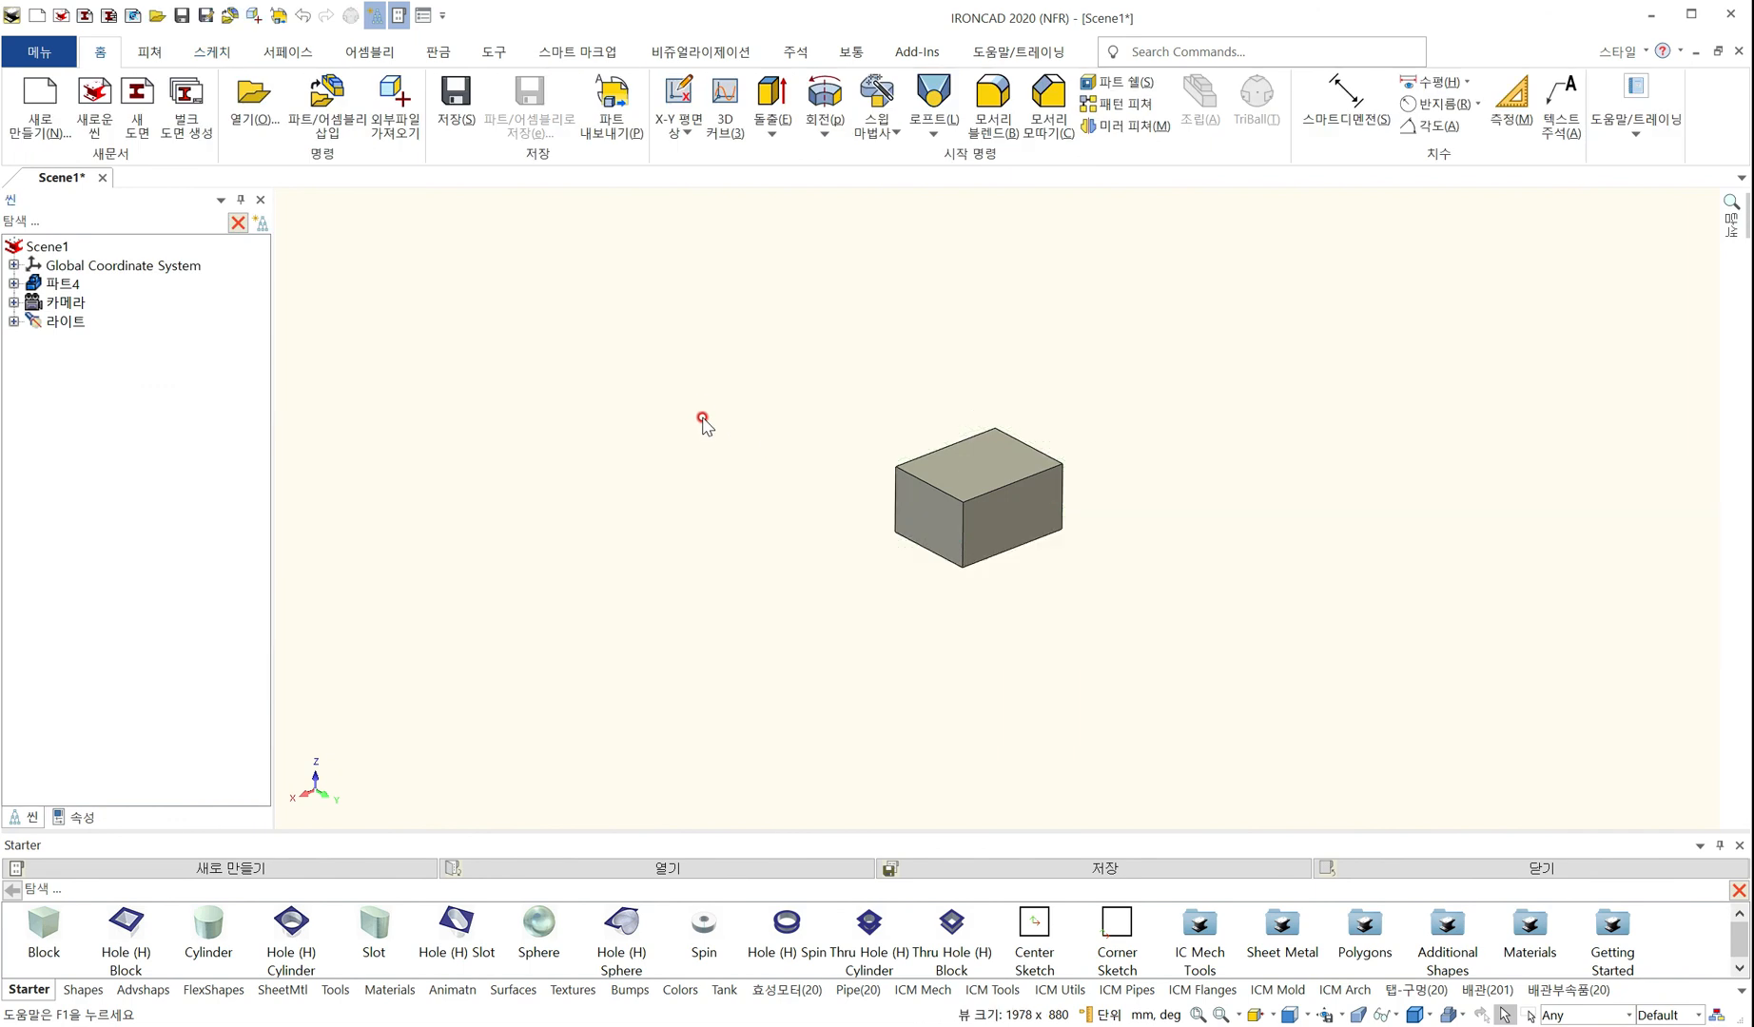
Examine the general options for camera look-at orientation and view restoration during editing, then close the options without applying changes
left_click(423, 15)
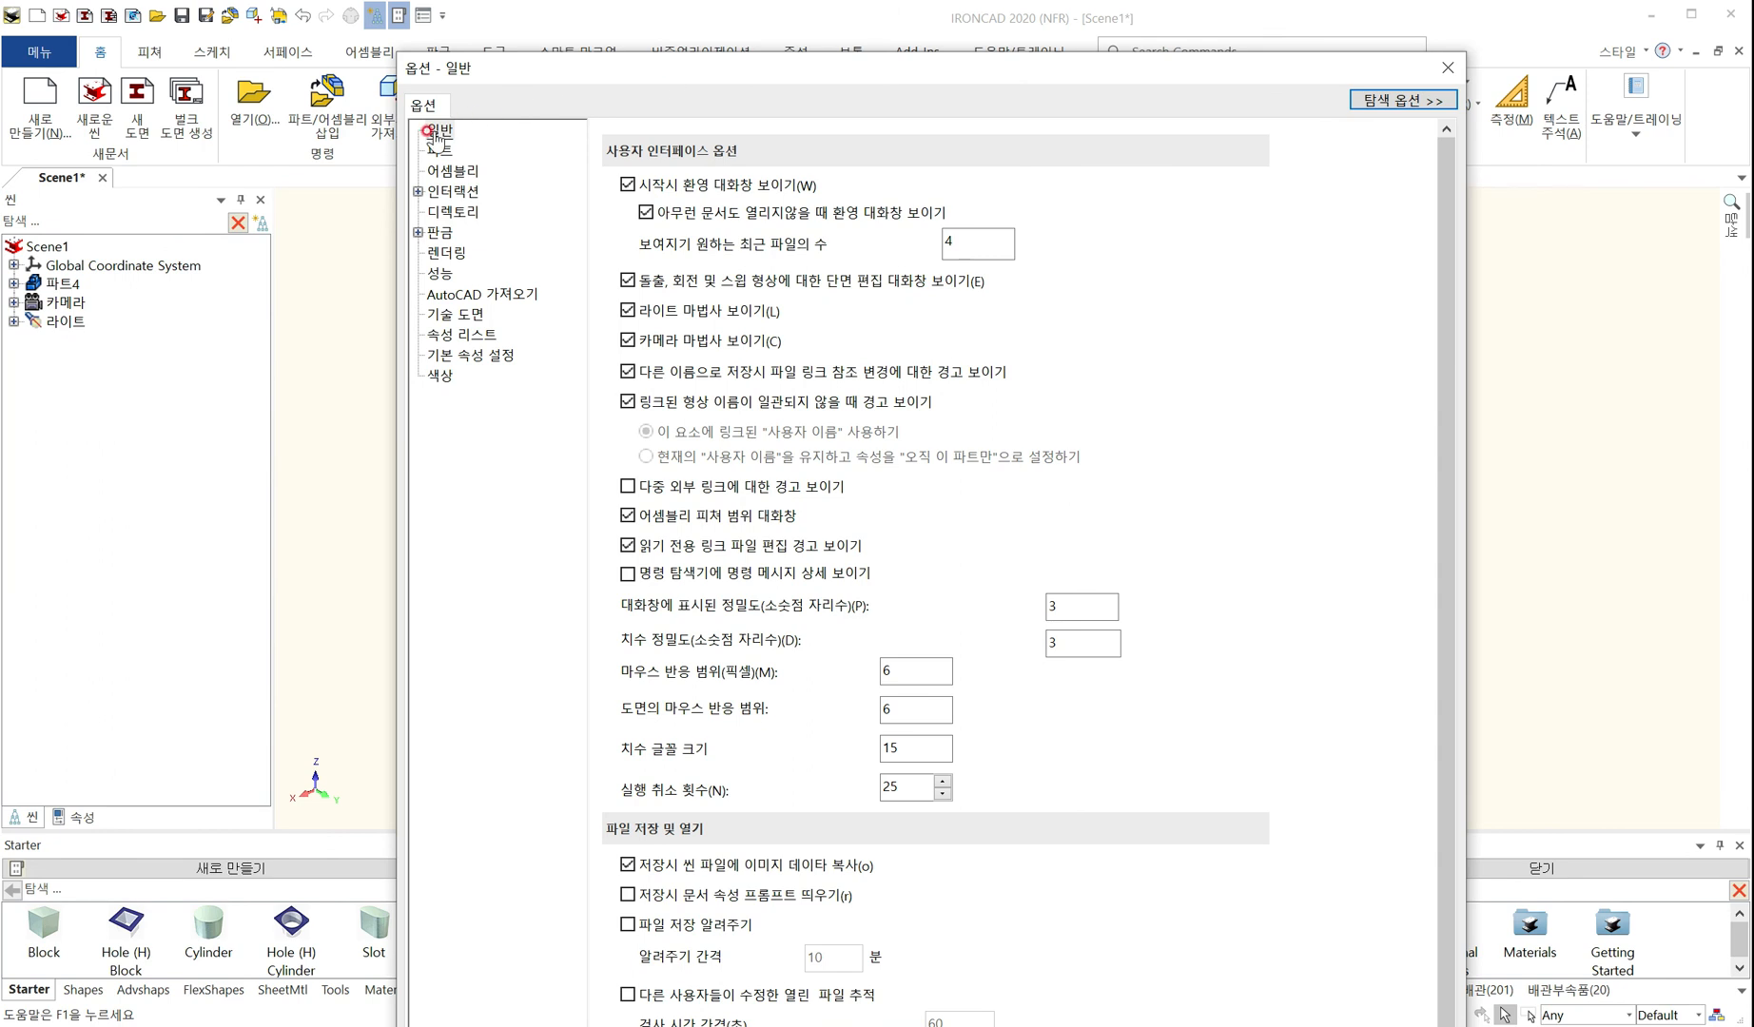
left_click(433, 134)
left_click_drag(675, 64, 634, 0)
left_click(585, 629)
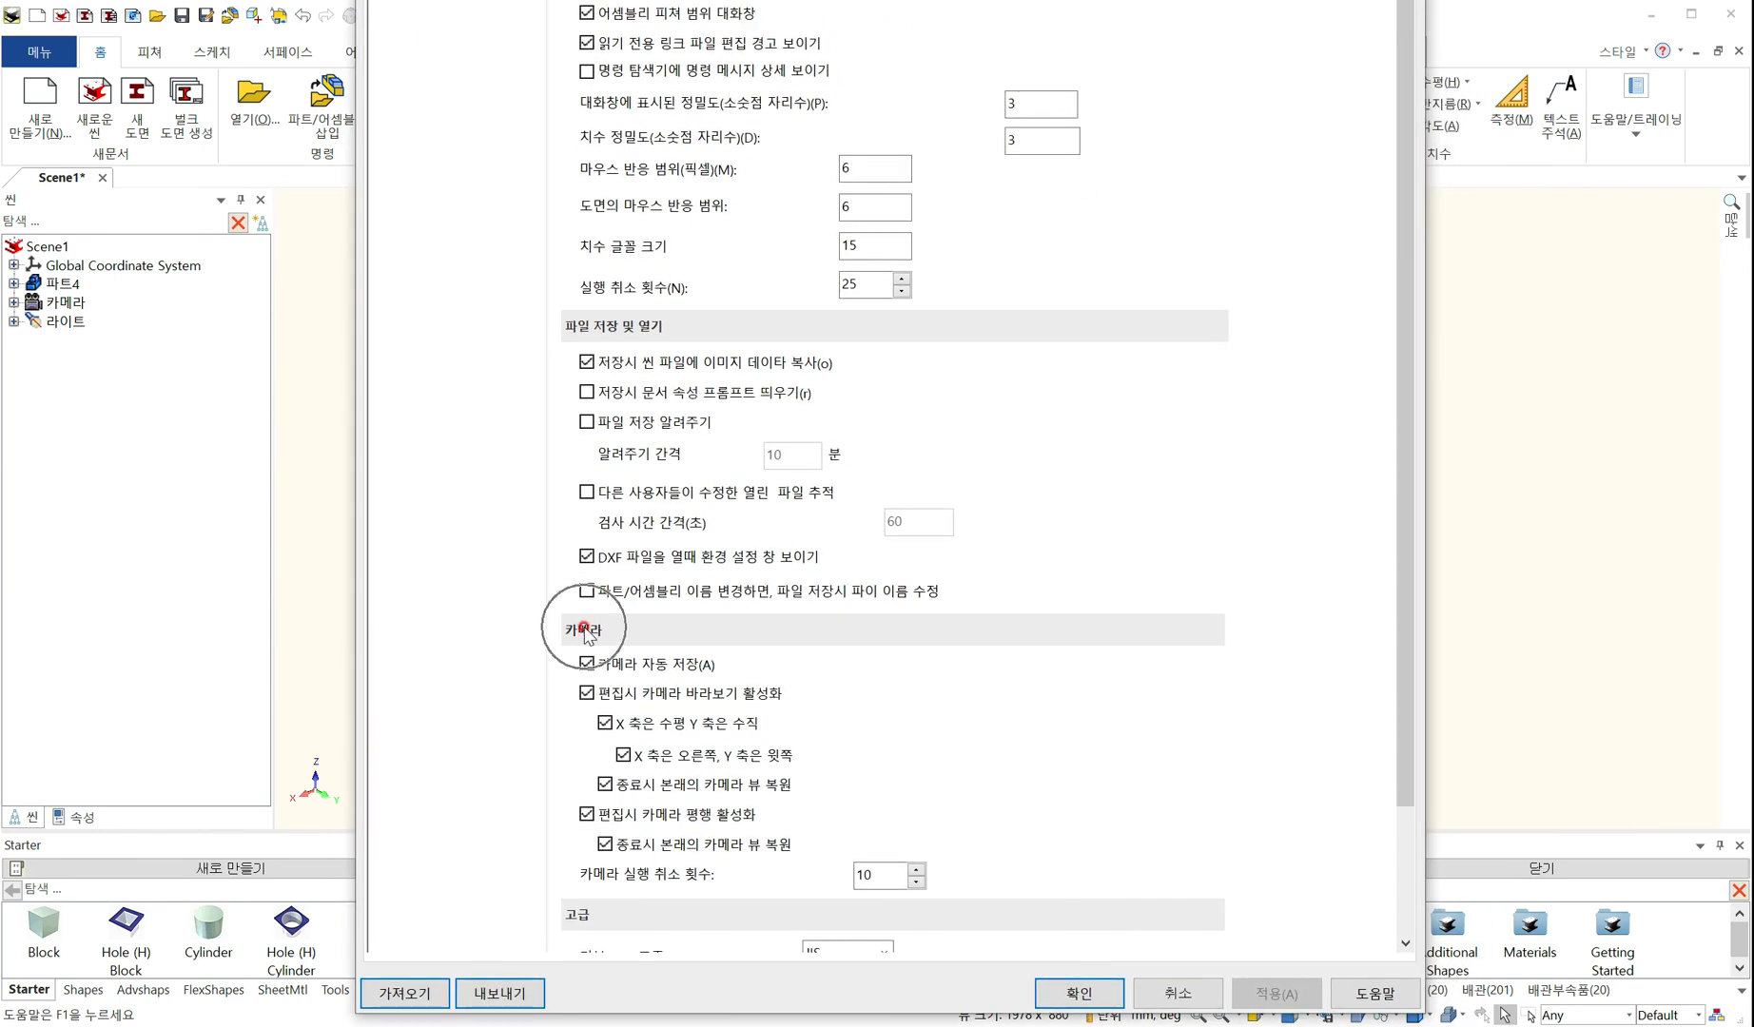
double_click(617, 699)
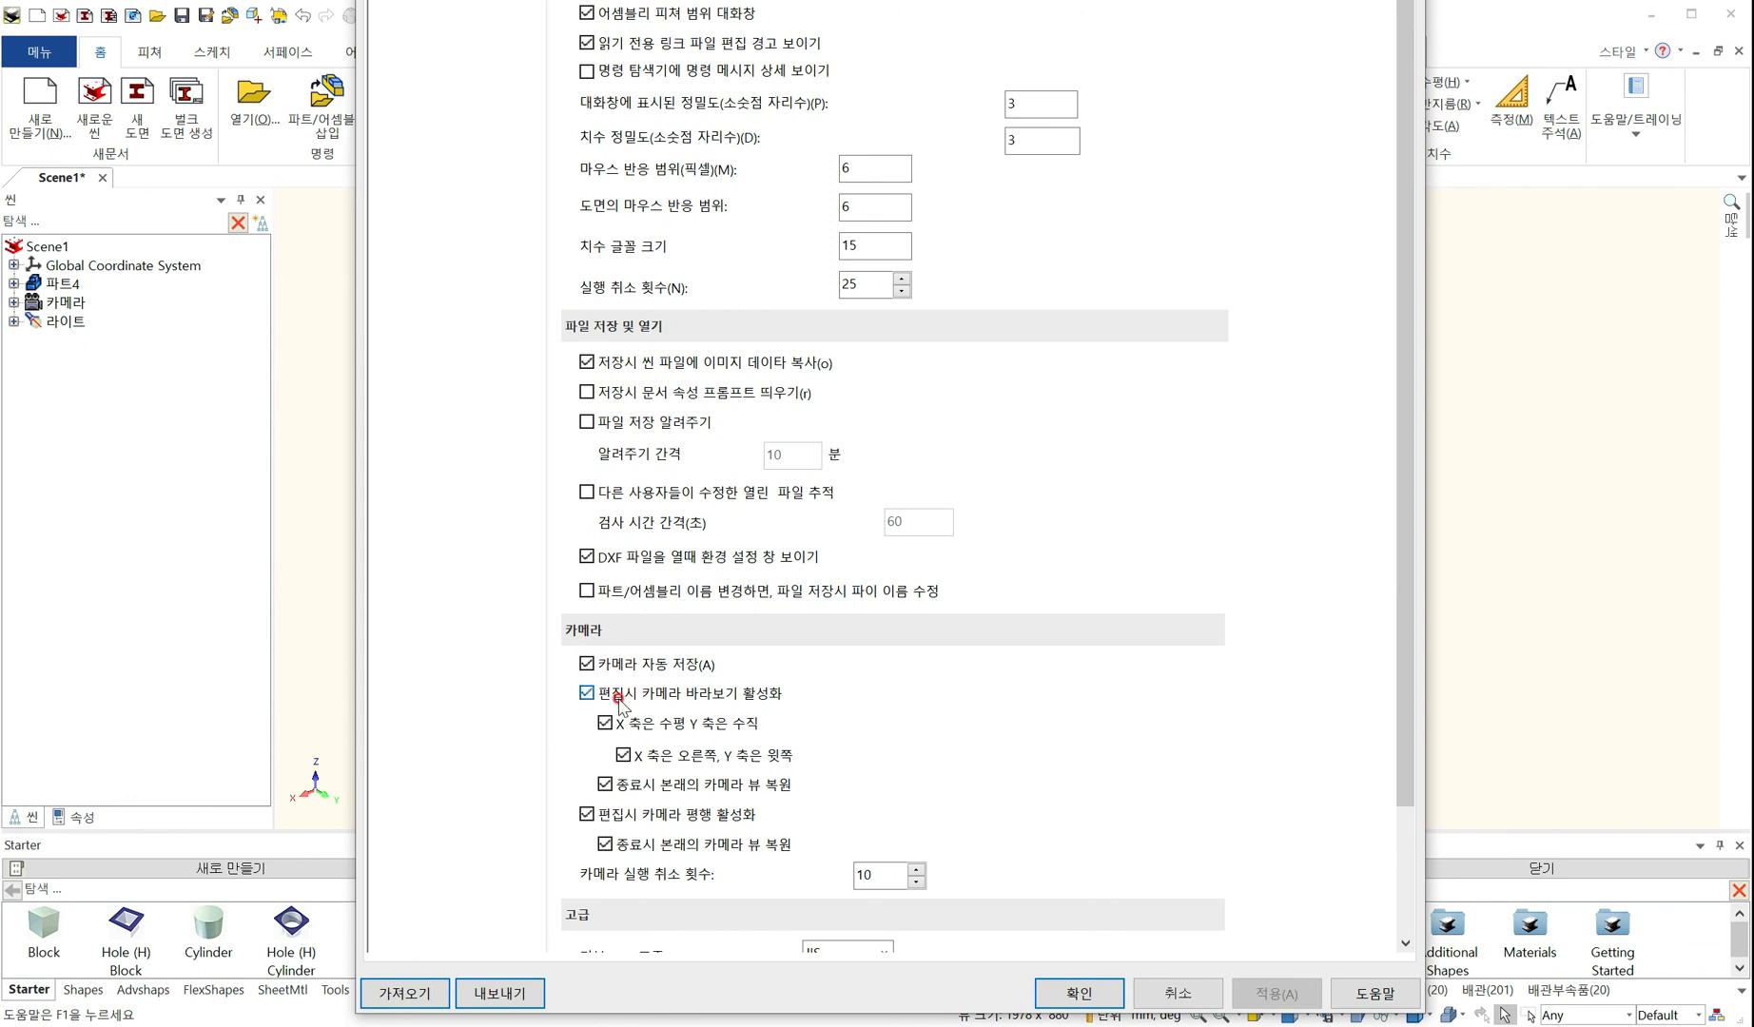
double_click(628, 725)
double_click(652, 755)
key("ctrl")
double_click(656, 791)
key("ctrl")
left_click(1176, 993)
Start a new X-Y plane sketch on the top face of the block
left_click(877, 369)
middle_click_drag(1038, 498, 895, 486, "shift")
left_click(678, 95)
left_click(868, 454)
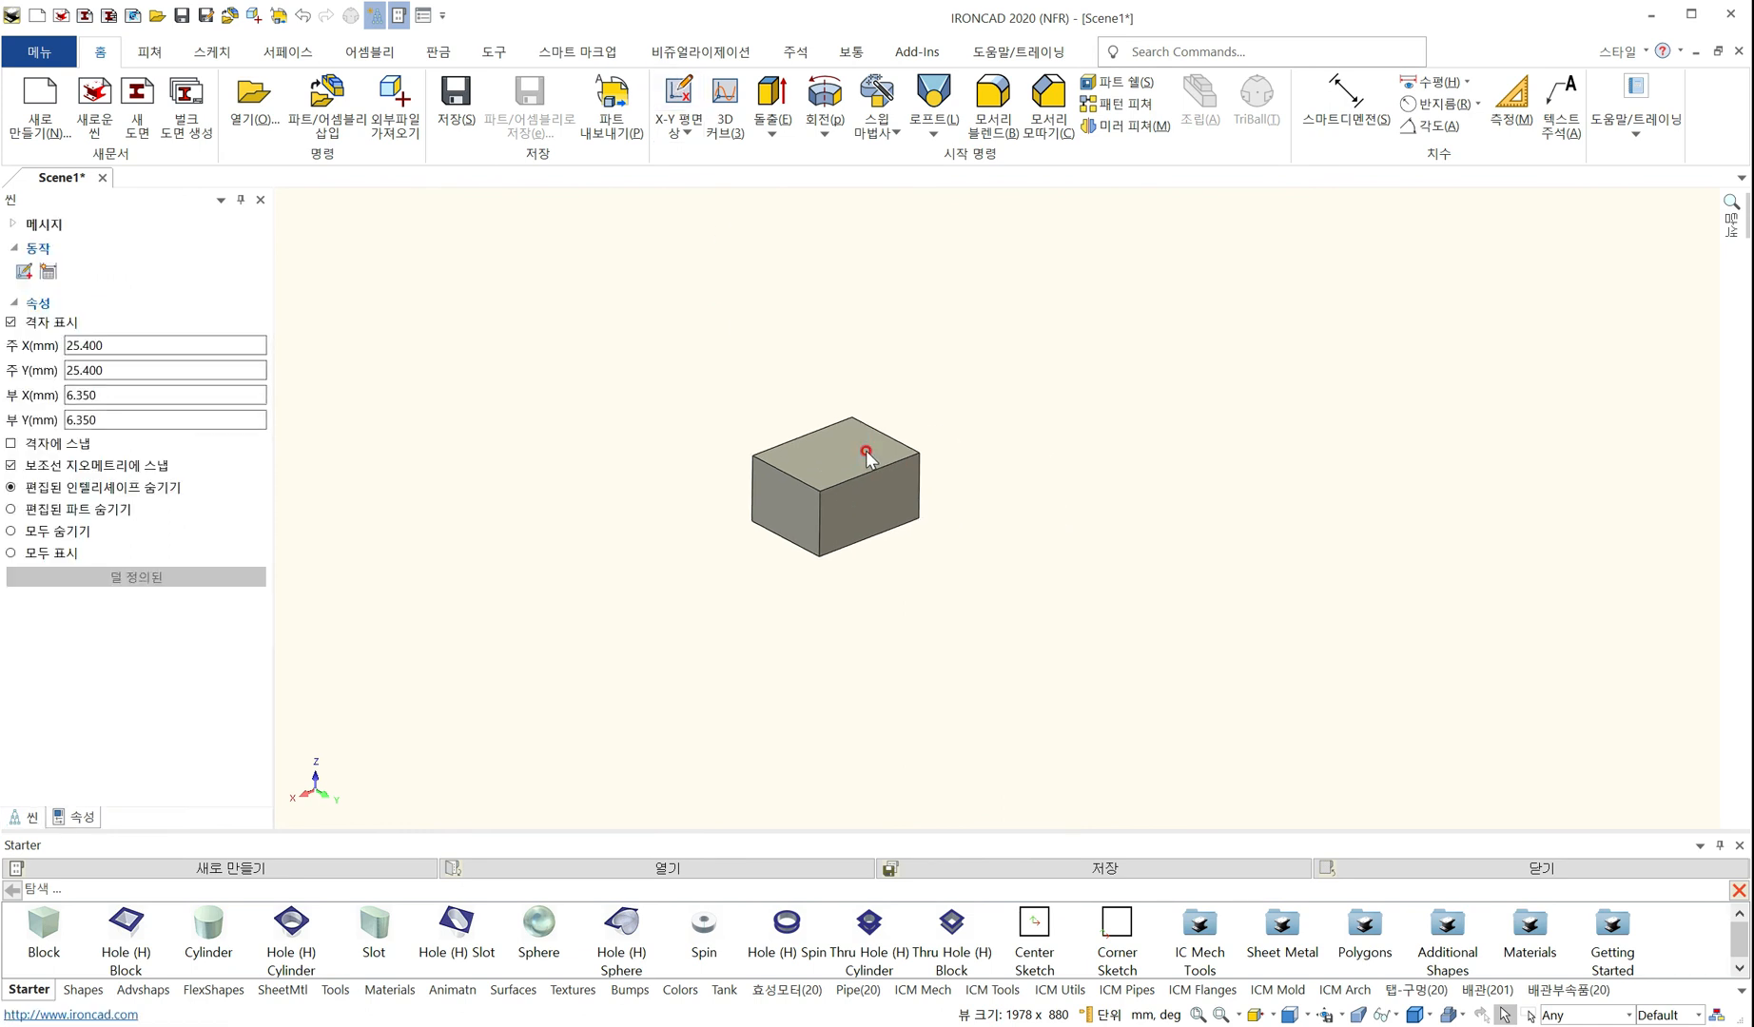
scroll(1022, 504, "up", 3)
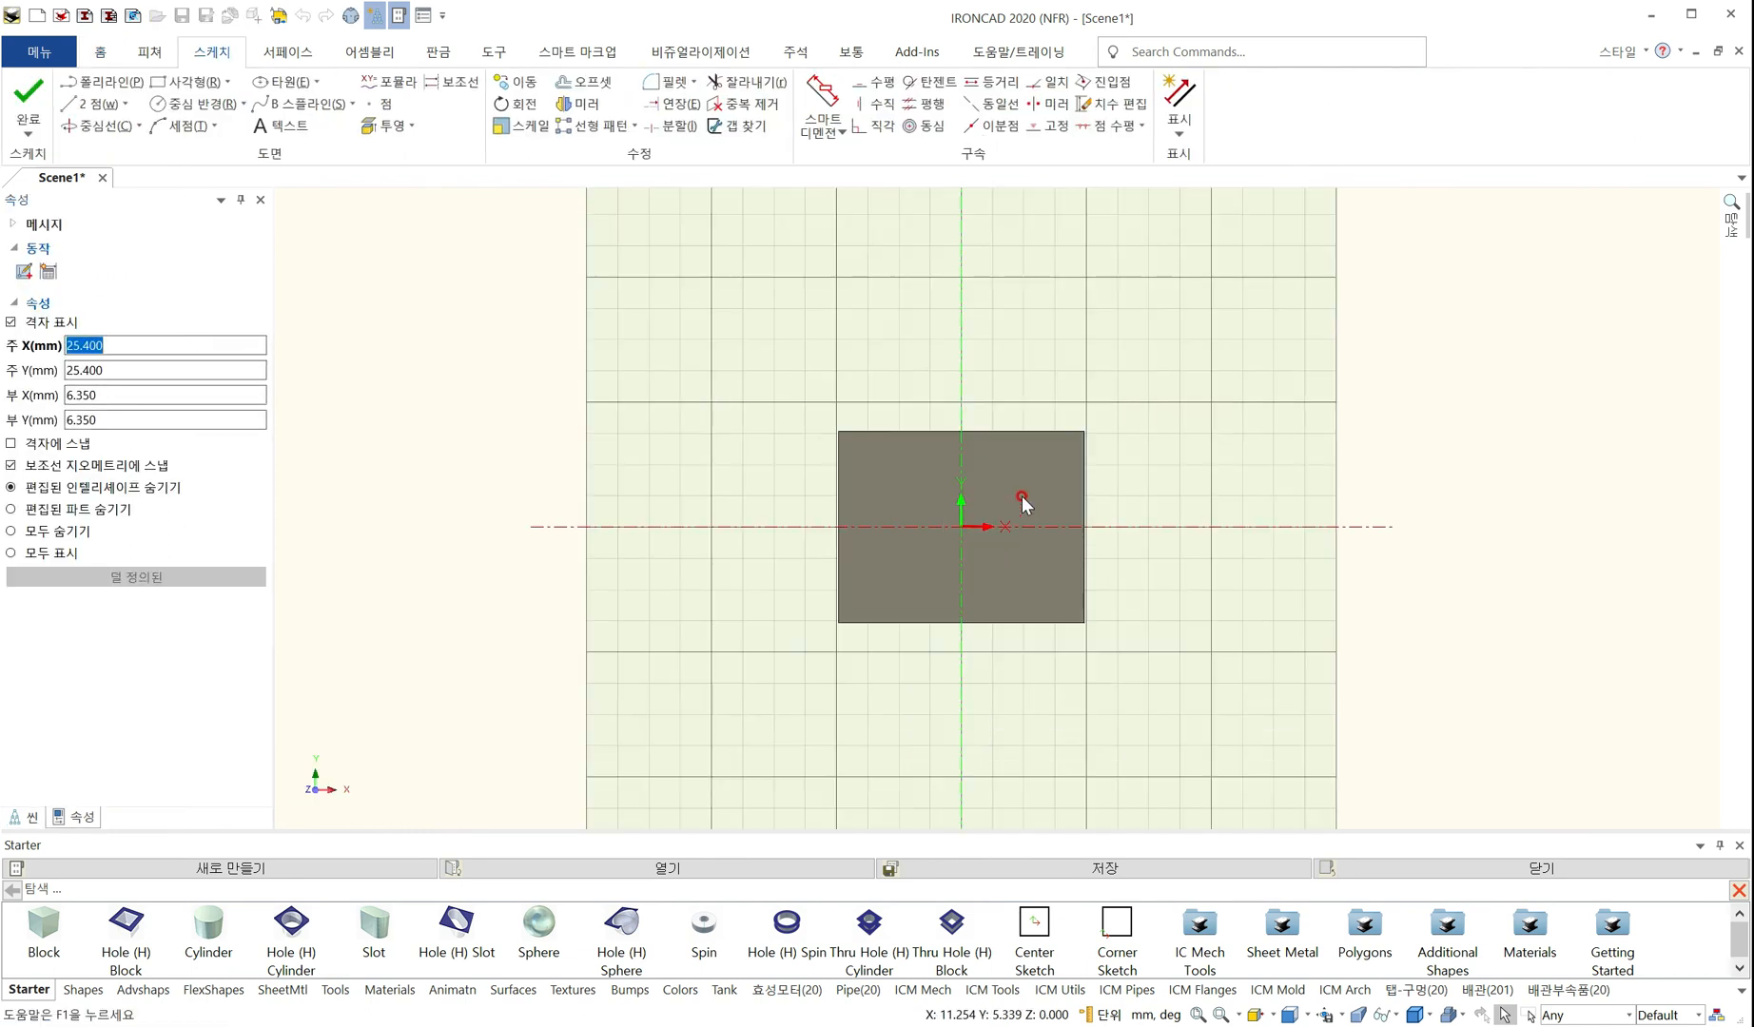
middle_click_drag(1064, 486, 871, 433, "shift")
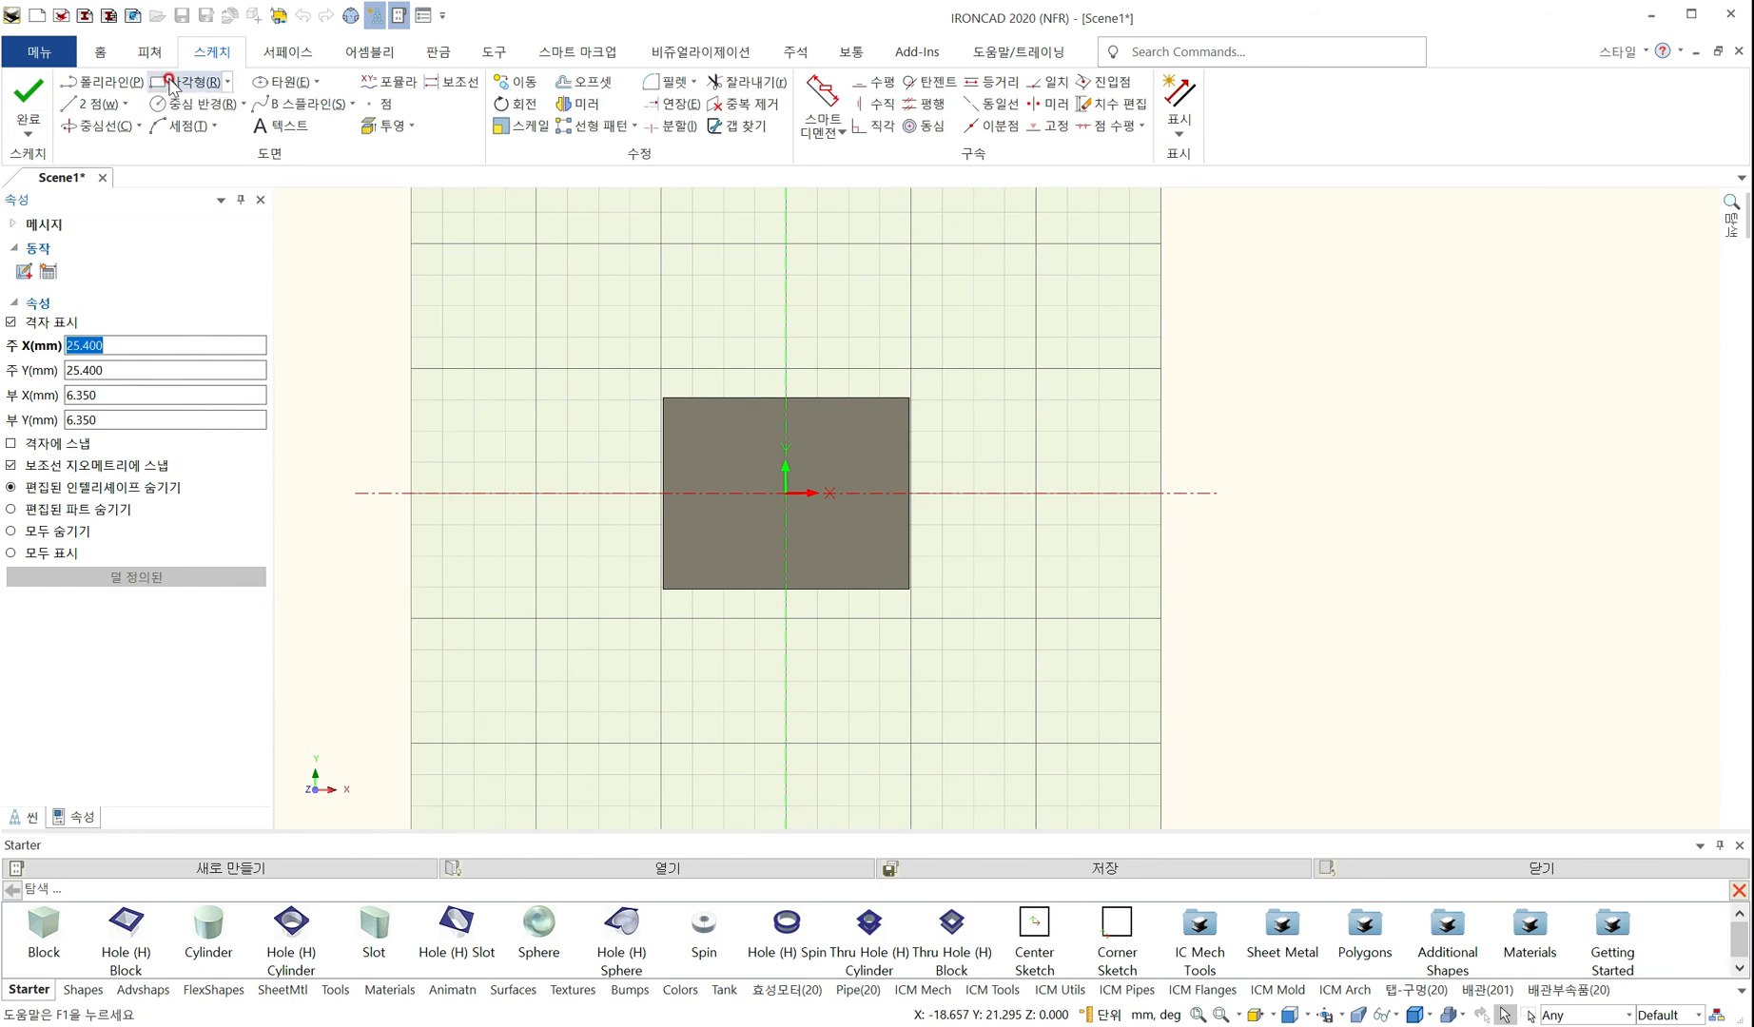
key("p")
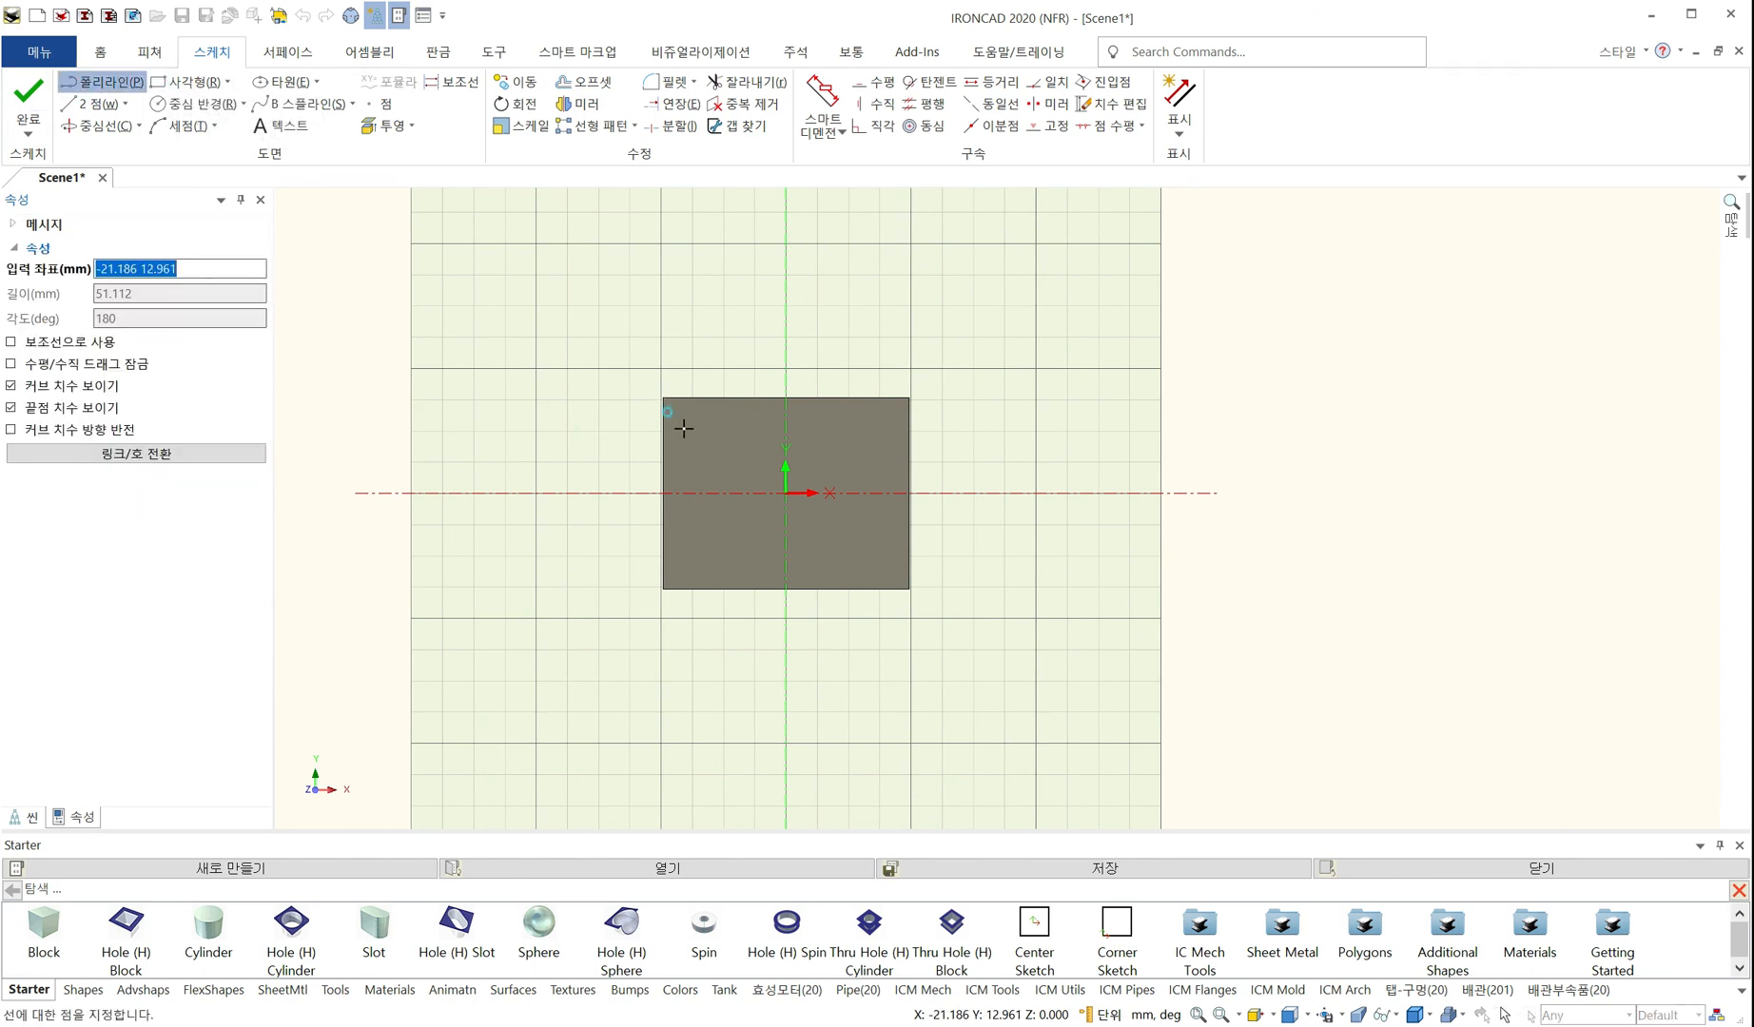
left_click(684, 428)
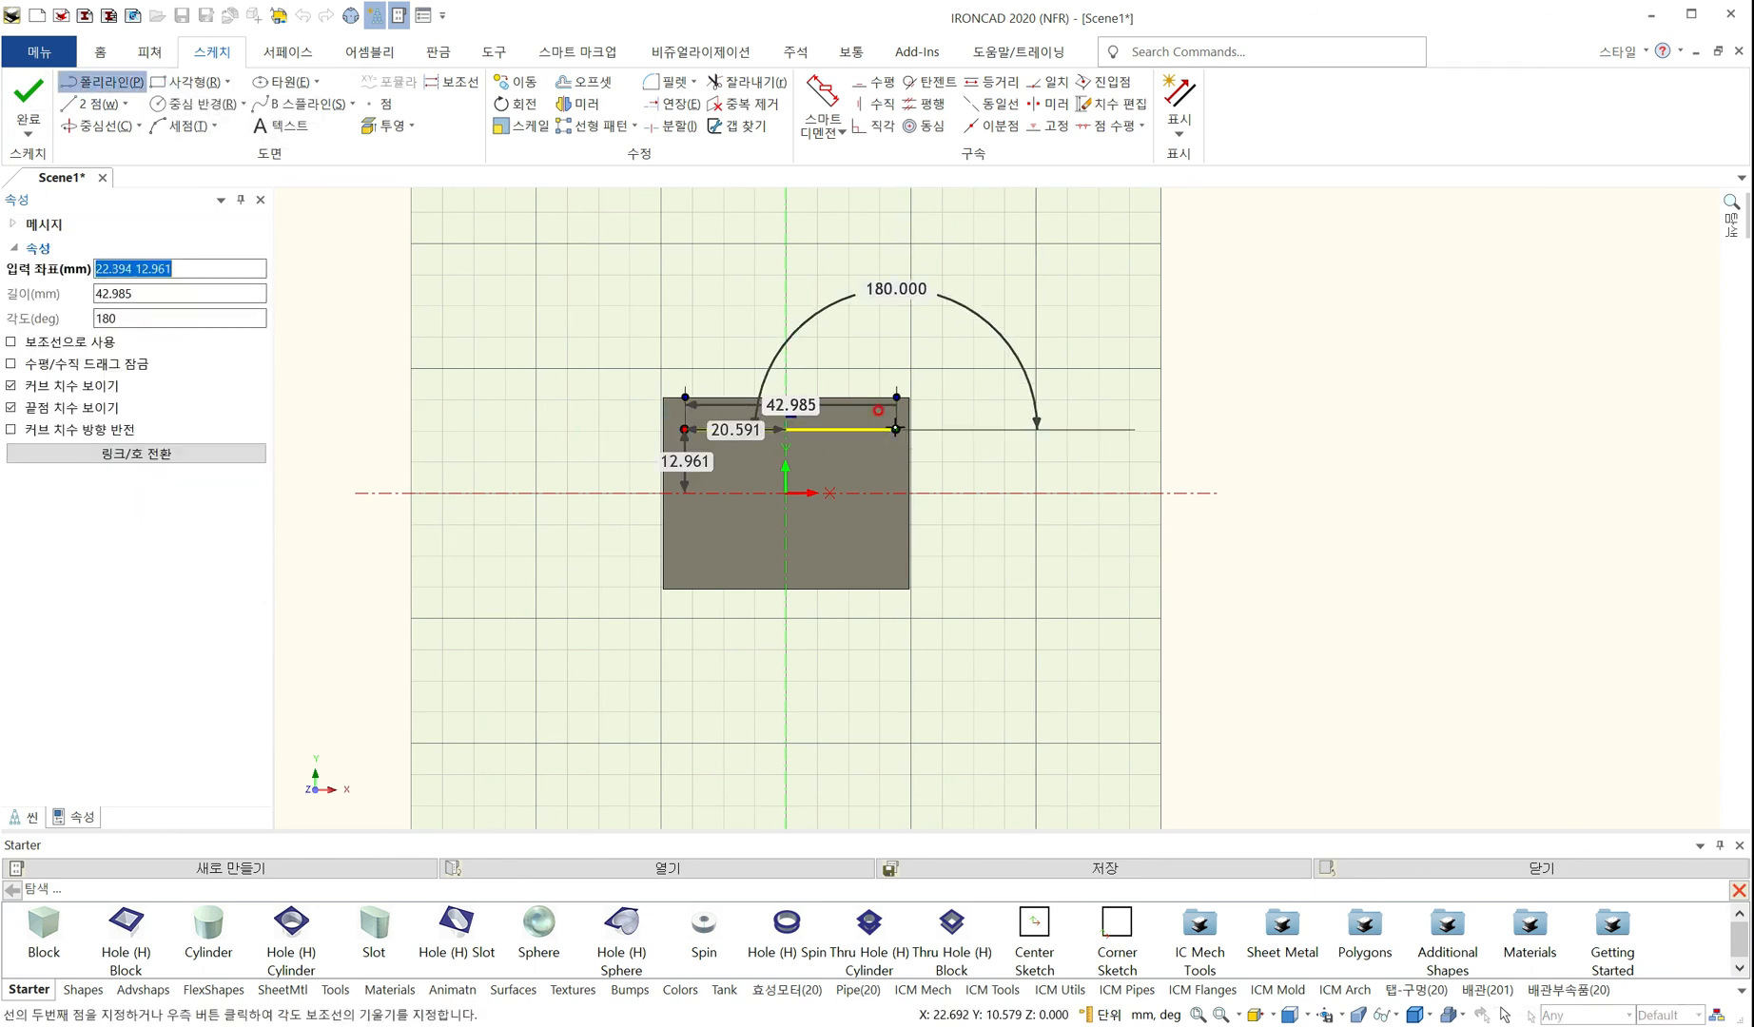
key("Escape")
scroll(832, 499, "up", 2)
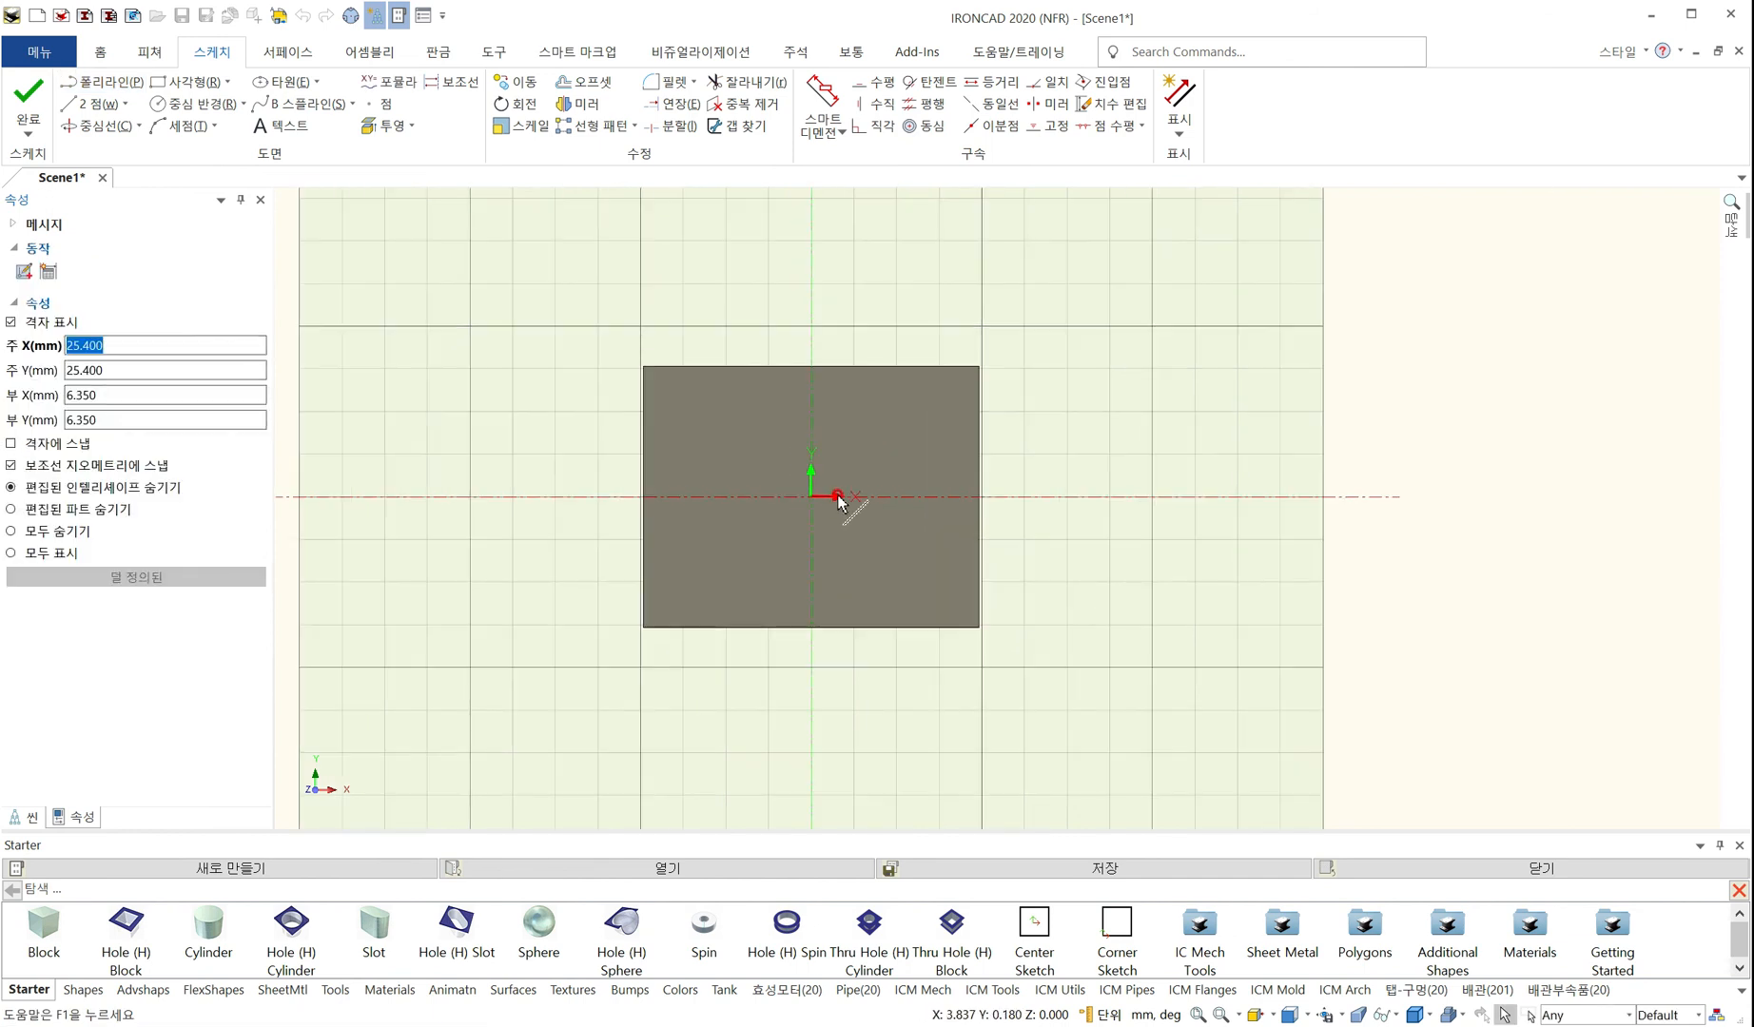
left_click(101, 81)
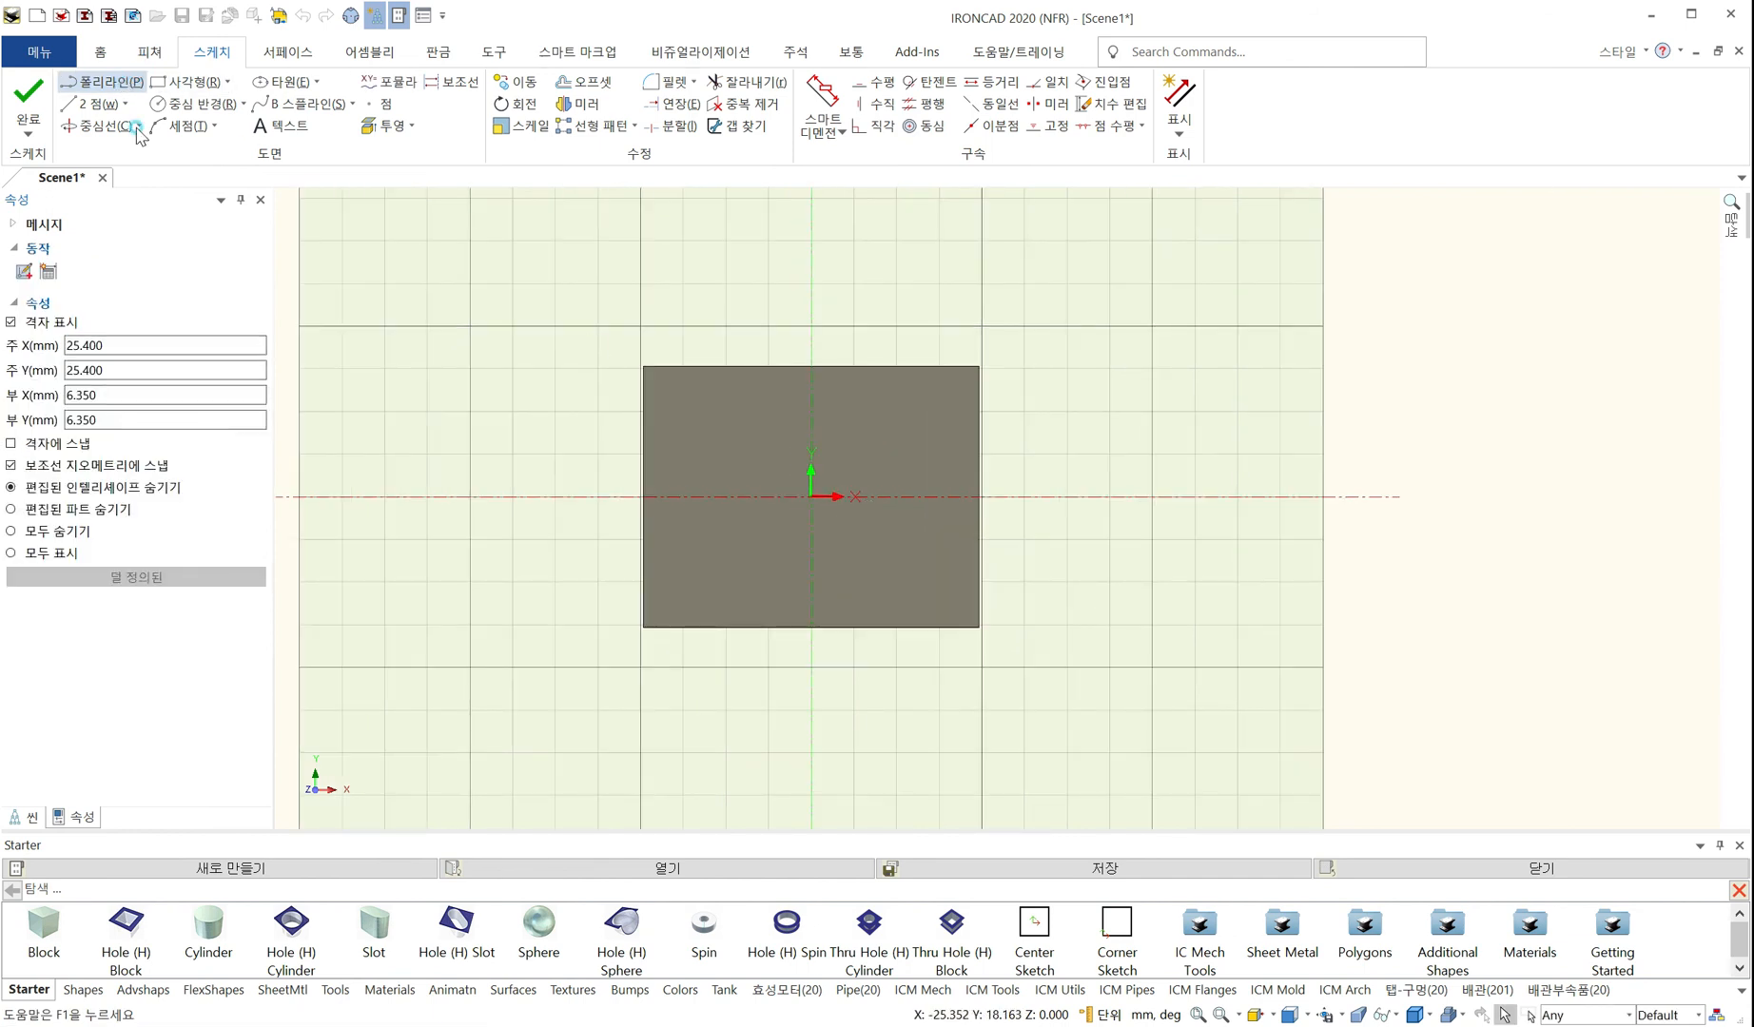
key("Escape")
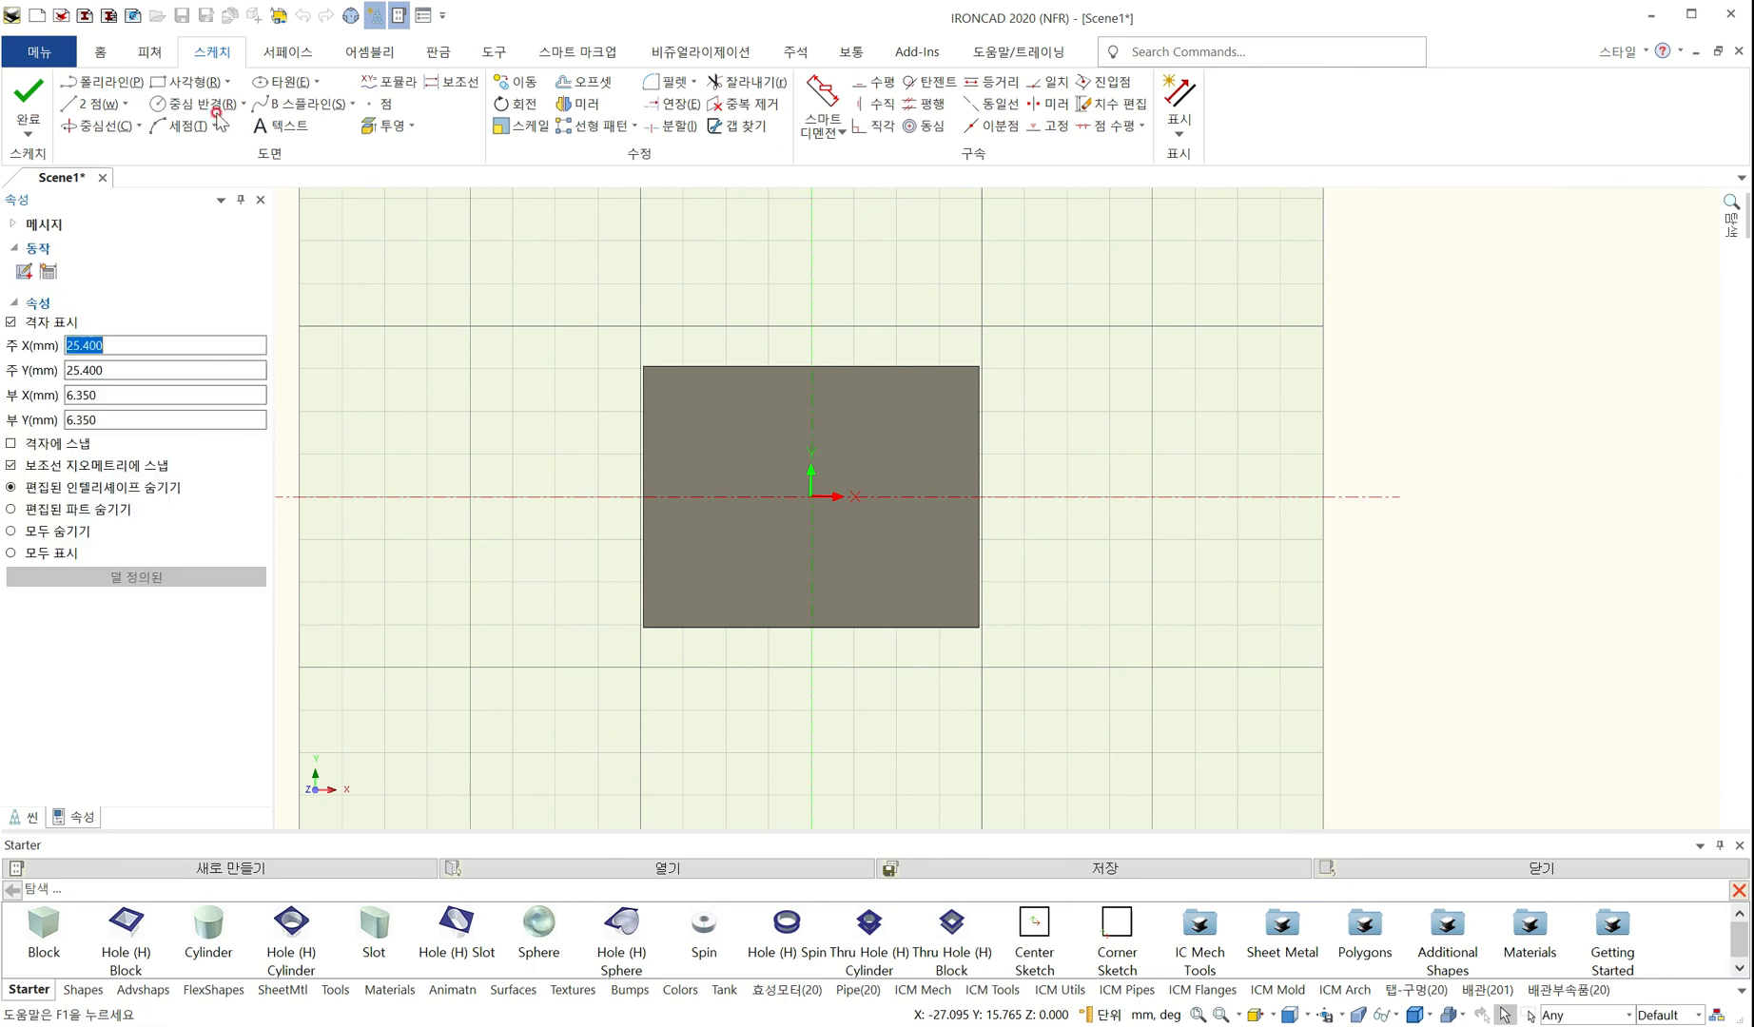
Draw a rectangle about 40 mm high that overlaps the upper-left part of the block
left_click(188, 82)
left_click(466, 263)
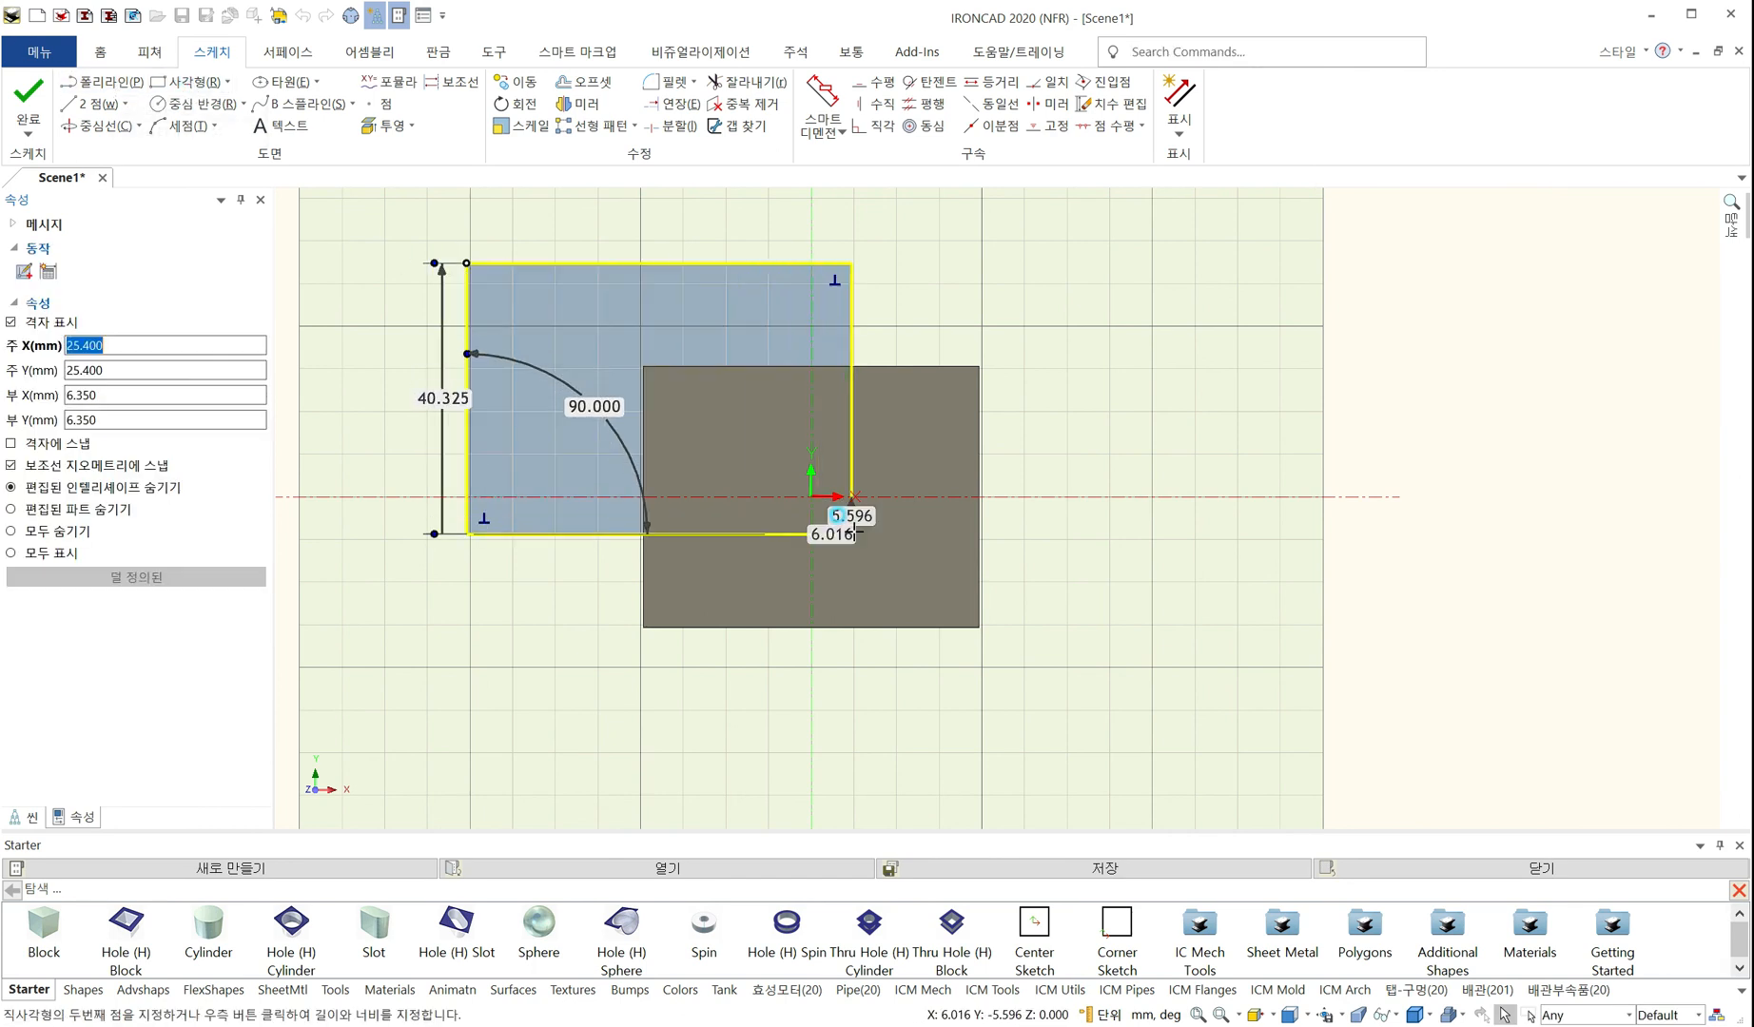
left_click(852, 534)
Draw a closed four-sided polyline to the right of the block, with edges about 44, 37, 26 and 40 mm long
left_click(76, 83)
left_click(1101, 321)
left_click(1101, 616)
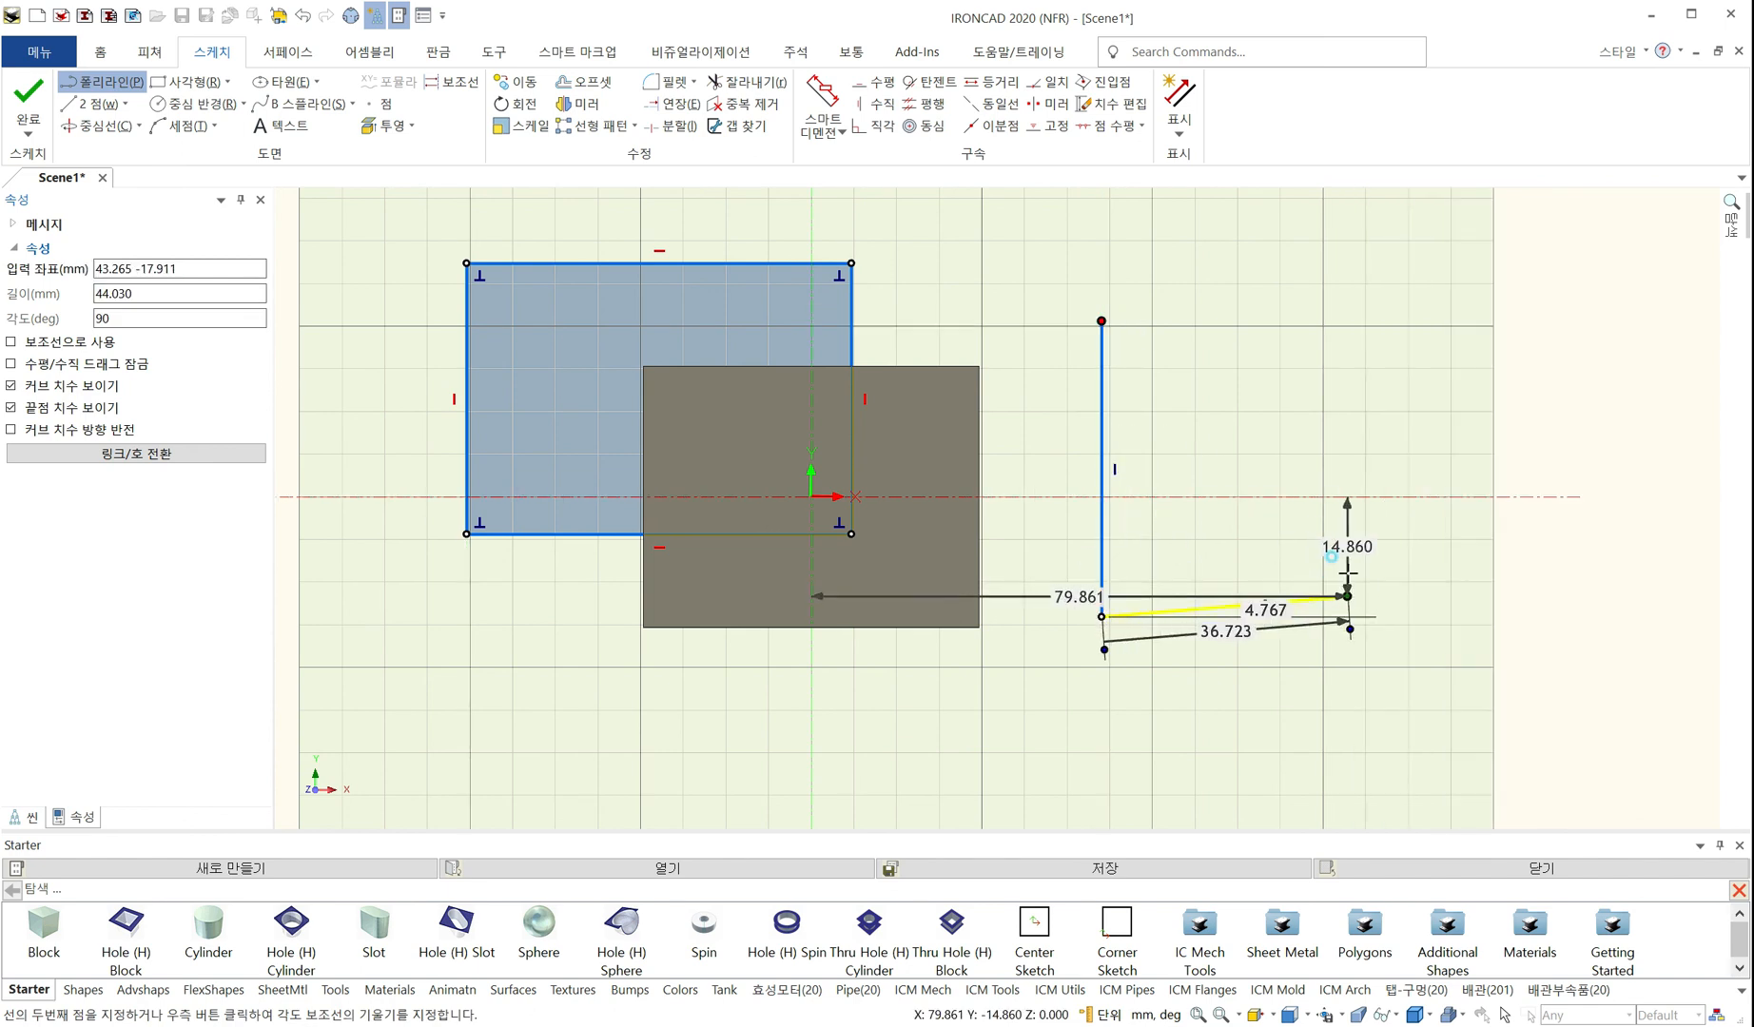
left_click(1347, 596)
left_click(1348, 419)
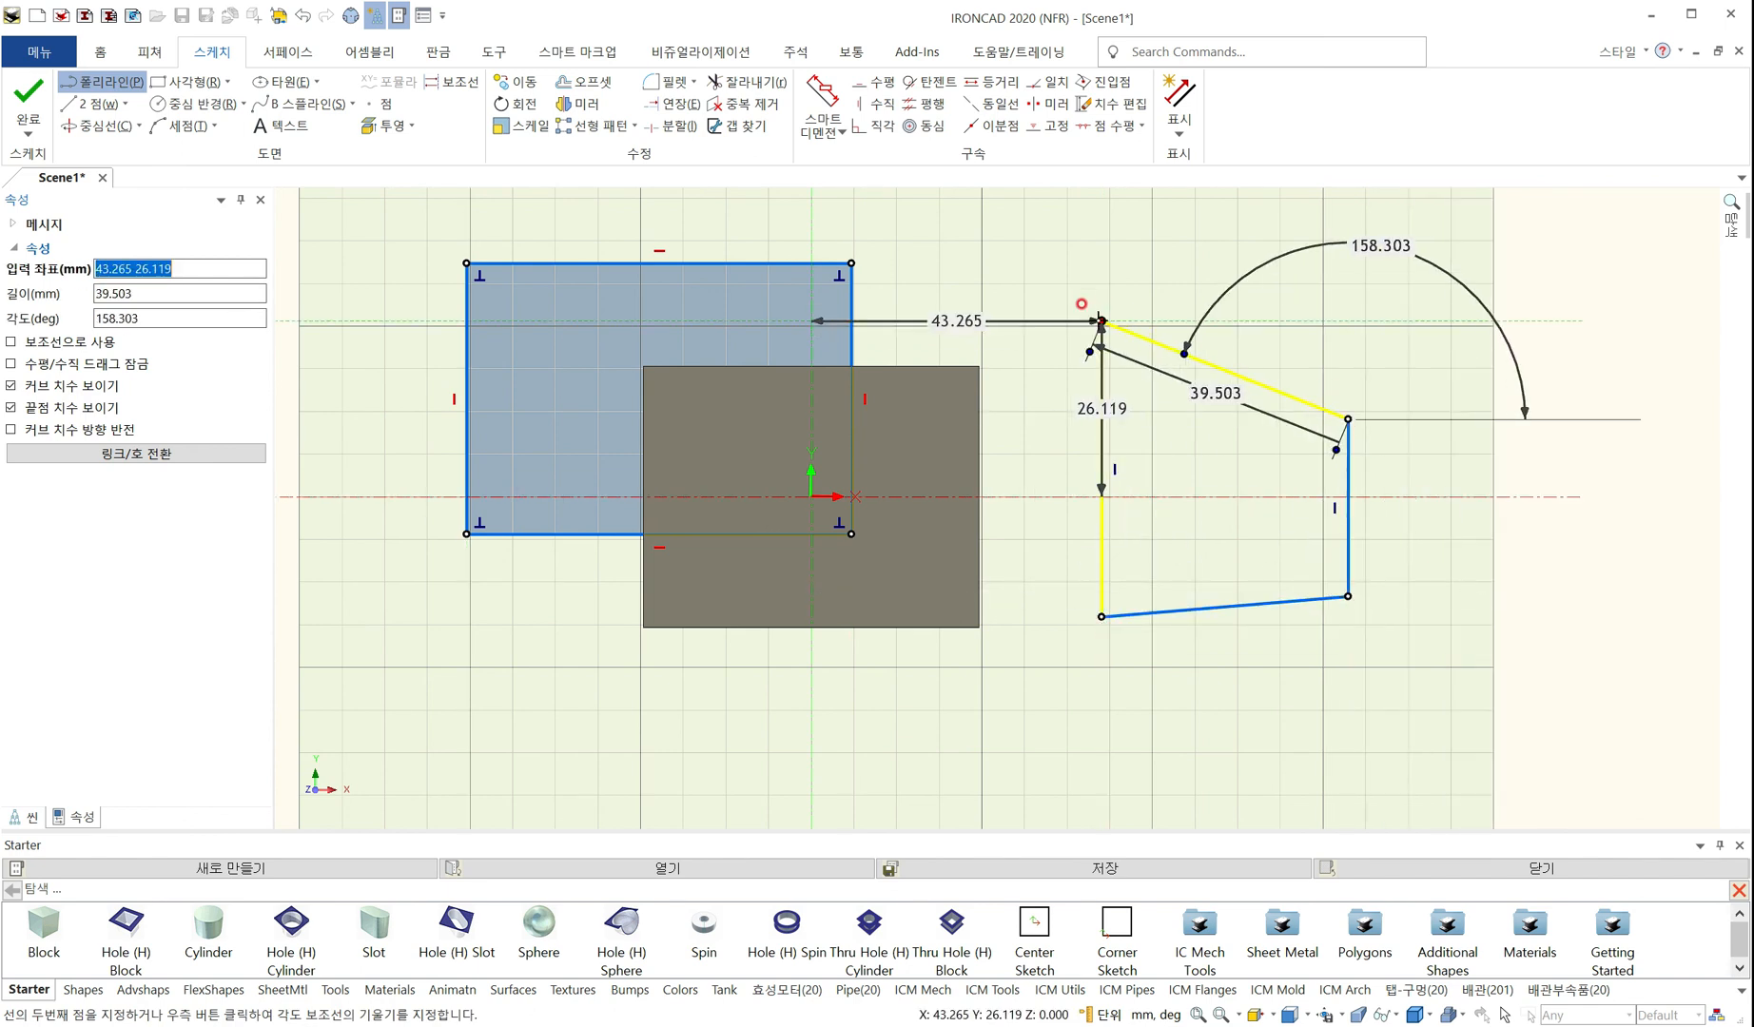
left_click(1101, 321)
mouse_move(949, 554)
middle_mouse_down()
mouse_move(875, 499)
mouse_move(804, 522)
middle_mouse_up()
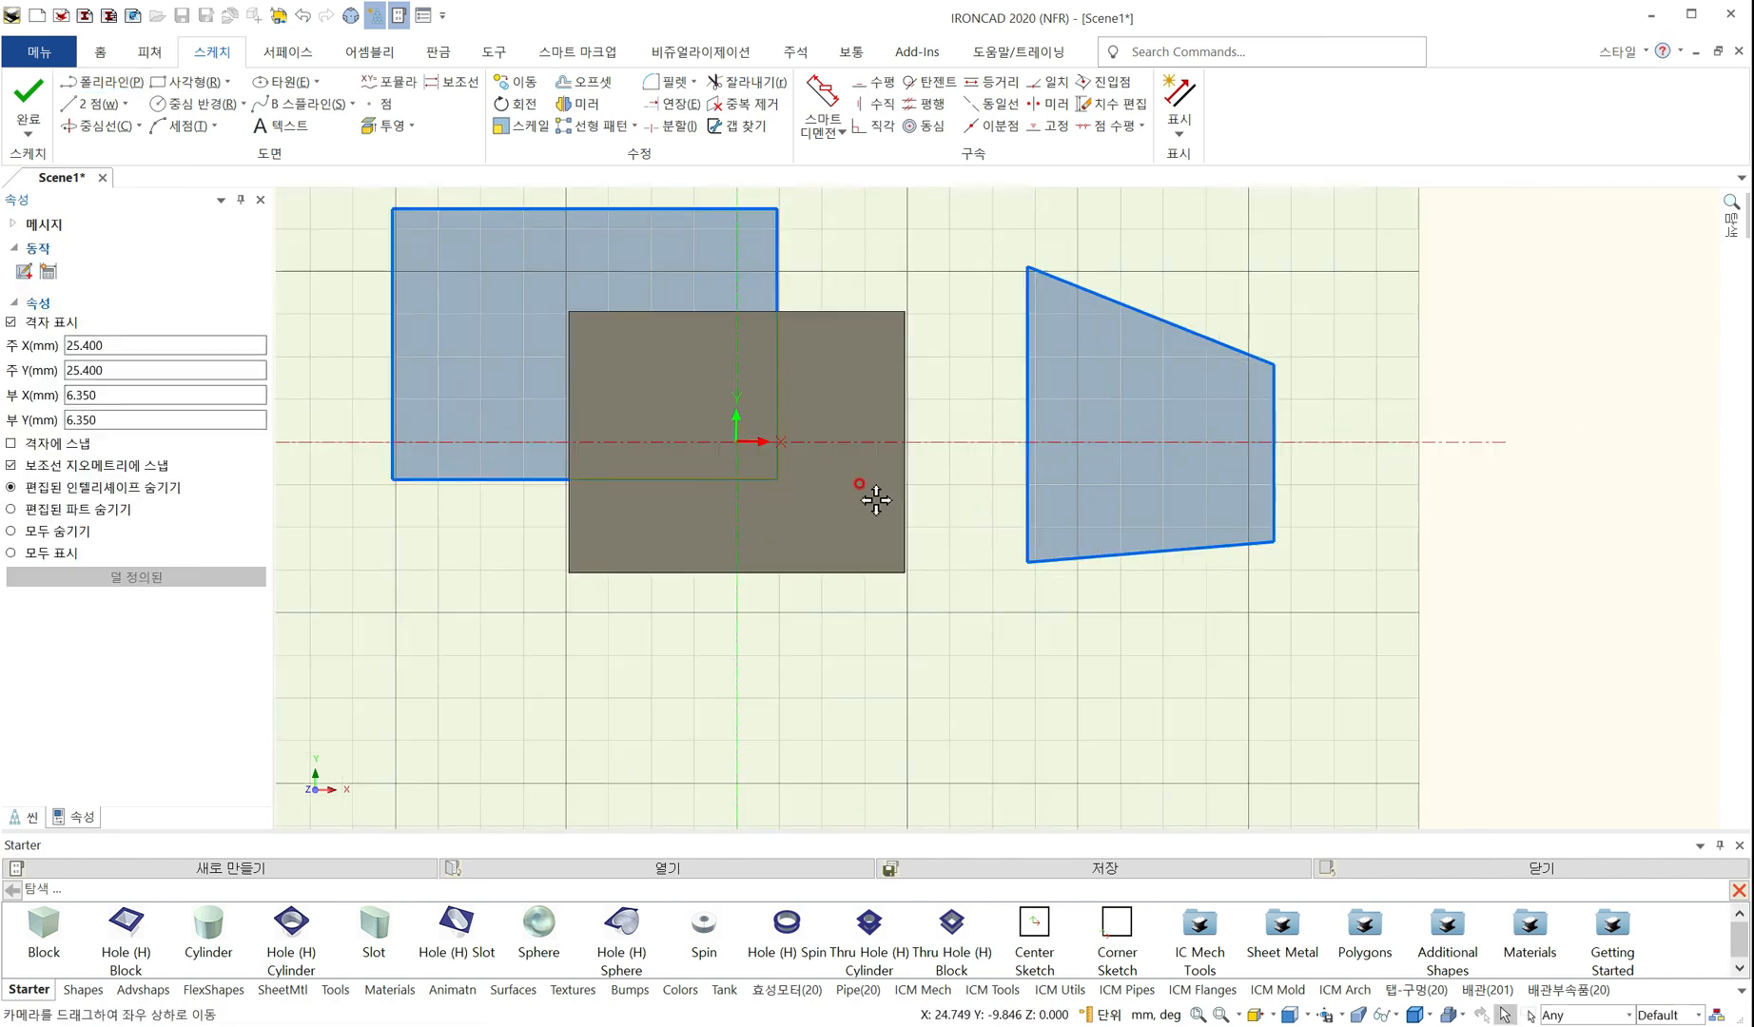
Draw a two-tangents-and-one-point circle, about 18.6 mm in radius, between the rectangle's right edge and the polyline's left edge
left_click(193, 103)
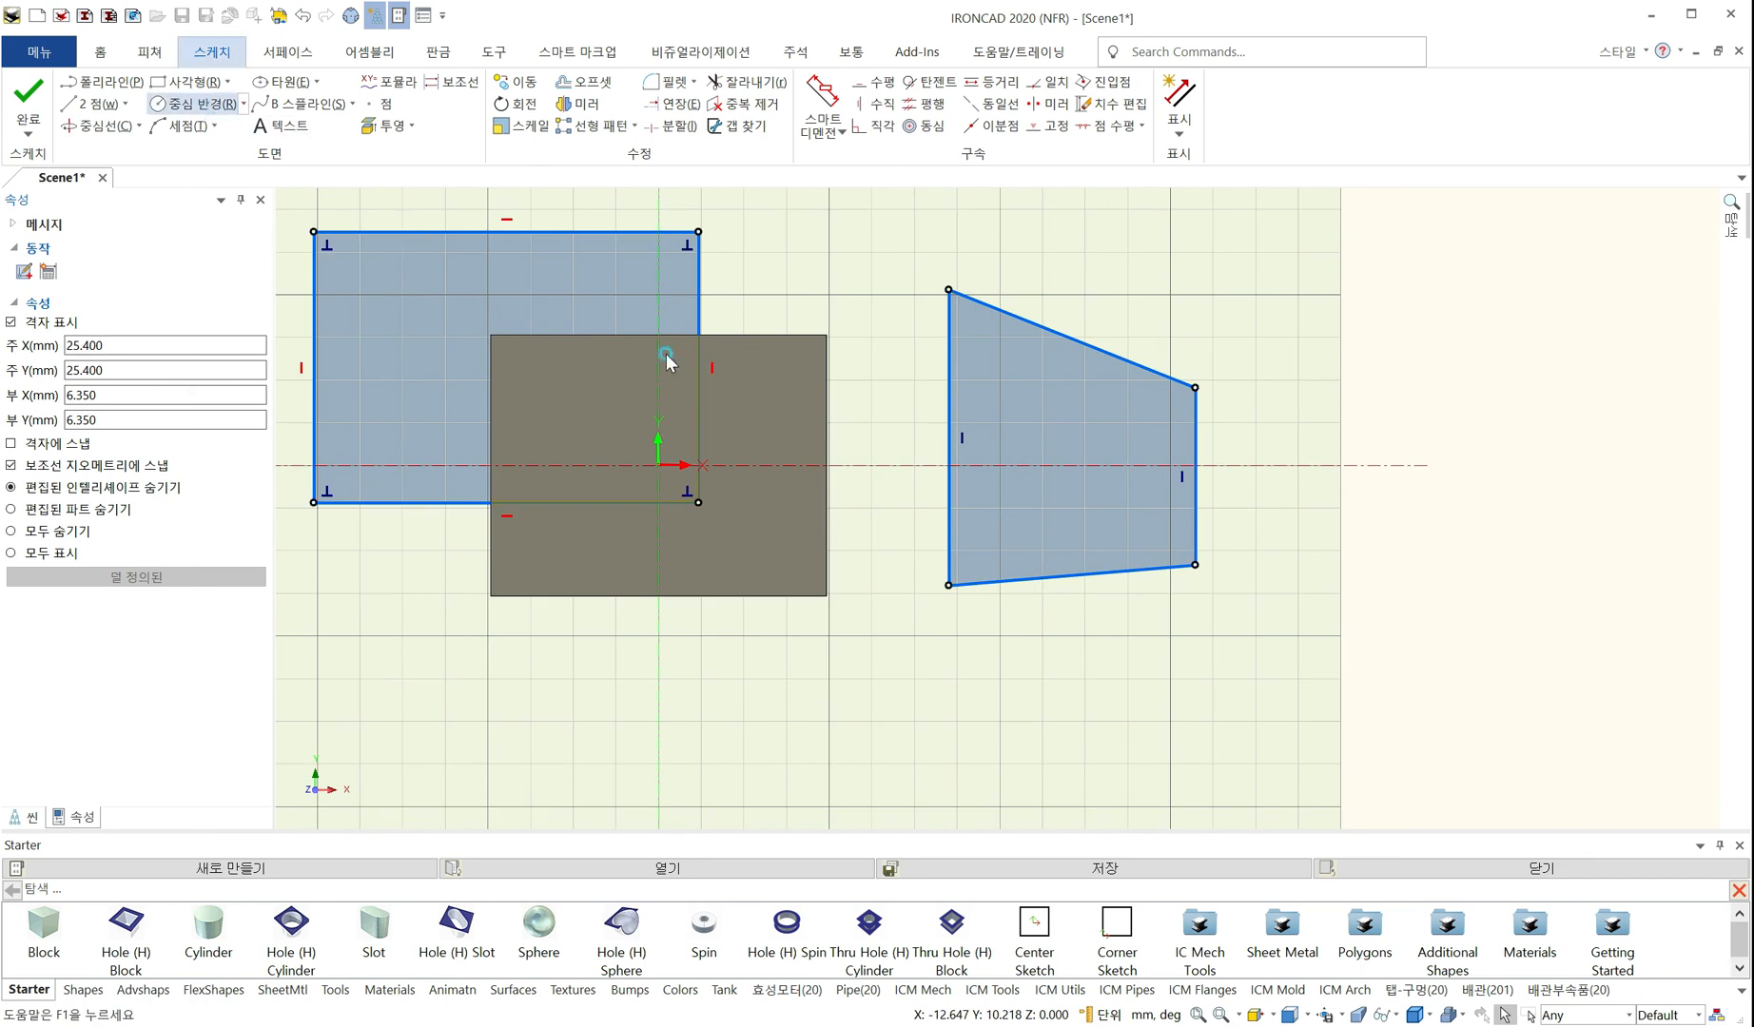
left_click(244, 103)
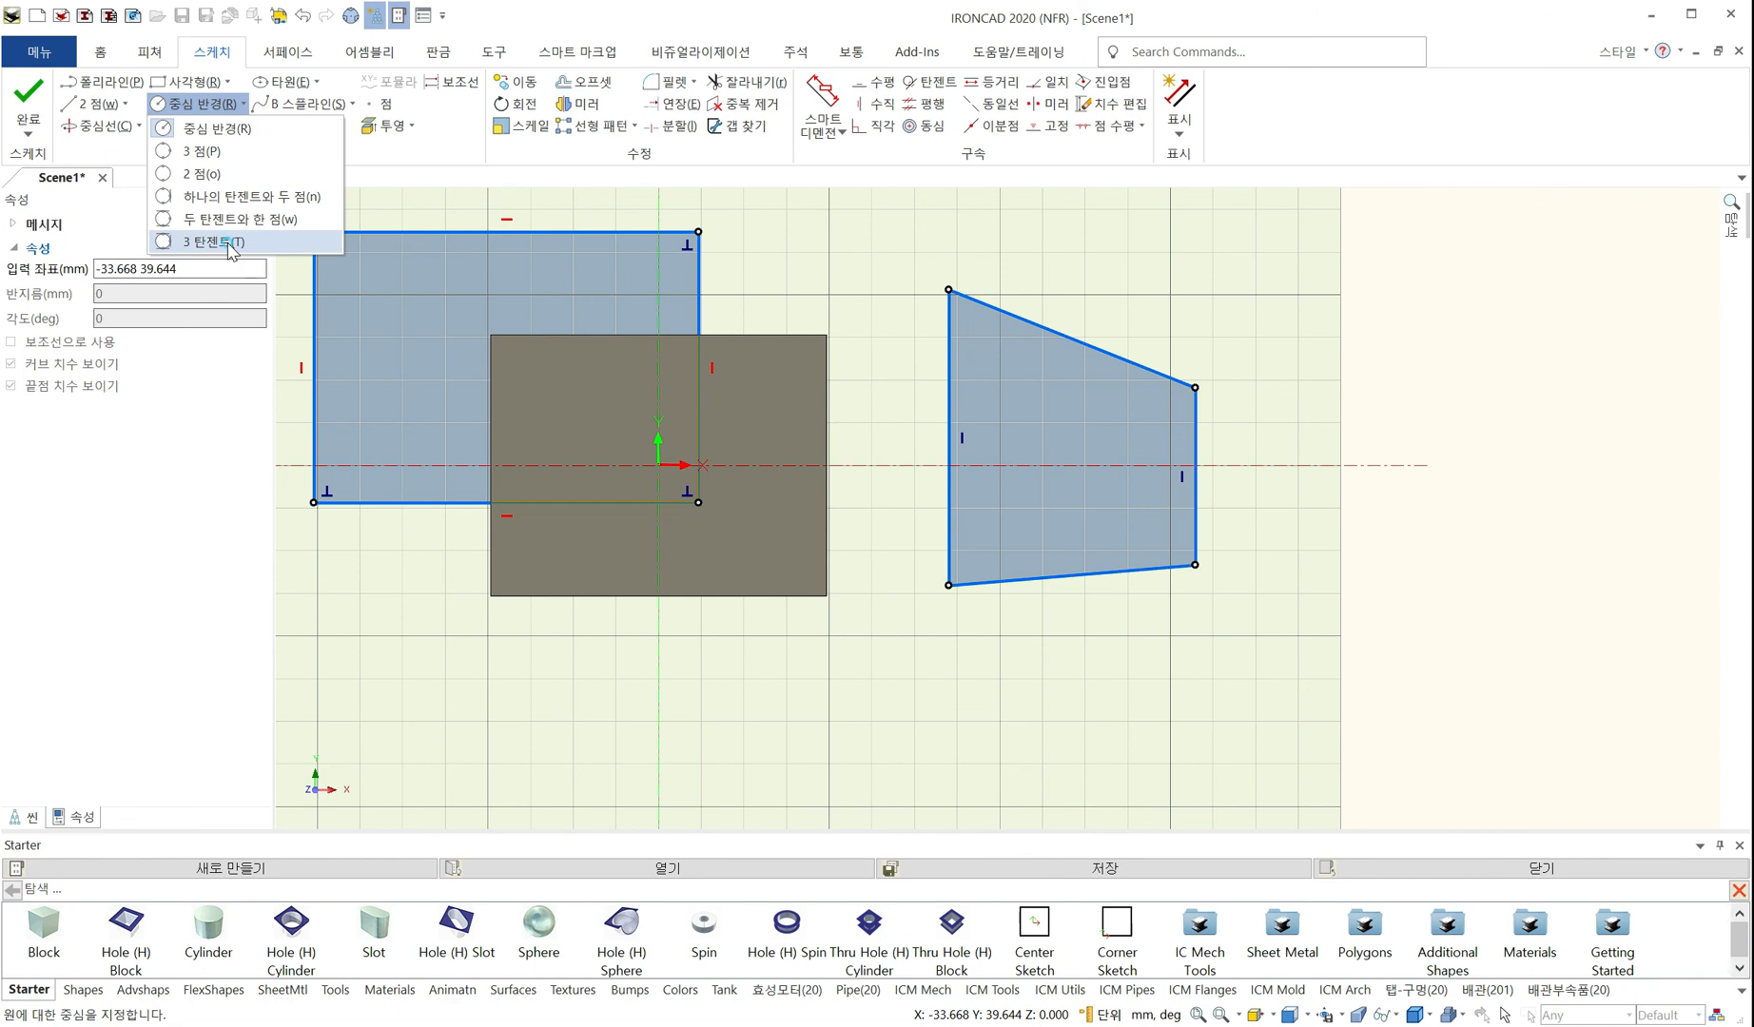
left_click(229, 242)
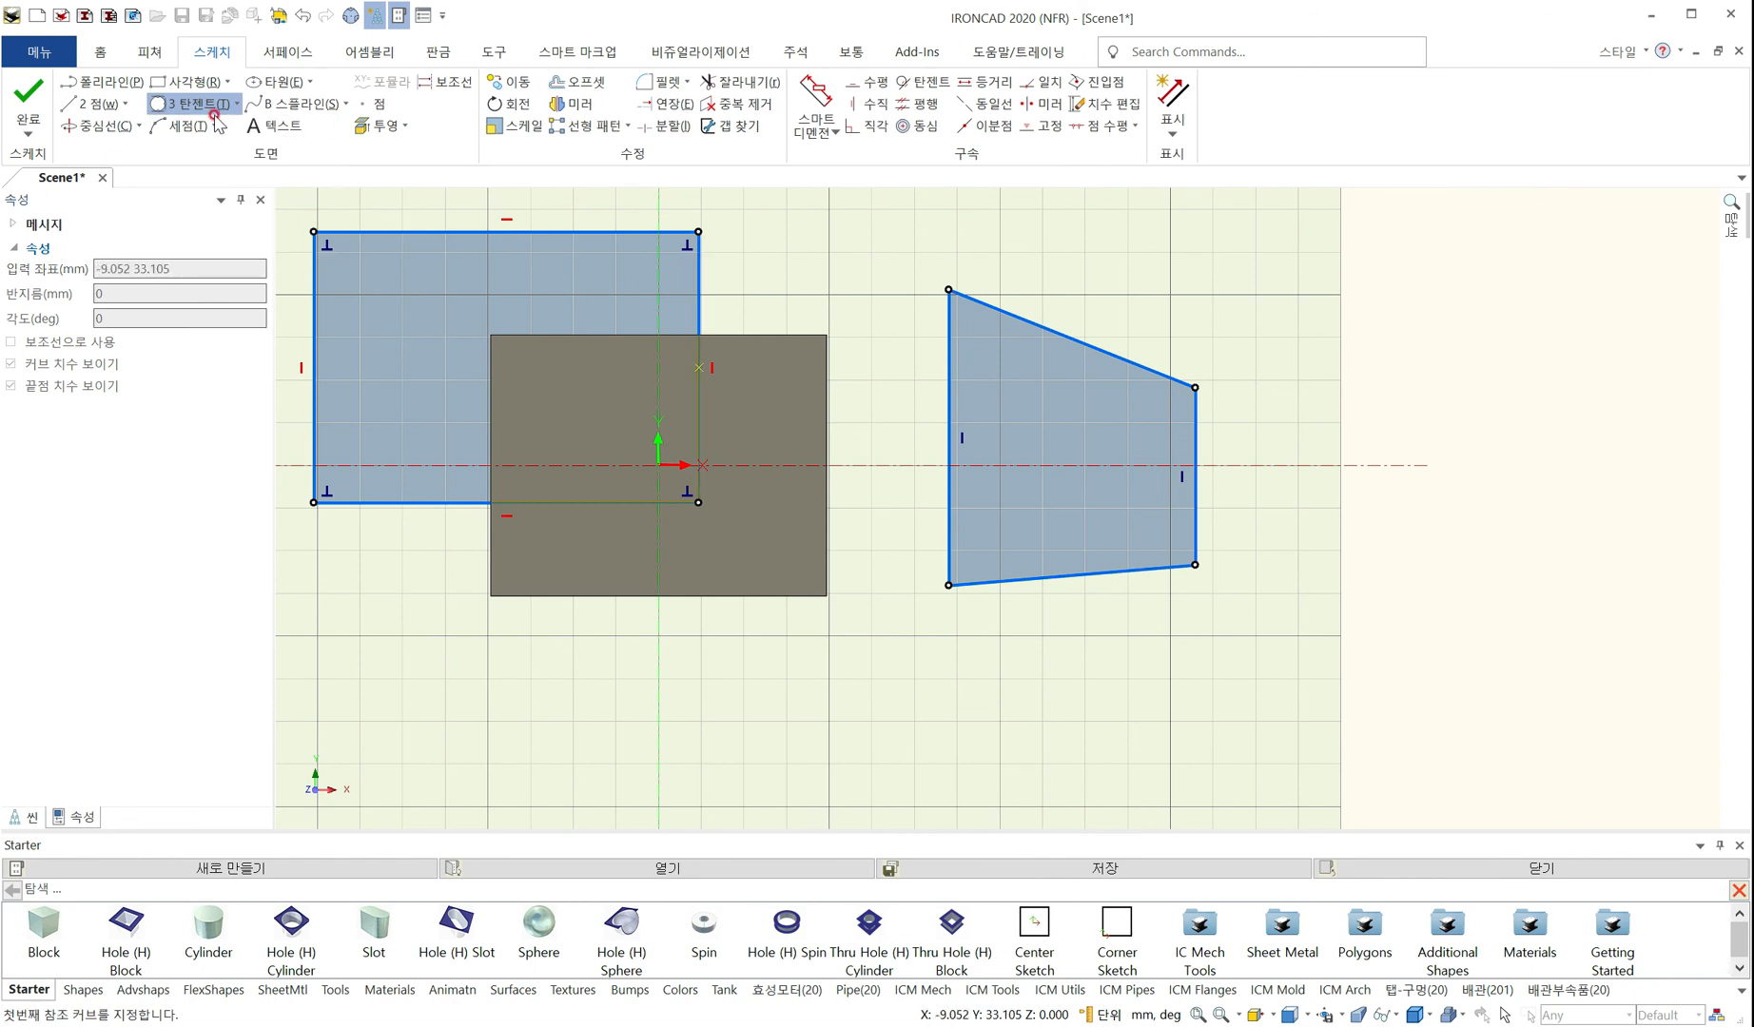
left_click(235, 103)
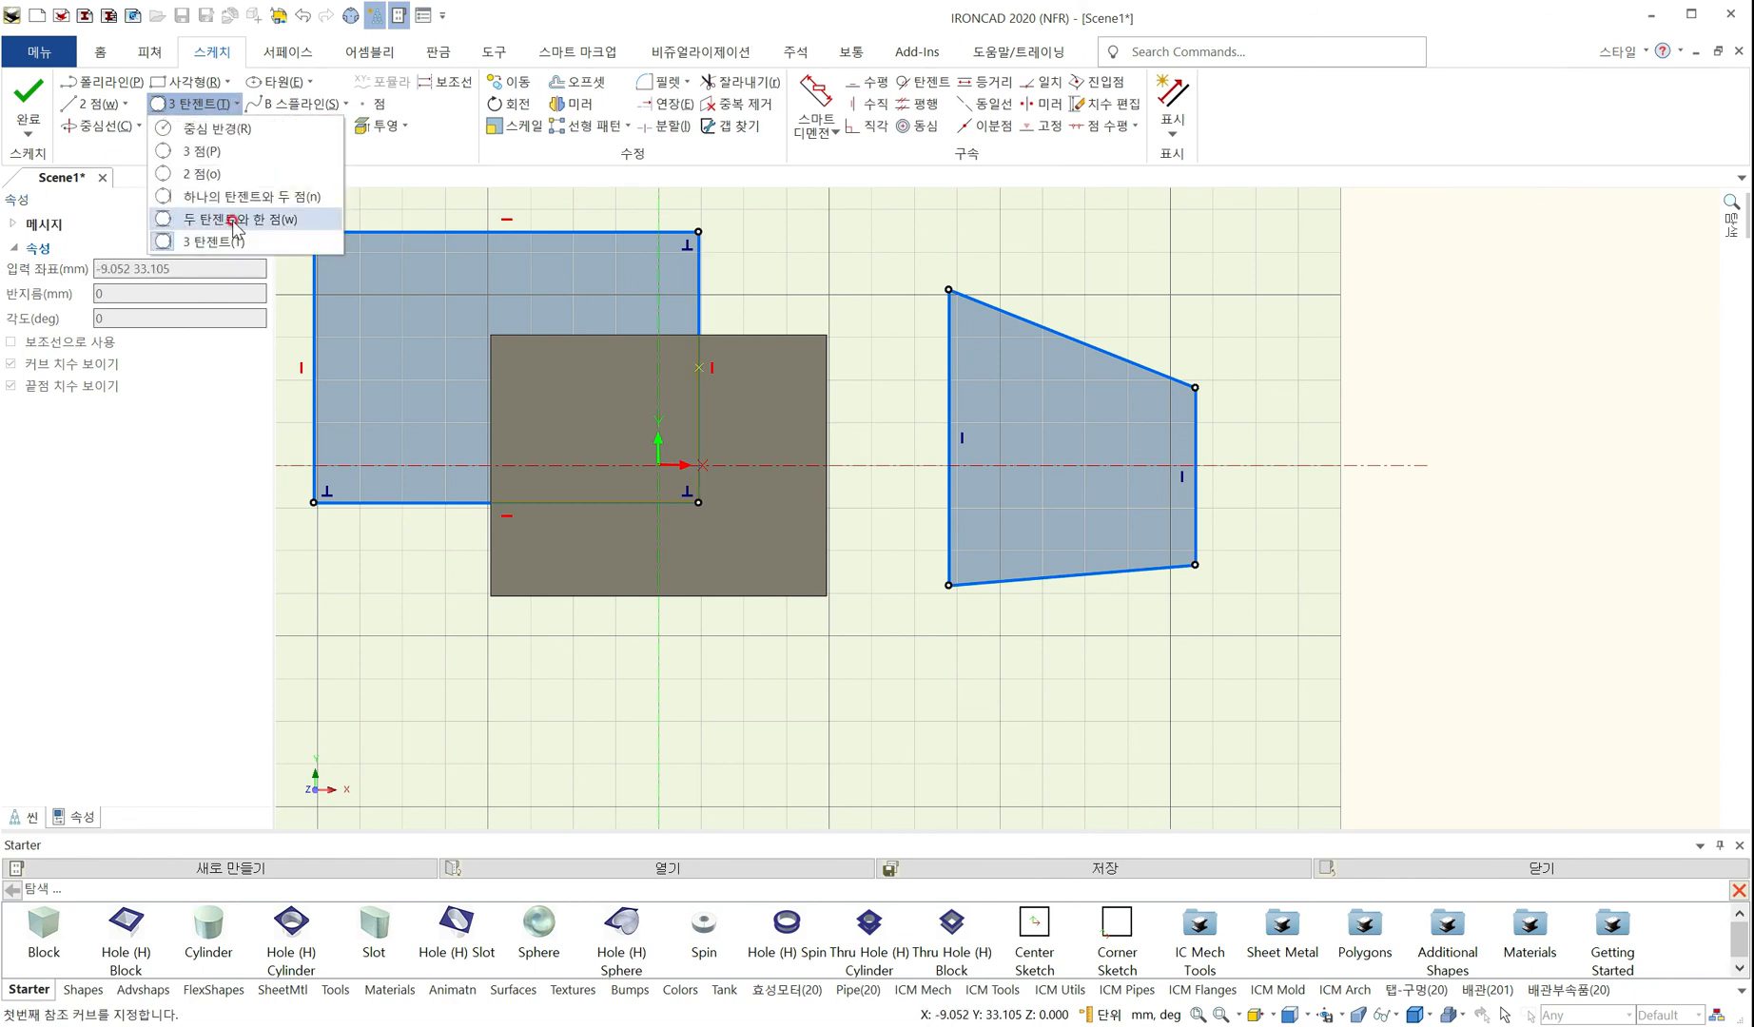
left_click(230, 221)
left_click(698, 300)
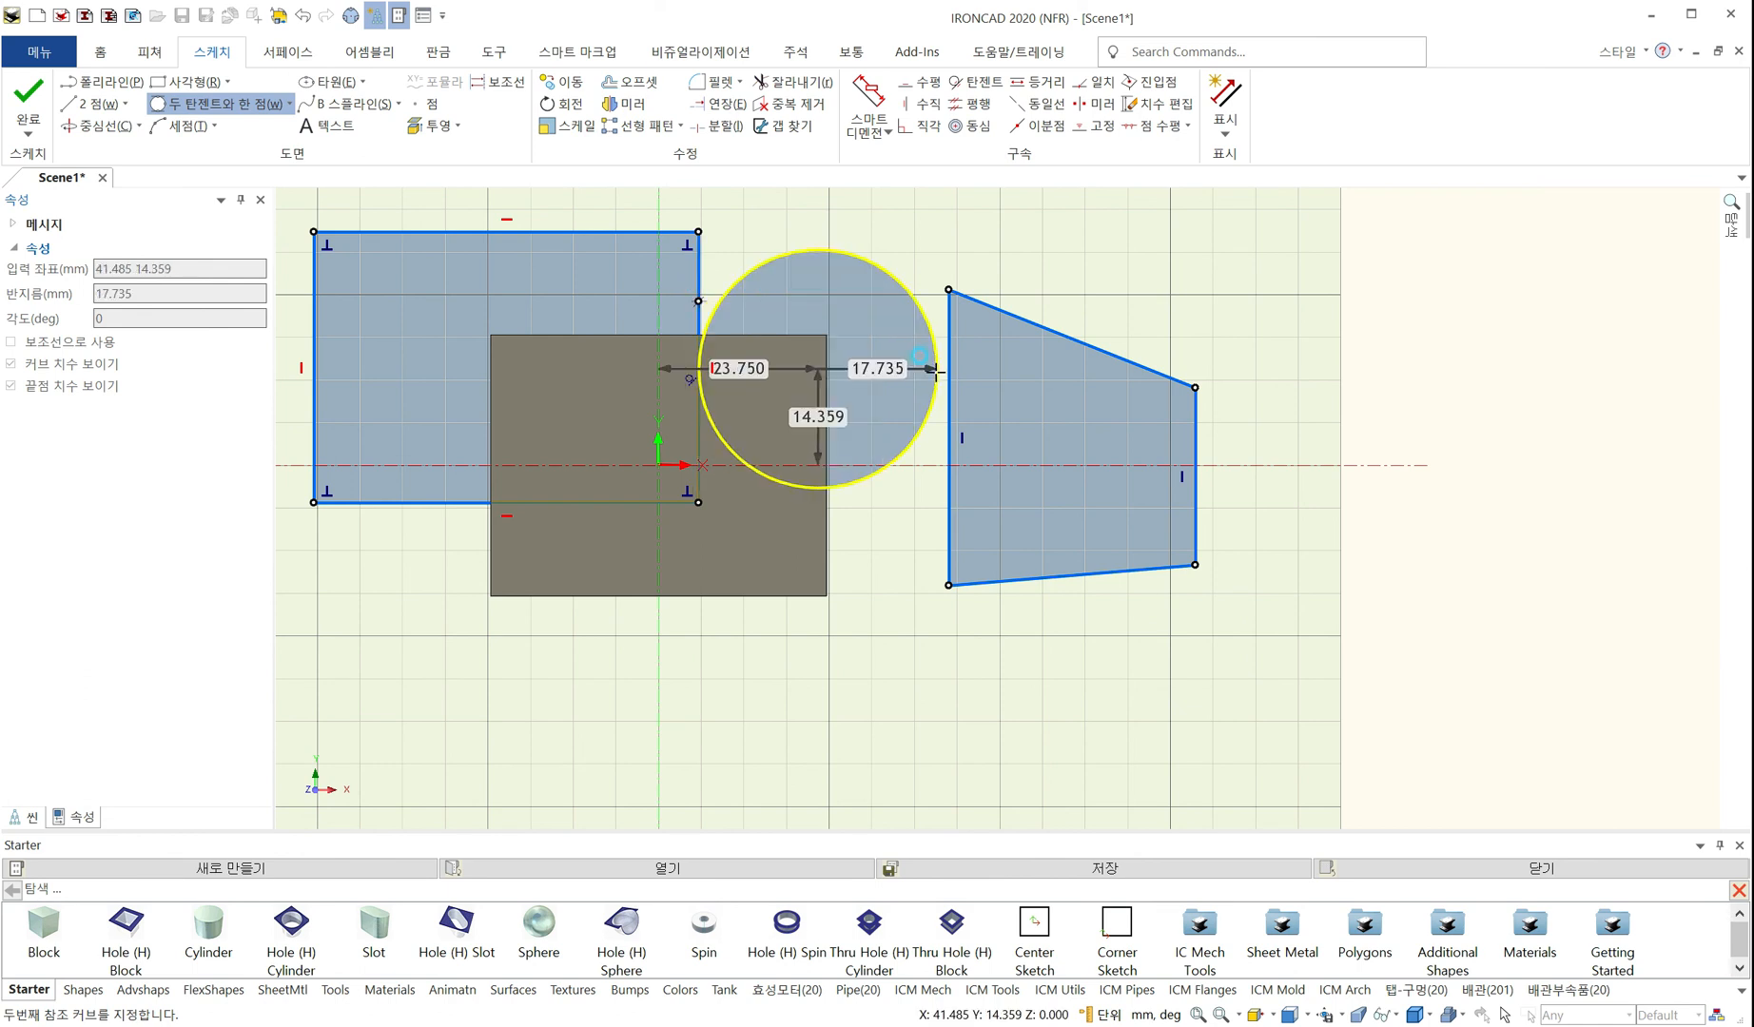
left_click(948, 373)
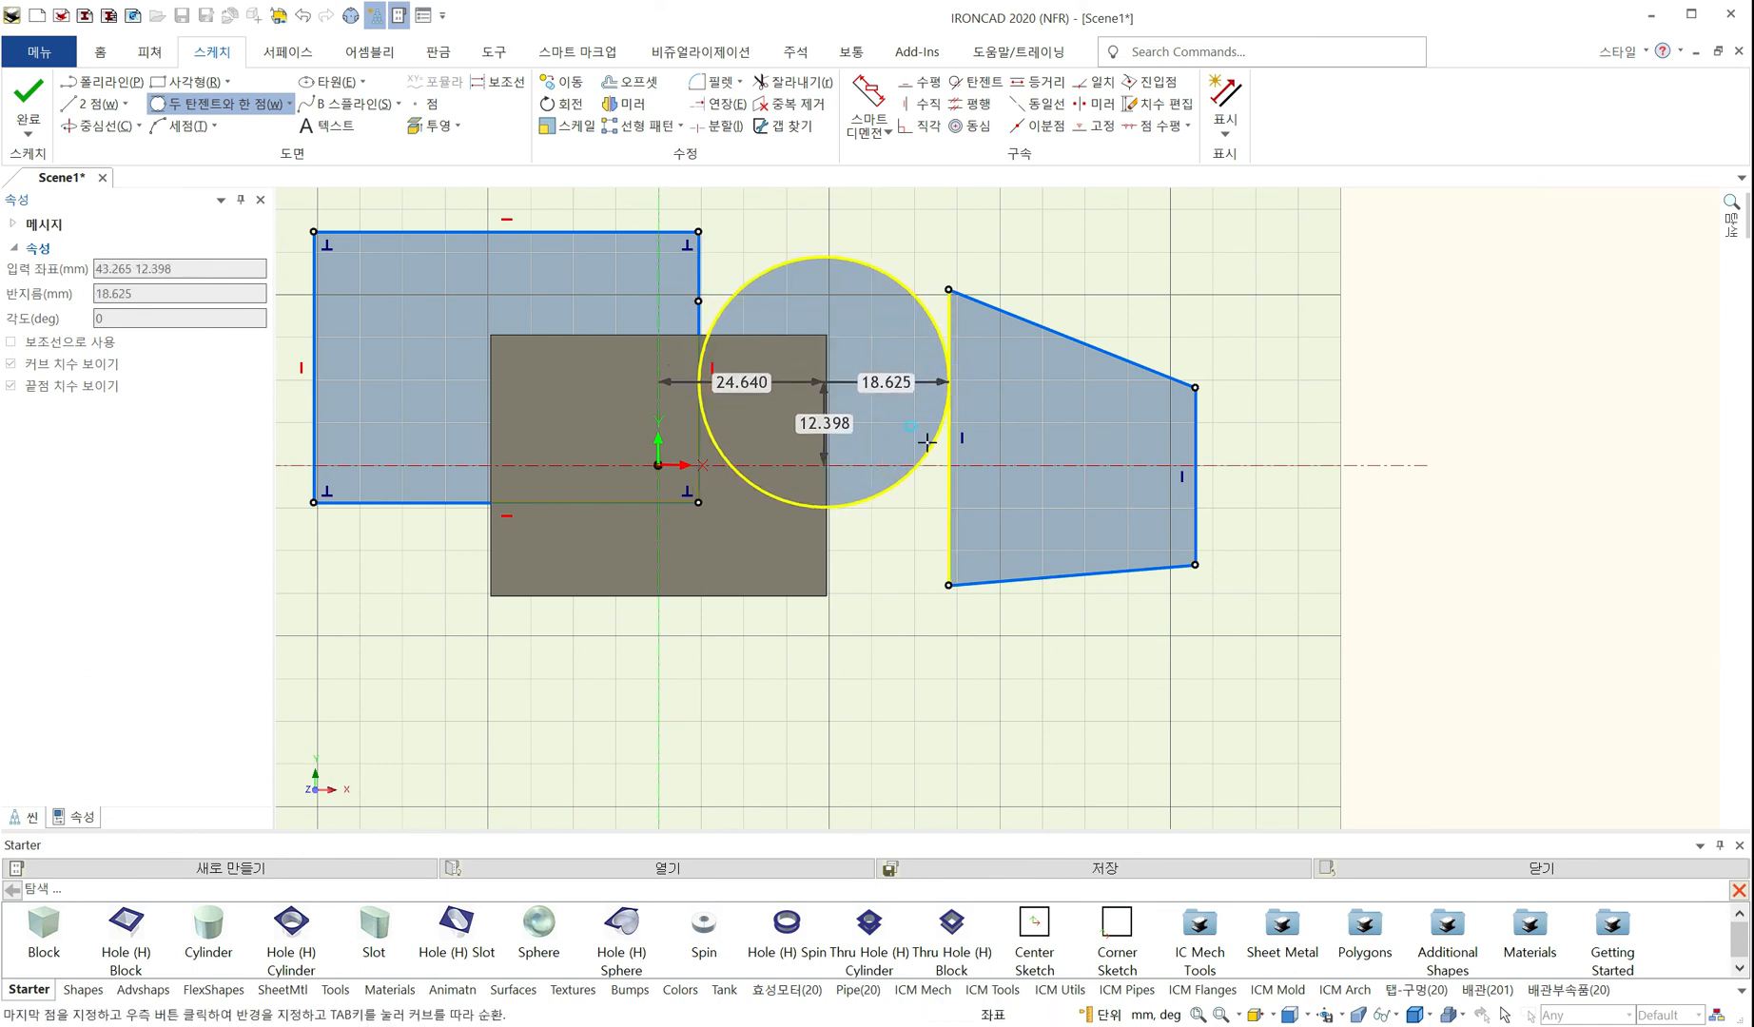
left_click(884, 625)
key("Escape")
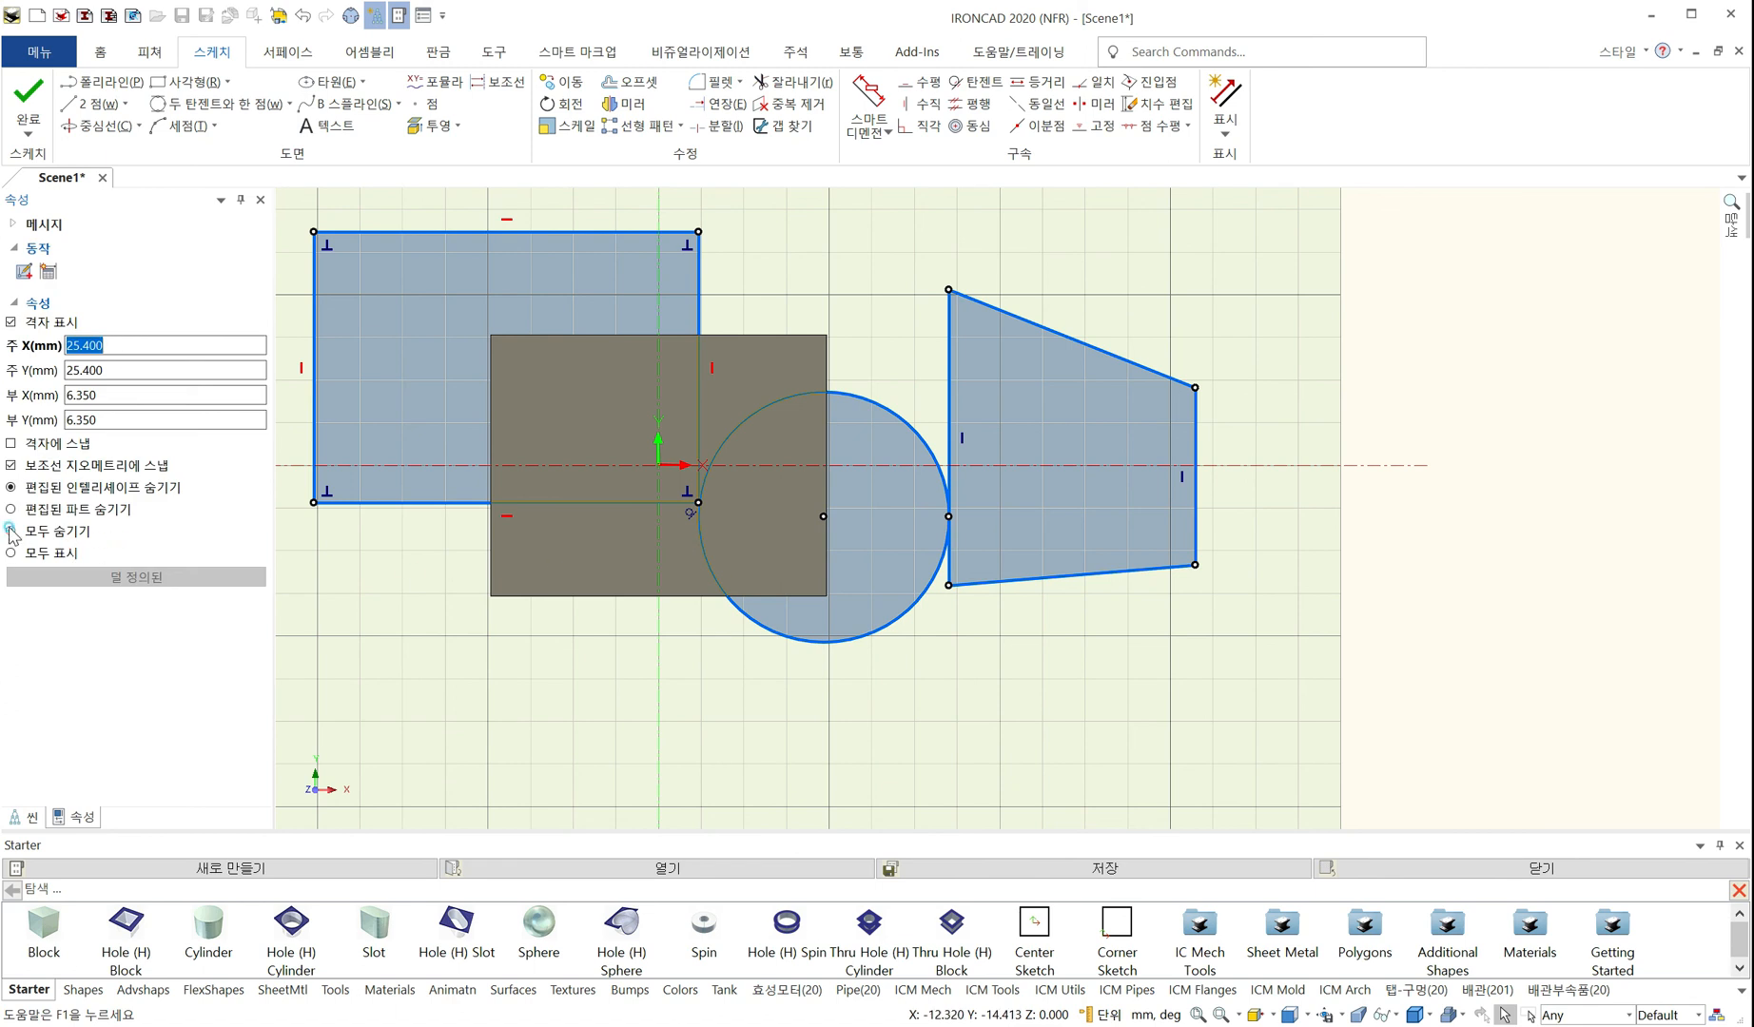
Hide all parts during the sketch and look through the sketch display options
left_click(11, 529)
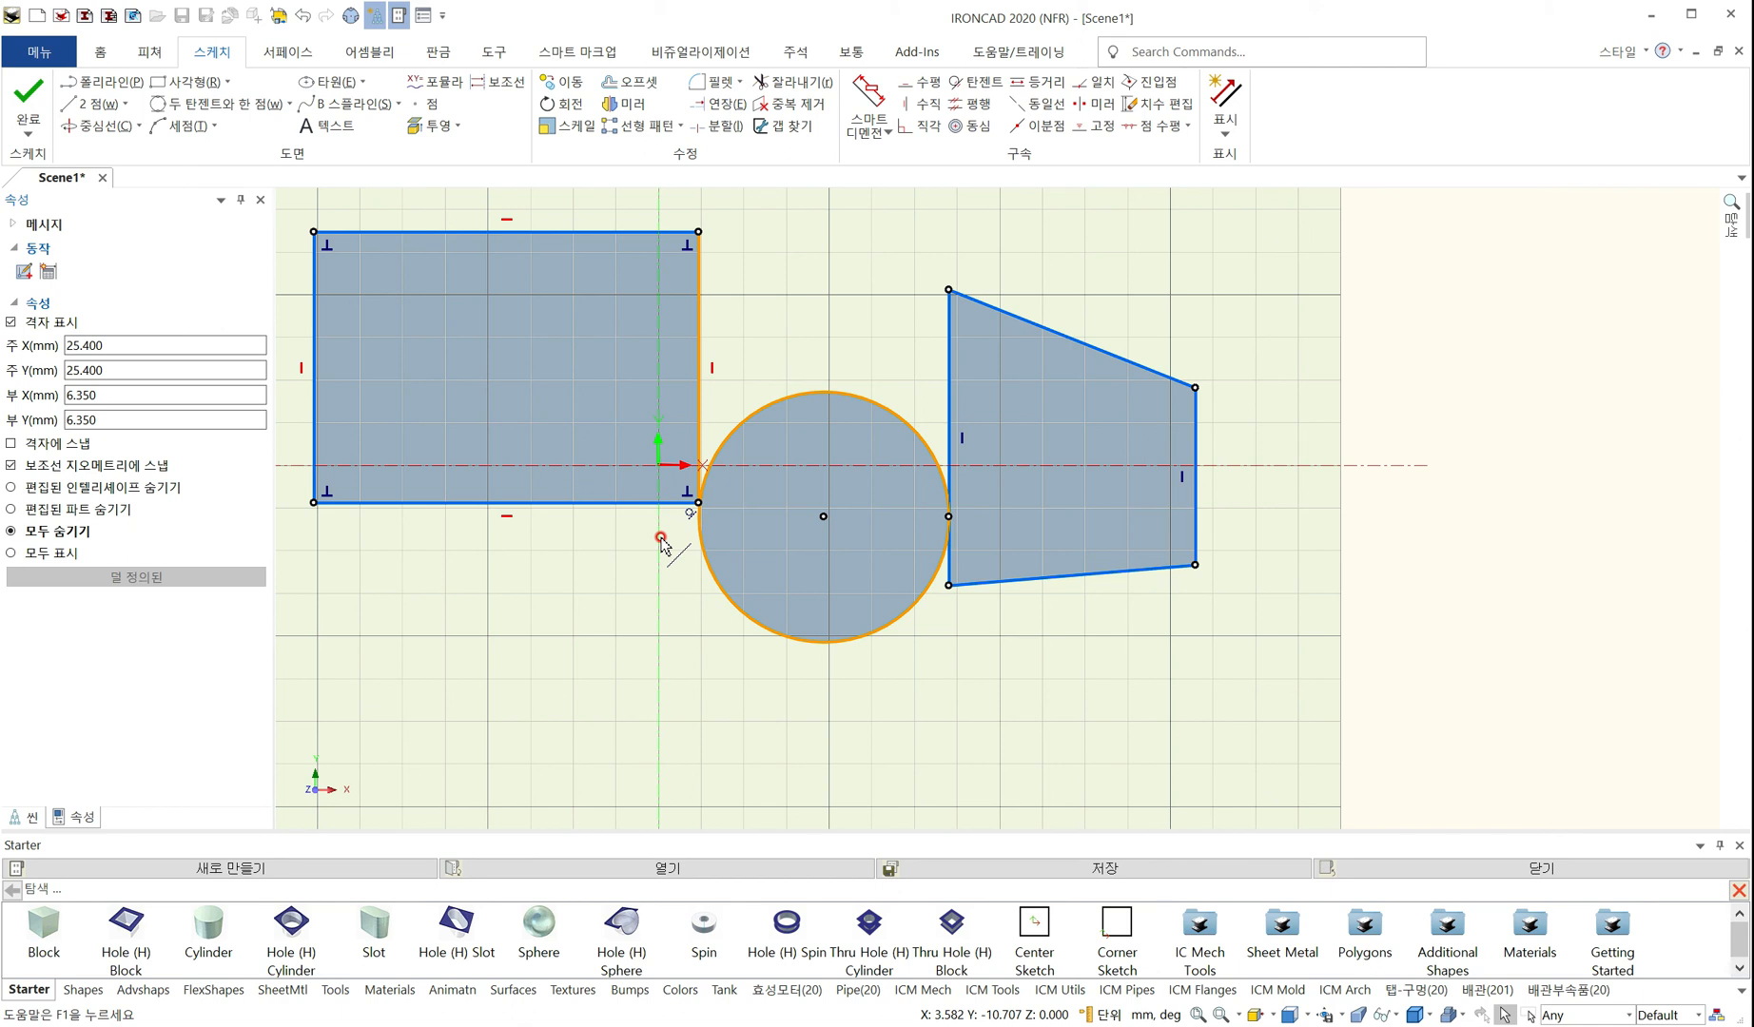
left_click(1226, 133)
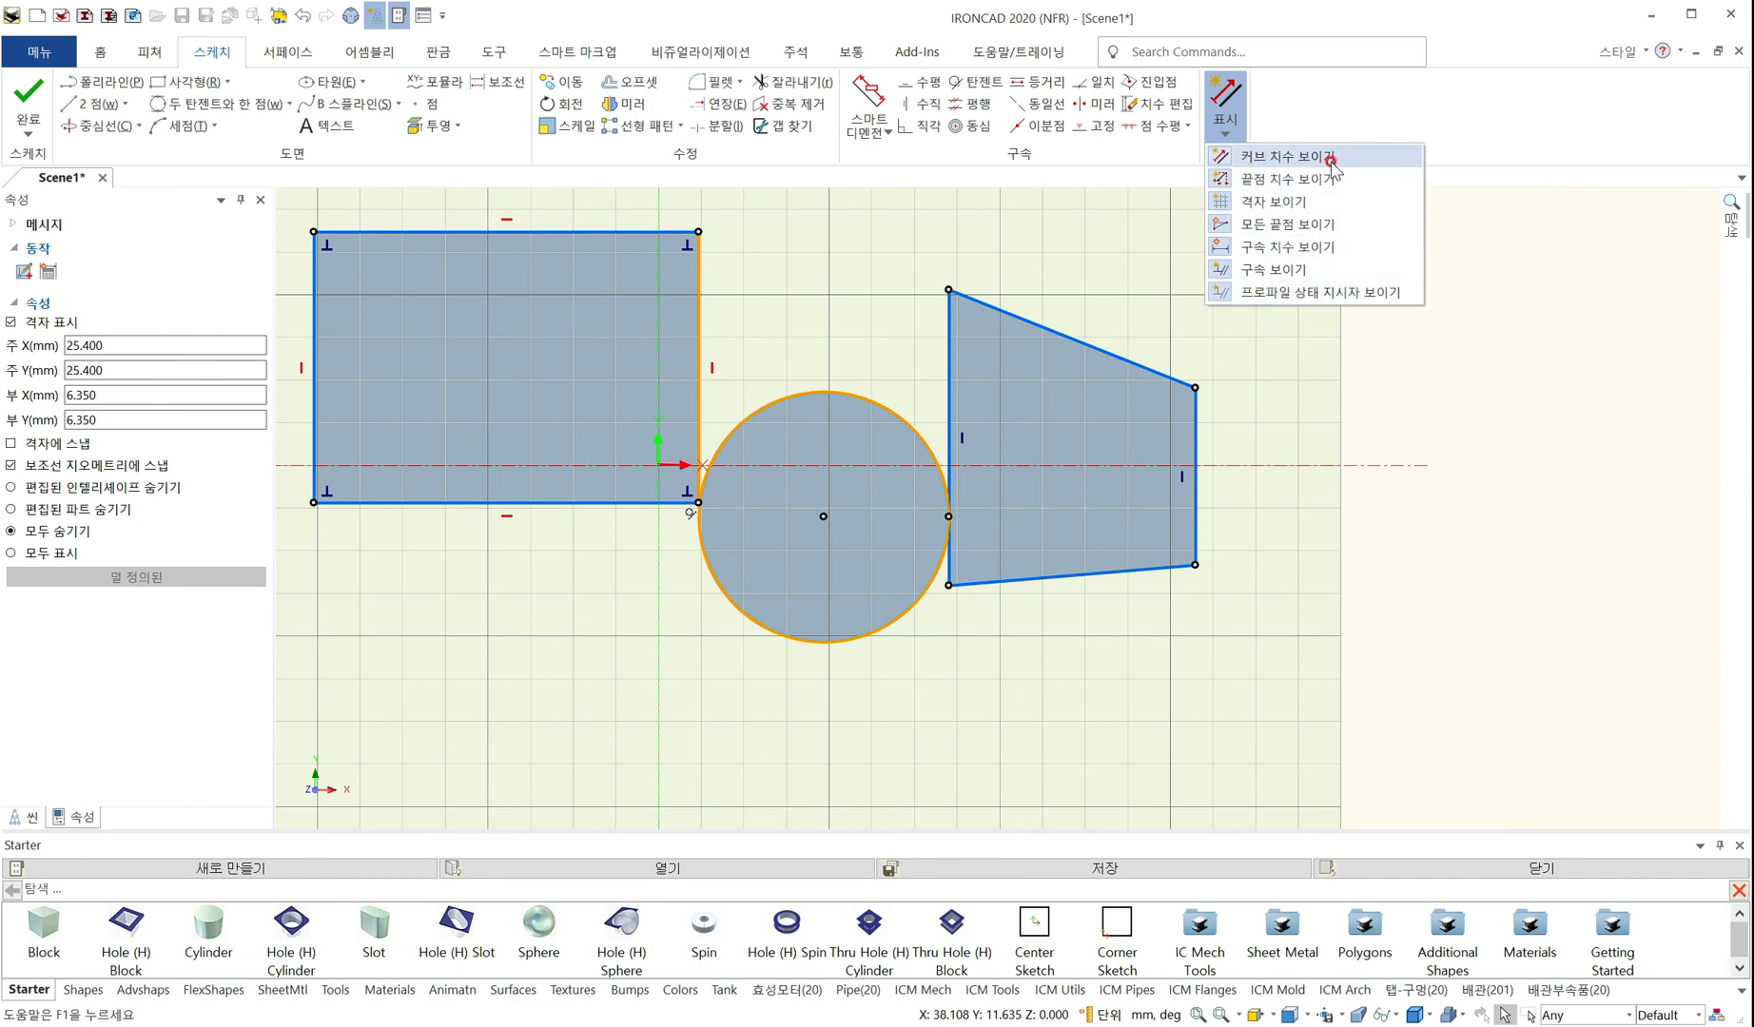
left_click(1295, 326)
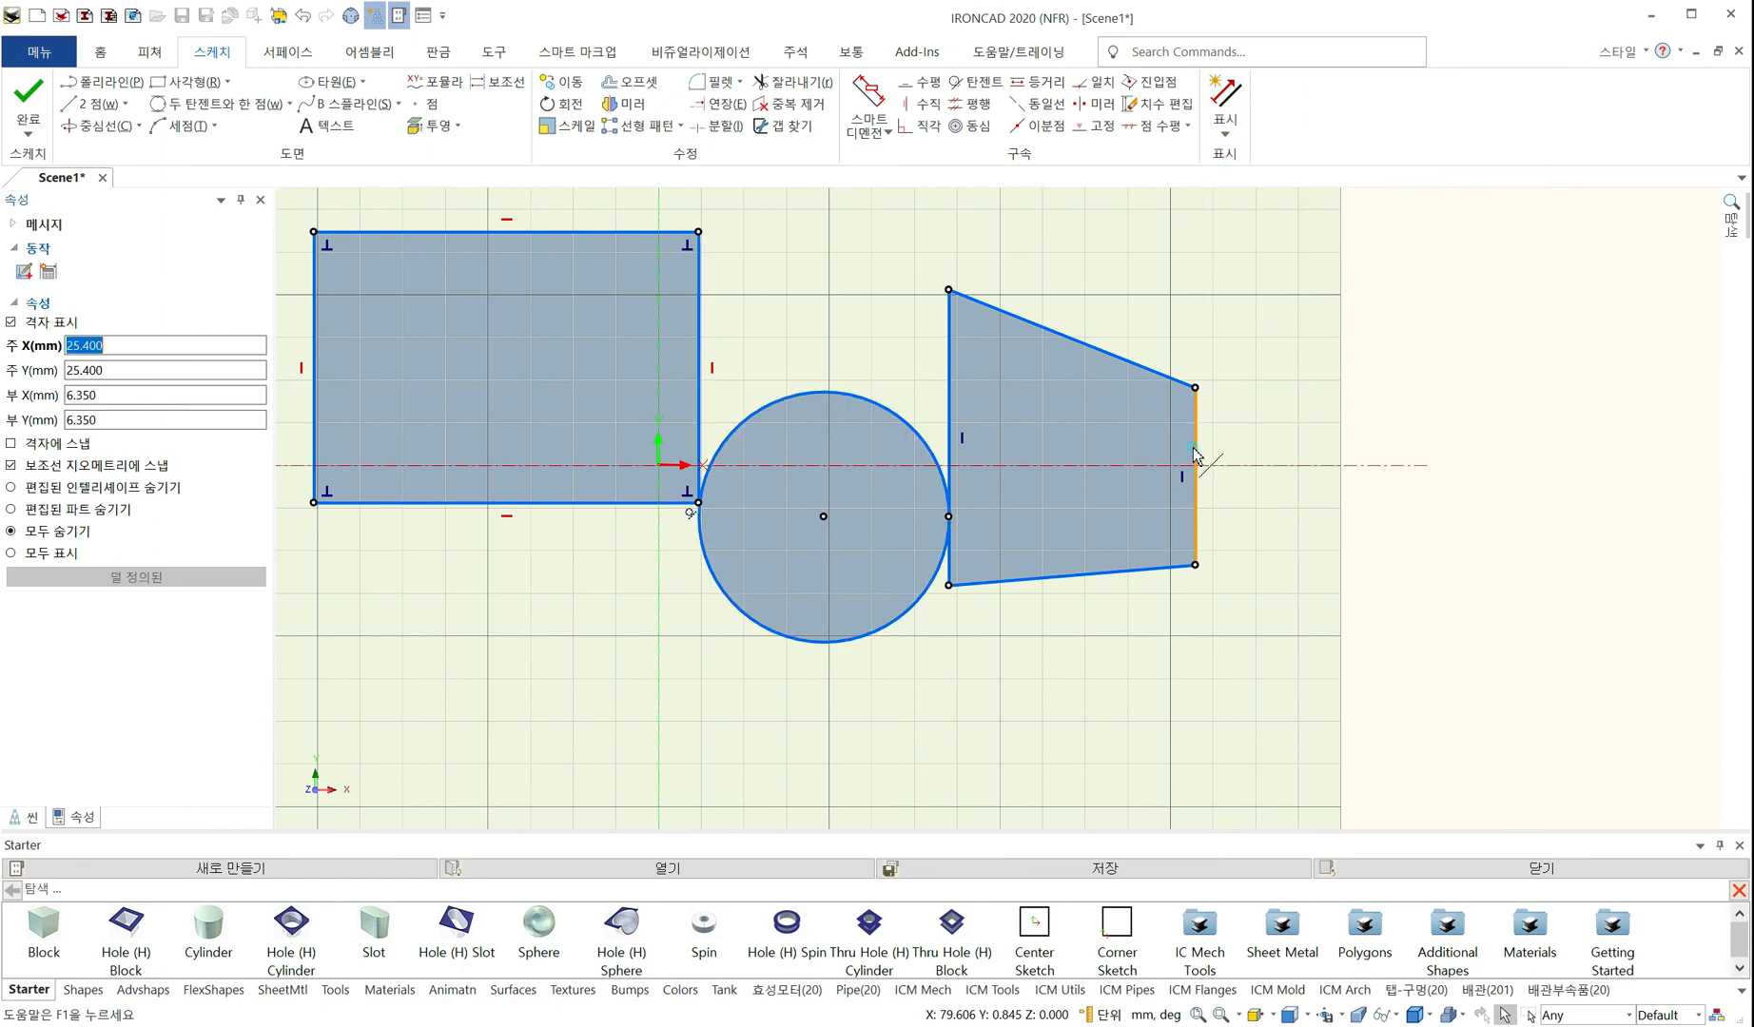
Select the polyline's right vertical edge and switch its endpoint position dimensions off and back on
left_click(1195, 476)
scroll(1227, 543, "up", 2)
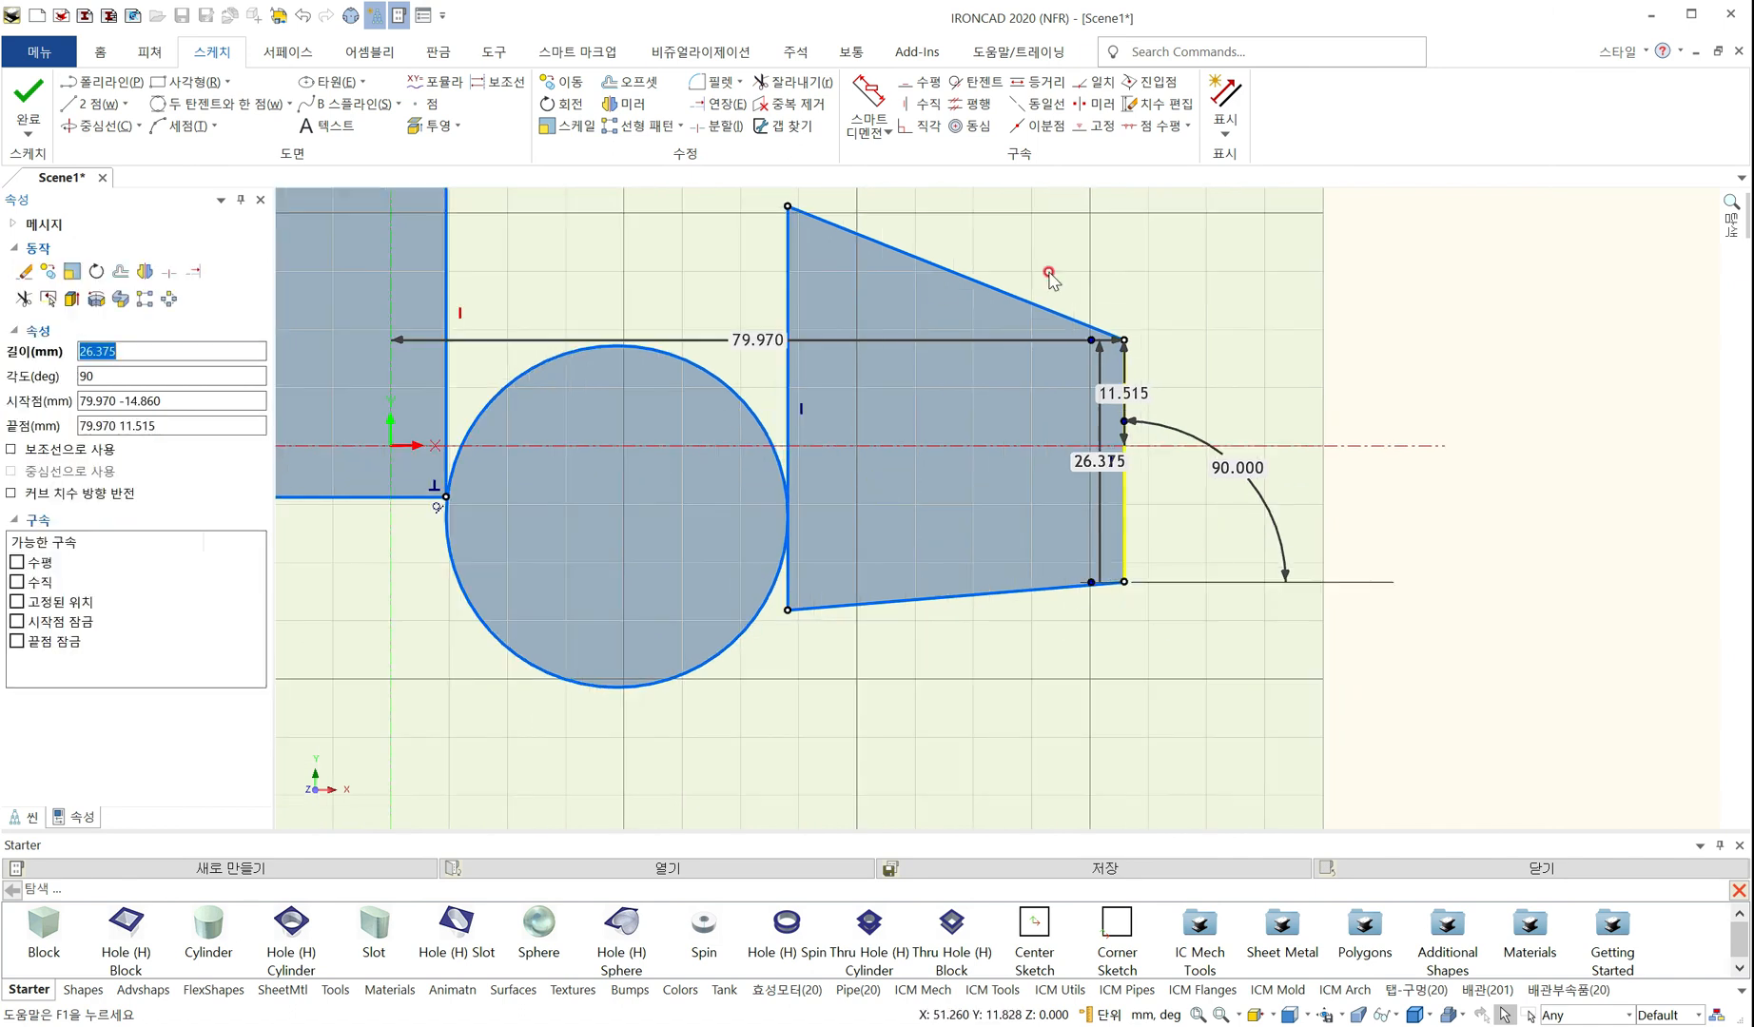
left_click(1225, 119)
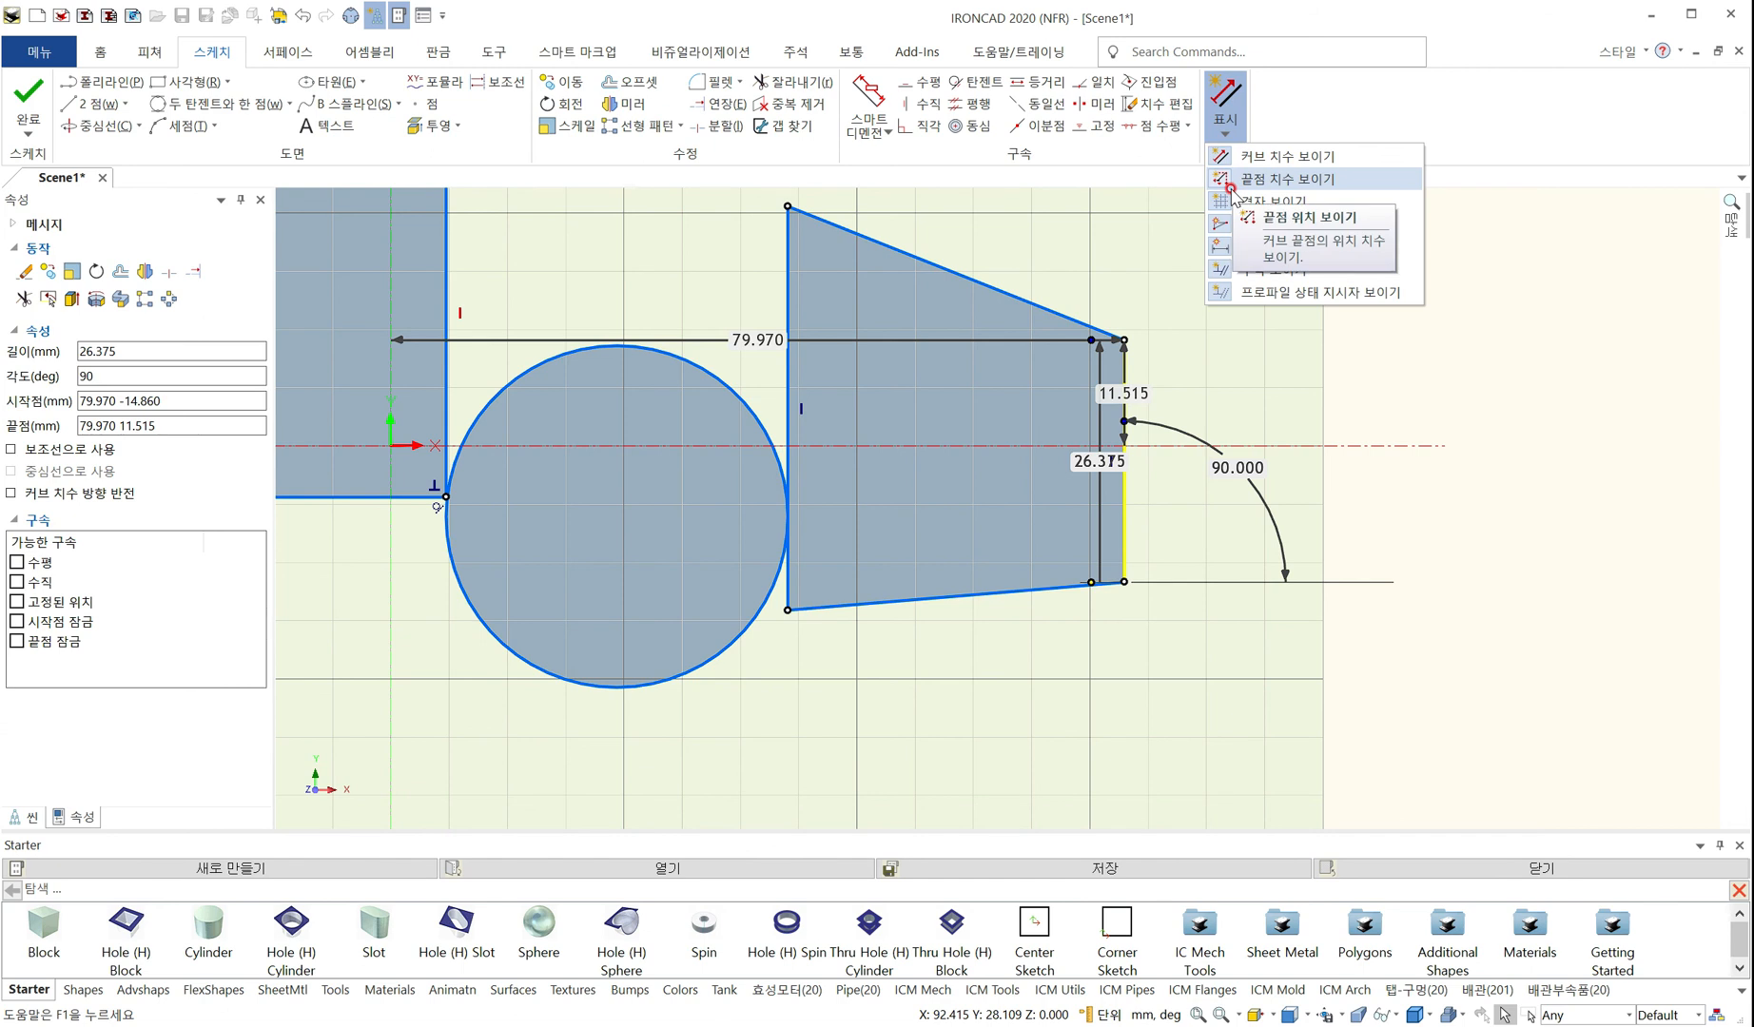
left_click(1230, 189)
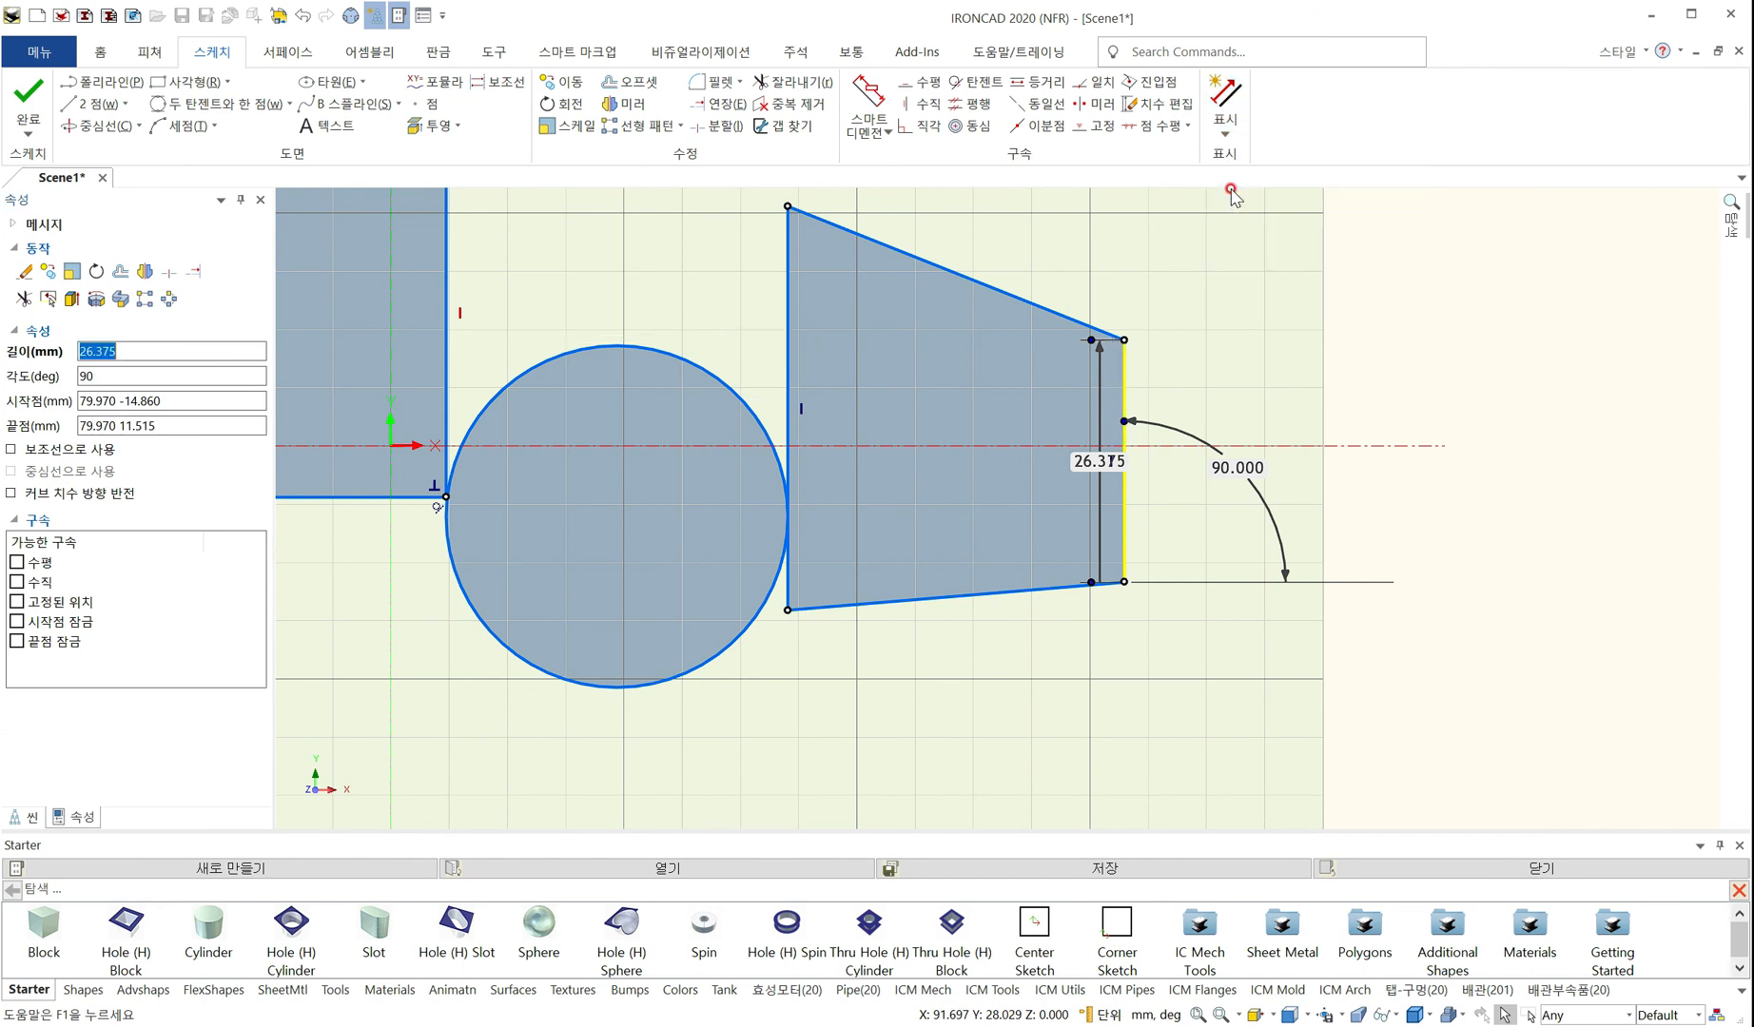
left_click(1226, 141)
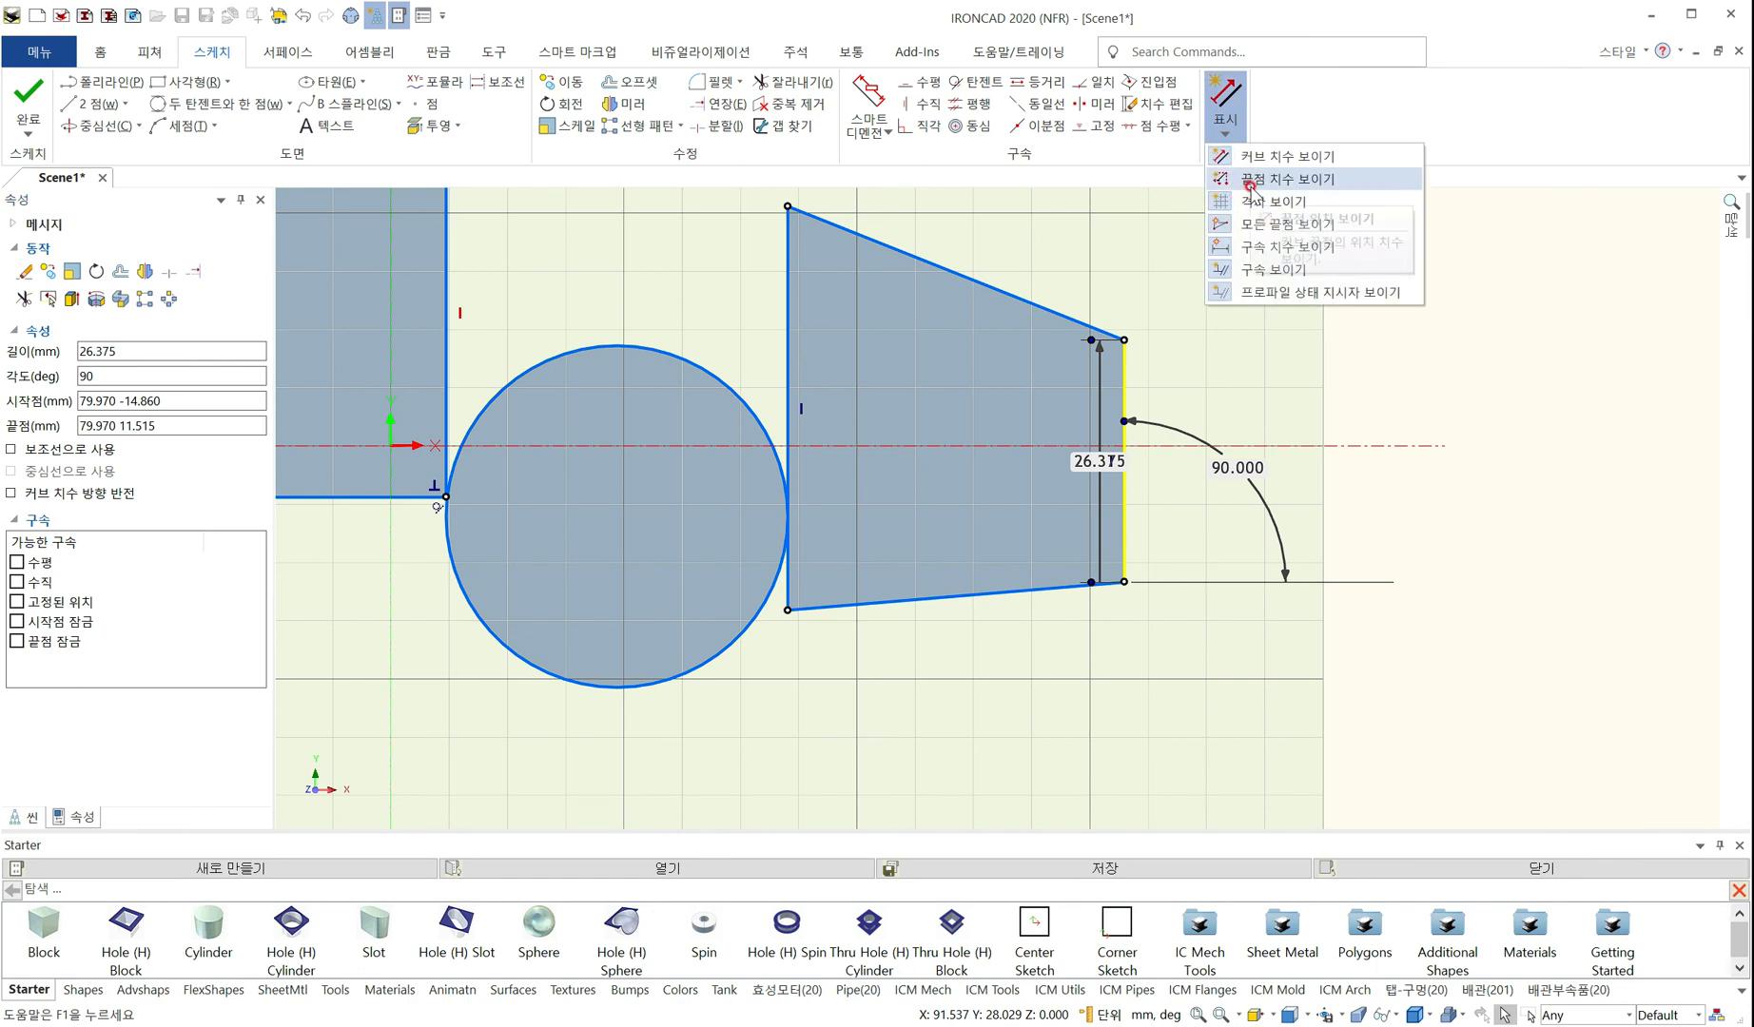
left_click(1250, 191)
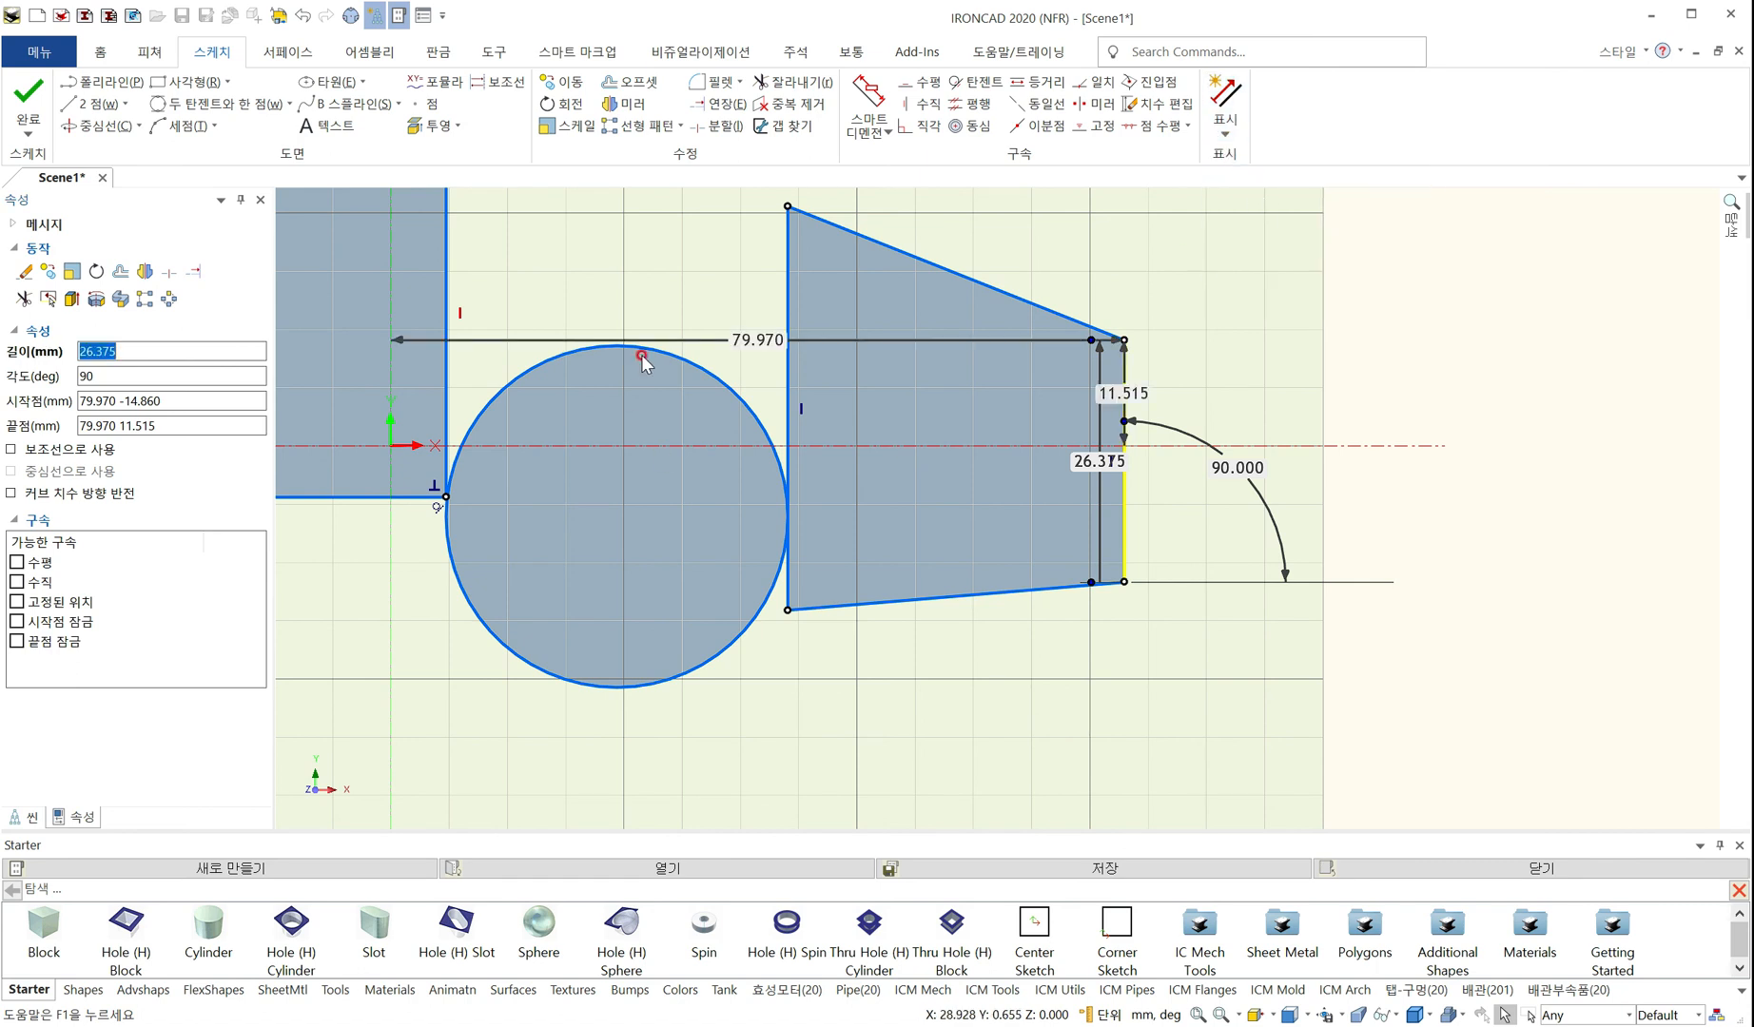
left_click(1225, 124)
left_click(1288, 371)
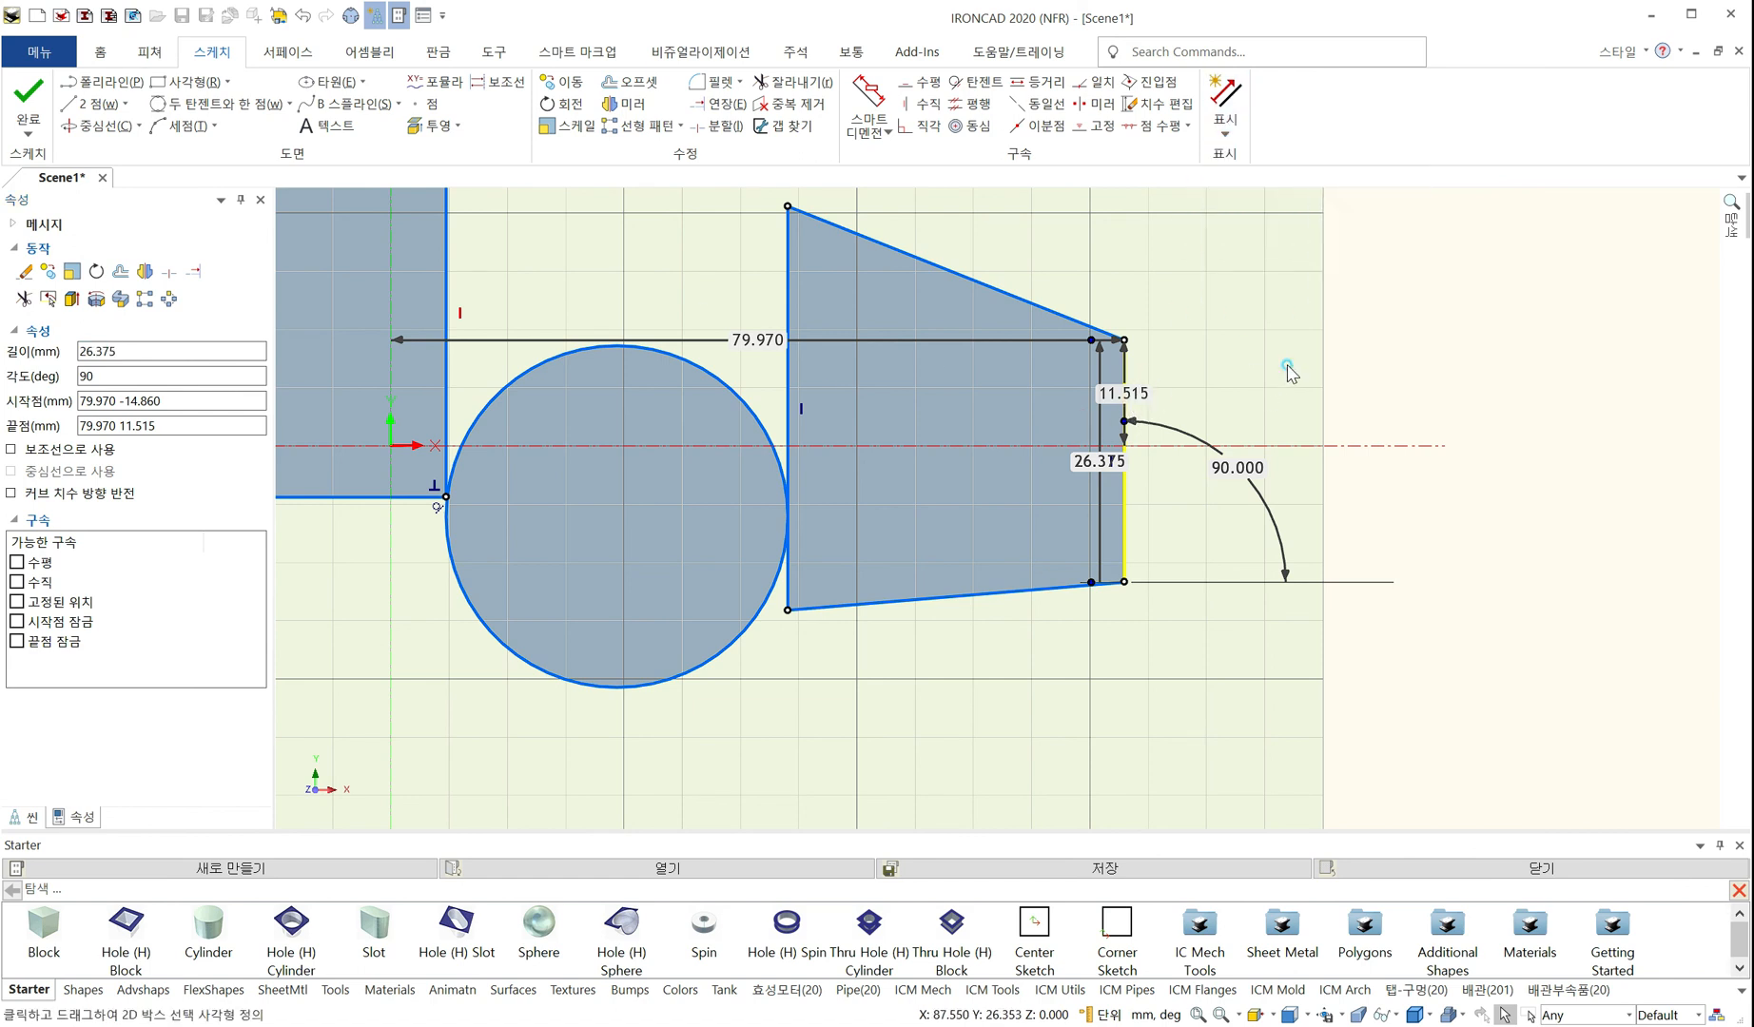
Set the horizontal distance from the origin to the polyline's right edge to 80 mm
double_click(775, 339)
type("80")
key("Return")
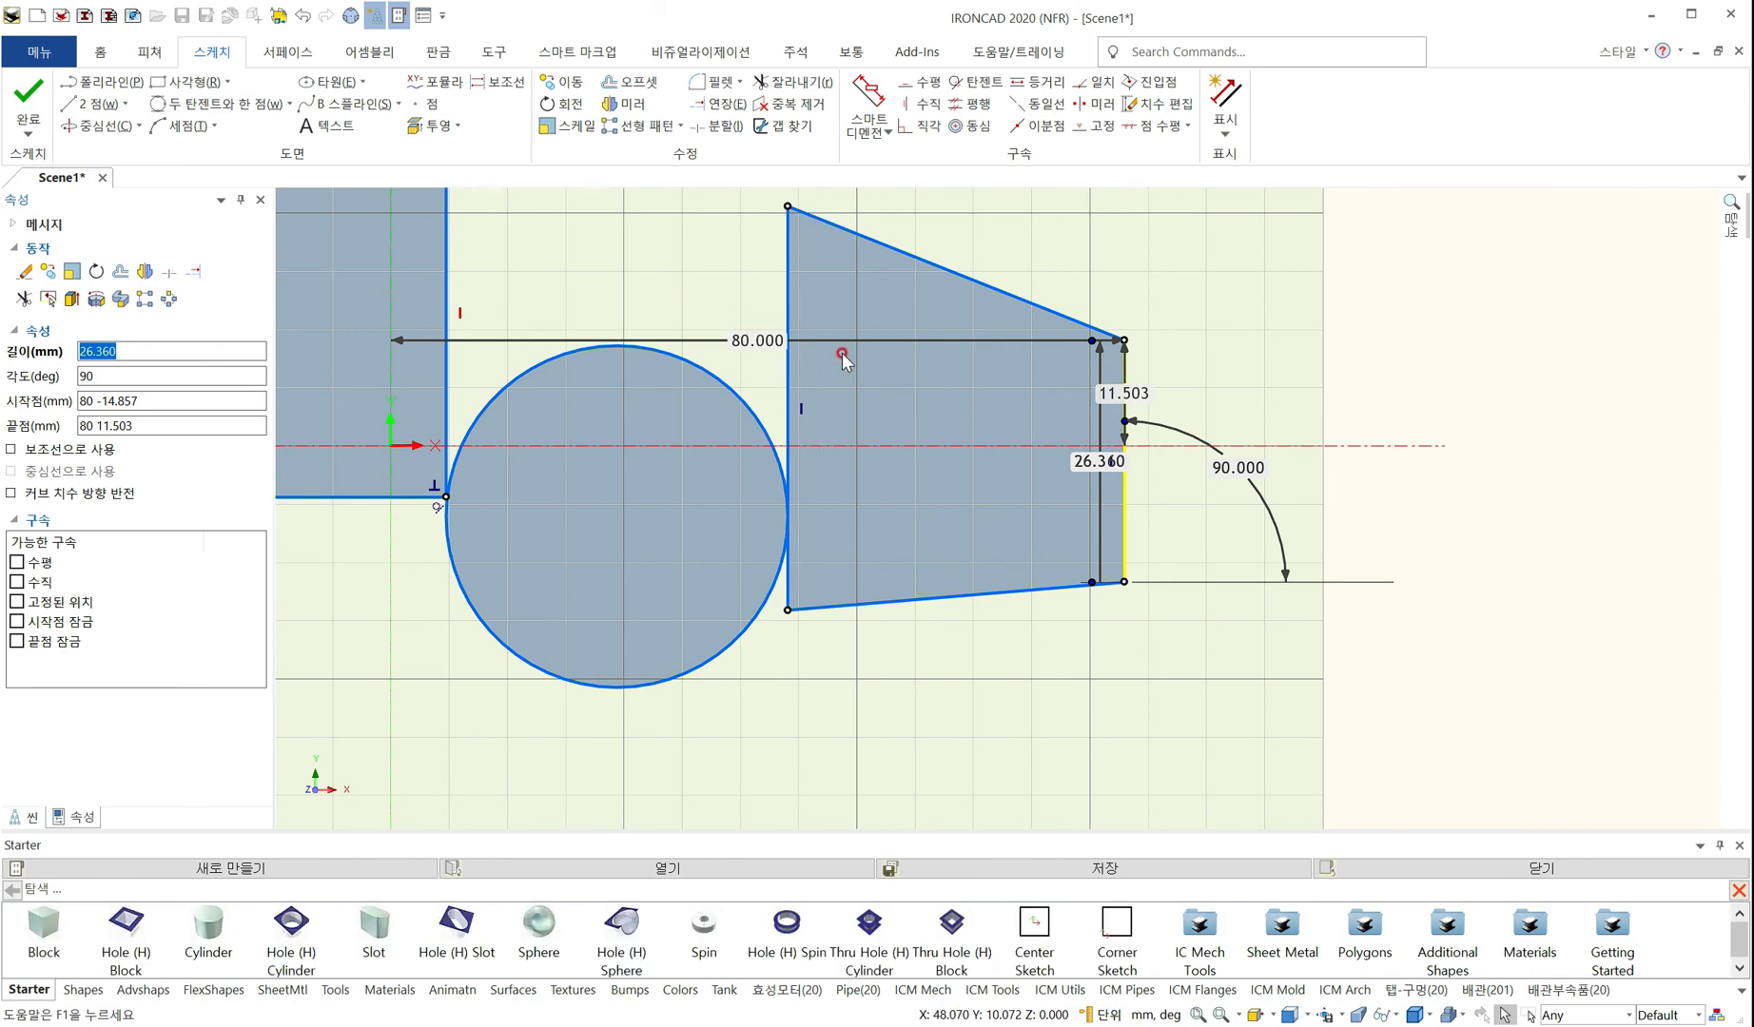
Turn off the endpoint position dimensions with the polyline's right vertical edge selected, and review the remaining sketch display options
scroll(842, 353, "up", 2)
scroll(842, 354, "down", 1)
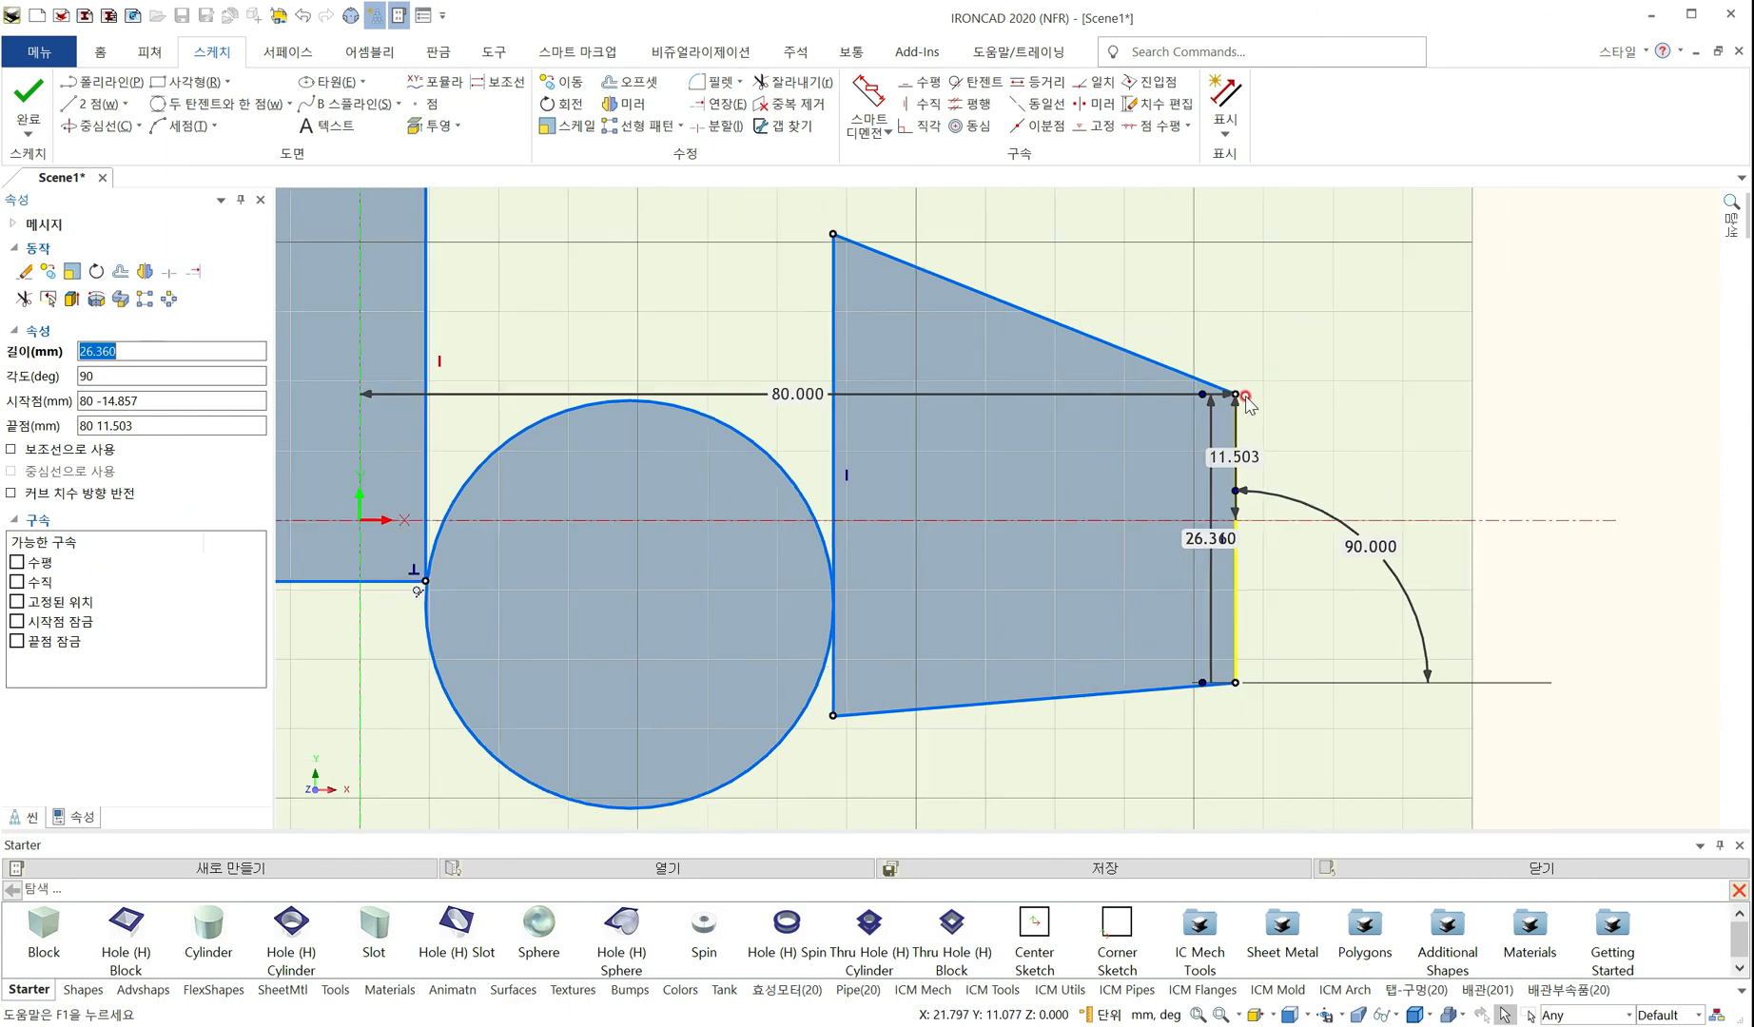
left_click(1278, 574)
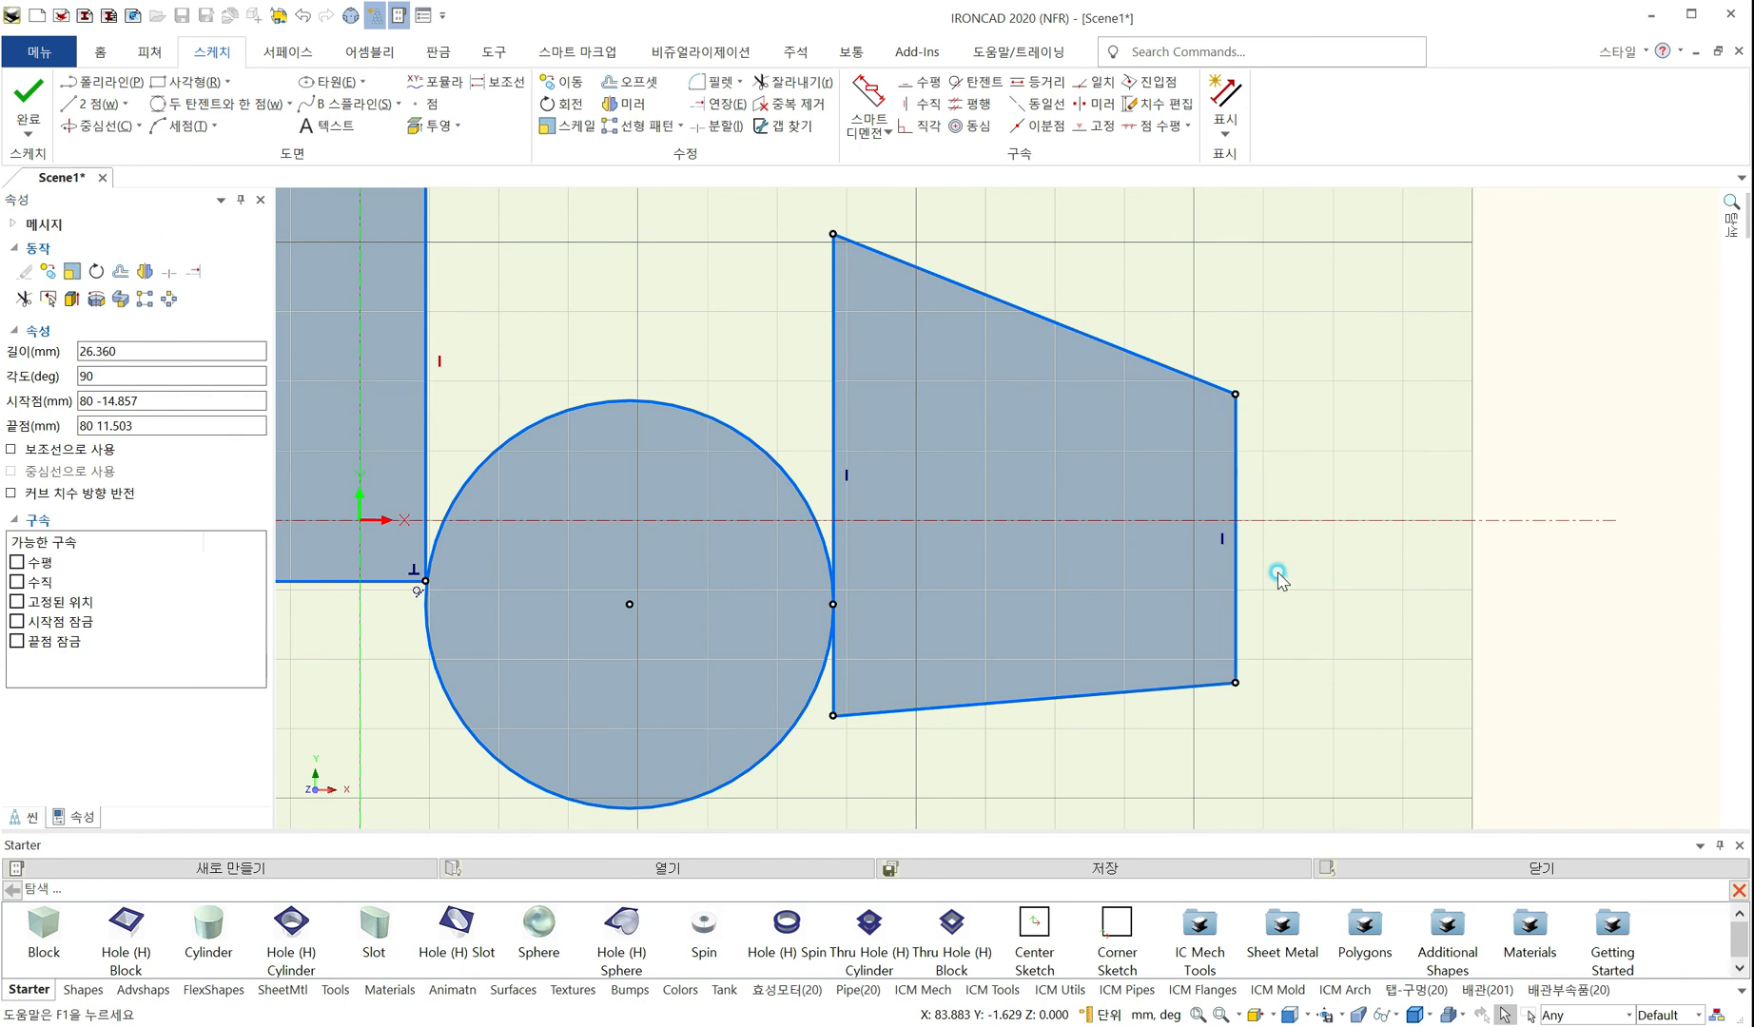
middle_click_drag(1277, 574, 1143, 505)
left_click(1103, 464)
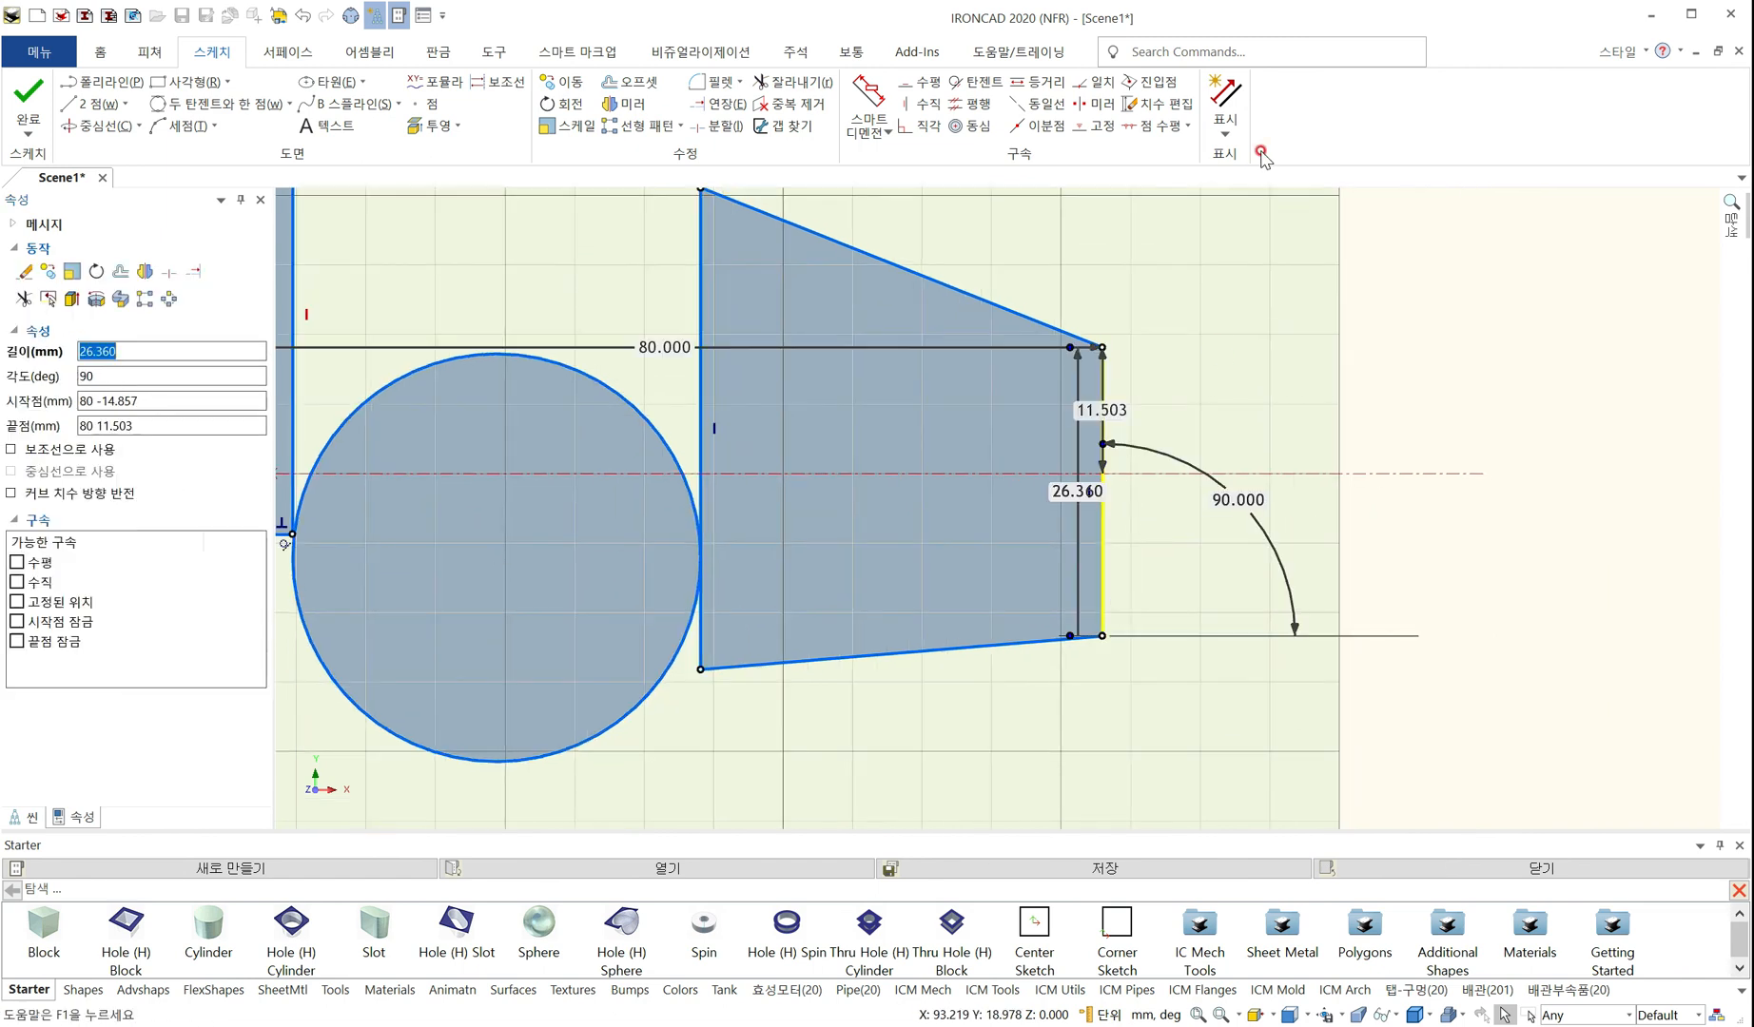
left_click(1227, 124)
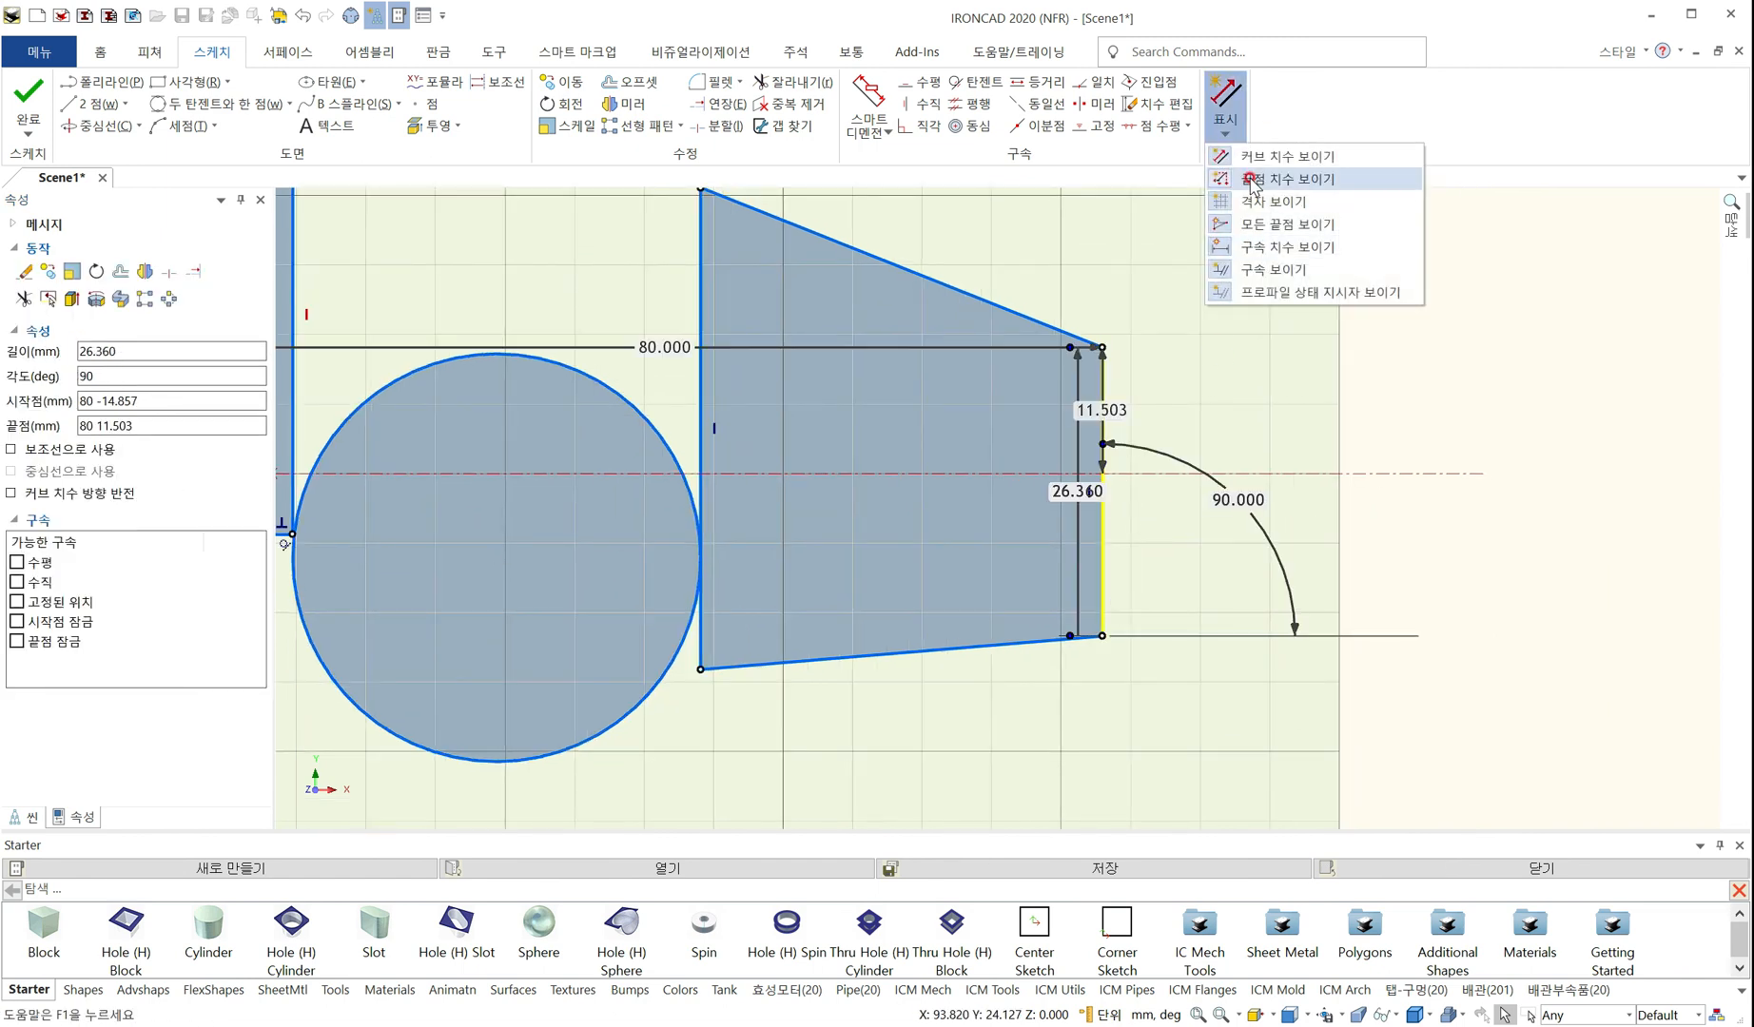
left_click(1251, 179)
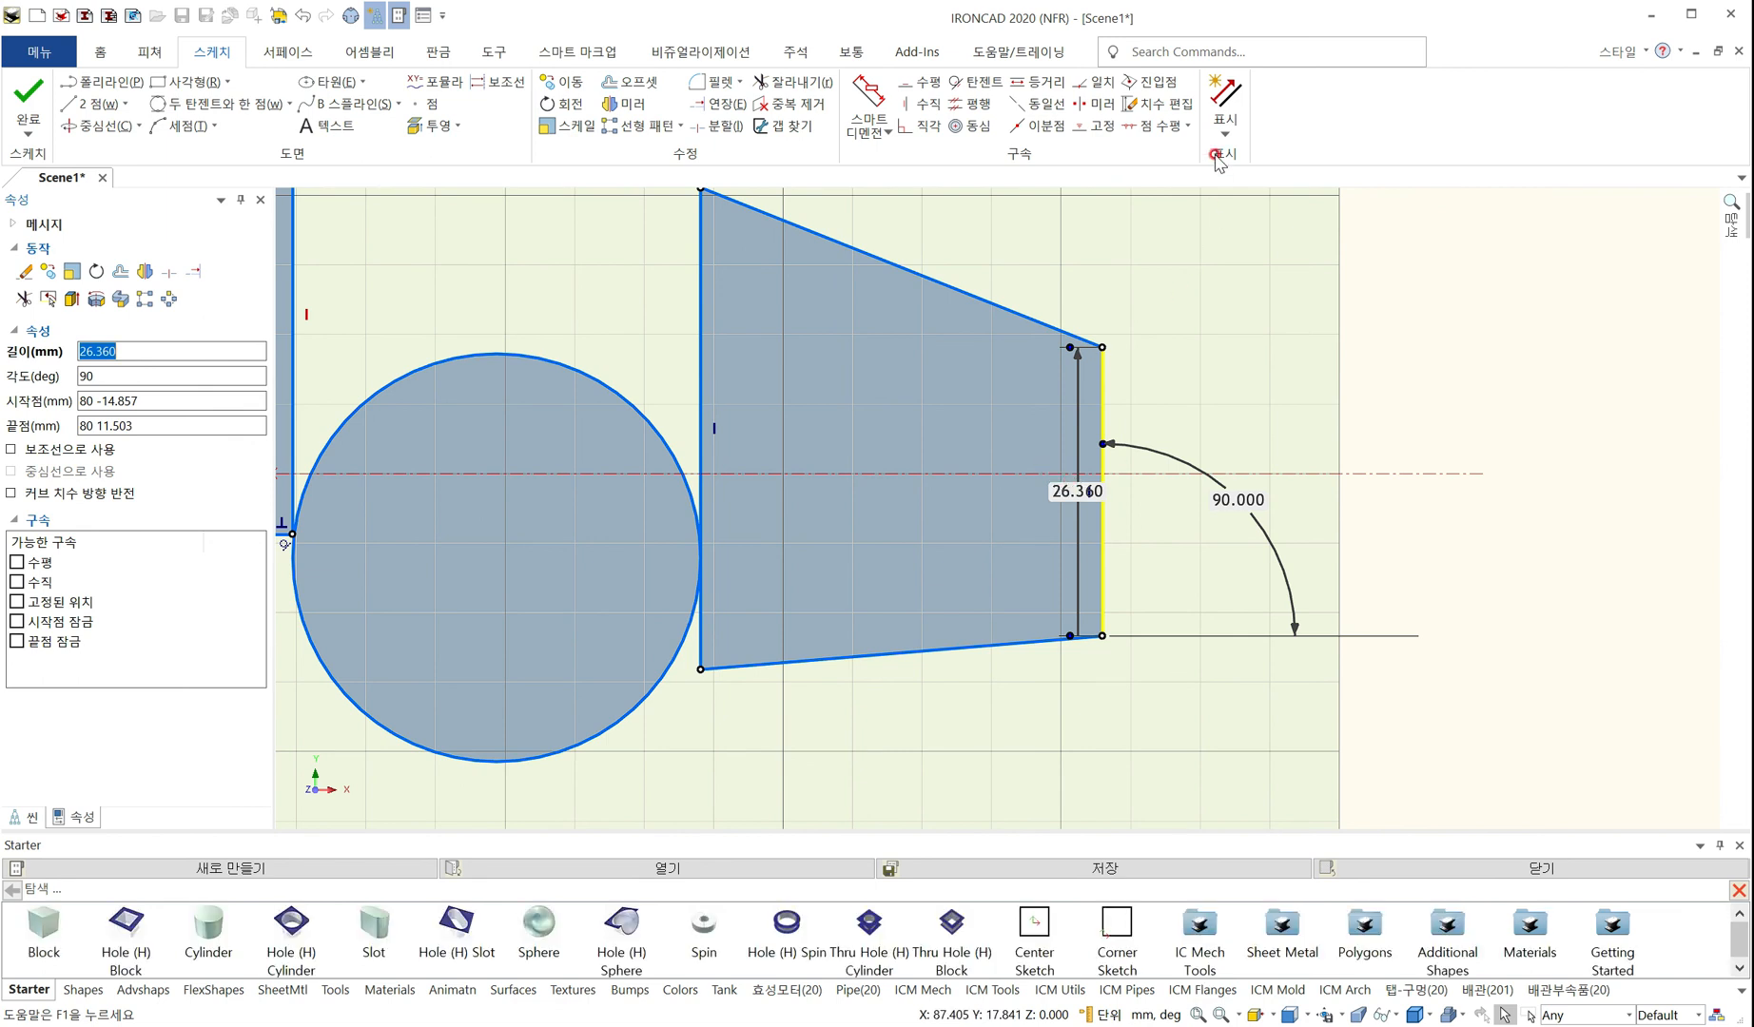
left_click(1225, 122)
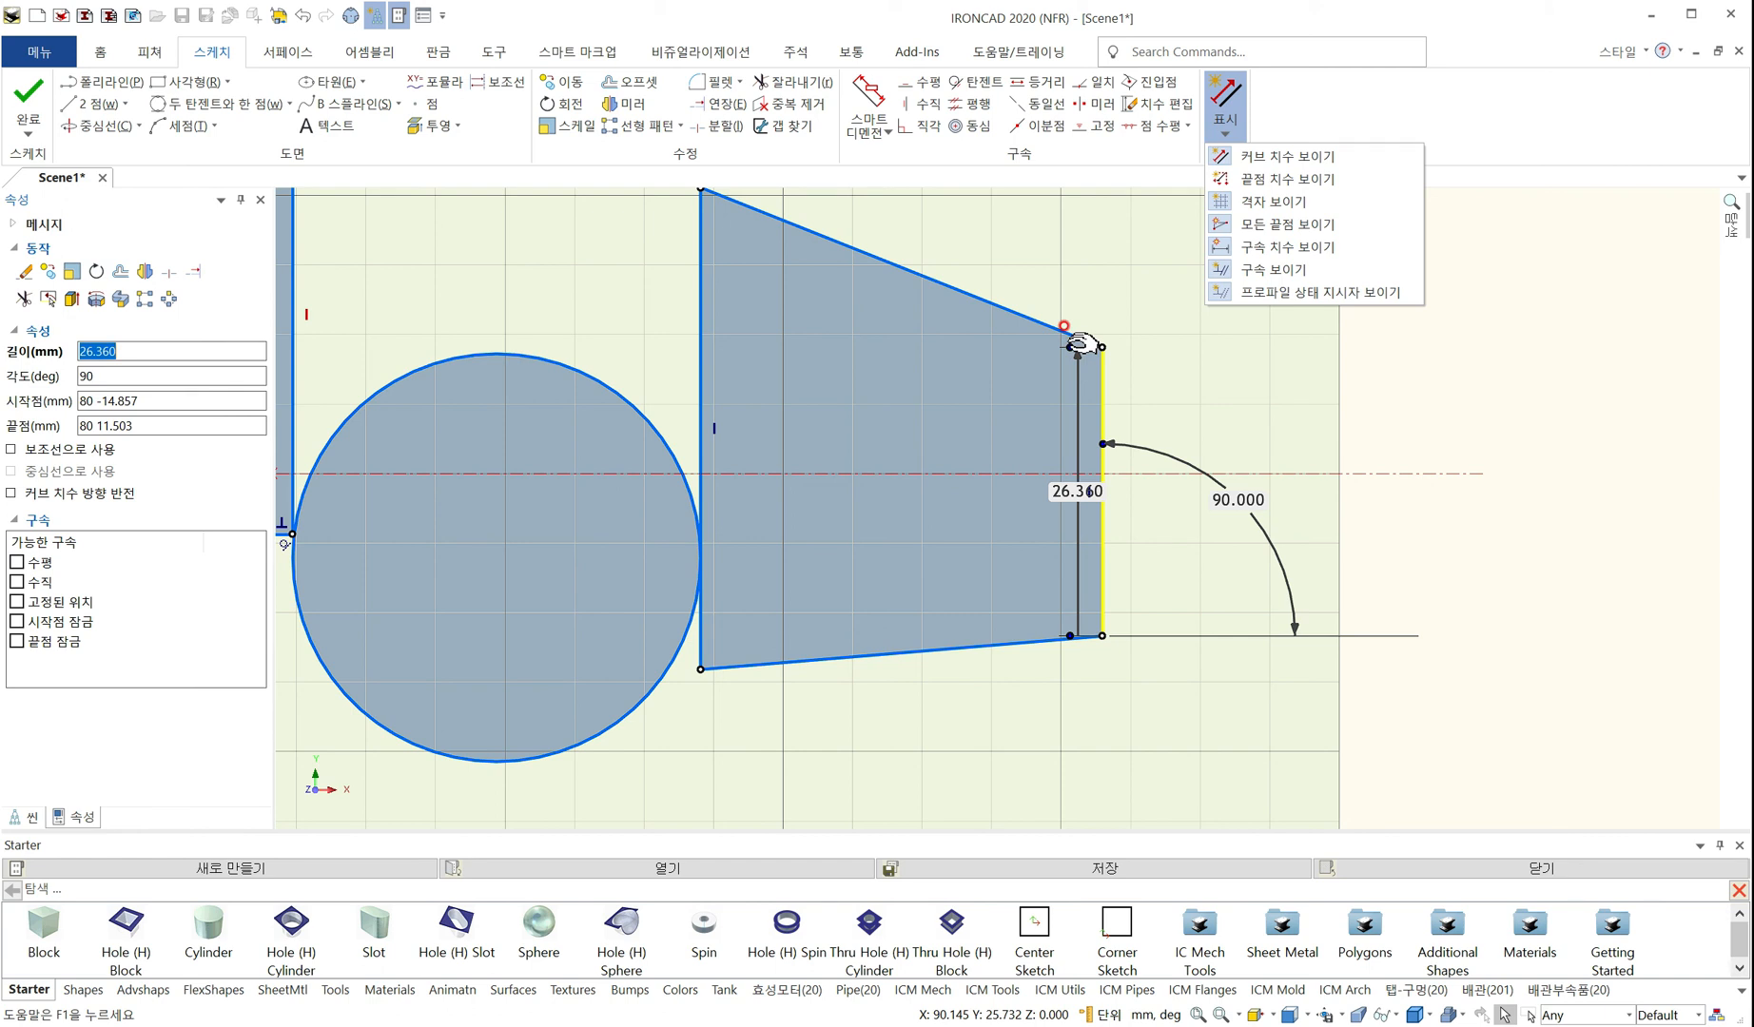
Toggle the curve dimension direction reversal for the polyline's right edge on and back off, and clear the selection
left_click(94, 501)
left_click(92, 493)
left_click(131, 485)
left_click(560, 301)
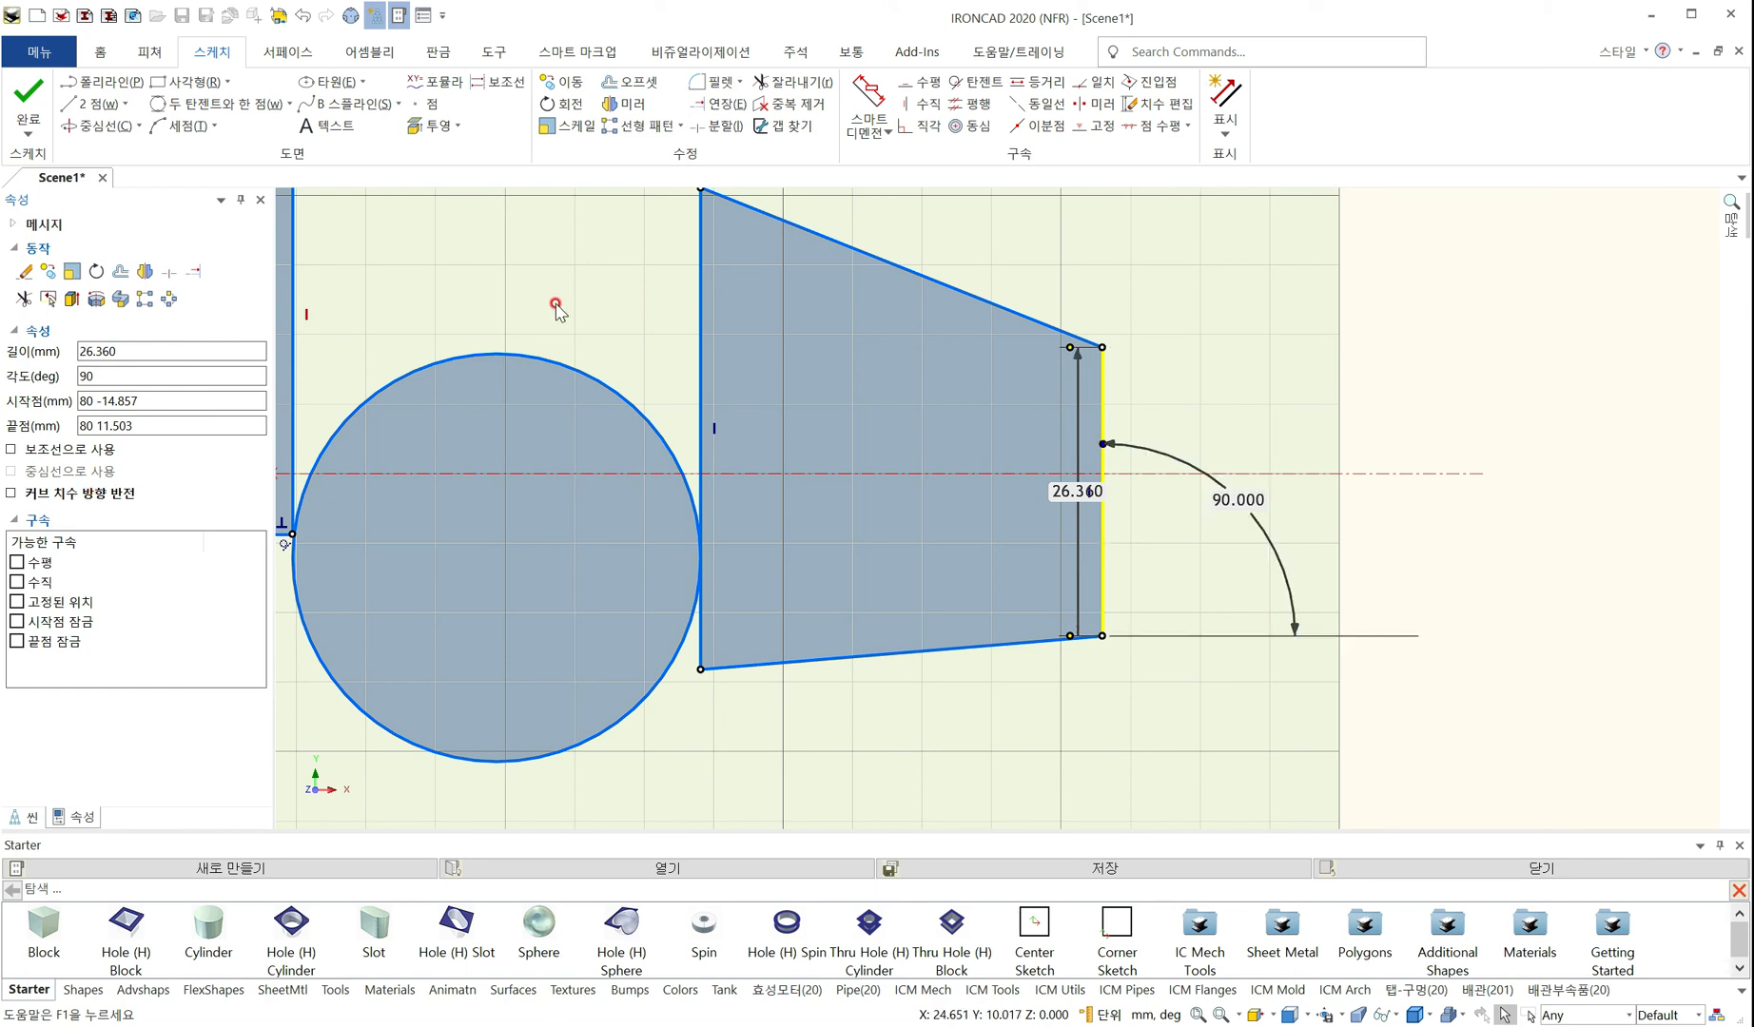
scroll(729, 623, "down", 3)
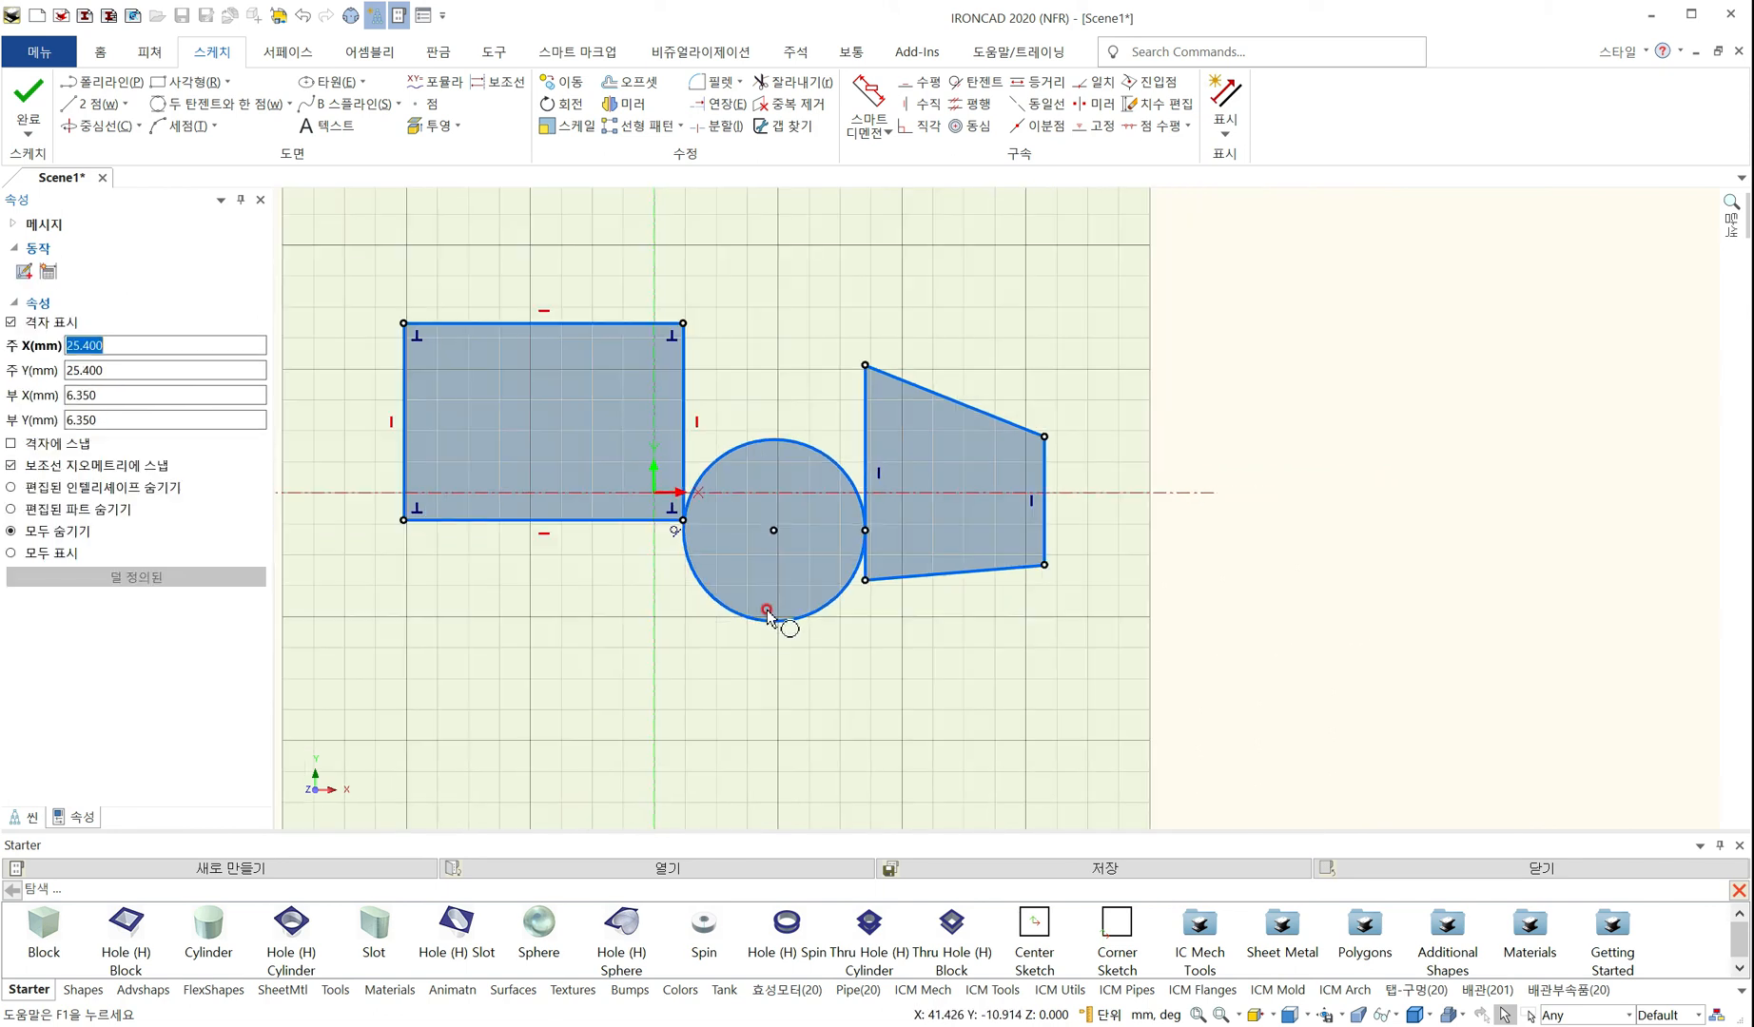
middle_click_drag(694, 620, 843, 629)
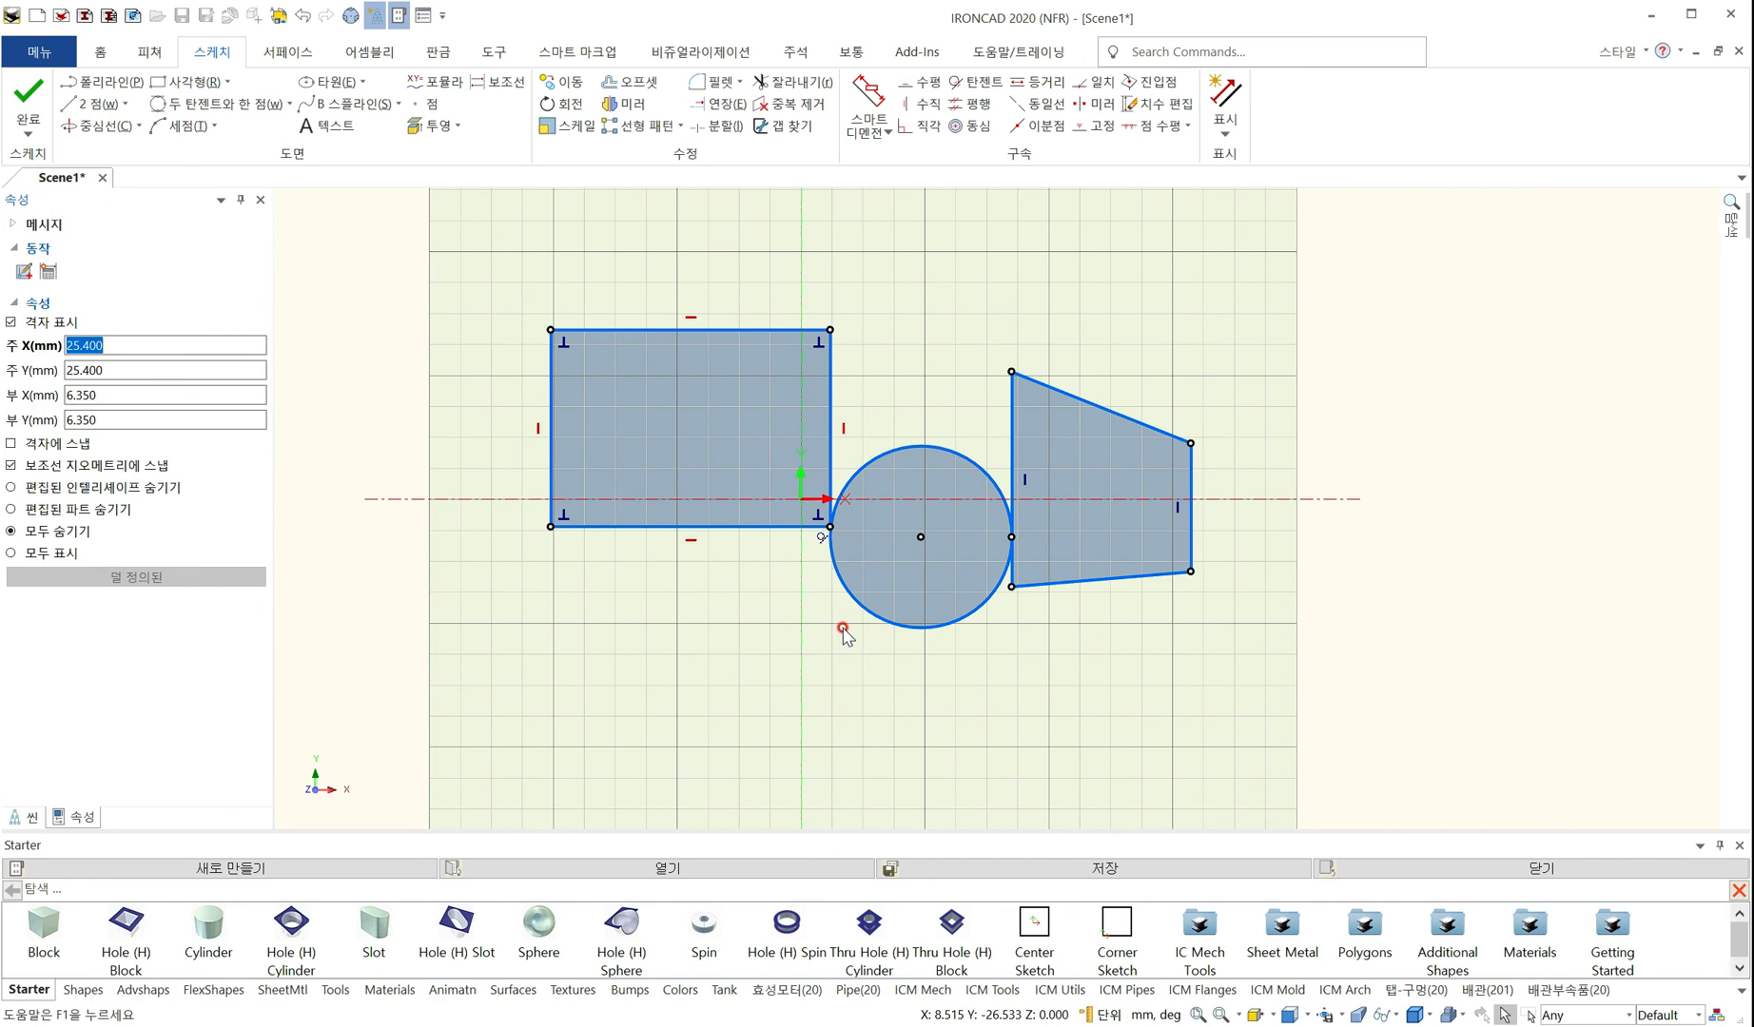